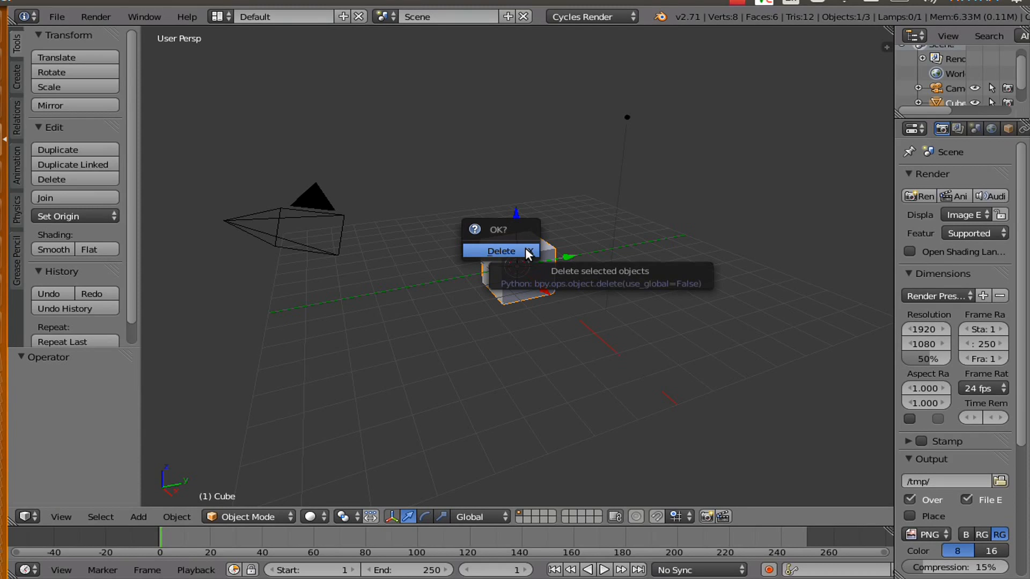
- Delete the default cube and add a UV sphere mesh at the centre of the scene
left_click(501, 251)
scroll(526, 248, "down", 4)
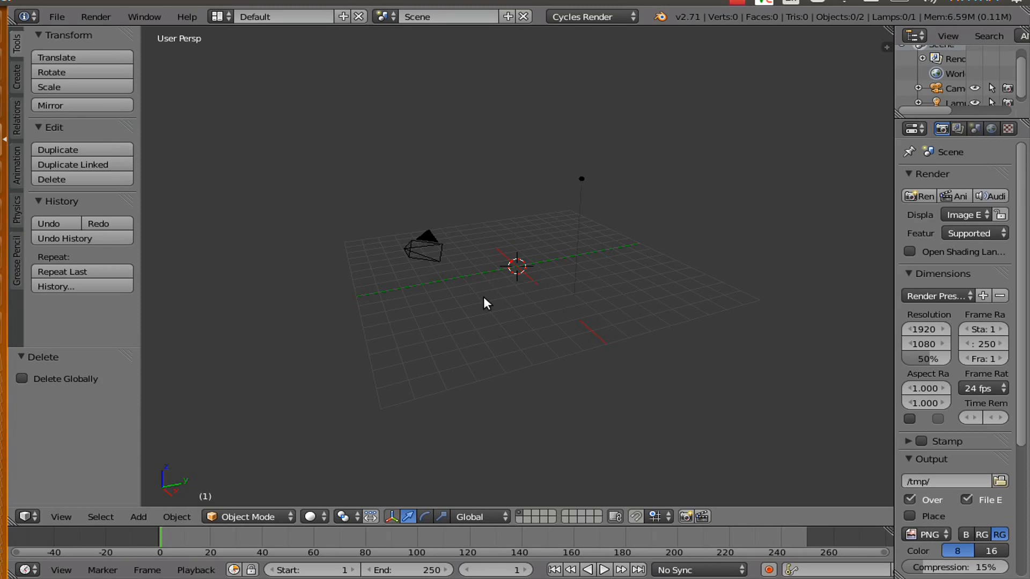
middle_click_drag(483, 297, 418, 303)
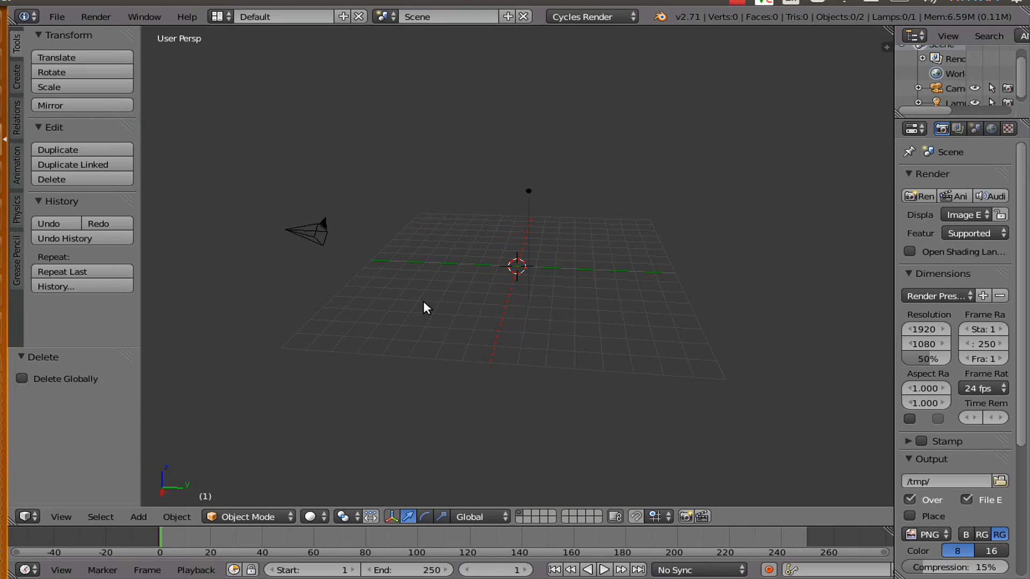
middle_click_drag(435, 299, 519, 257)
key("shift+a")
mouse_move(519, 261)
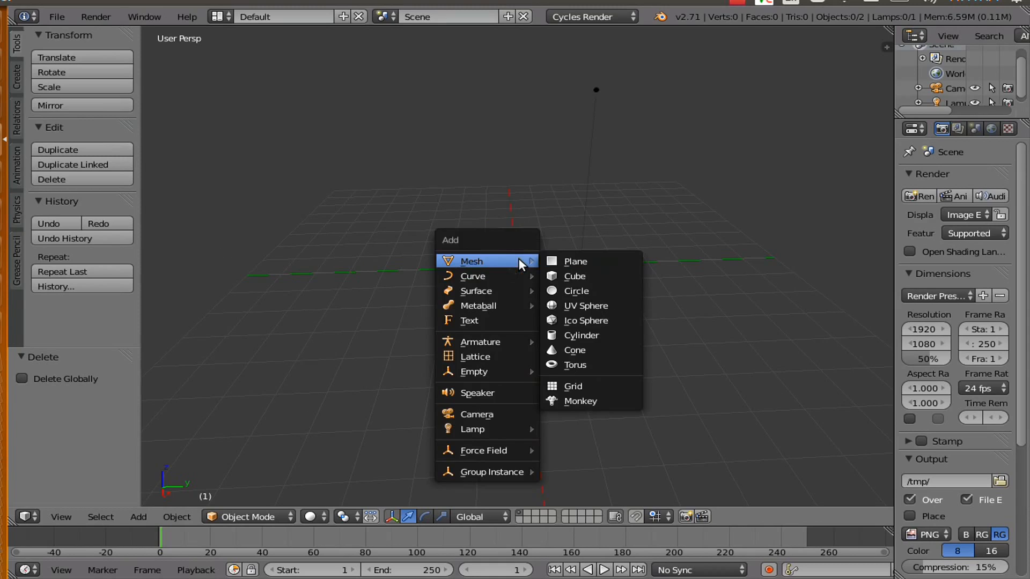
left_click(571, 303)
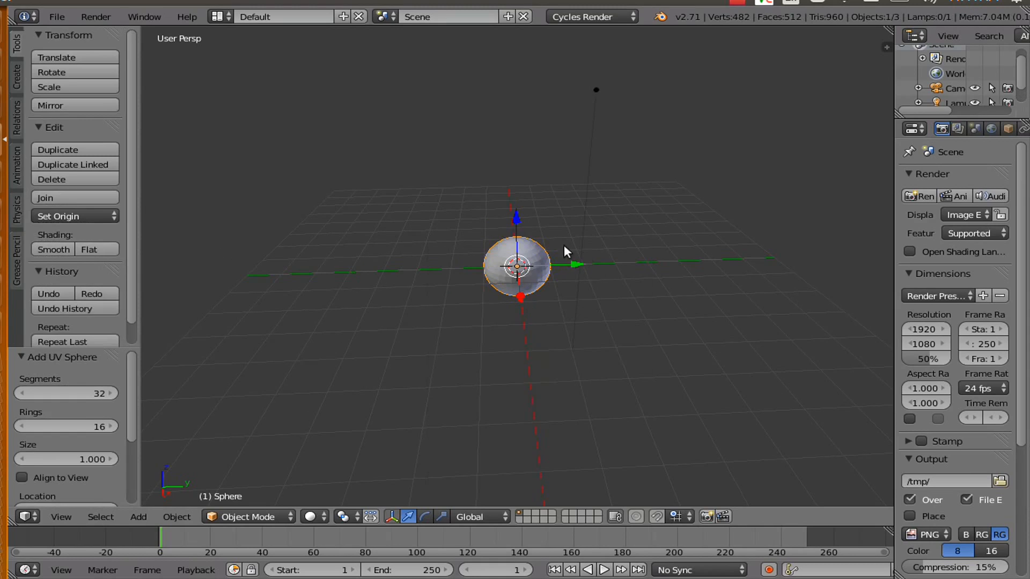
- Apply the Quick Smoke effect to the UV sphere
scroll(564, 287, "up", 4)
middle_click_drag(546, 292, 501, 299)
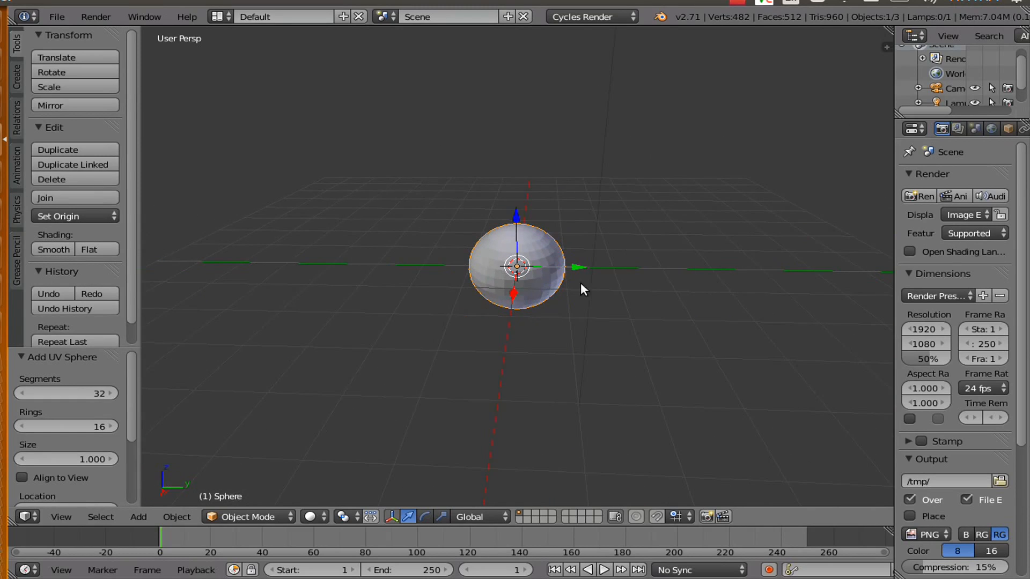
key("space")
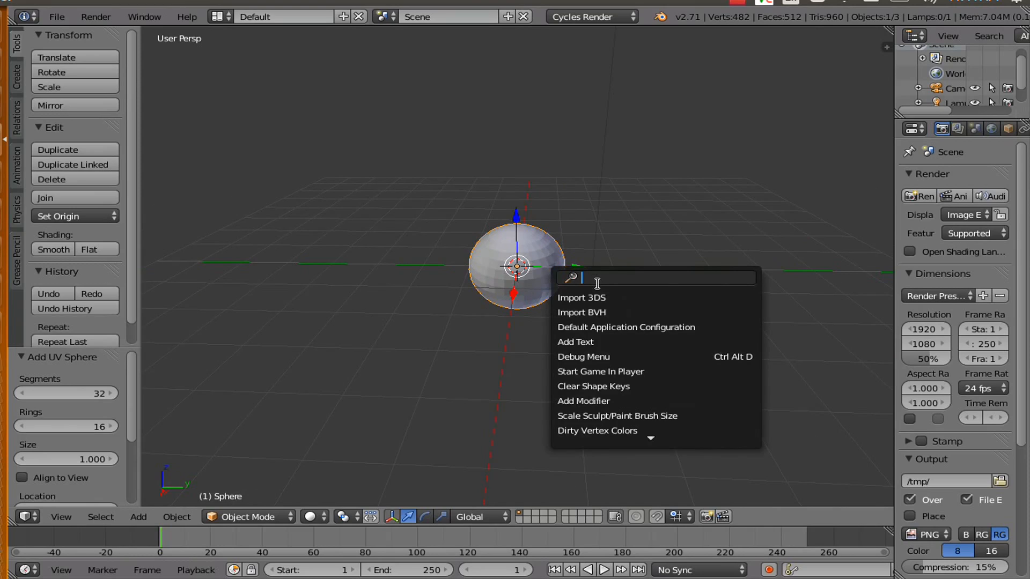
type("quick")
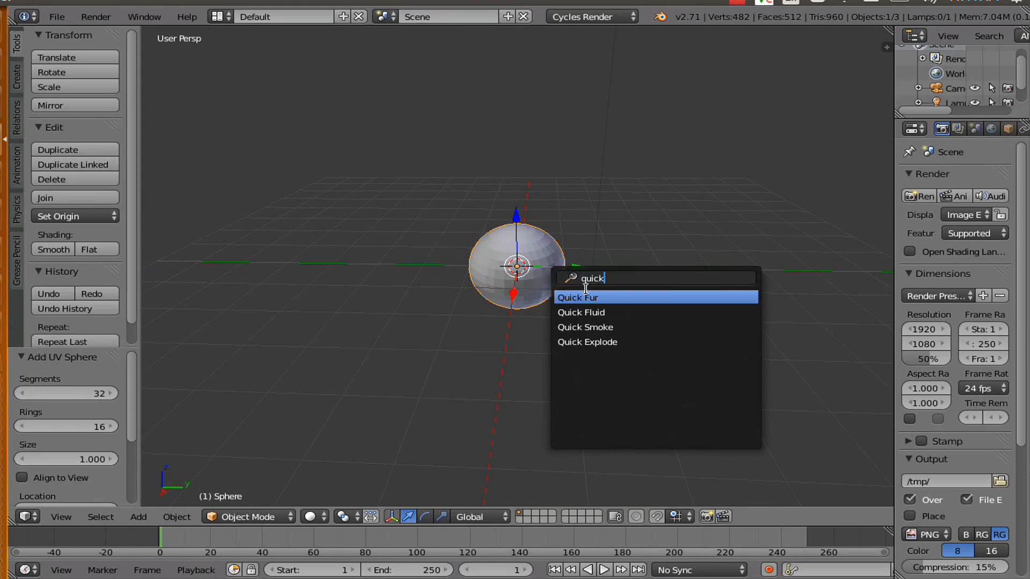
left_click(580, 329)
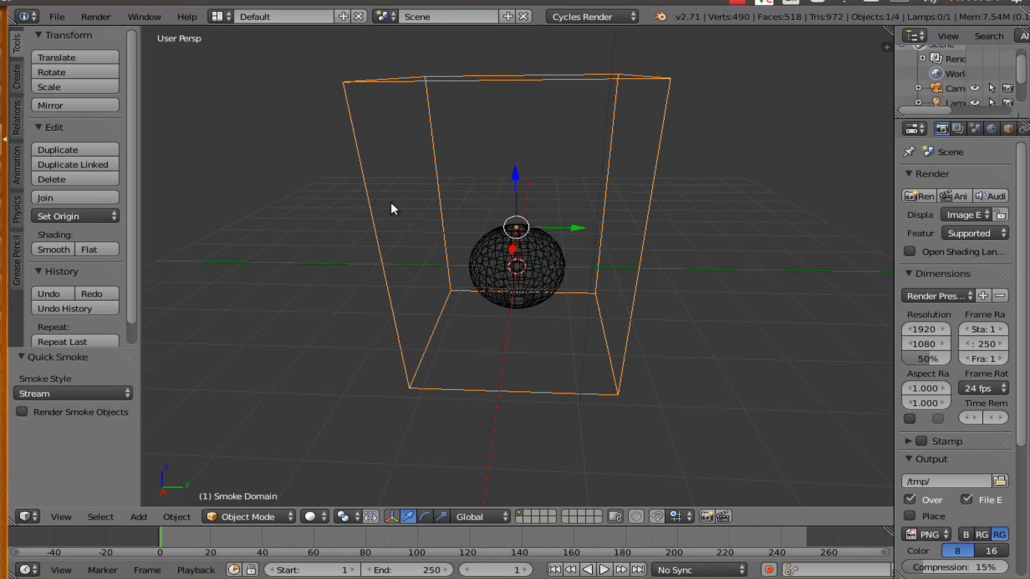
- Examine the smoke domain box and the sphere inside it from several distances and angles
scroll(532, 241, "down", 8)
scroll(513, 275, "up", 6)
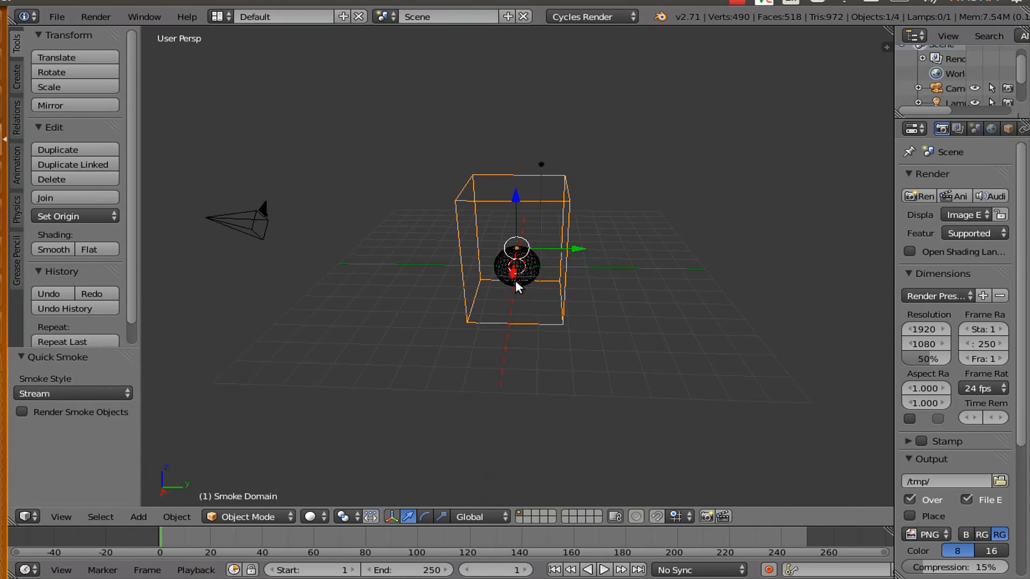
middle_click_drag(521, 339, 525, 316)
scroll(525, 316, "up", 4)
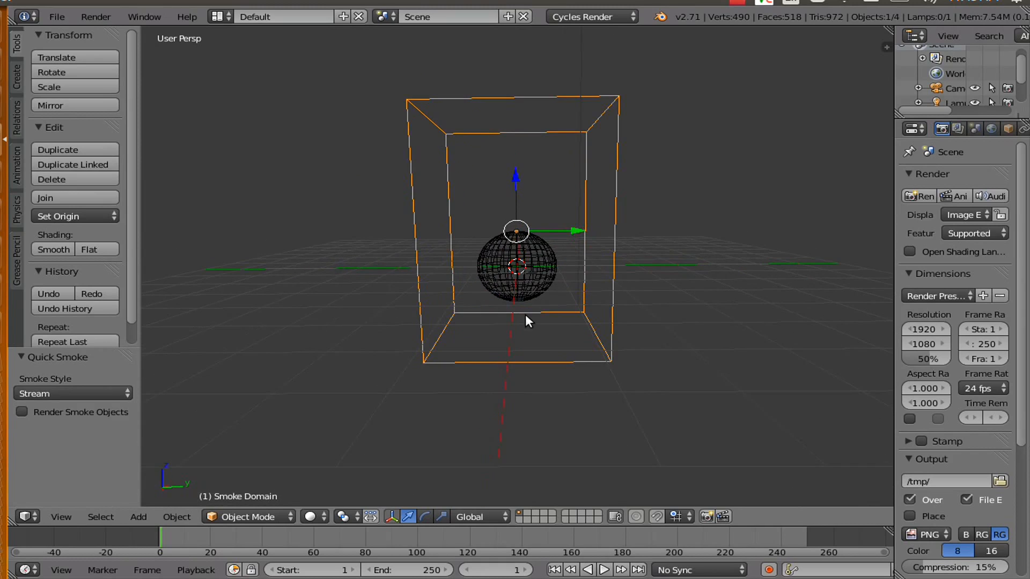
scroll(526, 315, "up", 3)
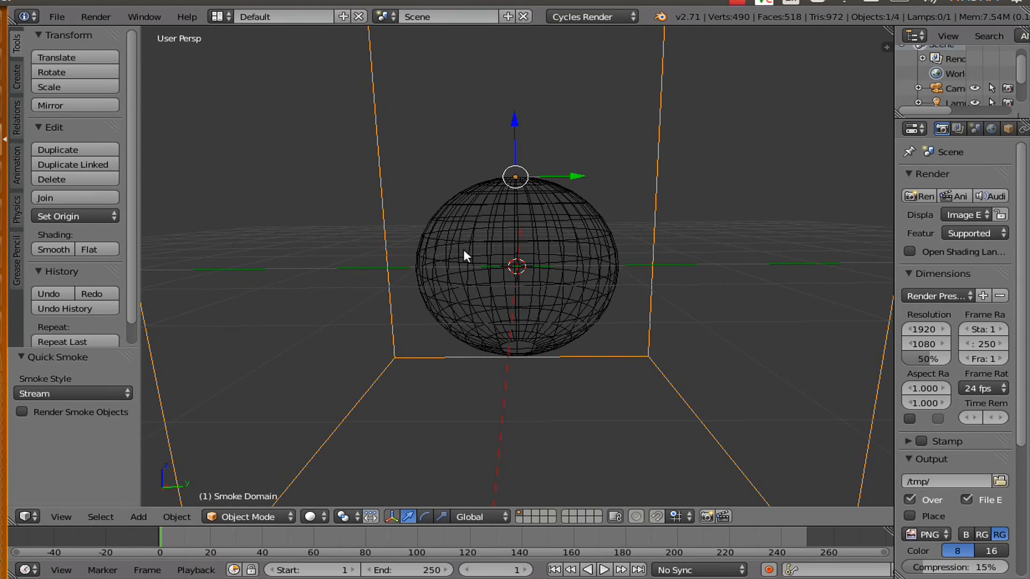
scroll(456, 255, "down", 4)
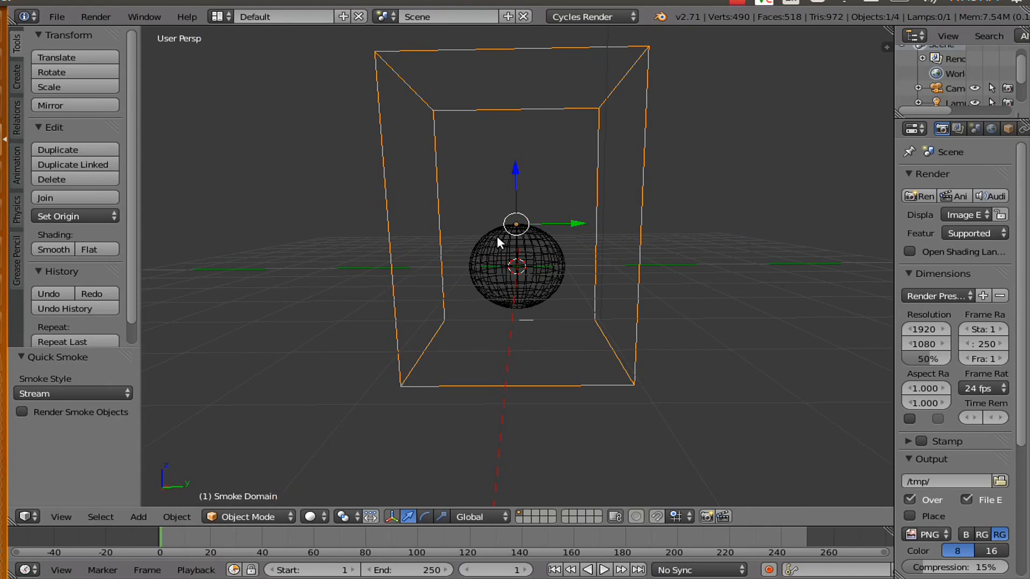
scroll(477, 239, "down", 5)
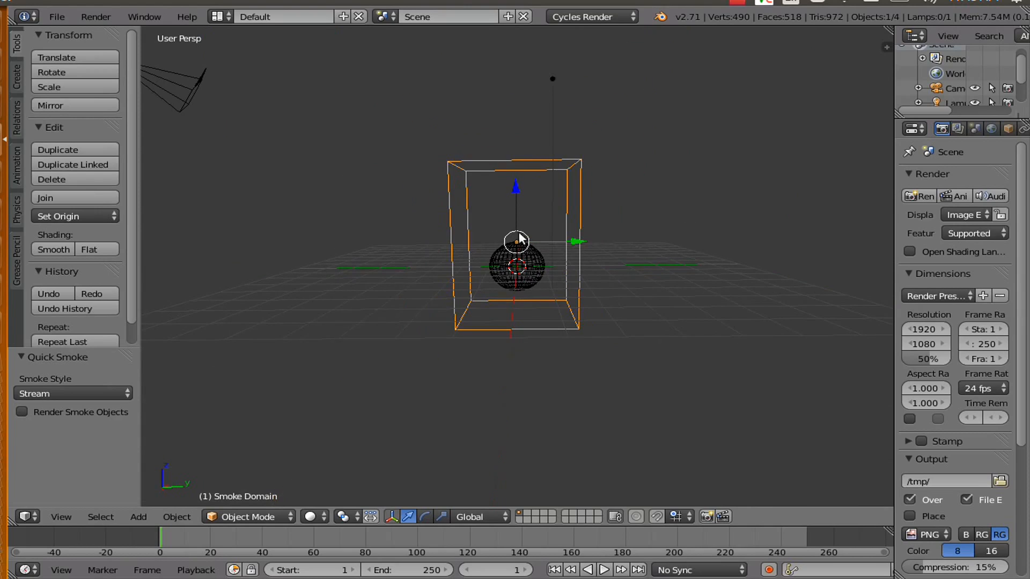
scroll(536, 266, "down", 2)
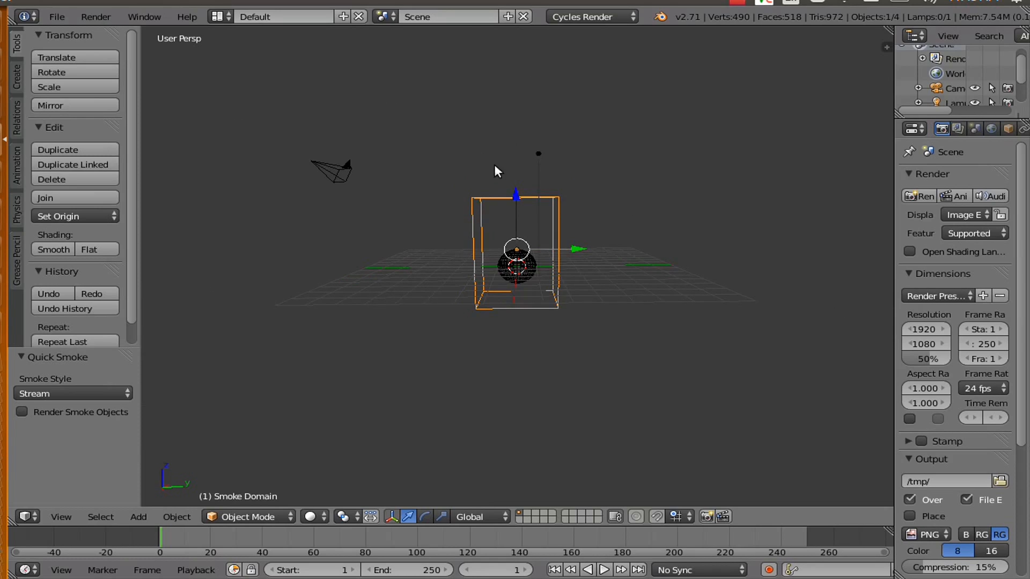
scroll(513, 228, "up", 5)
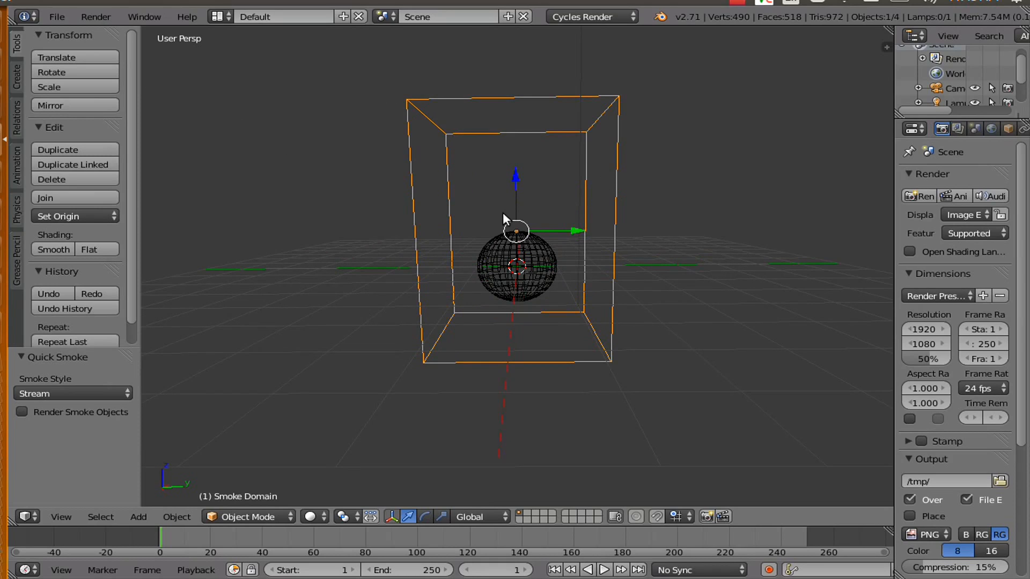
scroll(500, 214, "down", 1)
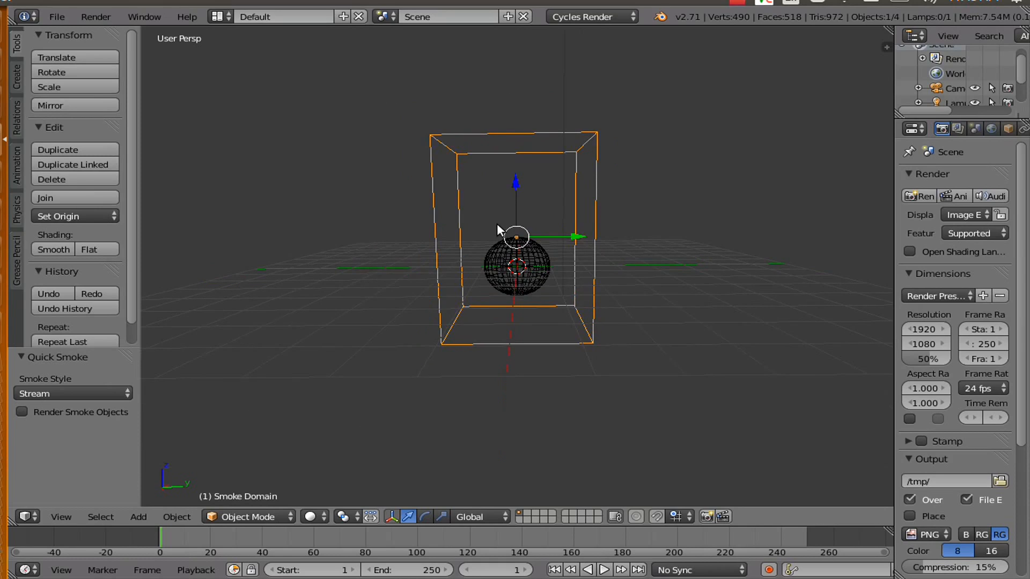
scroll(497, 223, "down", 3)
middle_click_drag(497, 223, 500, 275)
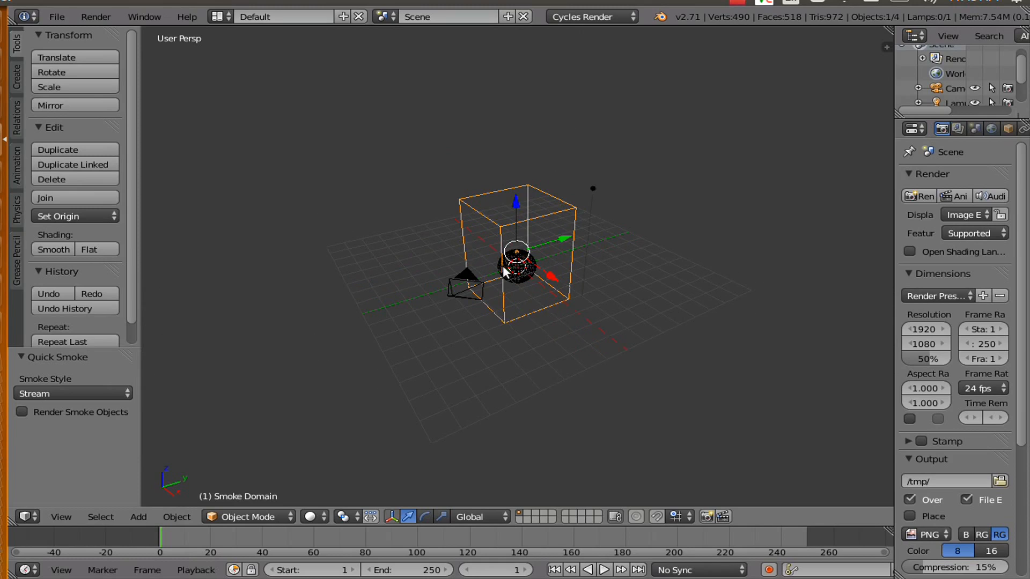
scroll(535, 272, "up", 3)
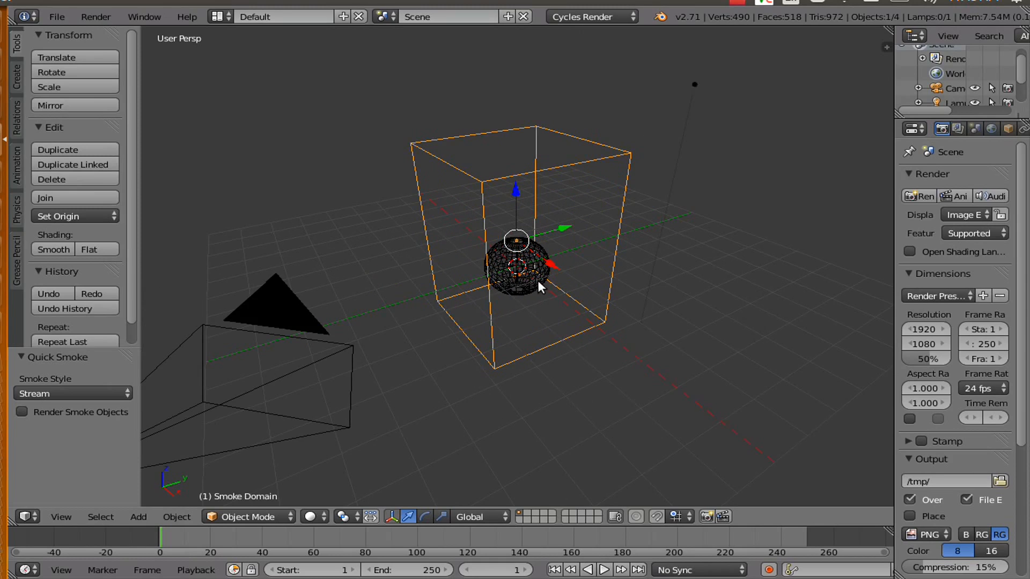
- Widen the properties editor and set the smoke domain's resolution divisions to 94
left_click_drag(891, 253, 699, 268)
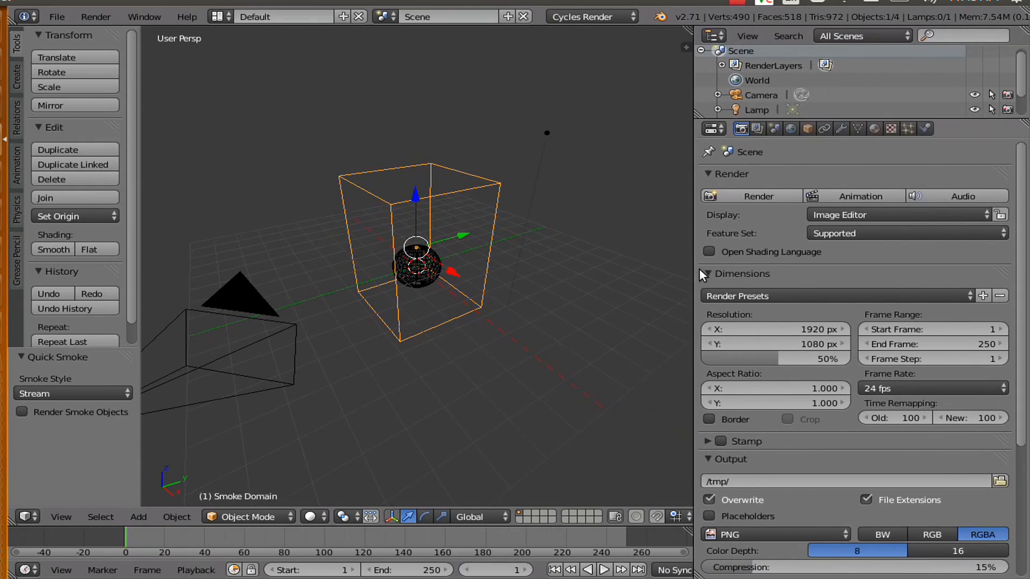
left_click(924, 129)
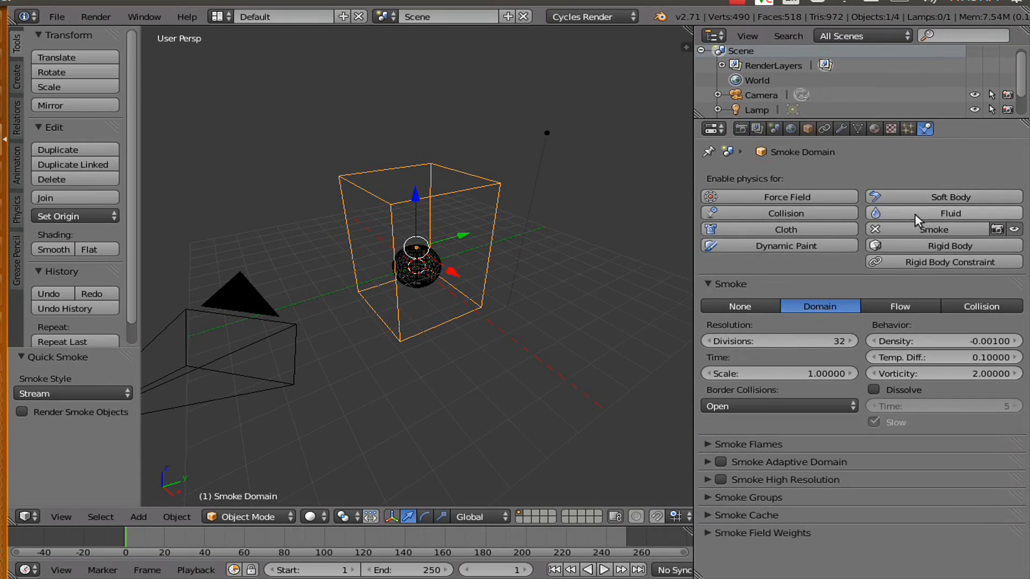
left_click(748, 339)
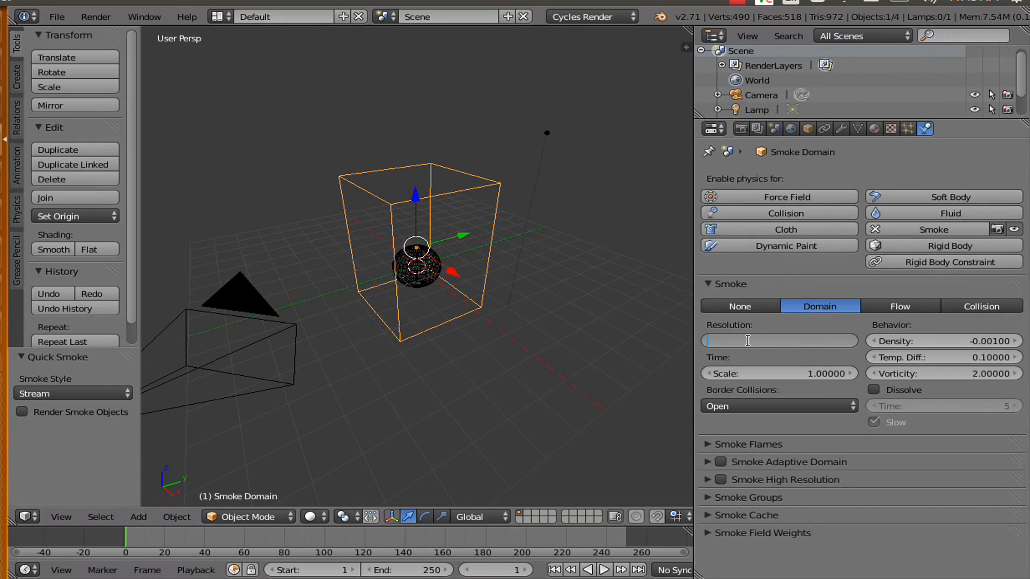
type("94")
key("Return")
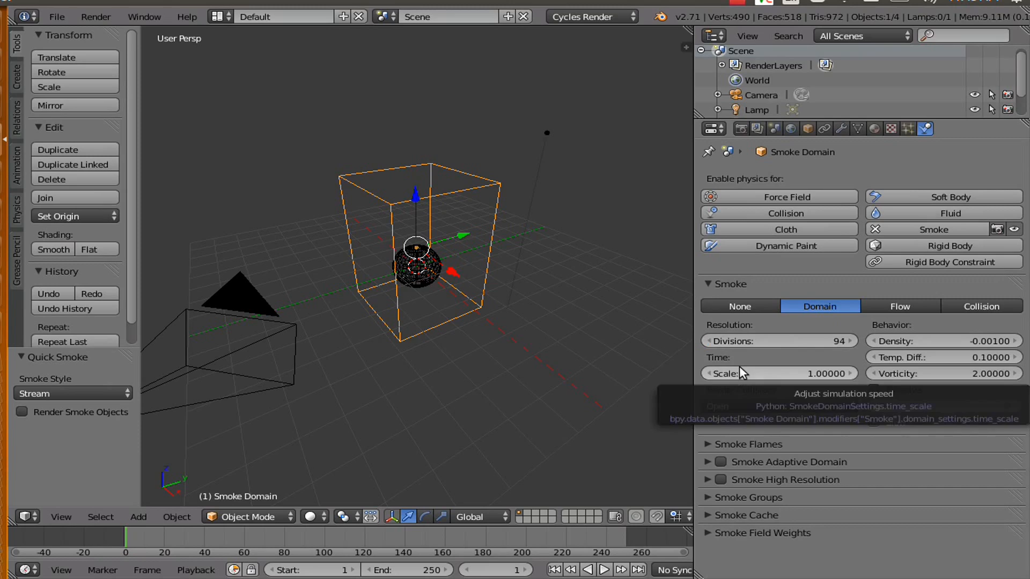
- Set the sphere's smoke flow type to Fire + Smoke and enable Initial Velocity
right_click(416, 262)
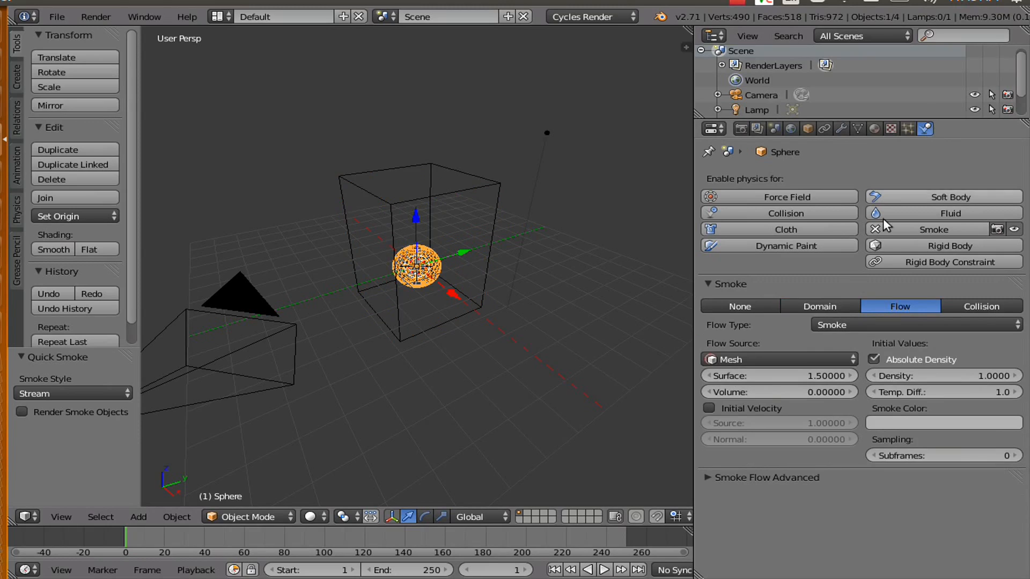
left_click(837, 325)
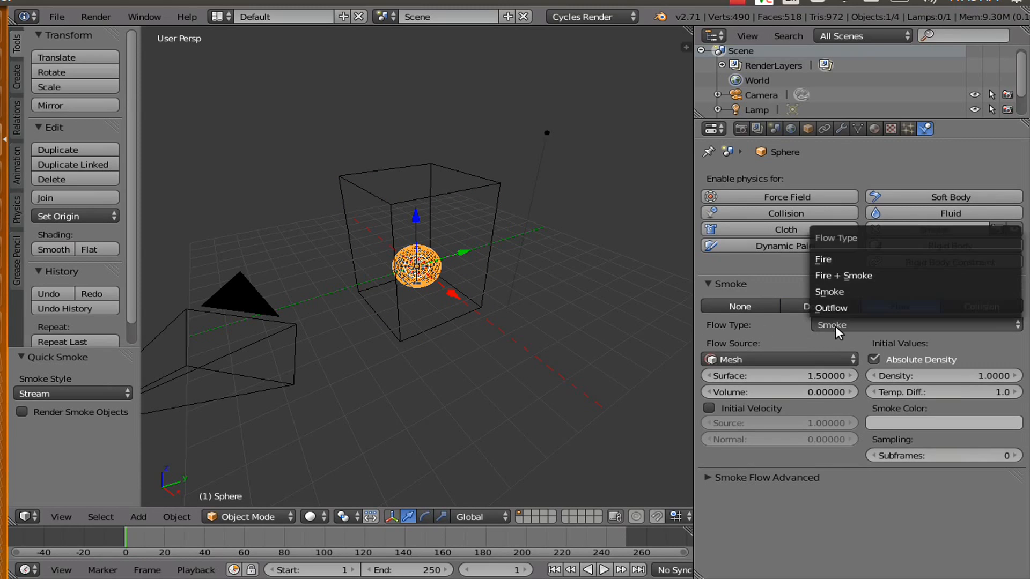
left_click(832, 275)
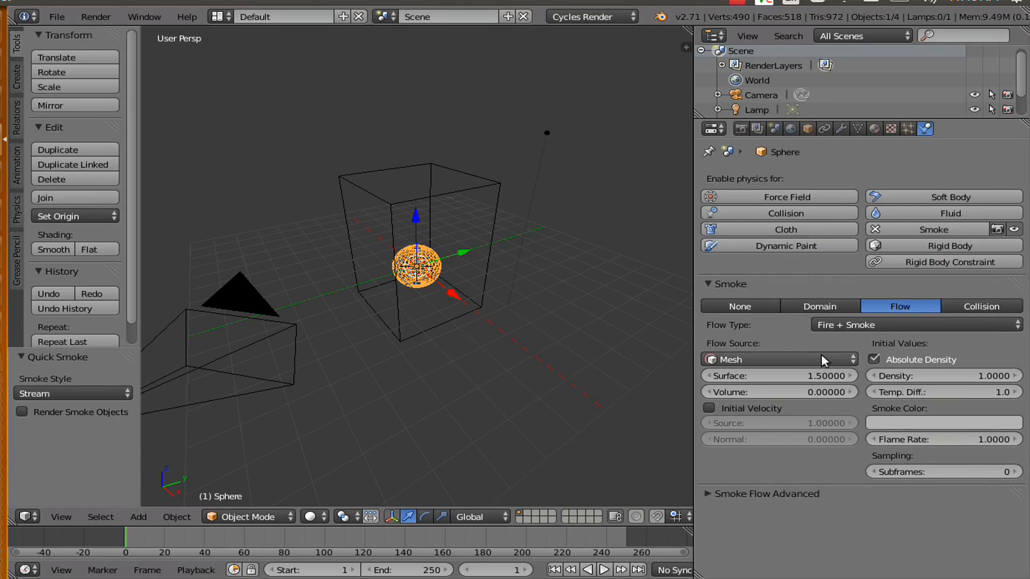
left_click(708, 408)
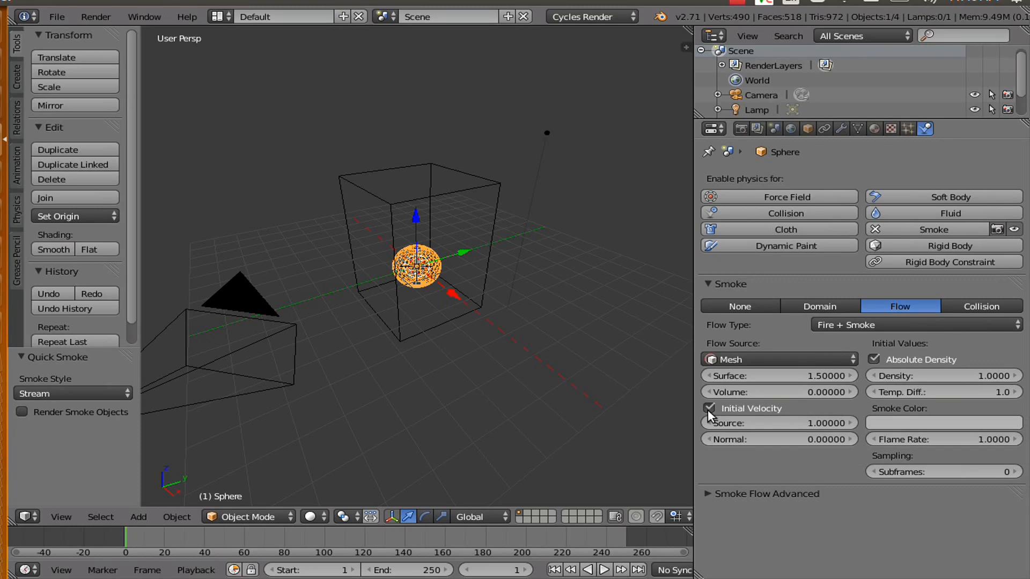
- Select the smoke domain and preview the fire simulation from the first frame, stopping playback at frame 13
scroll(504, 299, "up", 3)
middle_click_drag(491, 298, 455, 297)
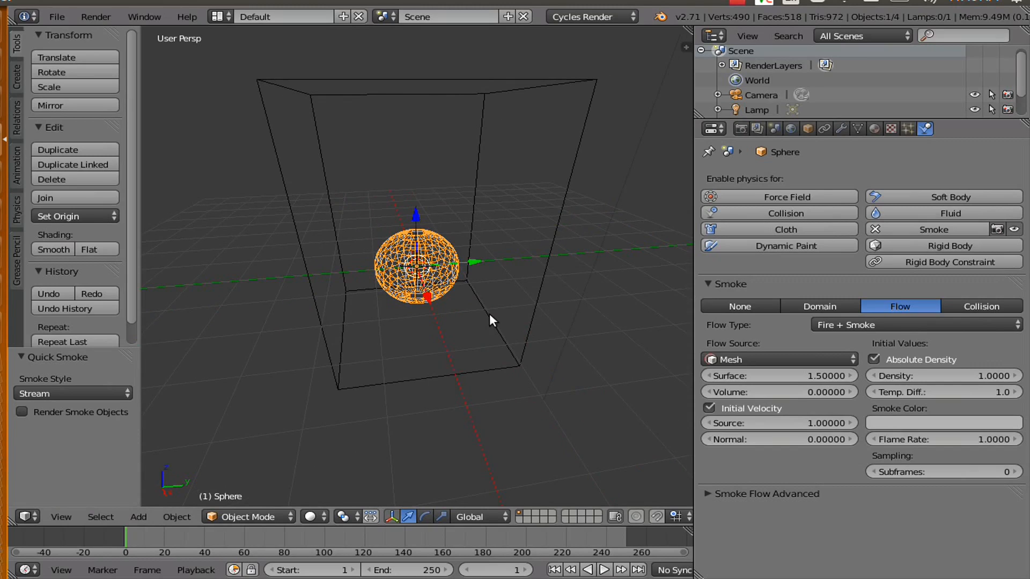
right_click(490, 316)
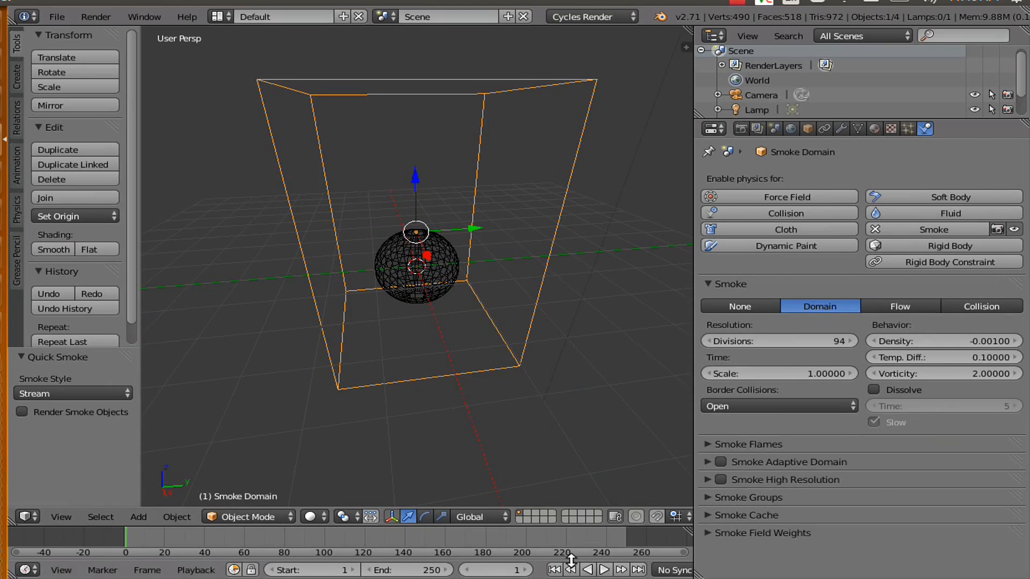
middle_click_drag(526, 410, 516, 412)
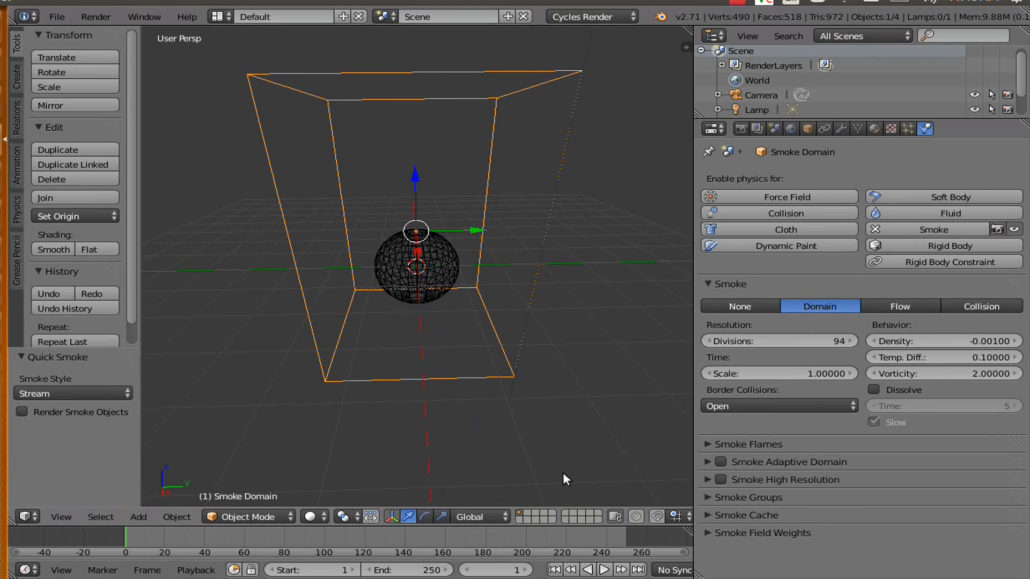
left_click(554, 569)
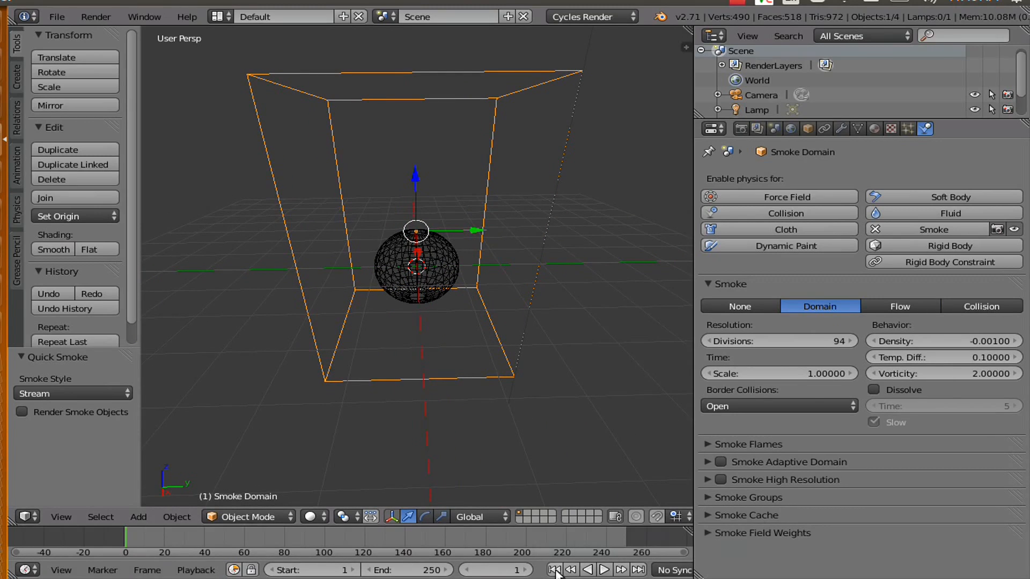
left_click(604, 571)
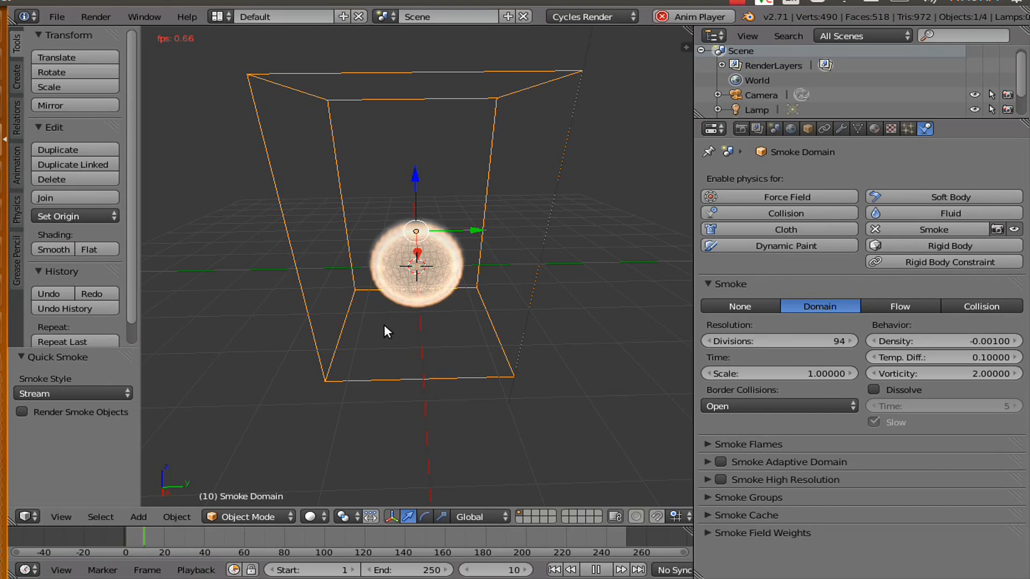
left_click(598, 570)
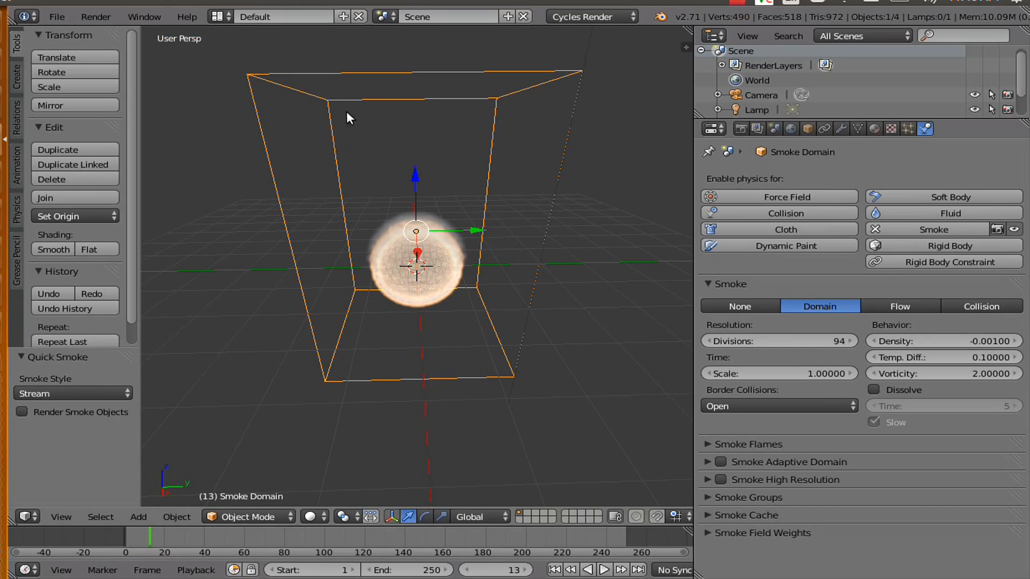
- Enable Smoke Adaptive Domain on the smoke domain and return the timeline to the first frame
left_click(707, 461)
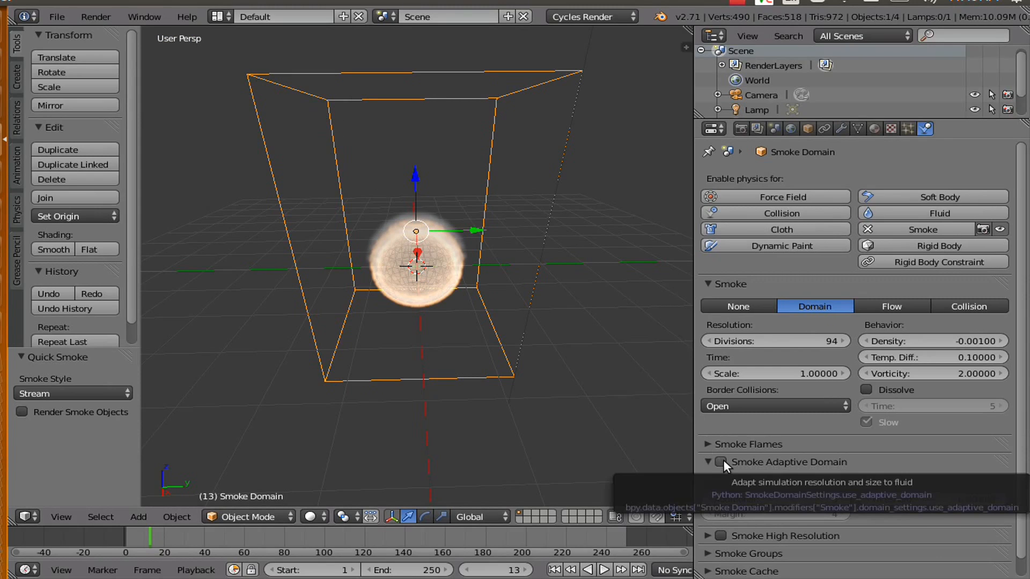
left_click(722, 461)
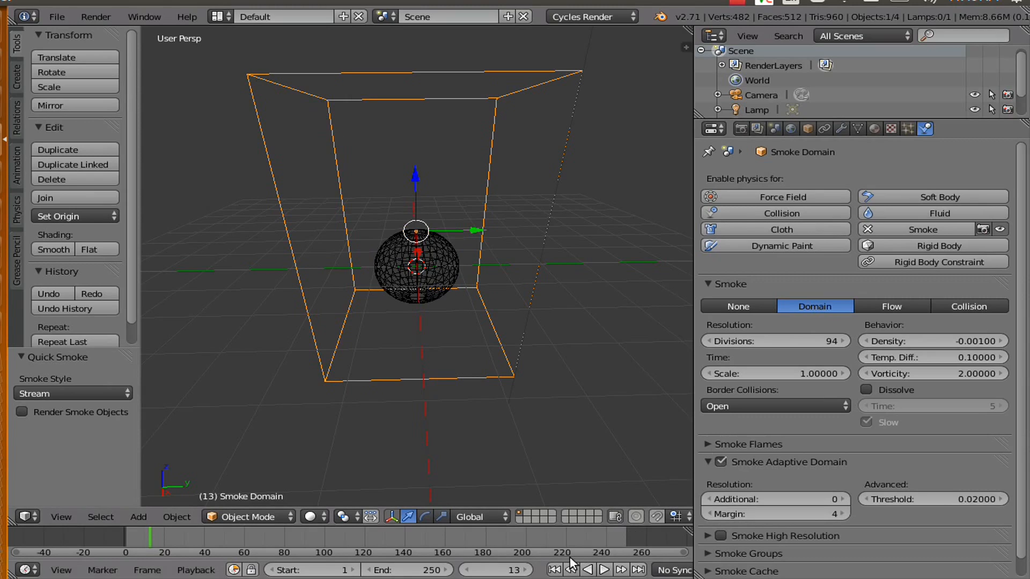
left_click(554, 570)
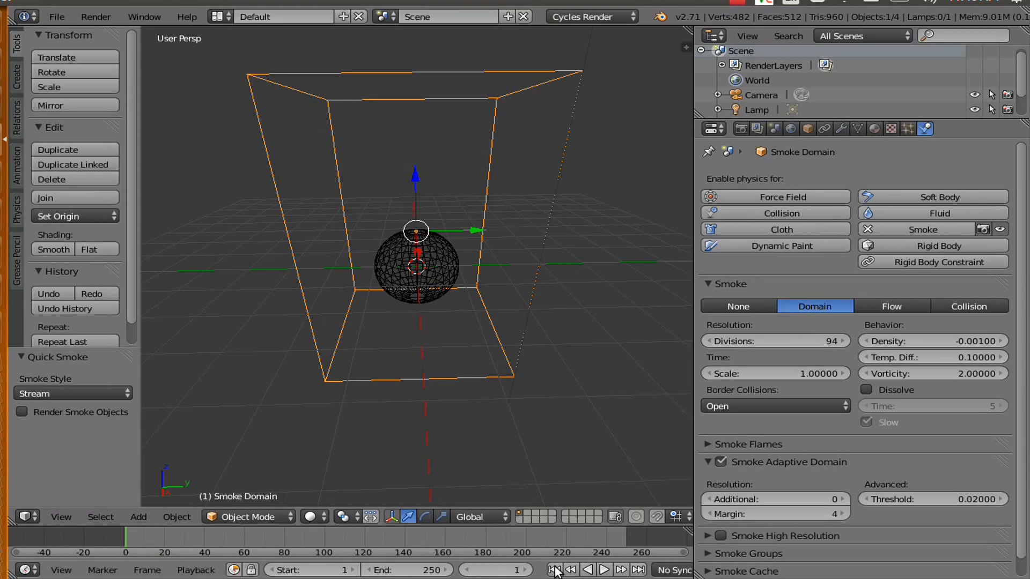
- Play the adaptive-domain simulation up to frame 32 and check it in Rendered viewport shading, returning the view to Solid
left_click(604, 569)
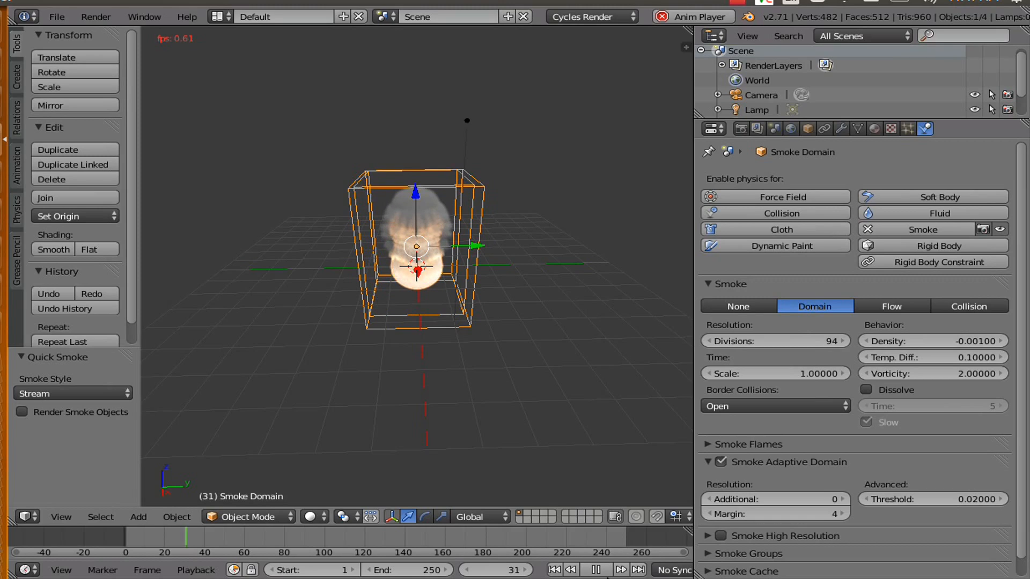
left_click(596, 570)
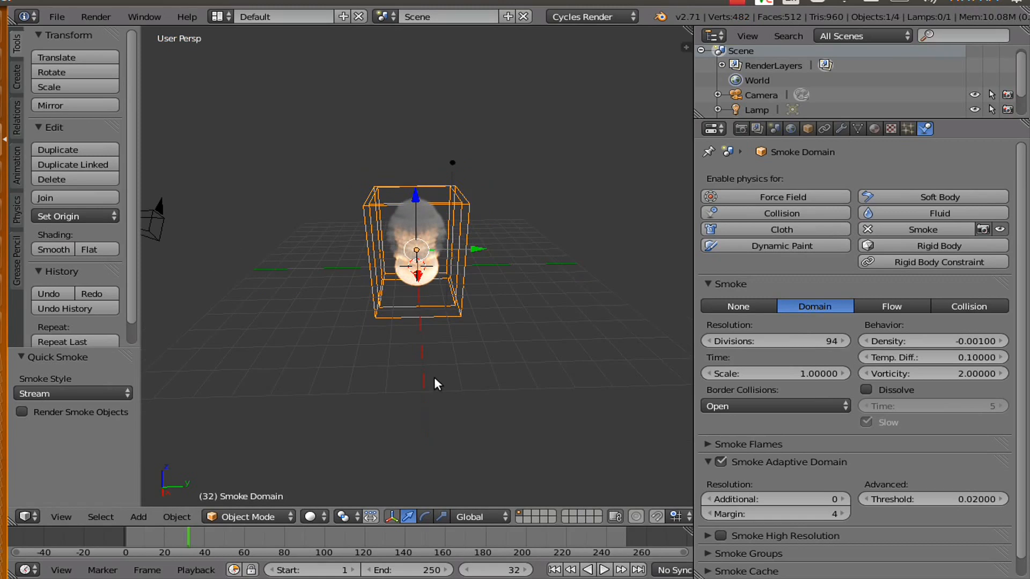
left_click(320, 515)
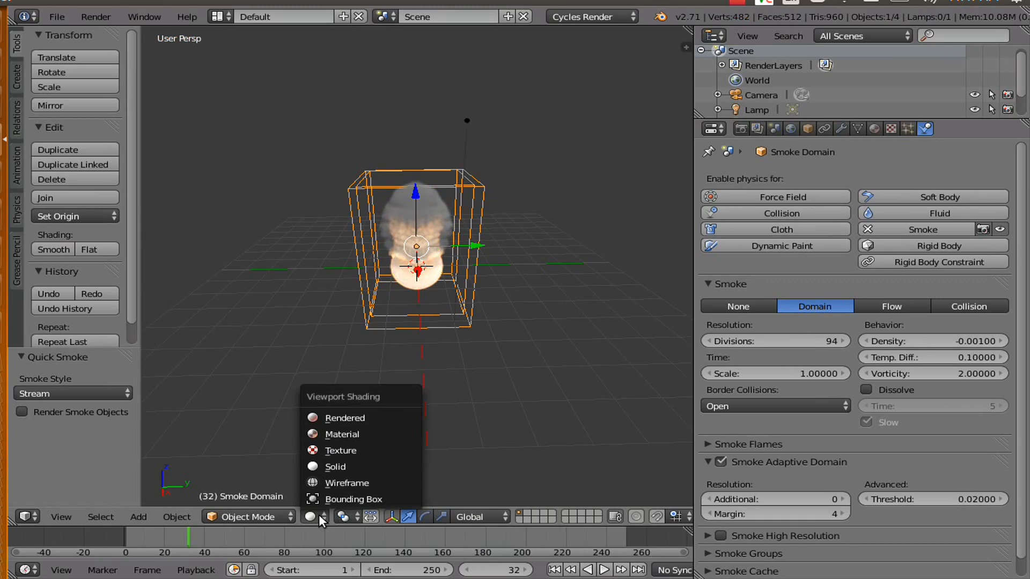
left_click(356, 416)
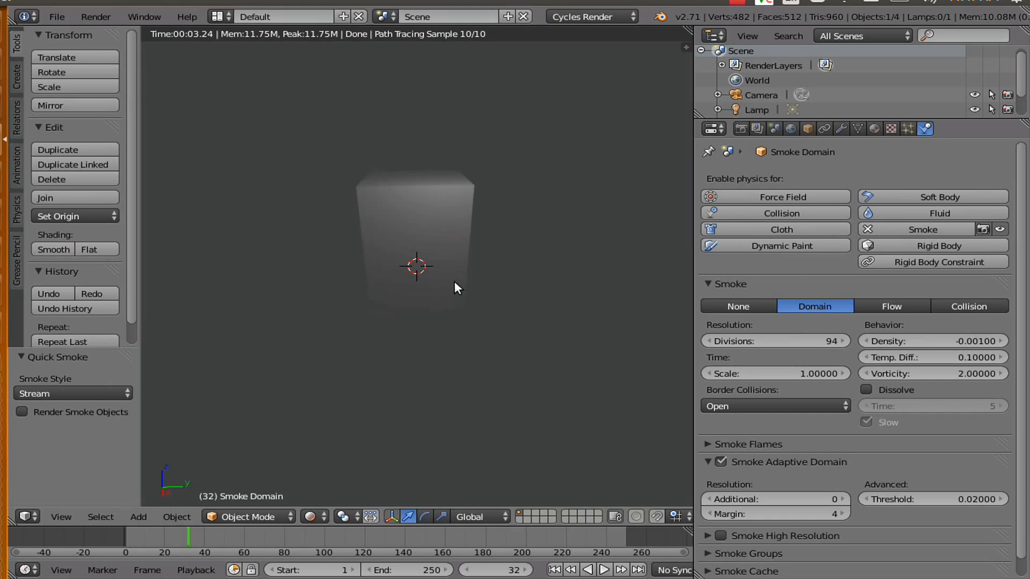
left_click(324, 510)
left_click(327, 464)
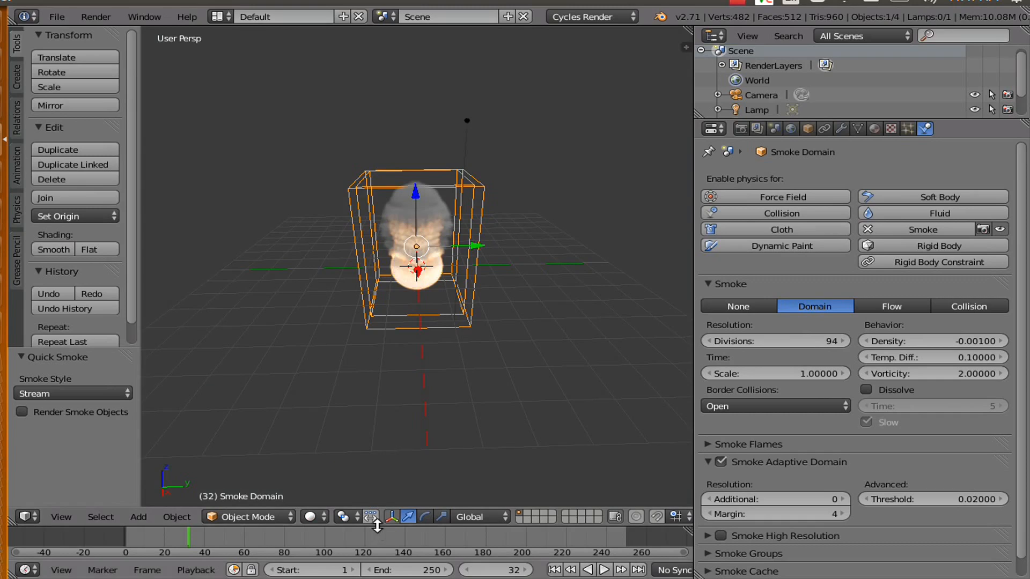
- Split the timeline area in two, turn the lower part into a Node Editor and enlarge it
left_click_drag(377, 526, 384, 417)
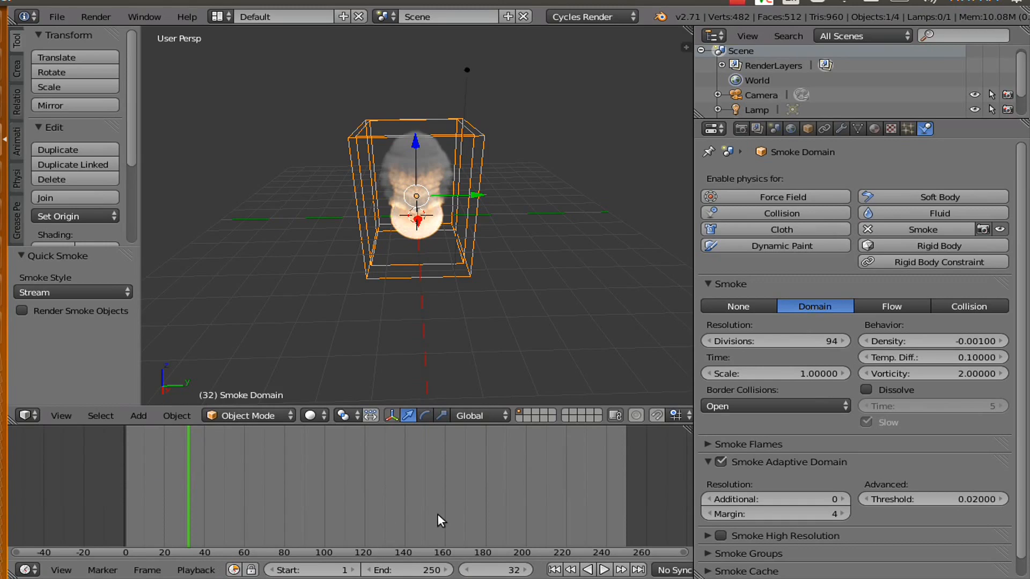
left_click_drag(692, 431, 684, 489)
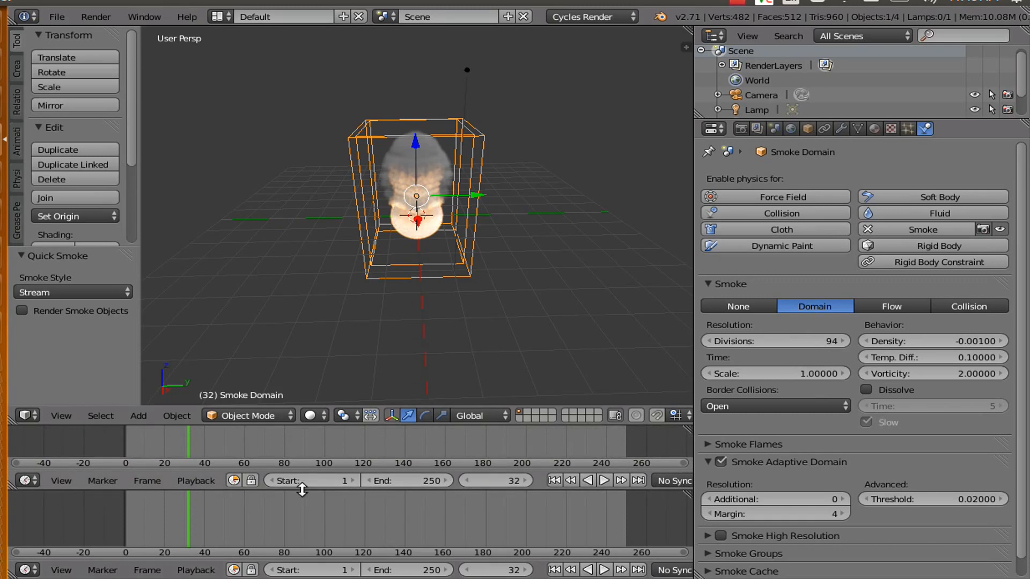
left_click(26, 570)
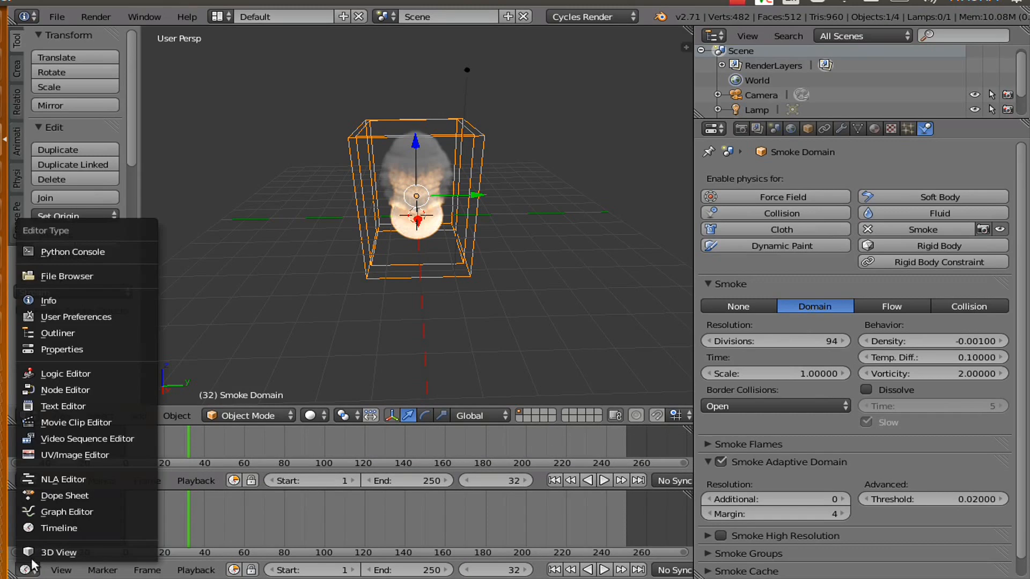
left_click(59, 389)
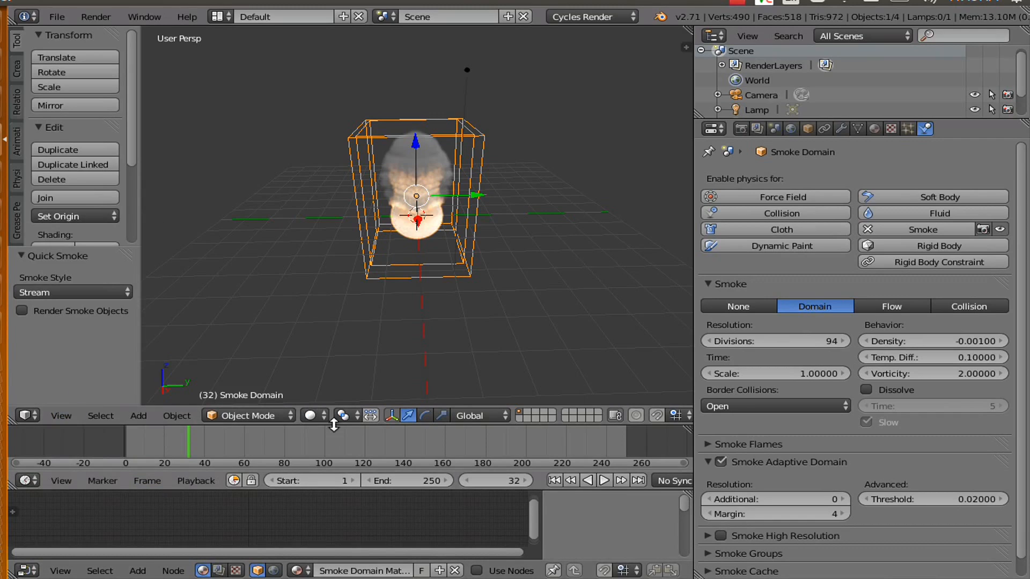
left_click_drag(330, 421, 344, 288)
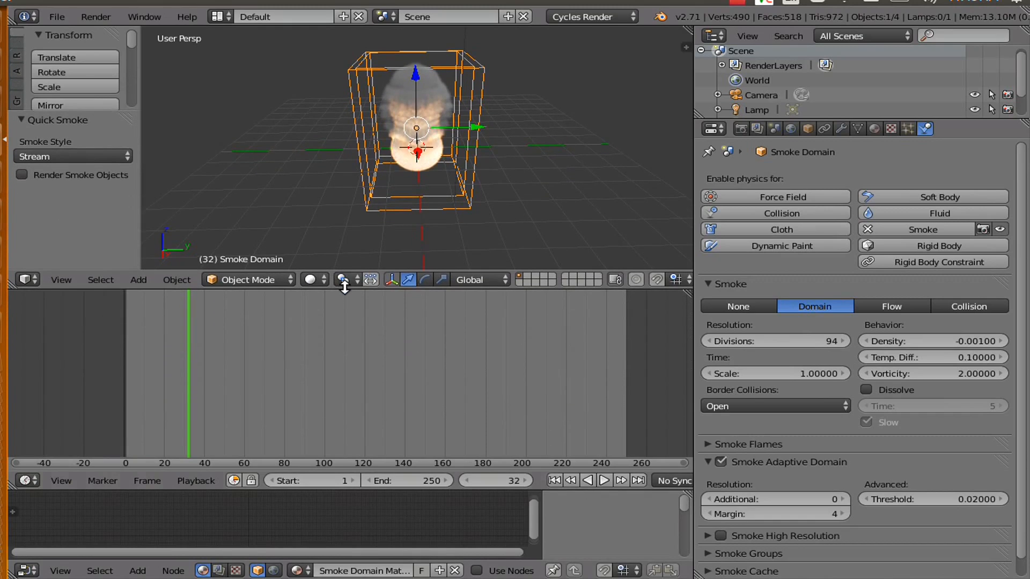
left_click_drag(330, 489, 336, 341)
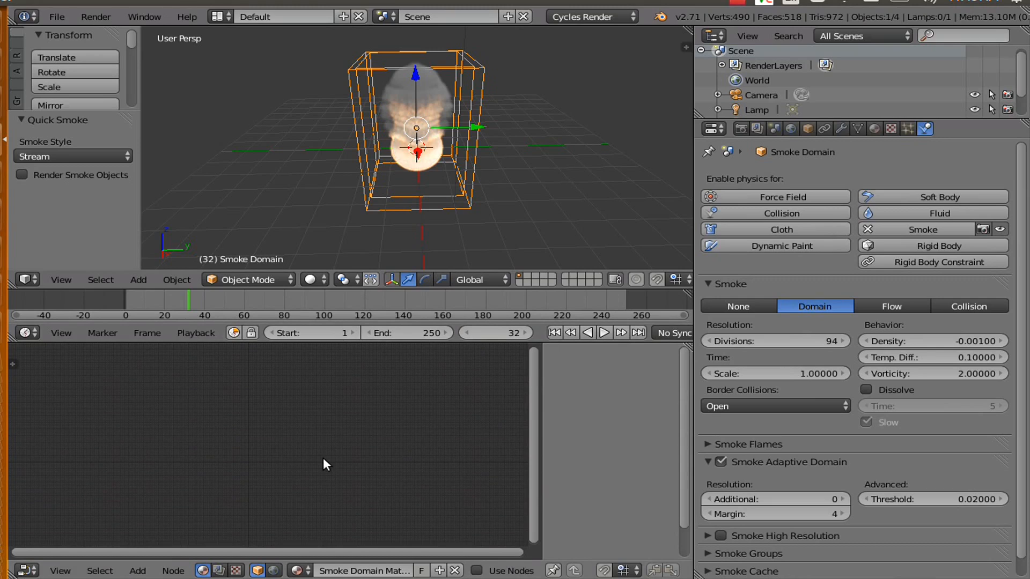
- Enable nodes for the Smoke Domain material and delete its Diffuse BSDF node
left_click(476, 570)
scroll(298, 477, "up", 7)
scroll(267, 471, "up", 3)
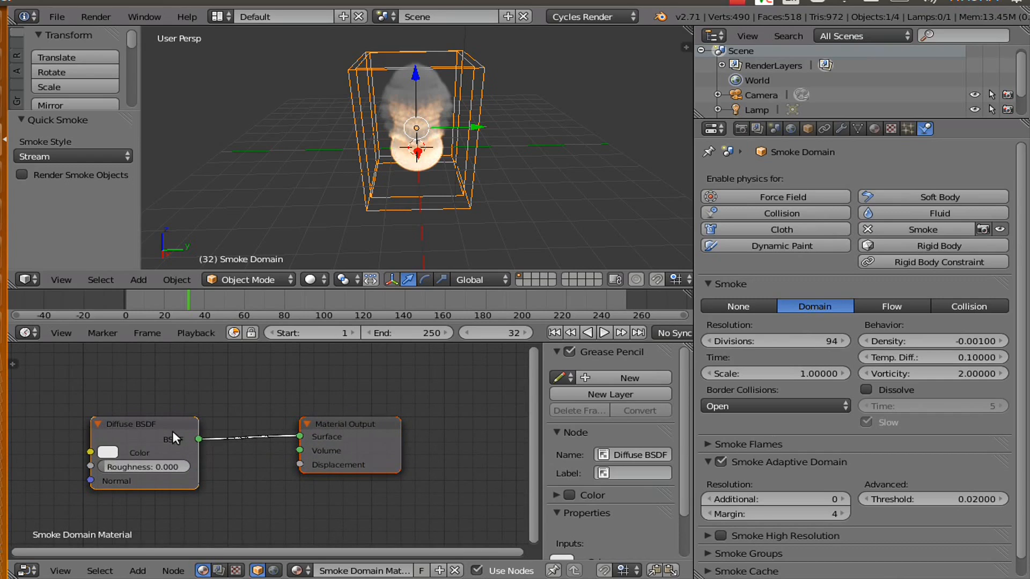
scroll(172, 430, "down", 1)
middle_click_drag(172, 430, 268, 430)
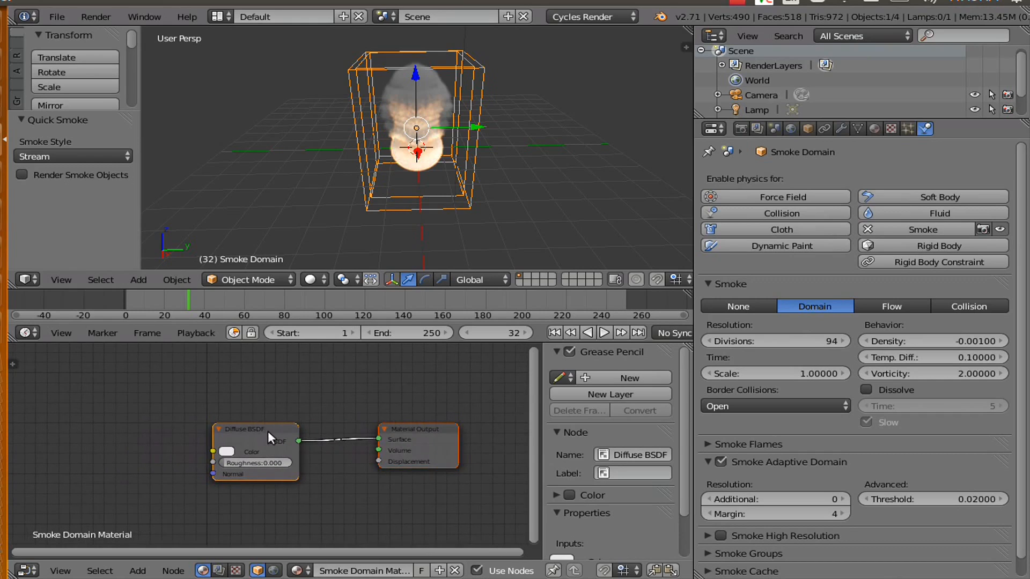
key("x")
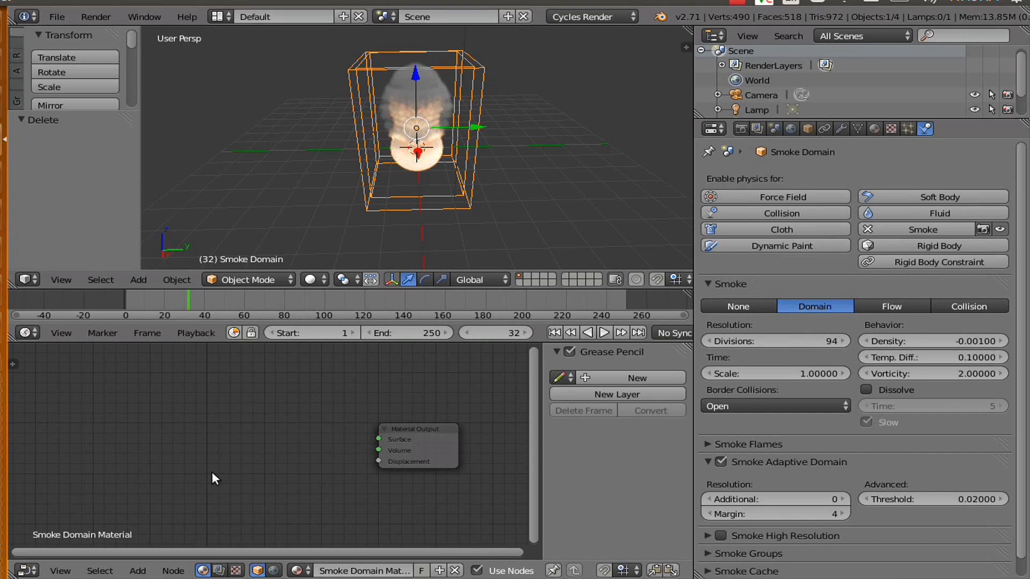
- Add a Volume Absorption shader node to the left of the Material Output node
middle_click_drag(211, 471, 253, 465)
key("shift+a")
mouse_move(249, 443)
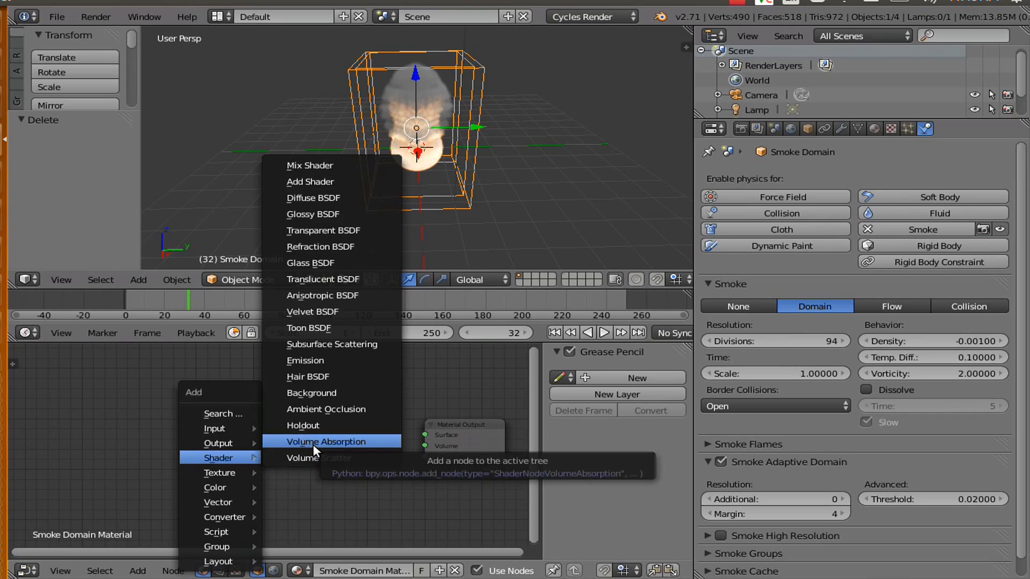
left_click(313, 444)
left_click(236, 449)
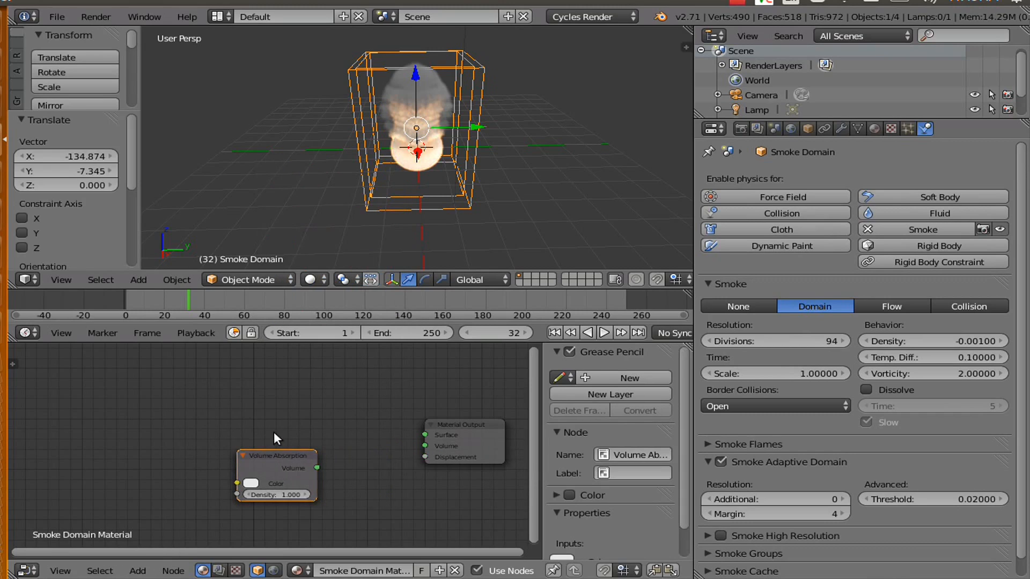
- Add a Volume Scatter shader node and place it above the Volume Absorption node
key("shift+a")
mouse_move(263, 426)
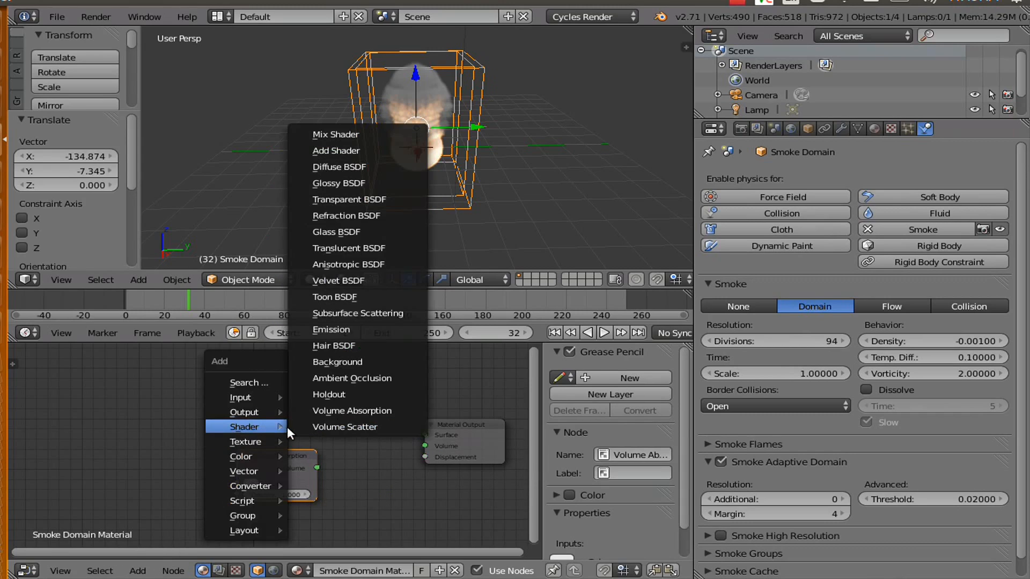
left_click(320, 423)
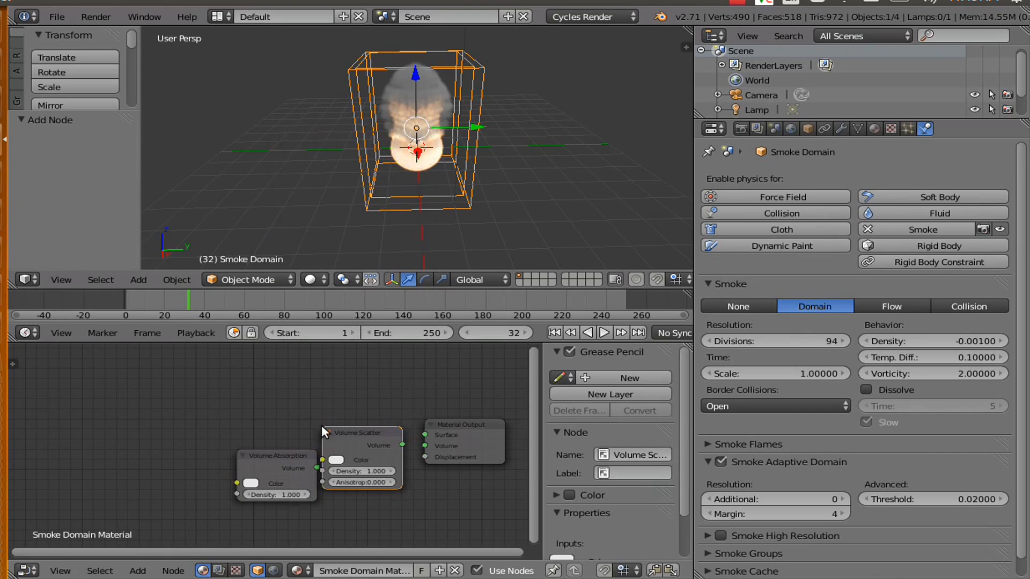
left_click(248, 363)
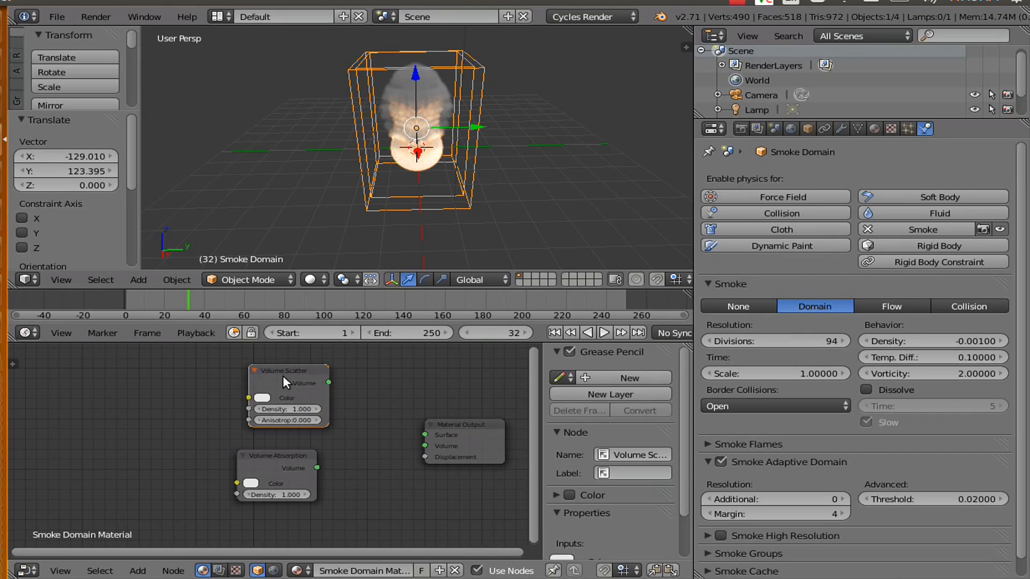
- Move the Material Output node farther from the two volume nodes to make room between them
left_click(135, 572)
scroll(348, 433, "down", 2)
scroll(356, 436, "up", 2)
middle_click_drag(349, 435, 294, 448)
scroll(295, 449, "down", 1)
scroll(294, 448, "up", 1)
left_click_drag(394, 437, 488, 421)
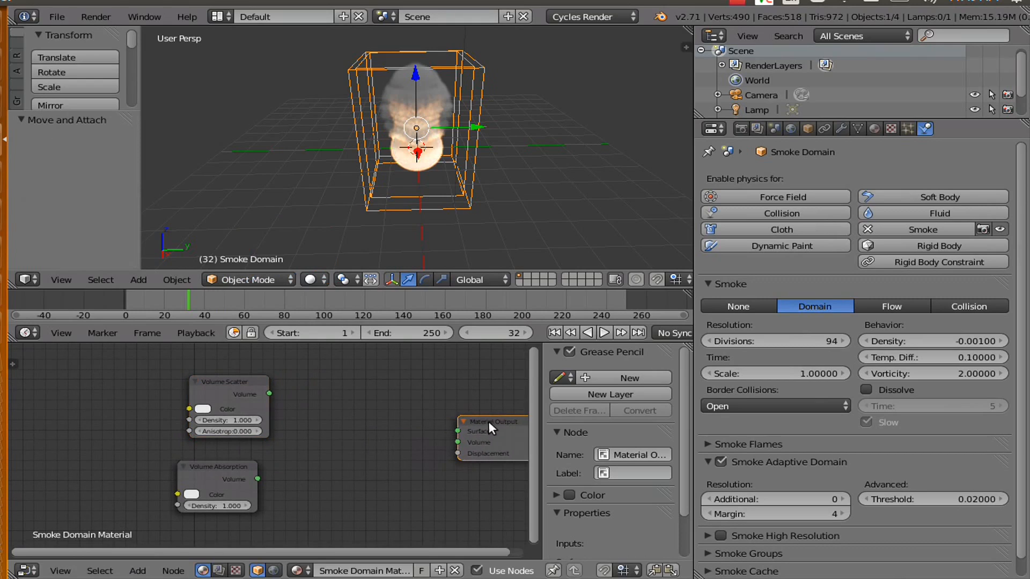
- Set the viewport shading to Rendered and place an Add Shader node between the volume nodes and the Material Output
left_click(323, 277)
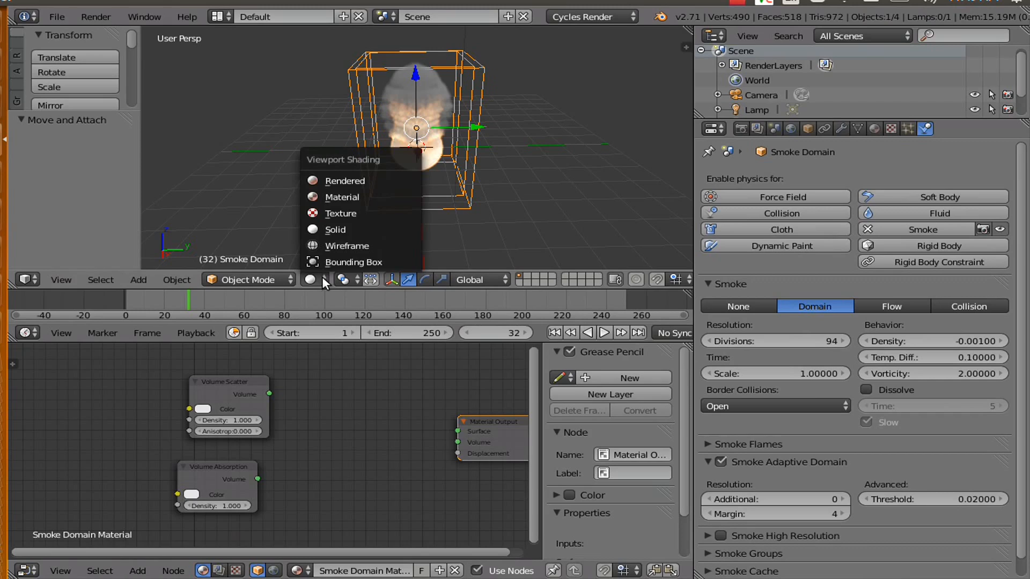
left_click(341, 183)
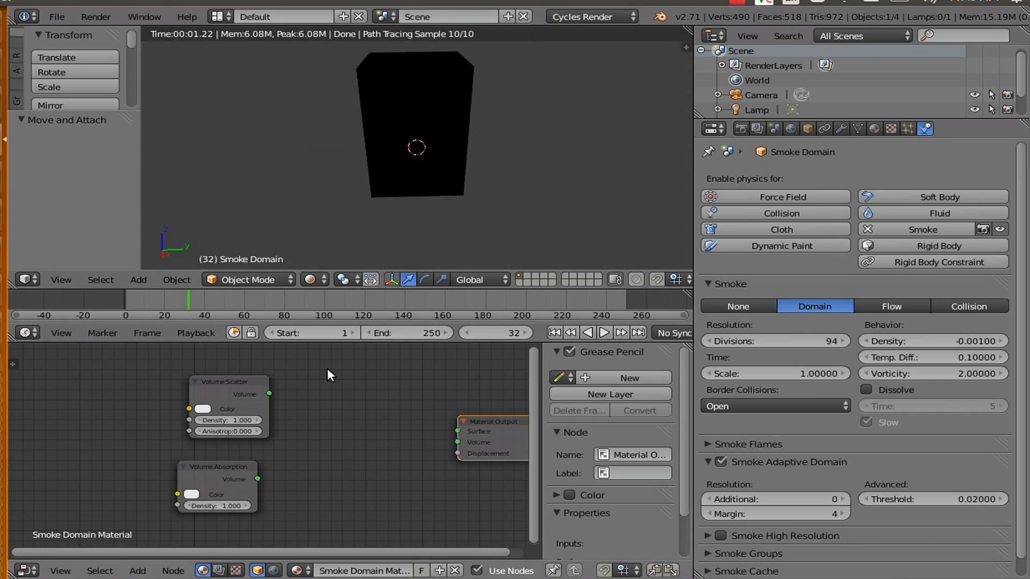
middle_click_drag(337, 423, 259, 452)
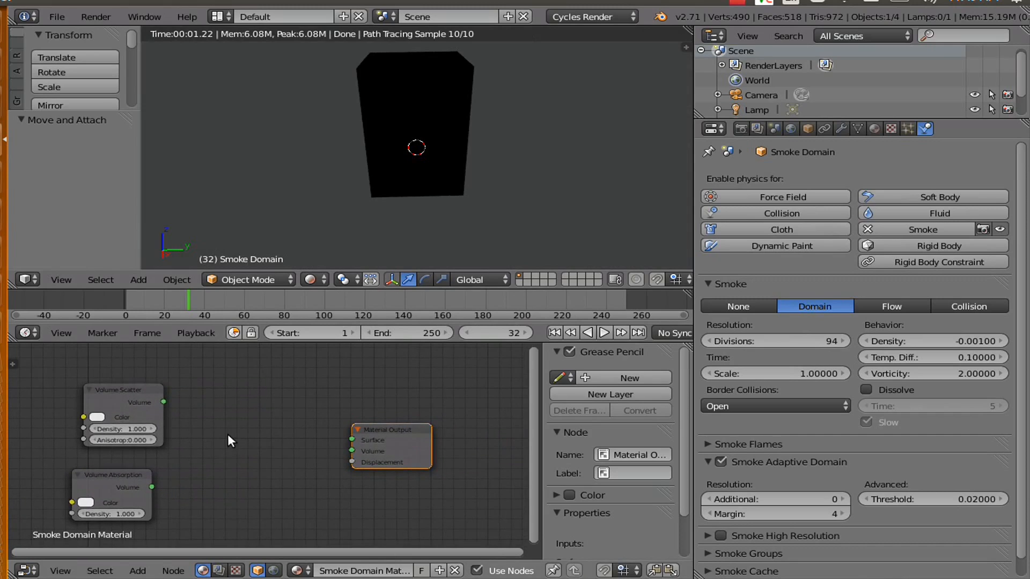
key("shift+a")
mouse_move(231, 436)
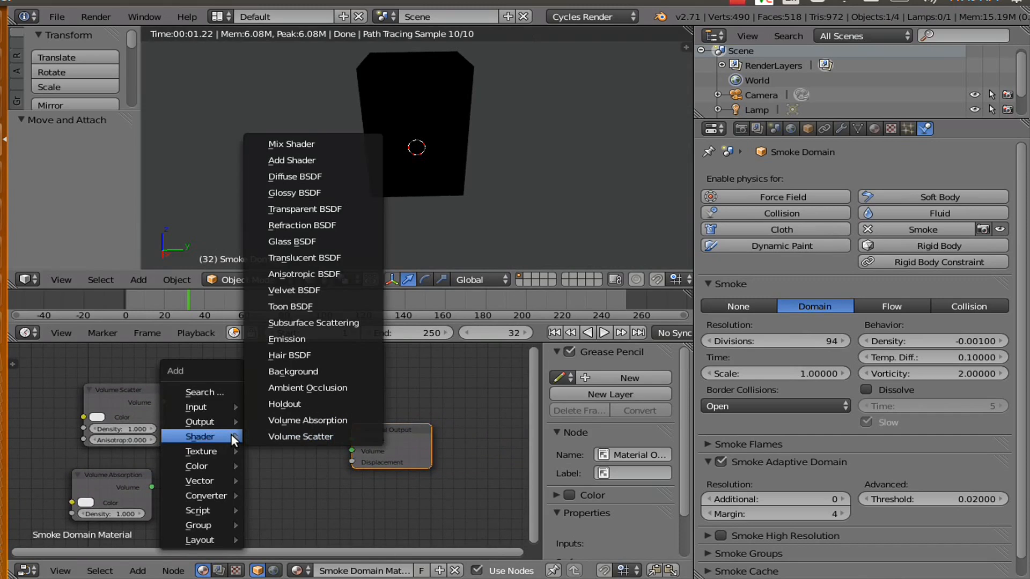
left_click(294, 161)
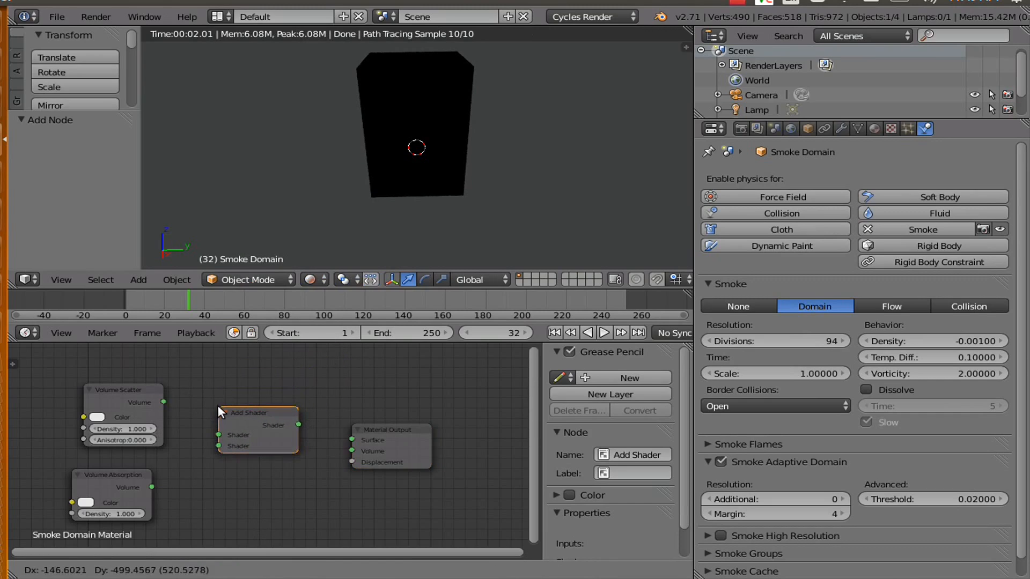
left_click(217, 418)
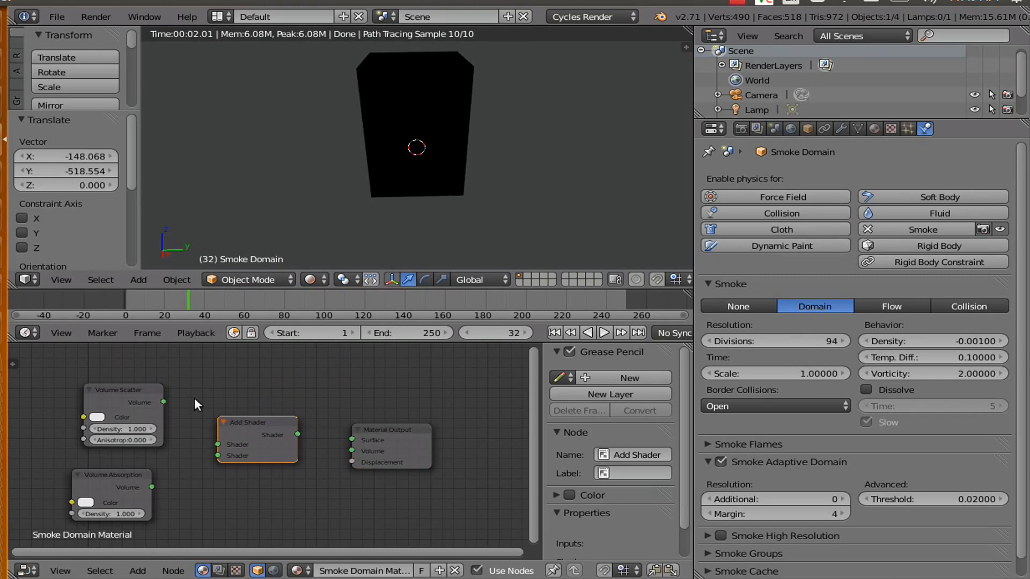
- Link Volume Scatter and Volume Absorption into the Add Shader, and link its output to the Material Output's Volume input
left_click(161, 401)
left_click_drag(163, 400, 210, 443)
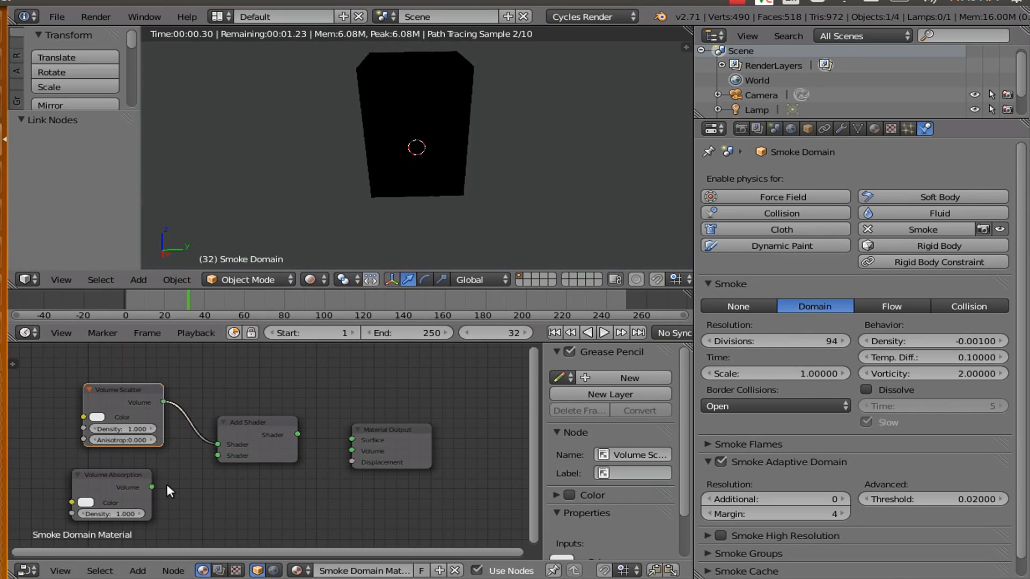
left_click_drag(152, 483, 153, 485)
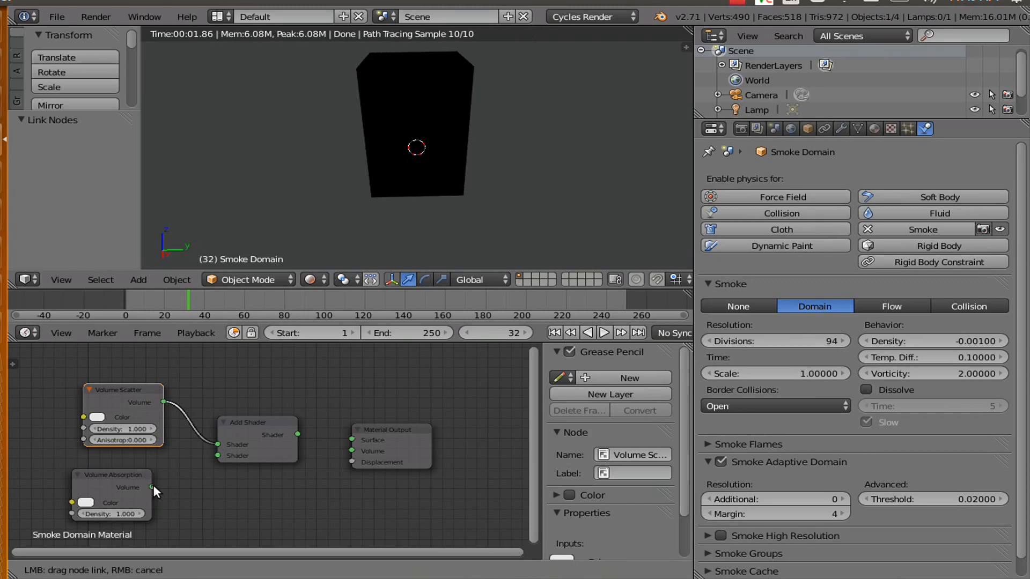
left_click_drag(210, 464, 215, 457)
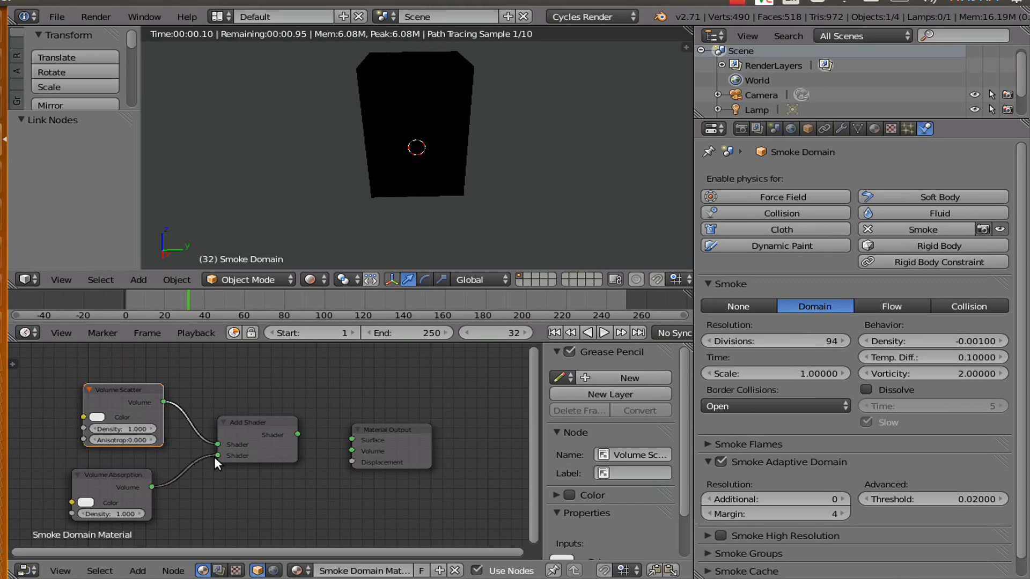
left_click_drag(296, 434, 345, 450)
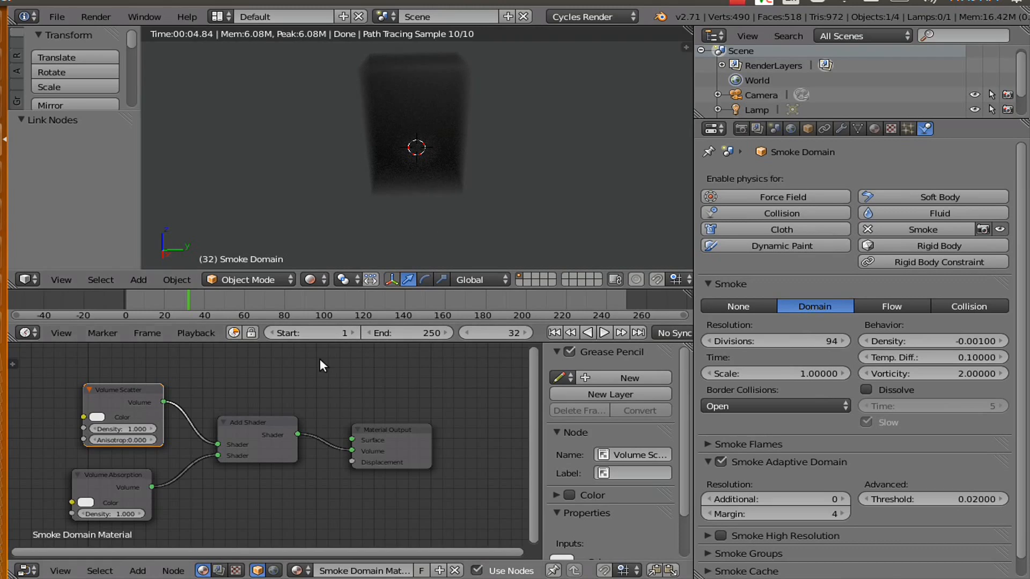
- Add an Attribute node before the two volume nodes and link its Fac output to both Density inputs
scroll(188, 378, "down", 5)
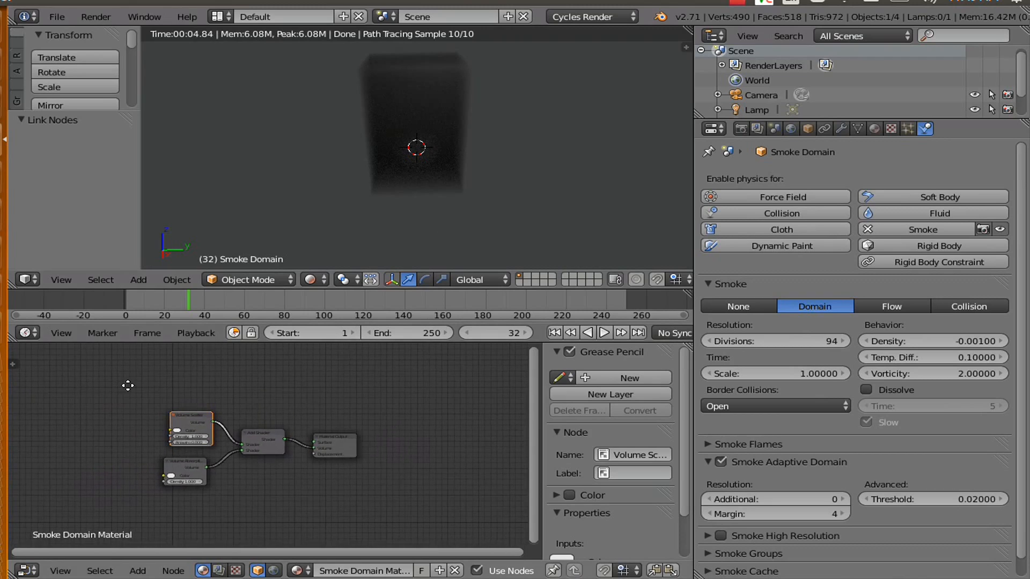
middle_click_drag(118, 382, 311, 381)
scroll(312, 382, "up", 4)
middle_click_drag(399, 385, 275, 391)
scroll(236, 444, "up", 4)
middle_click_drag(216, 454, 344, 437)
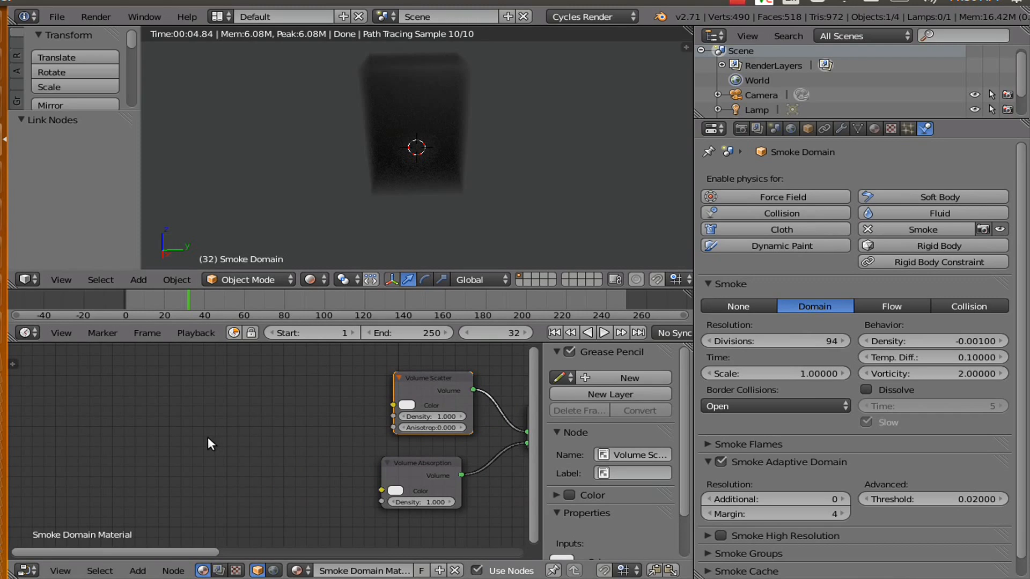
key("shift+a")
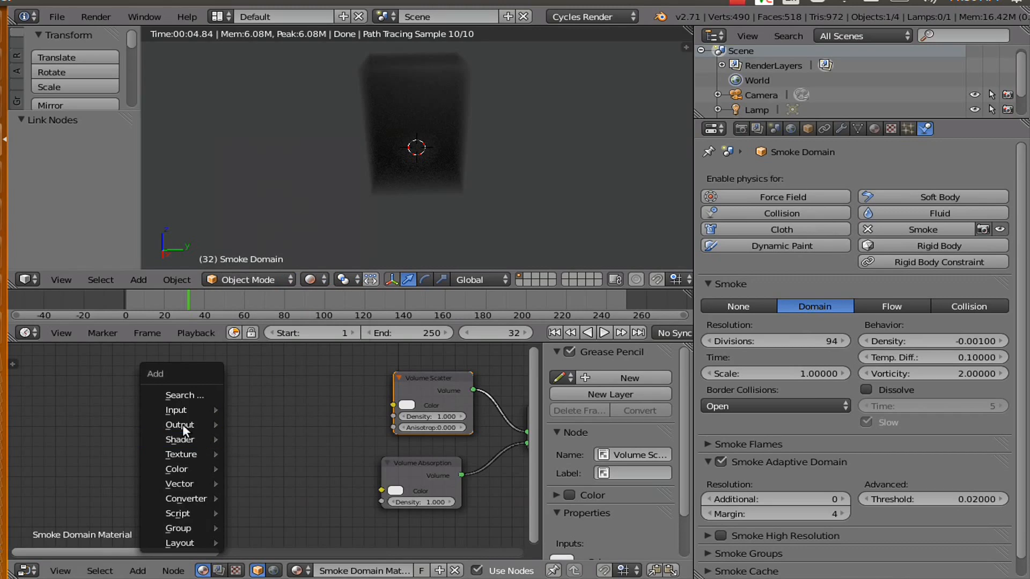
mouse_move(178, 413)
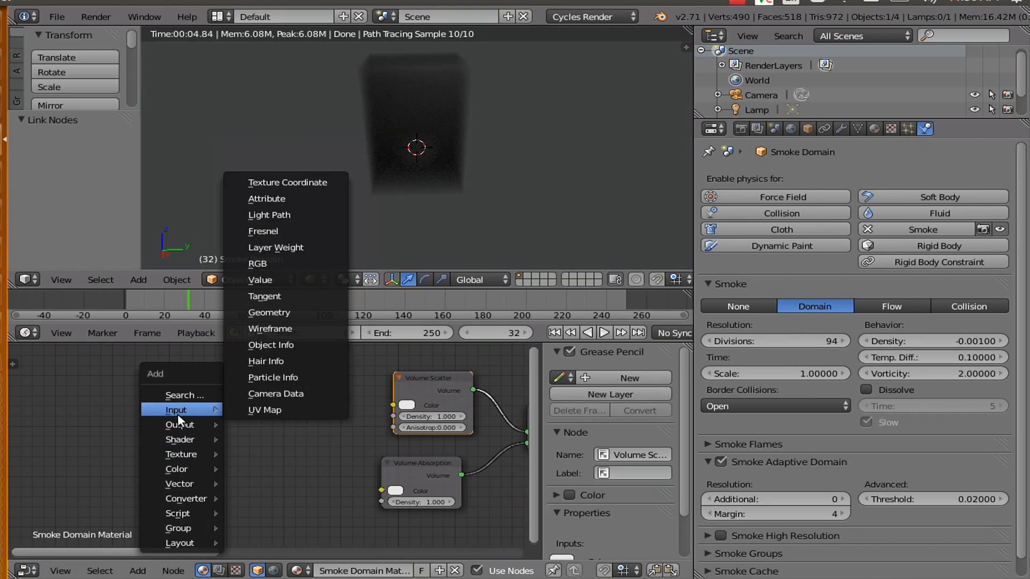
left_click(284, 199)
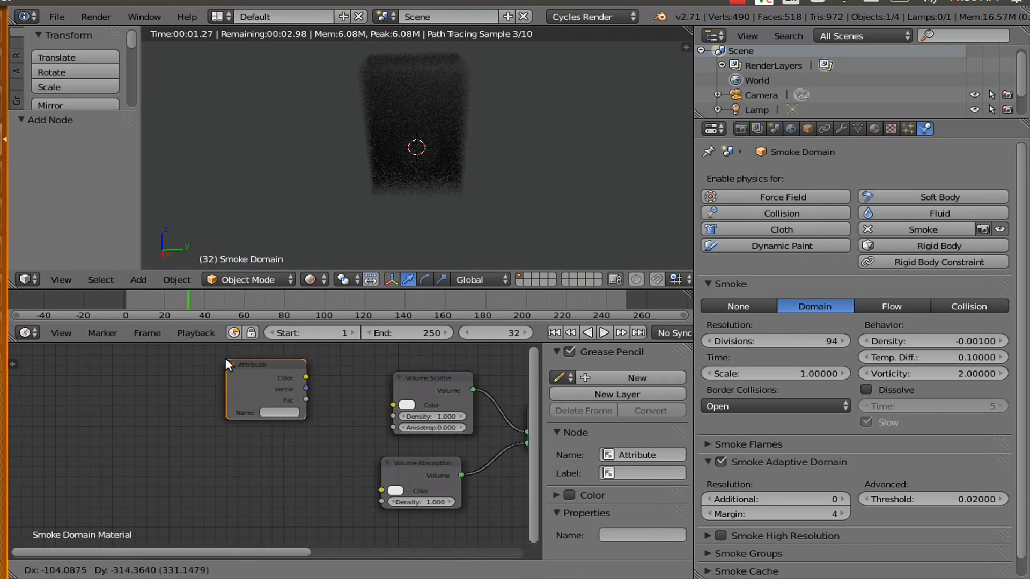
left_click(164, 407)
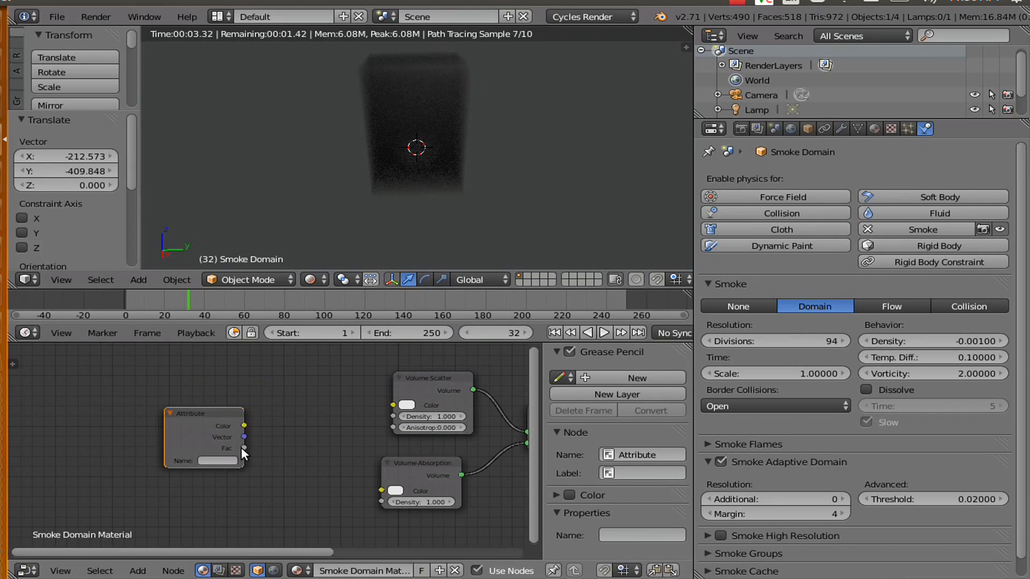
left_click_drag(245, 448, 386, 416)
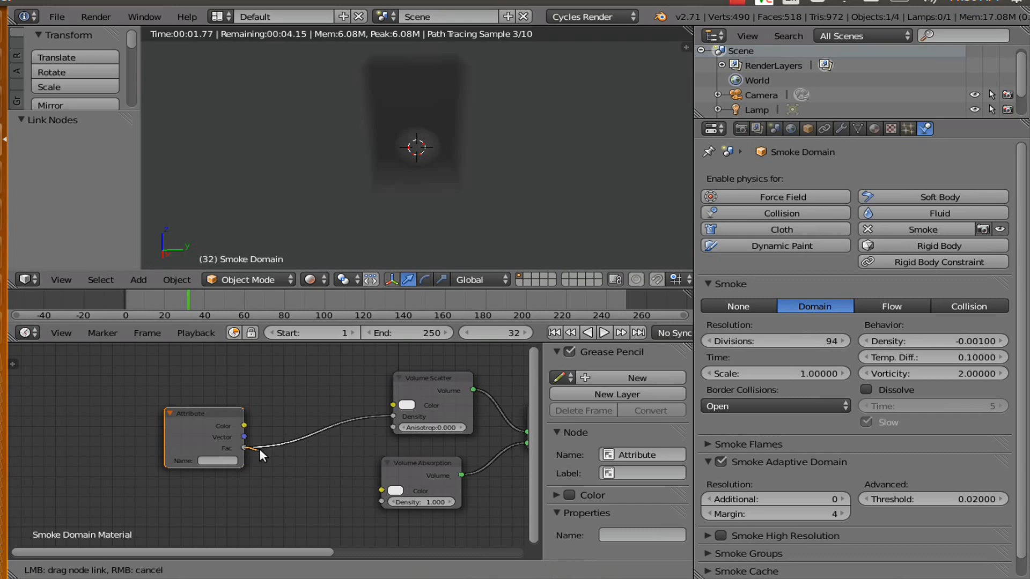
left_click_drag(245, 448, 380, 501)
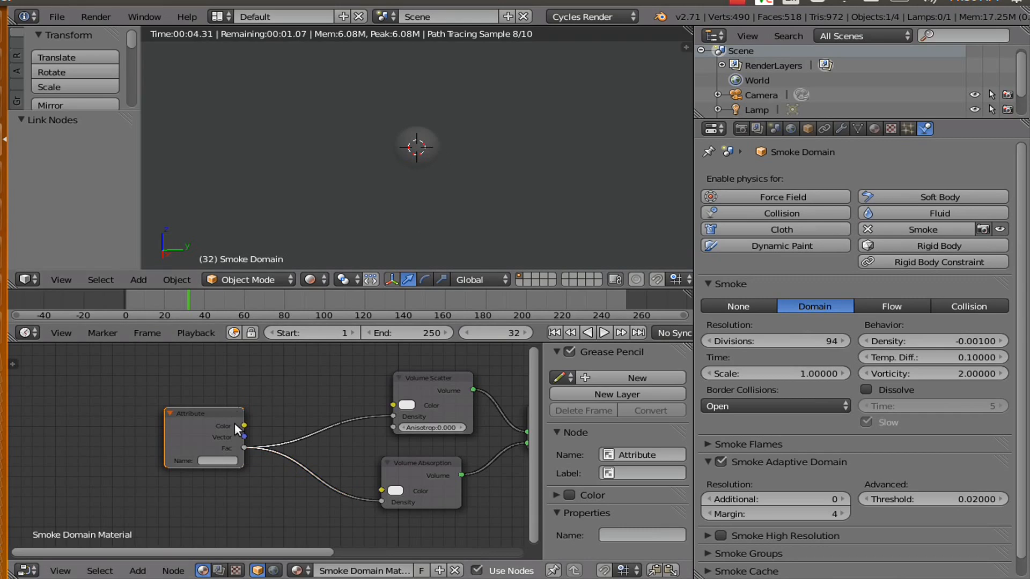
- Set the Attribute node's name to density
left_click(216, 461)
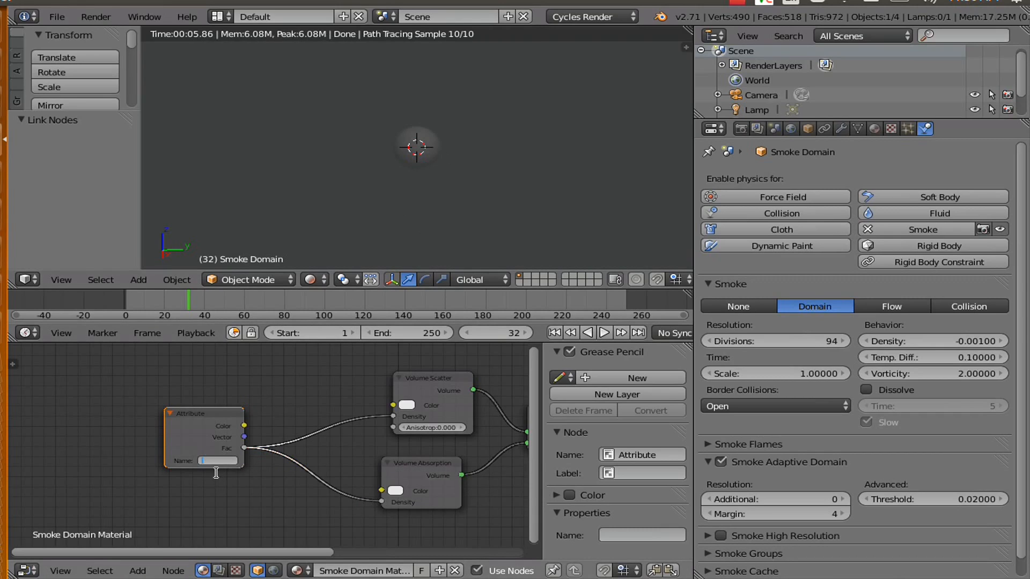
left_click(263, 465)
scroll(257, 480, "up", 2)
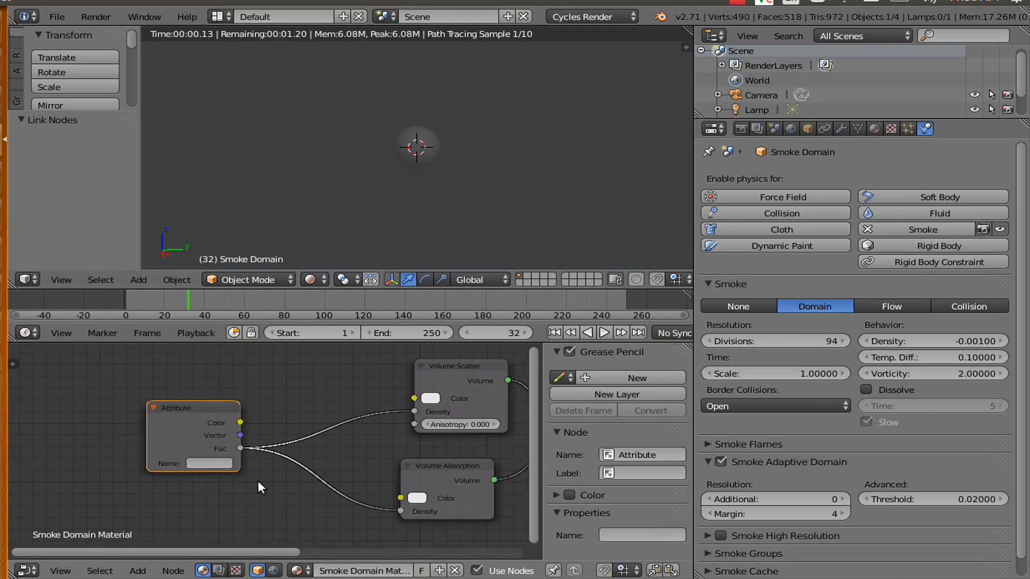
scroll(257, 481, "up", 2)
middle_click_drag(247, 474, 338, 472)
left_click(270, 469)
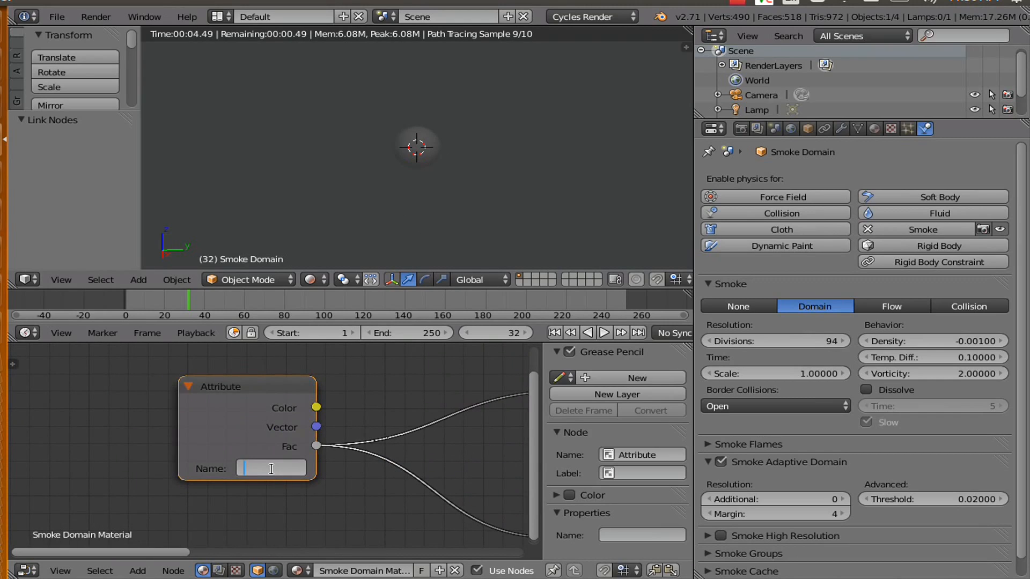
type("dens")
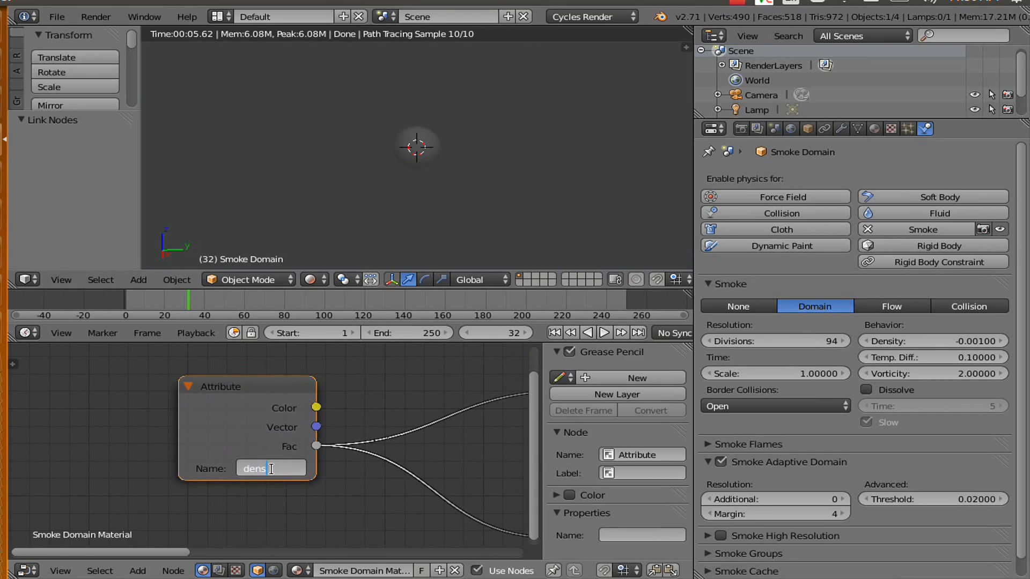
type("ity")
key("Return")
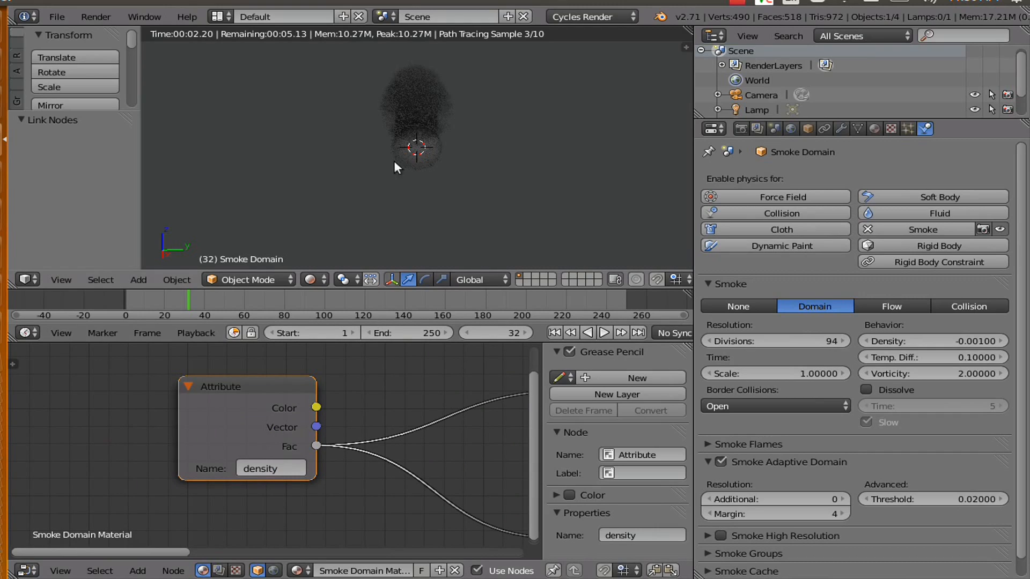
- Move the Material Output farther away and insert a second Add Shader on the link between the first Add Shader and the output
scroll(372, 401, "down", 12)
middle_click_drag(440, 483, 184, 483)
left_click_drag(272, 428, 393, 423)
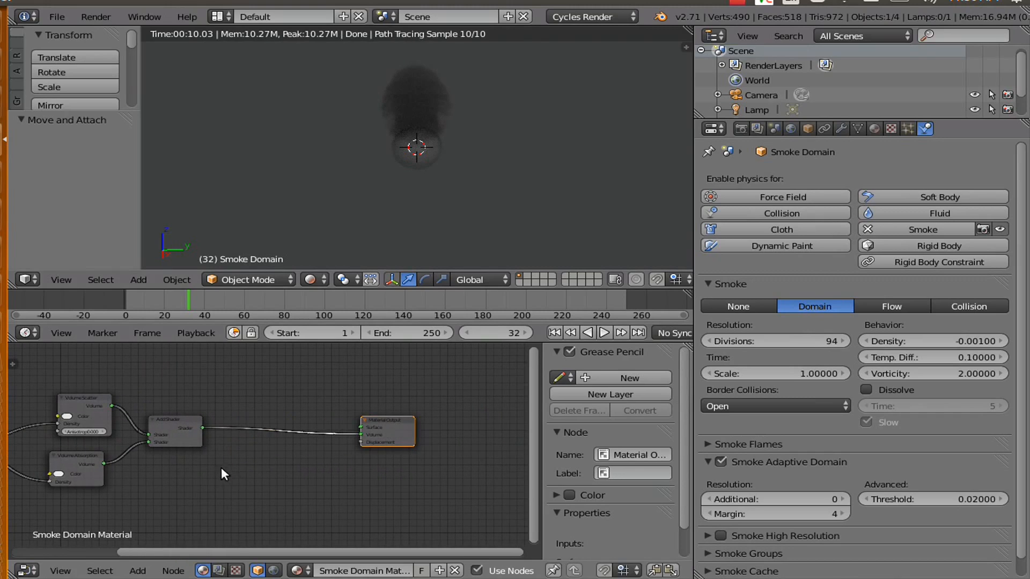
key("shift+a")
mouse_move(223, 464)
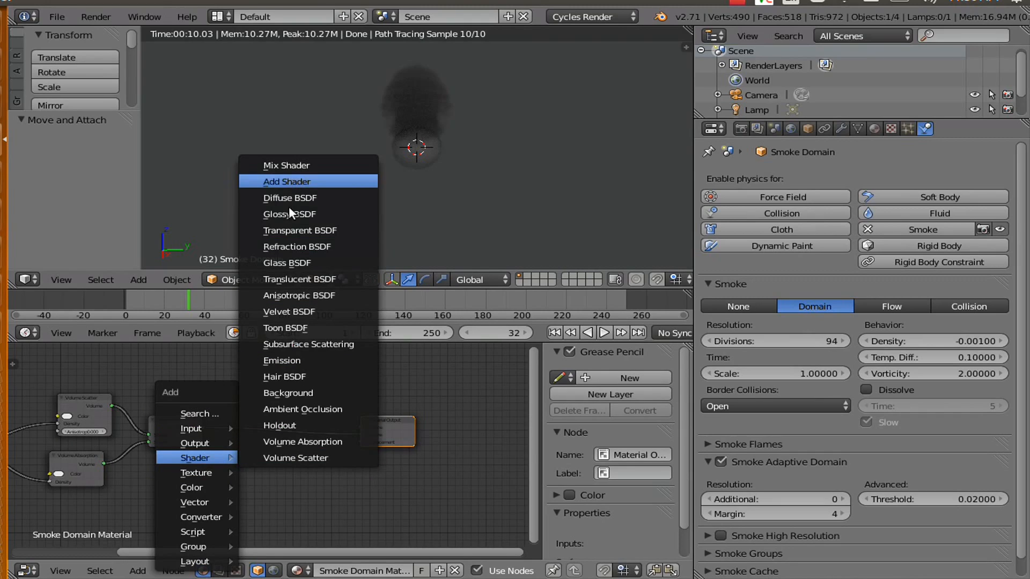
left_click(288, 183)
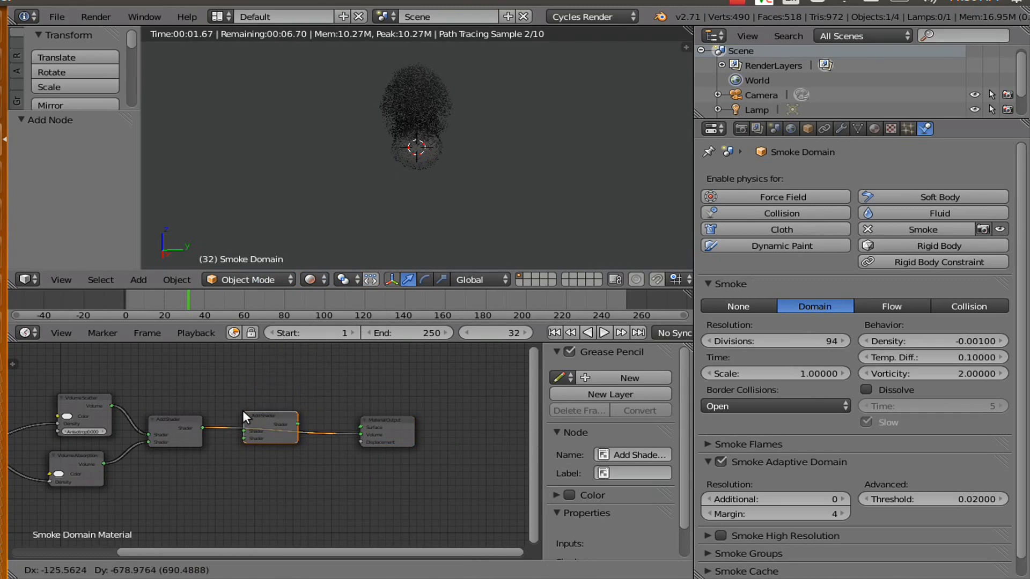
left_click(242, 411)
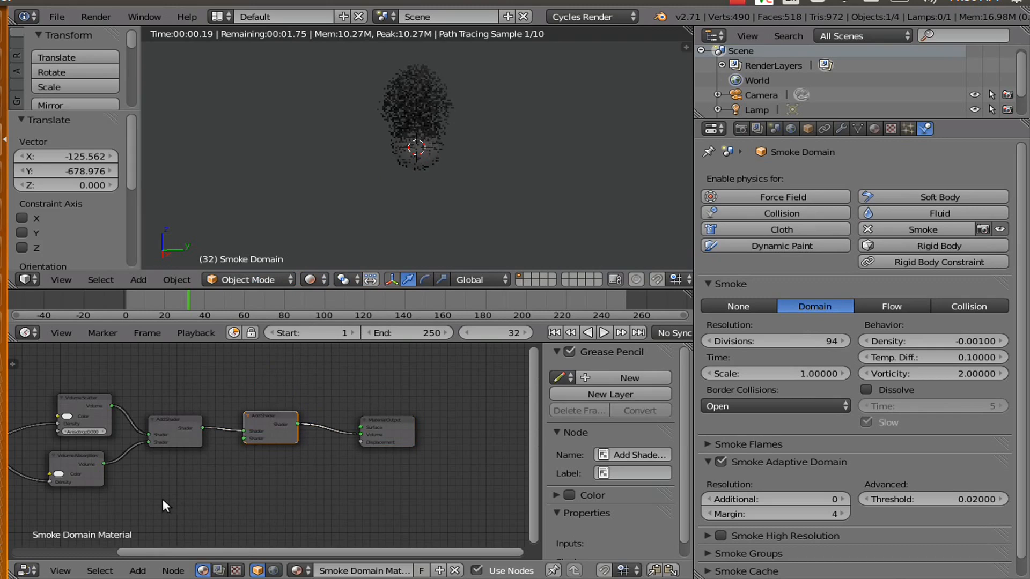
- Add a Math node after the Attribute node and route Fac through it to the Density inputs of Volume Scatter and Volume Absorption
middle_click_drag(163, 500, 274, 492)
middle_click_drag(81, 488, 252, 483)
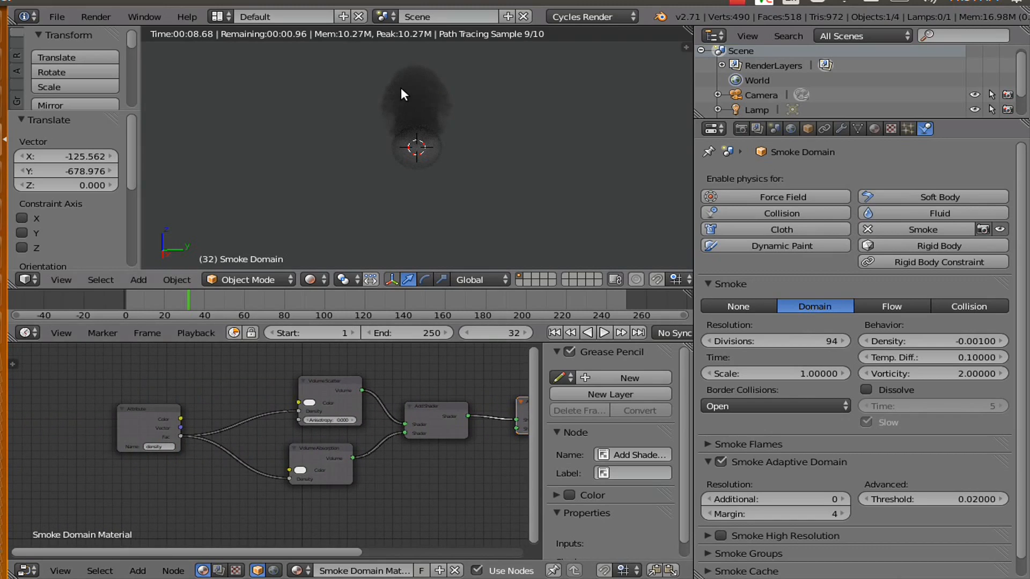
scroll(207, 460, "up", 1)
middle_click_drag(207, 460, 284, 432)
key("shift+a")
mouse_move(284, 432)
mouse_move(267, 473)
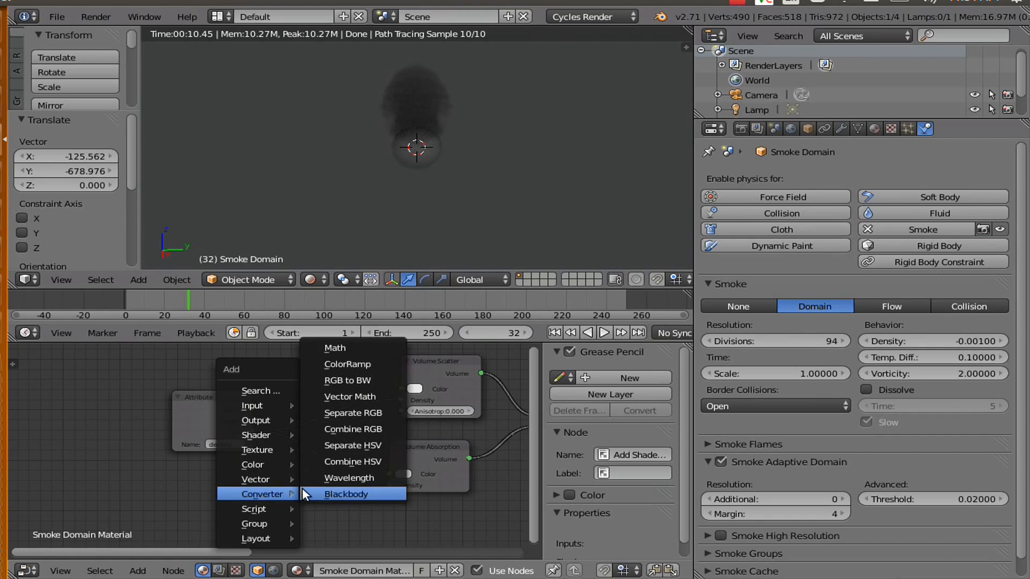
left_click(322, 349)
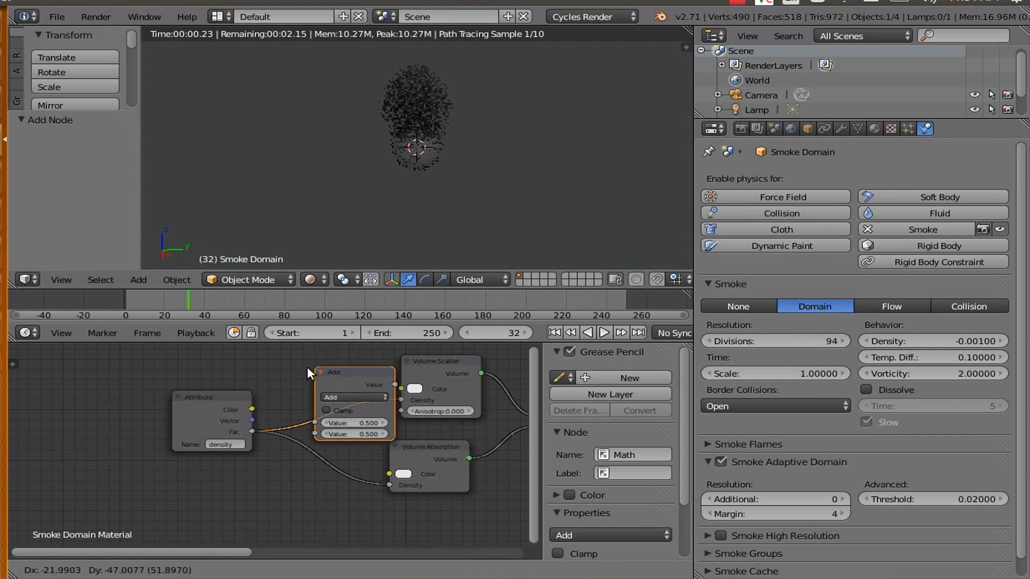
left_click(275, 368)
left_click_drag(250, 430, 276, 426)
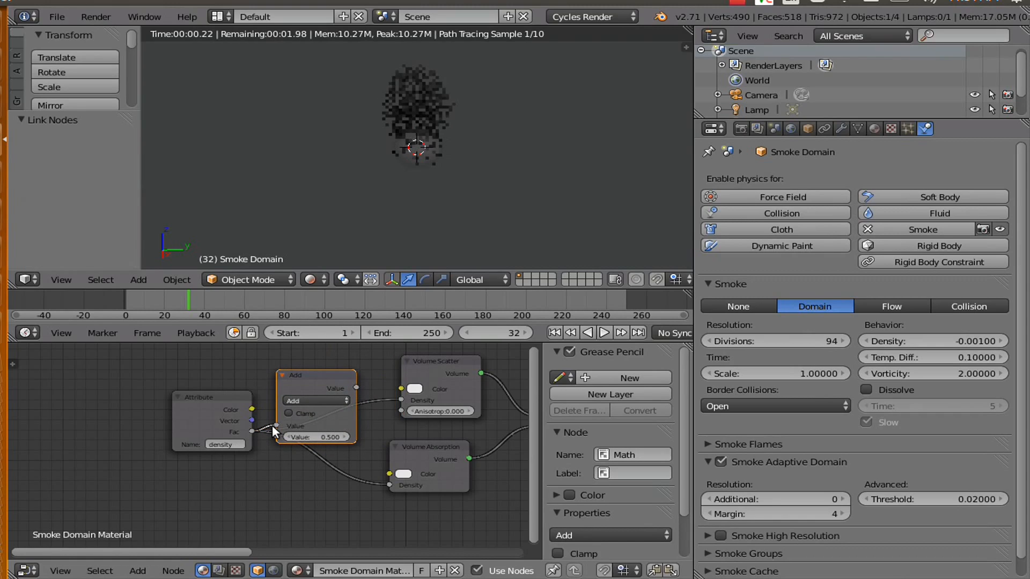
left_click_drag(355, 386, 388, 485)
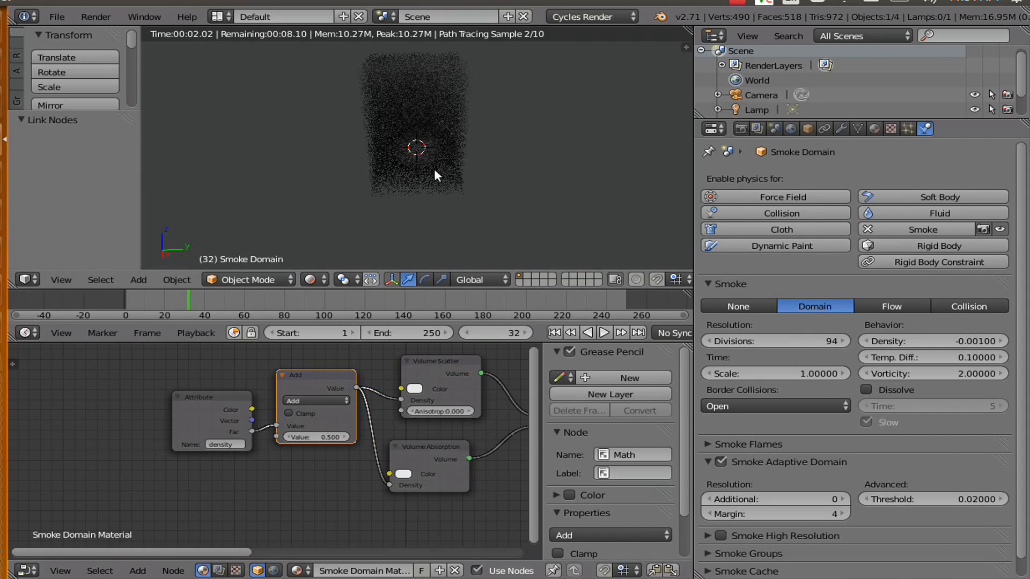
- Set the Math node's operation to Multiply and its second value to 25
left_click(300, 398)
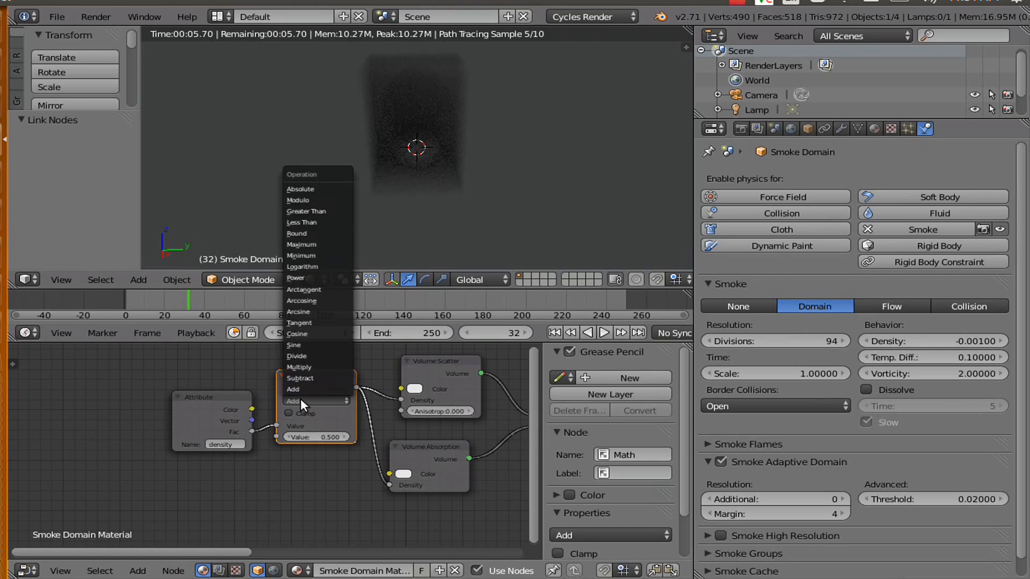
left_click(301, 366)
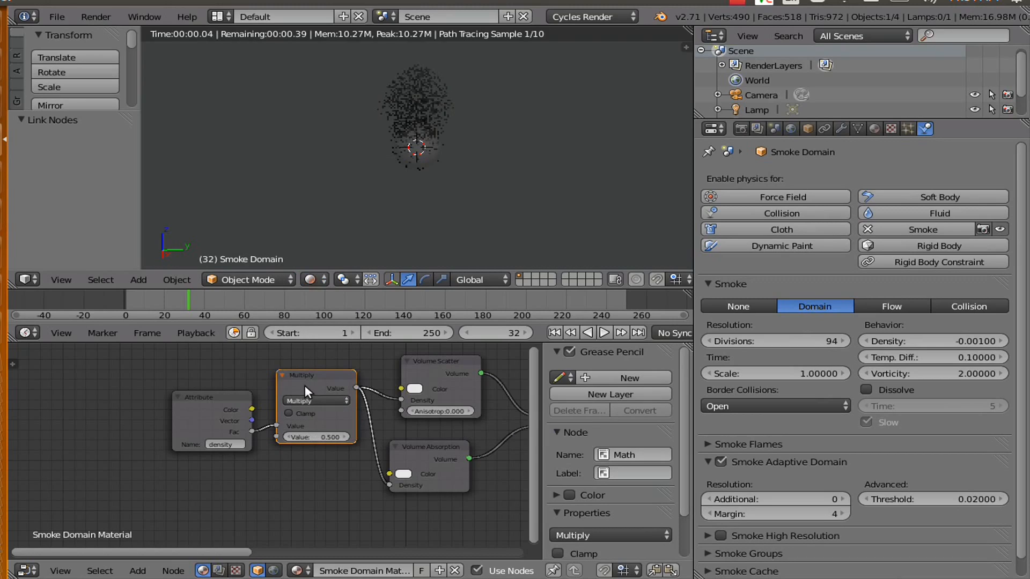
left_click(310, 436)
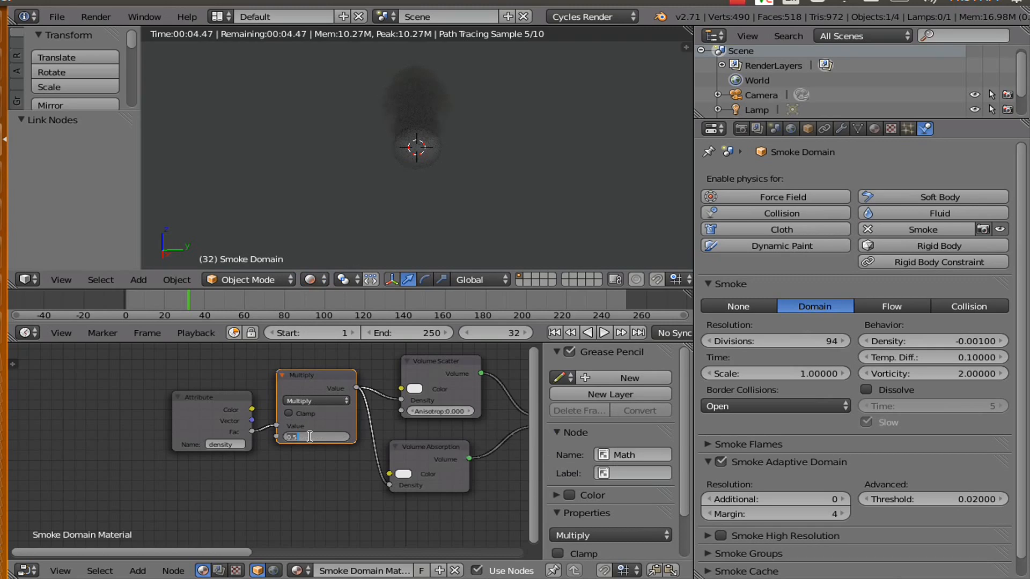
key("BackSpace")
type("25")
key("Return")
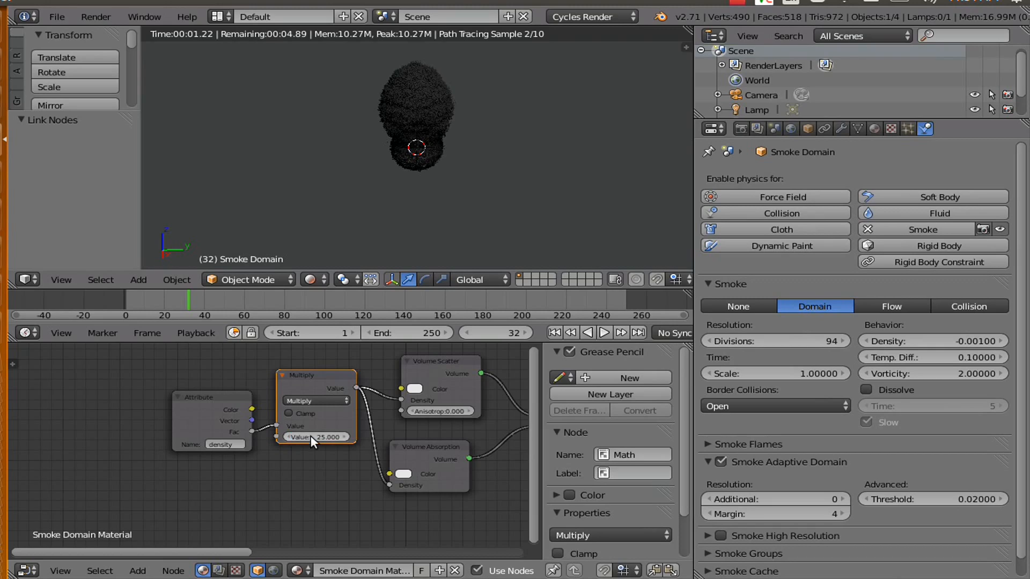
- Reduce the Multiply node's second value to 3
left_click(310, 435)
type("3")
key("Return")
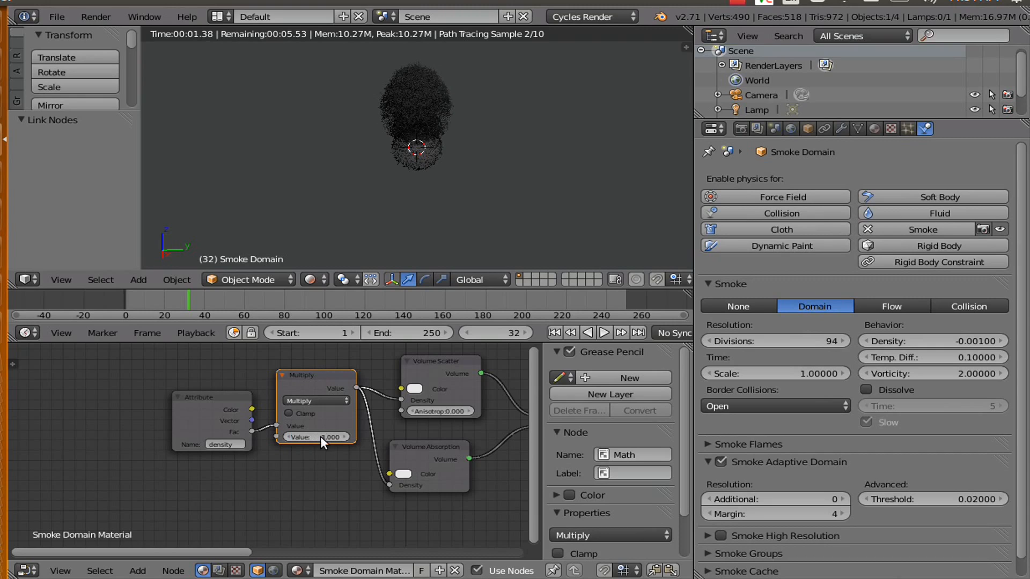
- Move the second Add Shader node lower, below the link between the first Add Shader and the Material Output
scroll(320, 437, "down", 3)
middle_click_drag(388, 512, 334, 462)
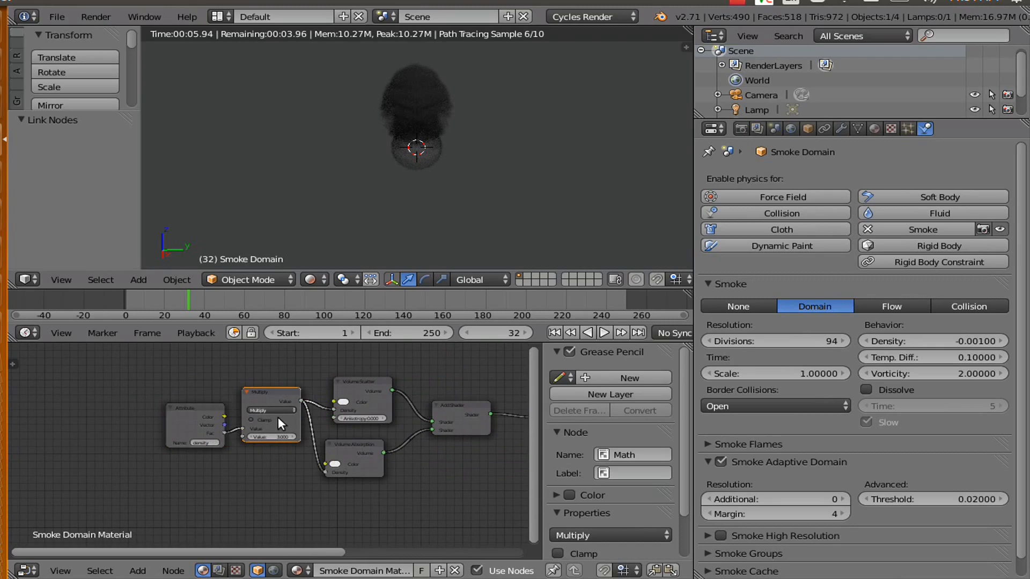
middle_click_drag(423, 471, 258, 459)
scroll(387, 464, "up", 2)
middle_click_drag(406, 458, 344, 471)
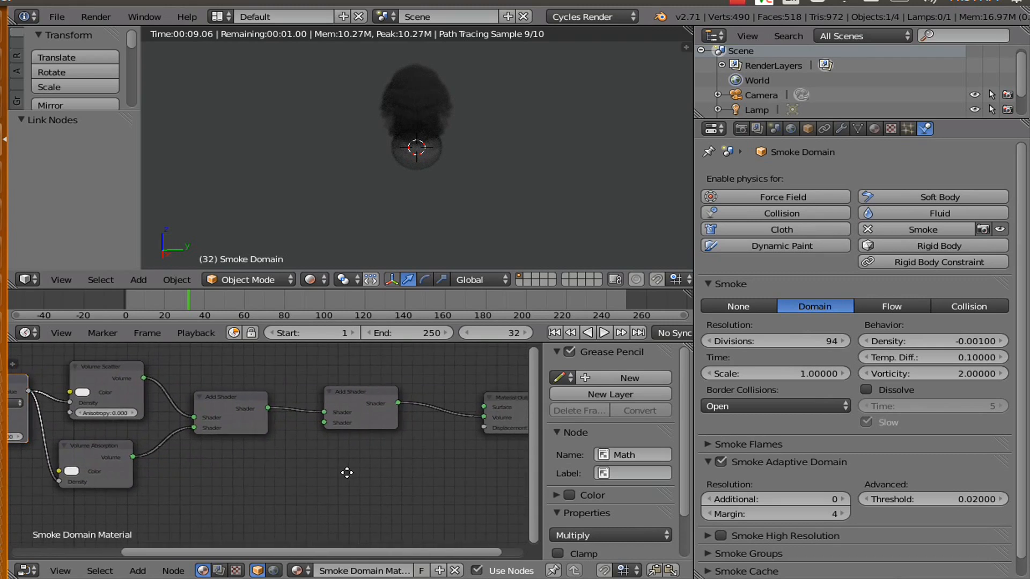
left_click(353, 391)
left_click_drag(354, 390, 353, 450)
- Add an Emission shader beside Volume Absorption and link its output to the second Add Shader's free Shader input
scroll(291, 505, "down", 1)
scroll(291, 505, "down", 1)
middle_click_drag(291, 505, 337, 449)
scroll(296, 425, "up", 2)
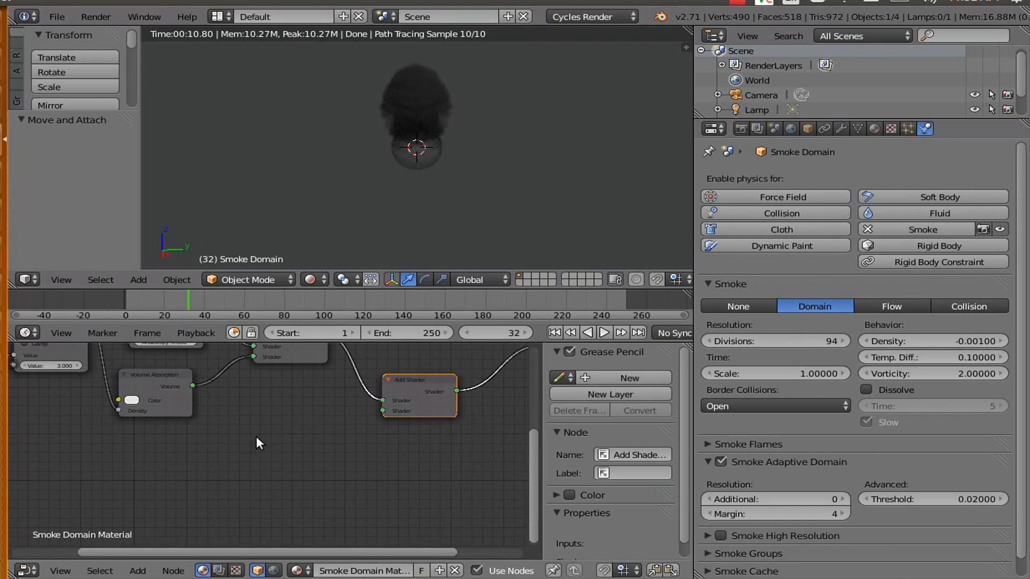
key("shift+a")
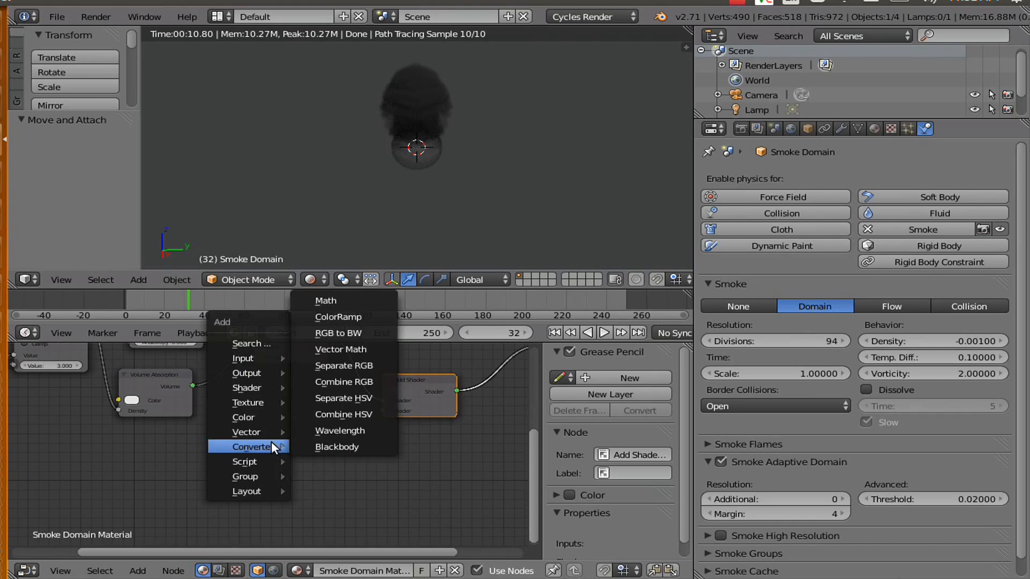
mouse_move(264, 388)
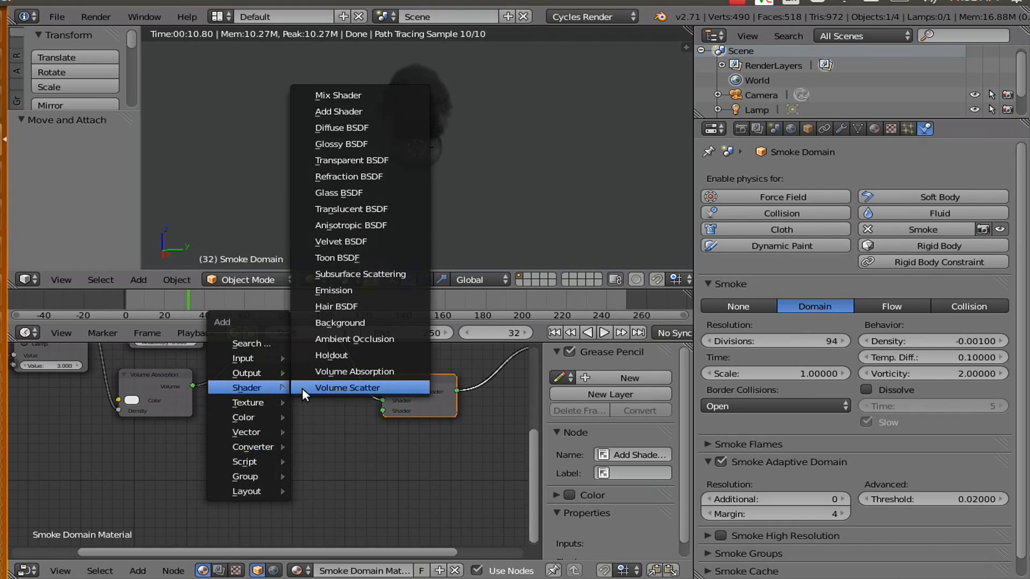
left_click(330, 290)
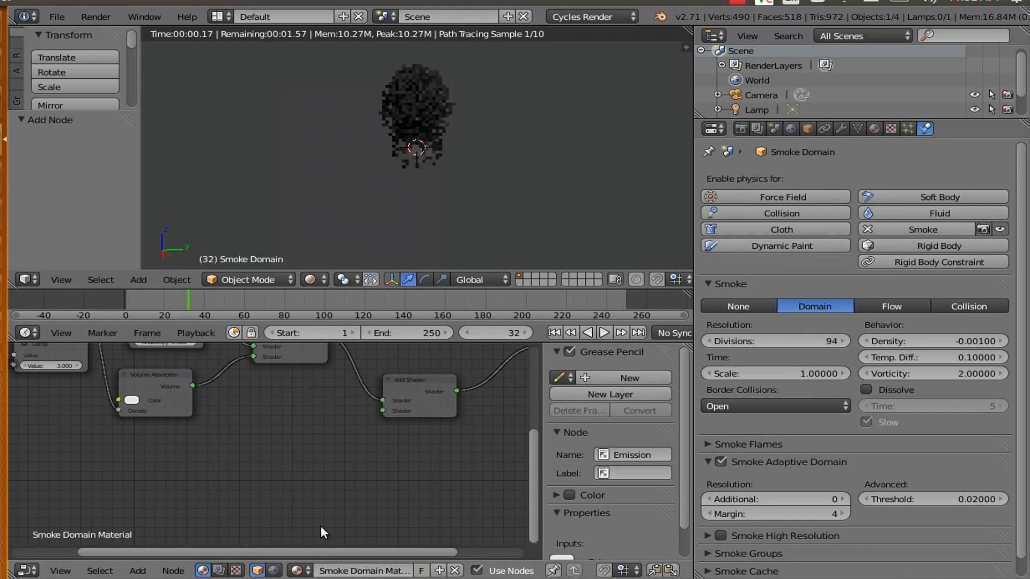
left_click(244, 399)
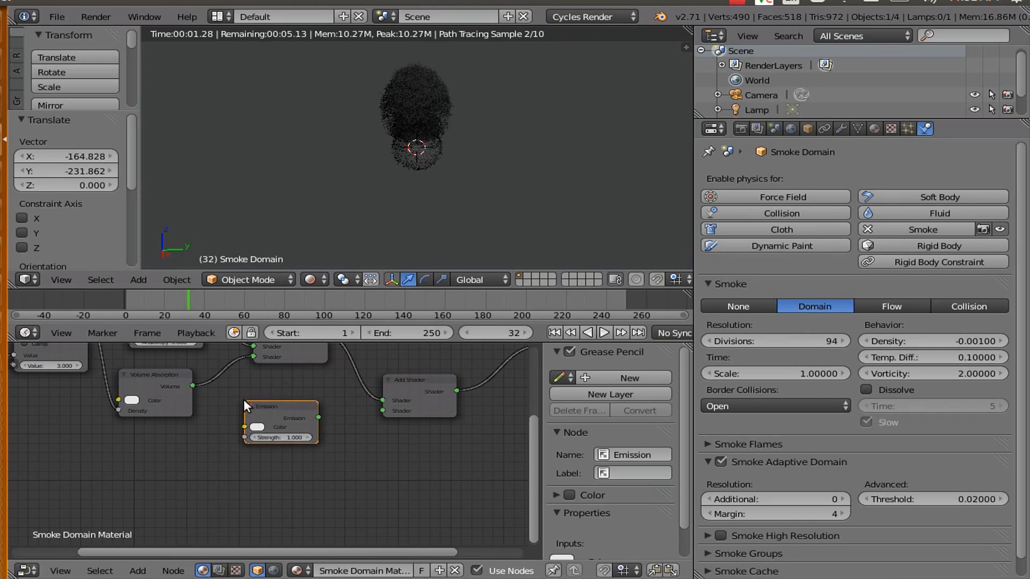
left_click_drag(318, 417, 382, 411)
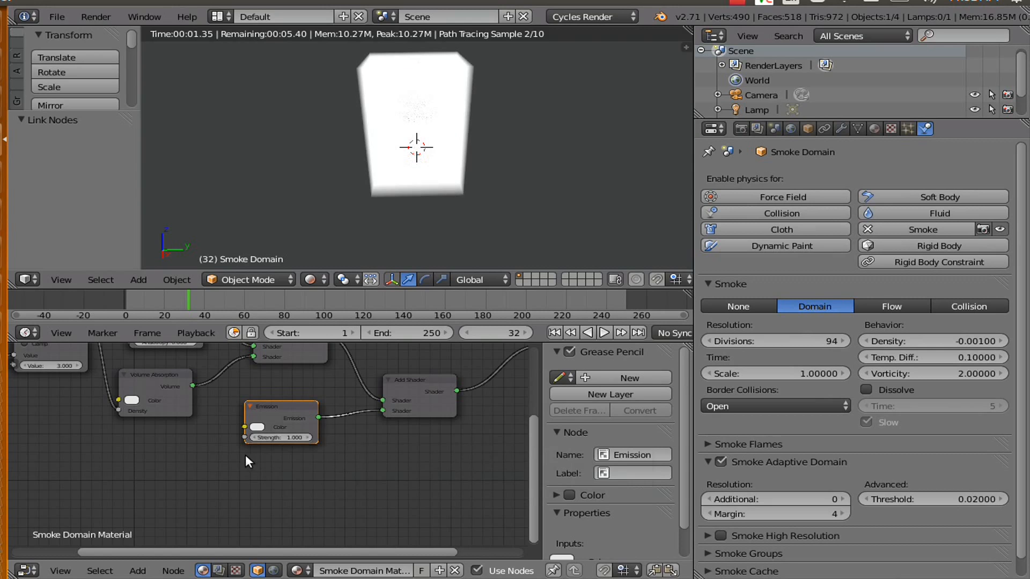
- Shift the Emission node slightly lower and add an Attribute input node in the empty space to its left
middle_click_drag(243, 455, 304, 440)
left_click_drag(311, 411, 294, 445)
middle_click_drag(272, 458, 396, 455)
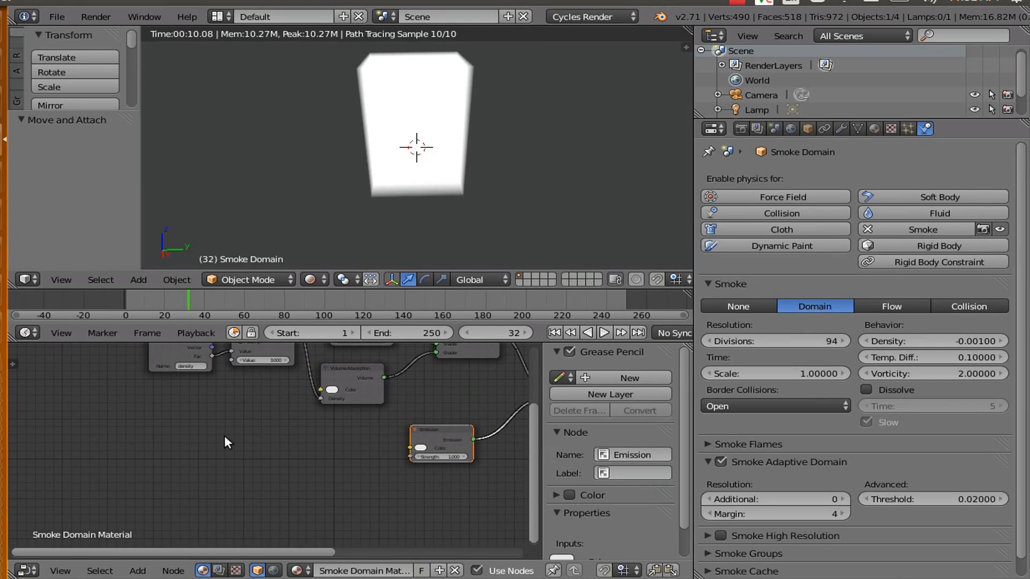
key("shift+a")
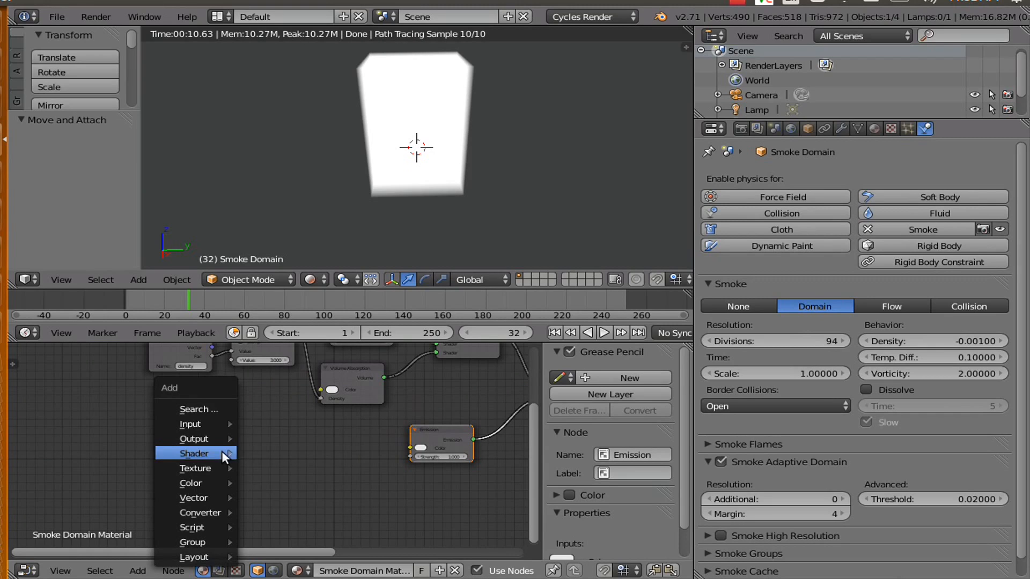
mouse_move(198, 423)
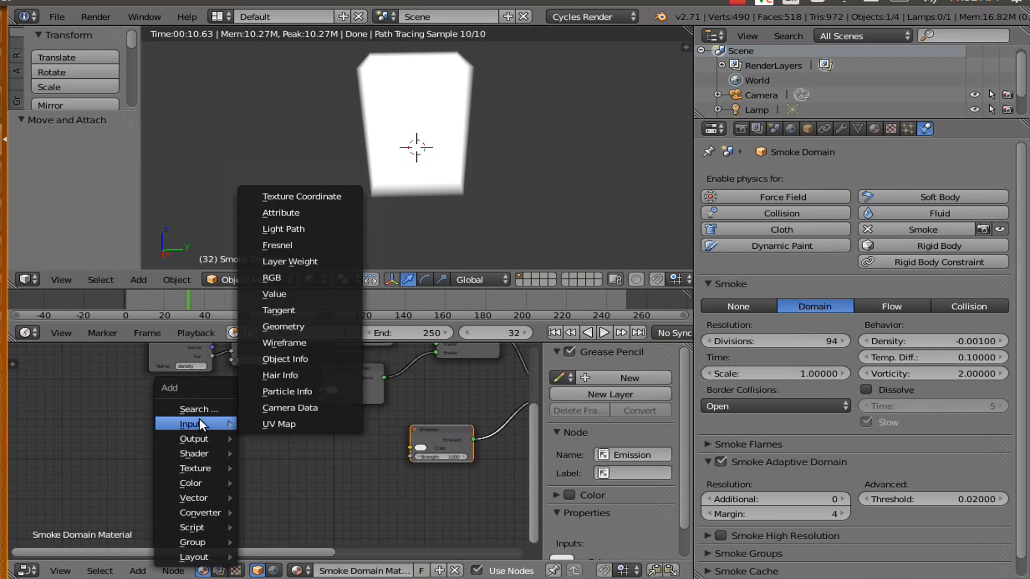
left_click(295, 216)
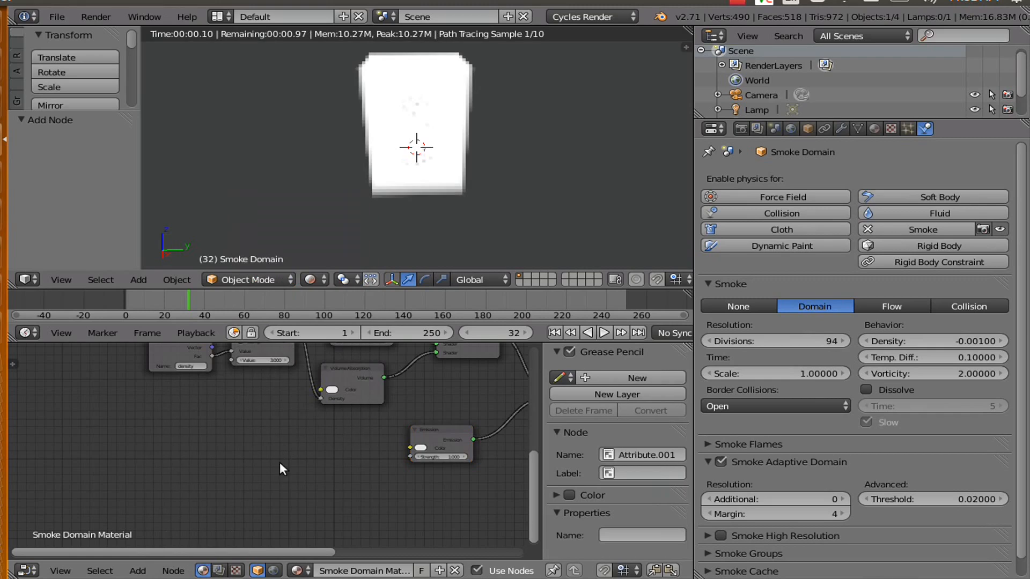
left_click(162, 446)
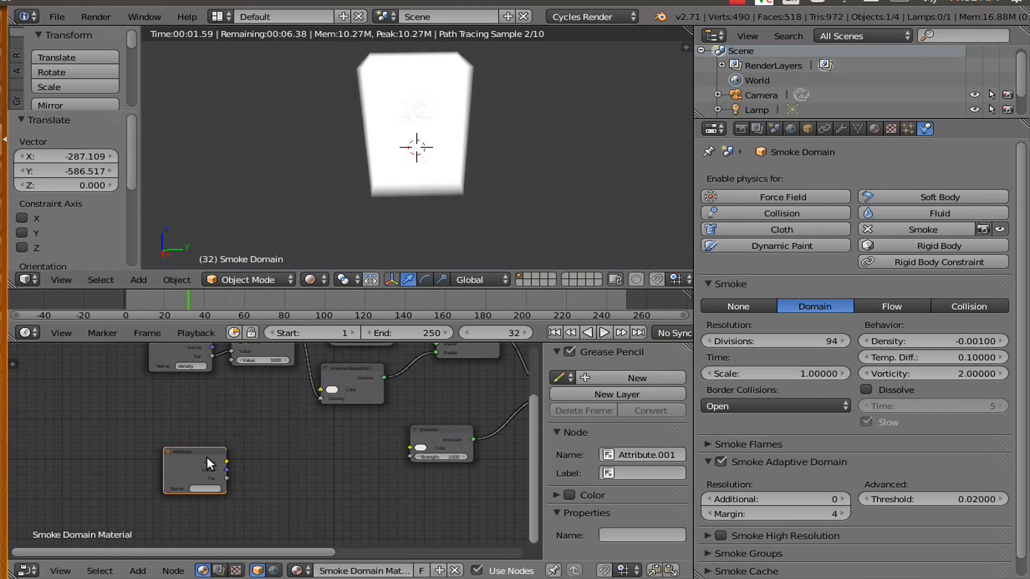
- Set the new Attribute node's attribute name to flame
scroll(256, 481, "up", 3)
middle_click_drag(260, 484, 359, 468)
left_click(280, 484)
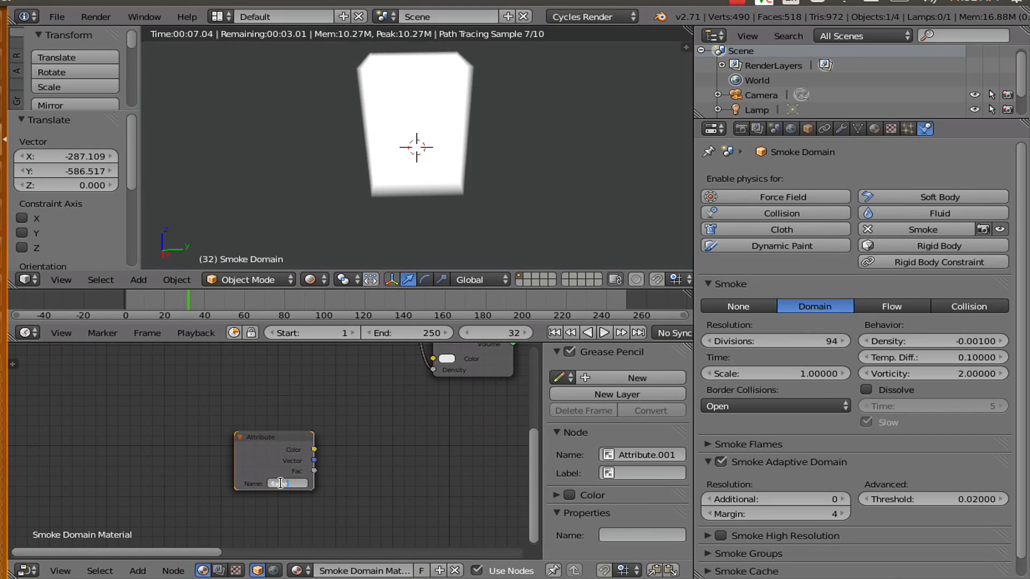
type("flame")
key("Return")
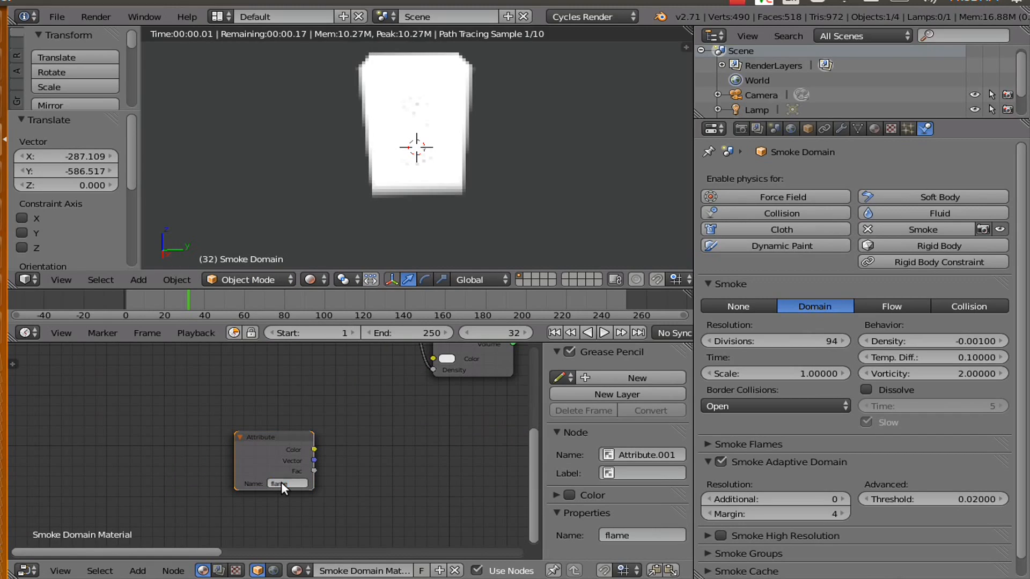
- Link the flame Attribute's Fac output to the Emission Strength input and tint the Emission colour slightly pink
middle_click_drag(336, 482, 226, 471)
left_click_drag(201, 464, 426, 436)
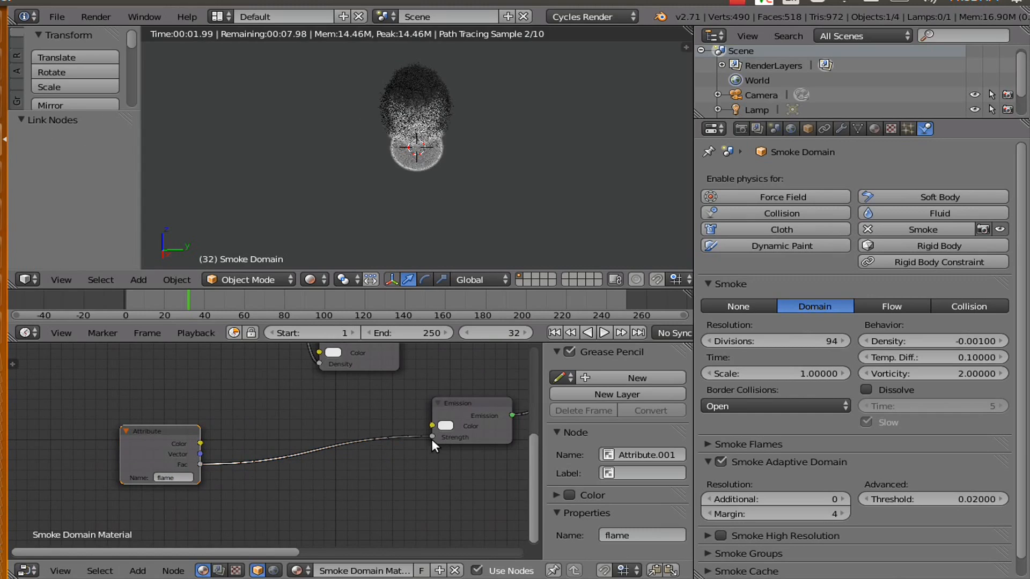
middle_click_drag(356, 483, 290, 491)
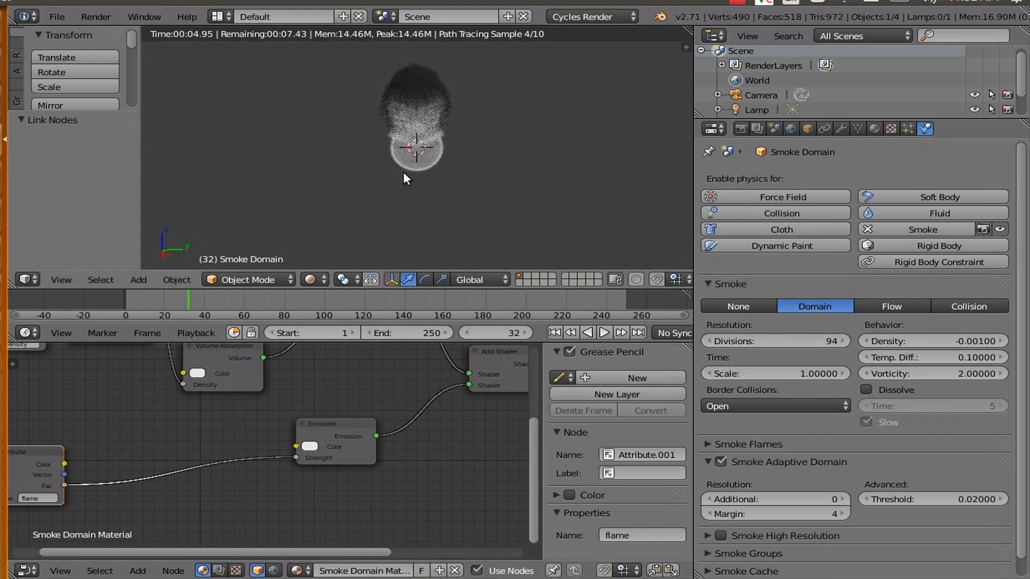
left_click(309, 448)
mouse_move(352, 337)
left_mouse_down()
mouse_move(381, 328)
mouse_move(386, 357)
mouse_move(335, 373)
mouse_move(311, 321)
mouse_move(349, 340)
left_mouse_up()
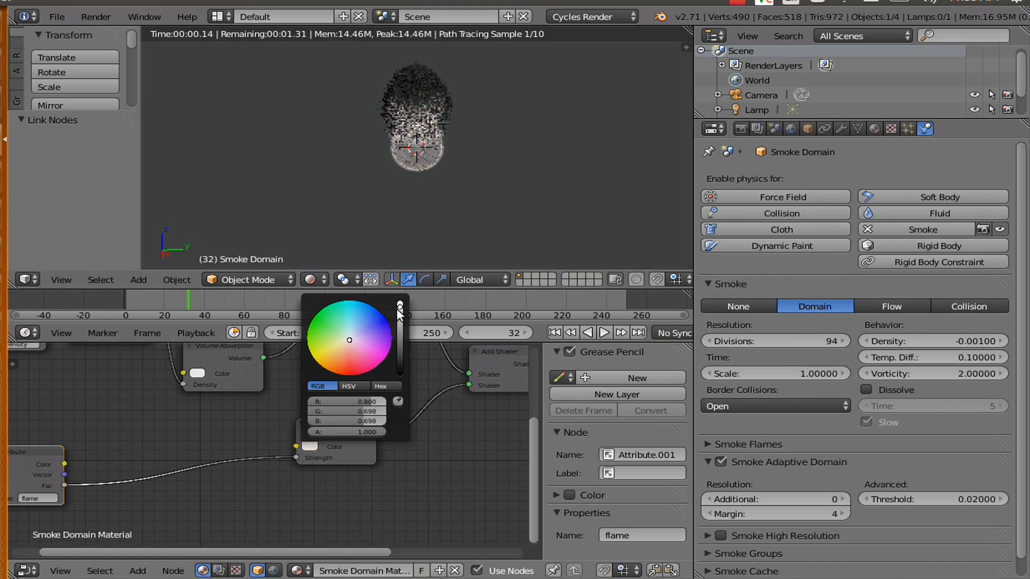
- Insert a ColorRamp on the link between the flame Attribute and Emission, and reroute its Color output to the Emission Color input
middle_click_drag(239, 429, 307, 420)
key("shift+a")
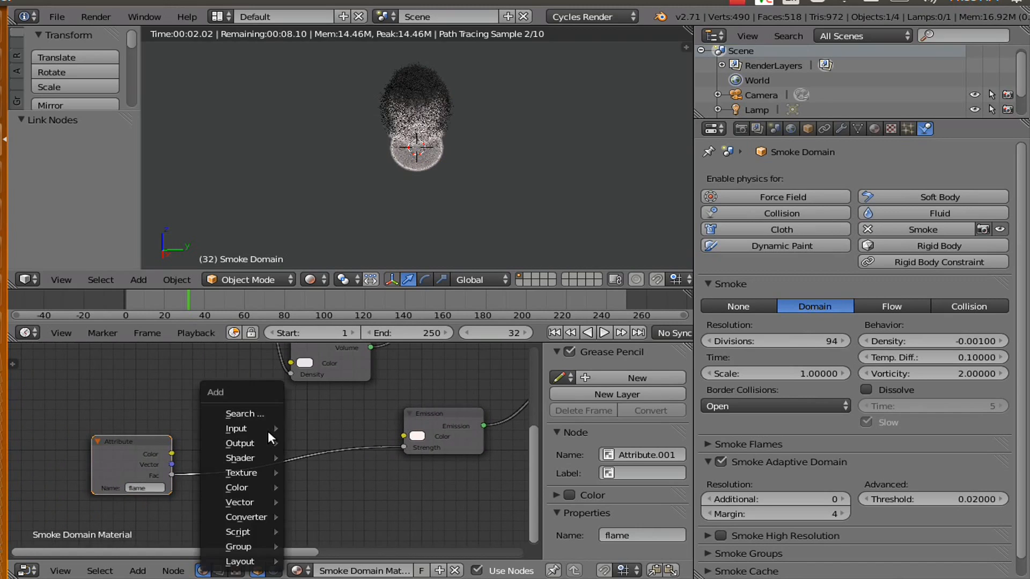
mouse_move(265, 429)
mouse_move(240, 483)
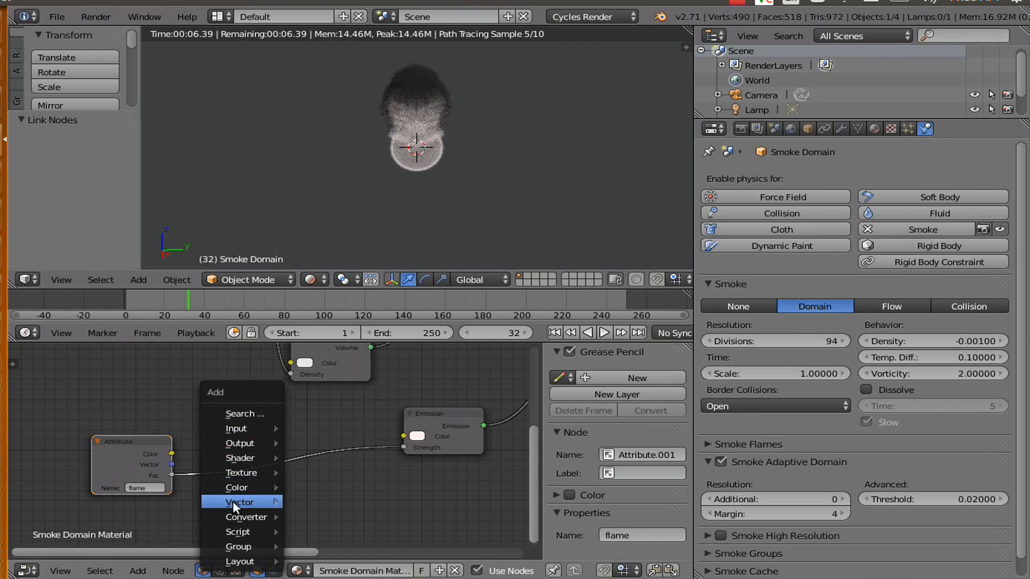
mouse_move(236, 516)
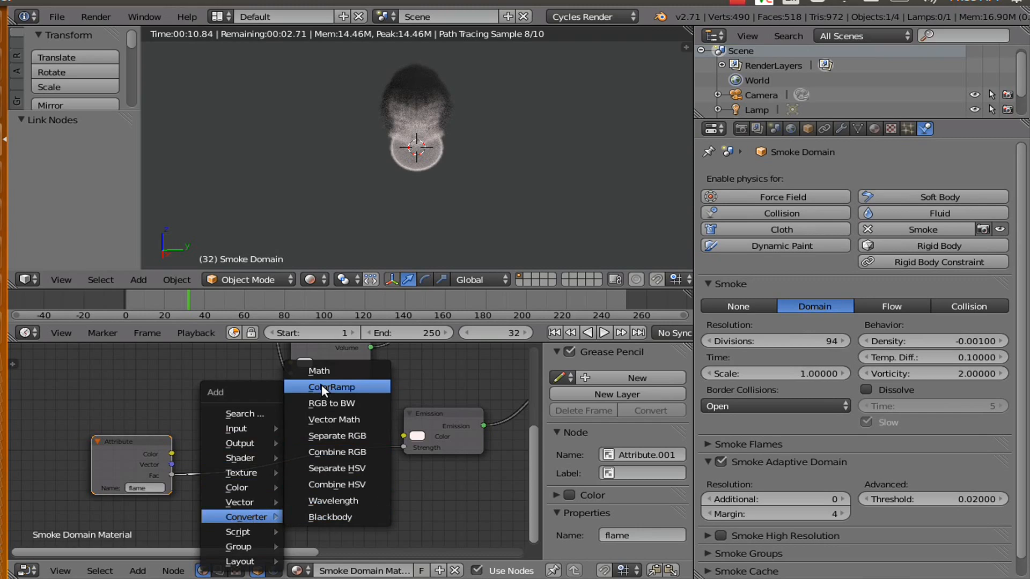
left_click(303, 391)
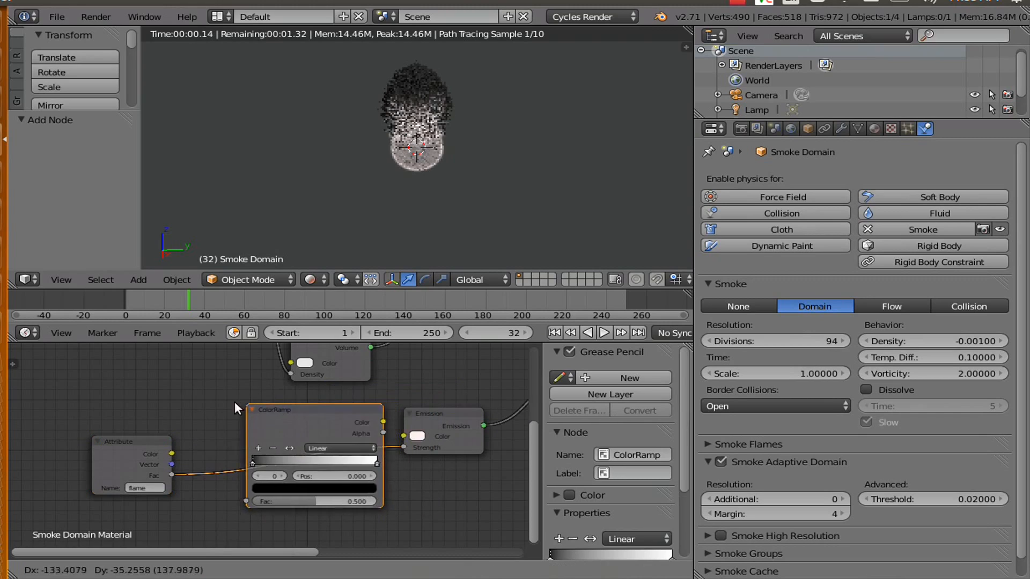
left_click(220, 387)
middle_click_drag(368, 483, 285, 483)
mouse_move(308, 444)
left_mouse_down()
mouse_move(297, 430)
mouse_move(321, 437)
left_mouse_up()
- Add three extra colour stops to the ColorRamp
middle_click_drag(309, 496, 354, 476)
scroll(352, 474, "up", 5)
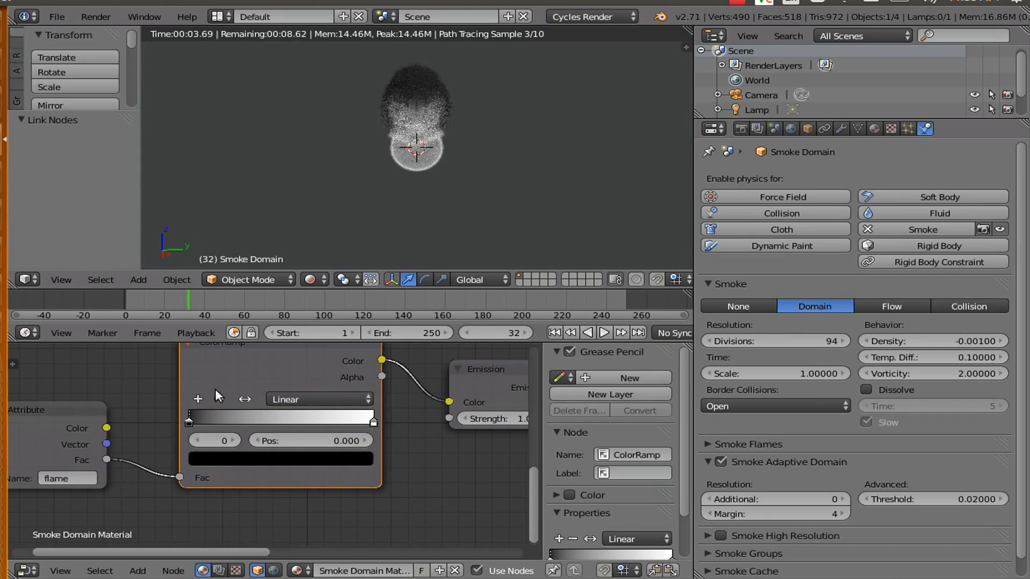
left_click(197, 400)
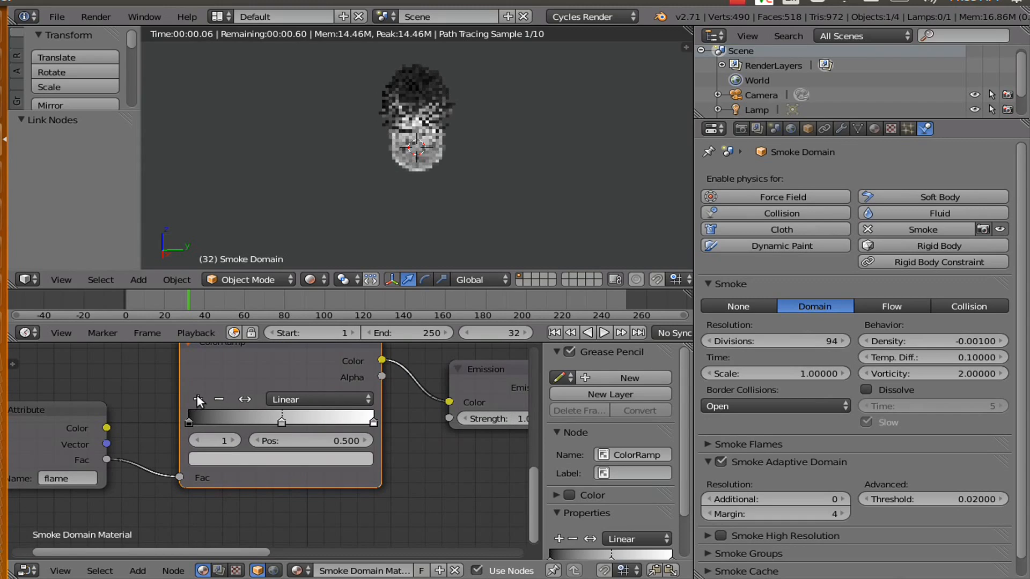
left_click(198, 399)
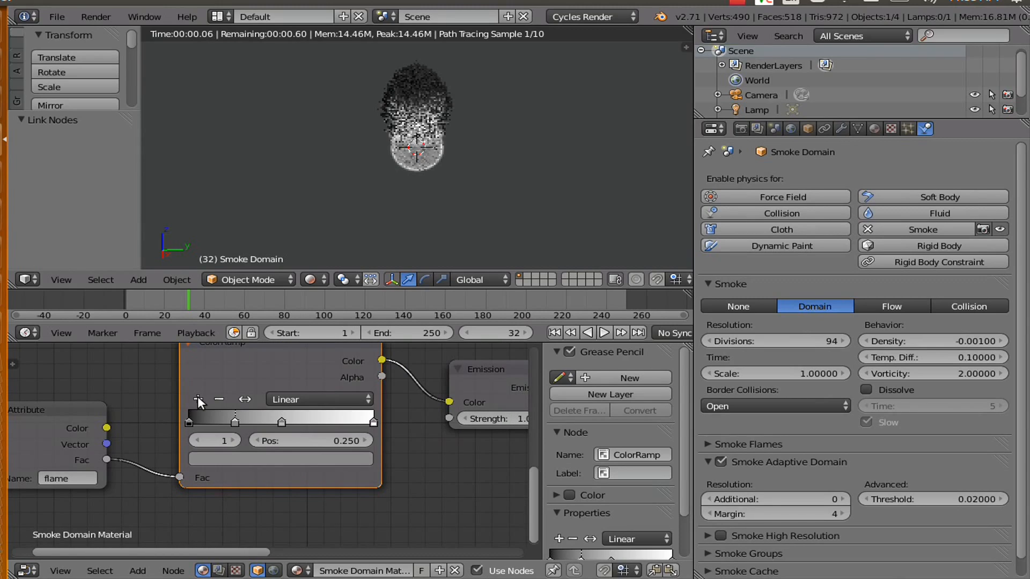
left_click(197, 399)
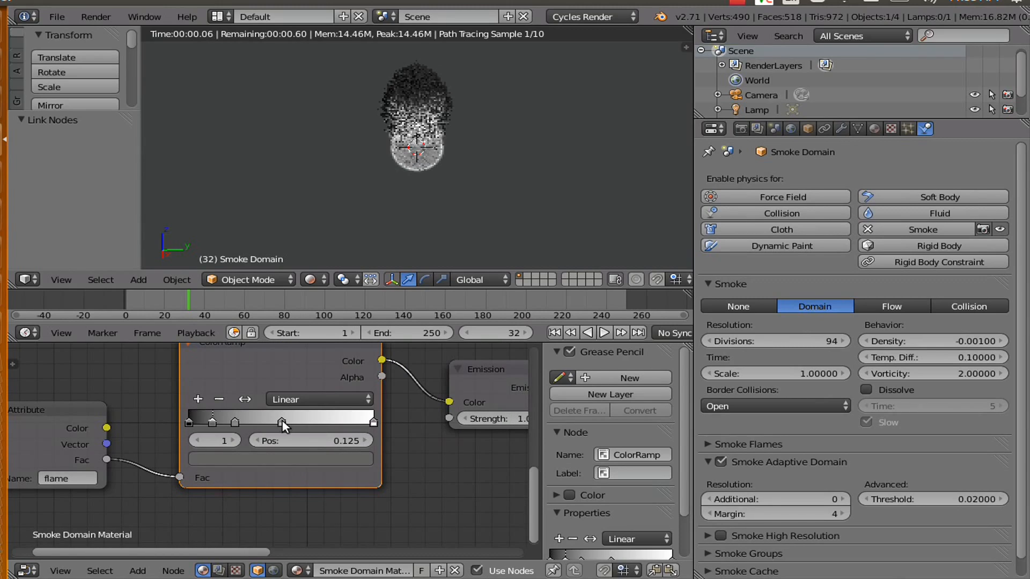
- Move the ColorRamp's mid-range stop to position 0.859 and colour it pale yellow (R 1.000, G 0.963, B 0.374)
left_click_drag(283, 423, 349, 424)
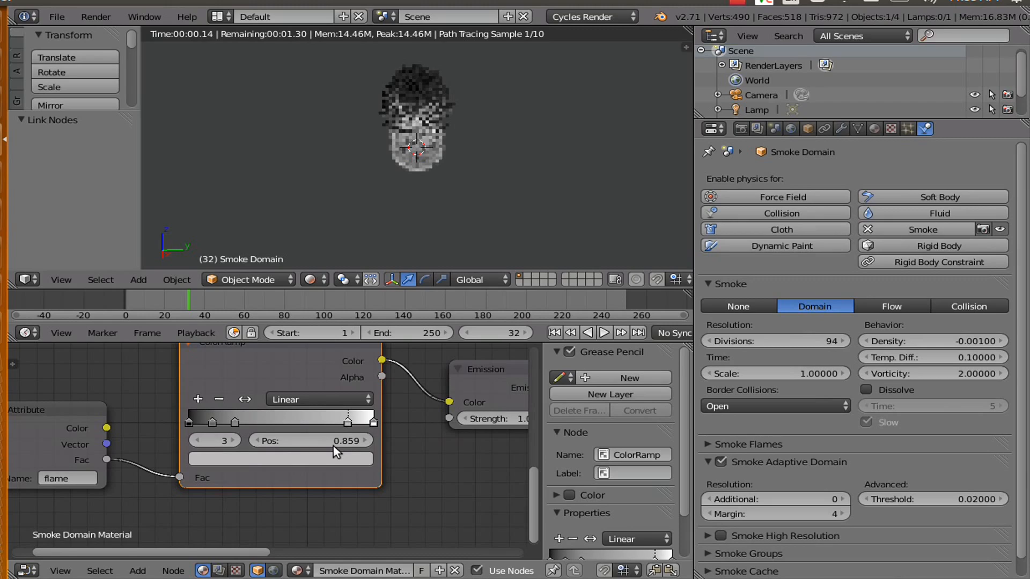
left_click(324, 460)
left_click_drag(333, 271, 334, 245)
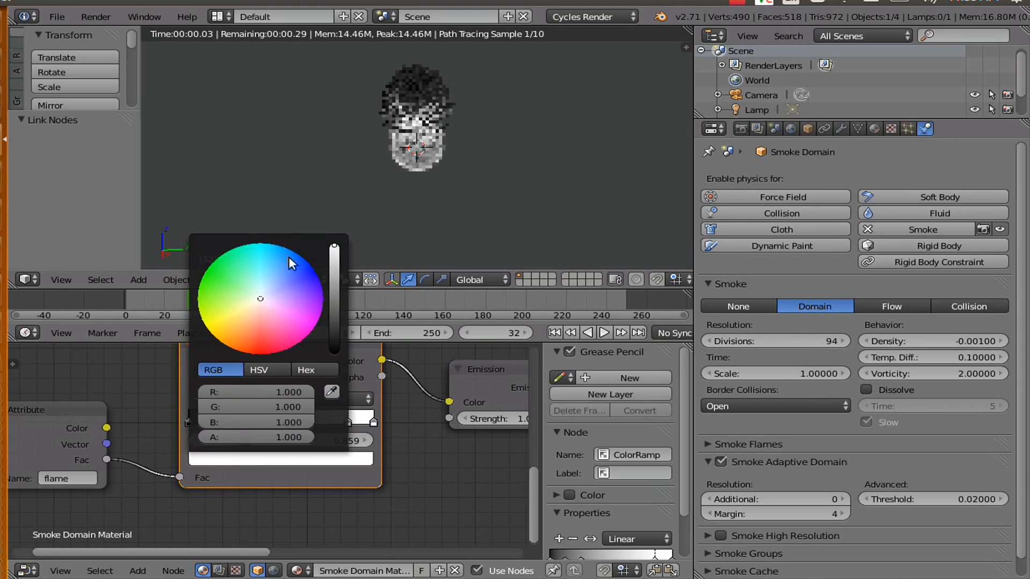
left_click(242, 310)
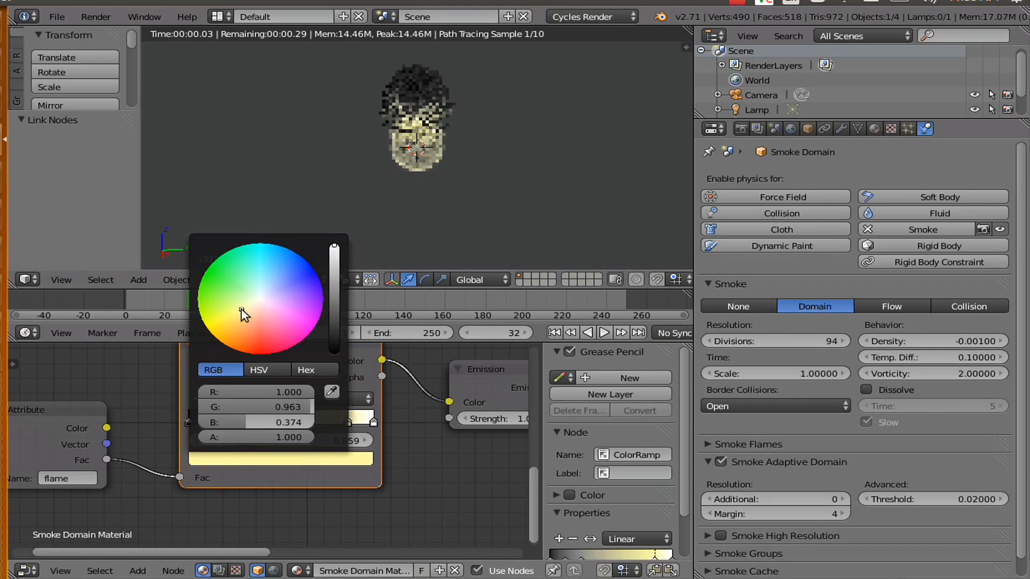
- Move the ColorRamp stop at 0.250 to position 0.682 and colour it bright yellow (R 1.000, G 0.914, B 0.000)
left_click(252, 426)
key("g")
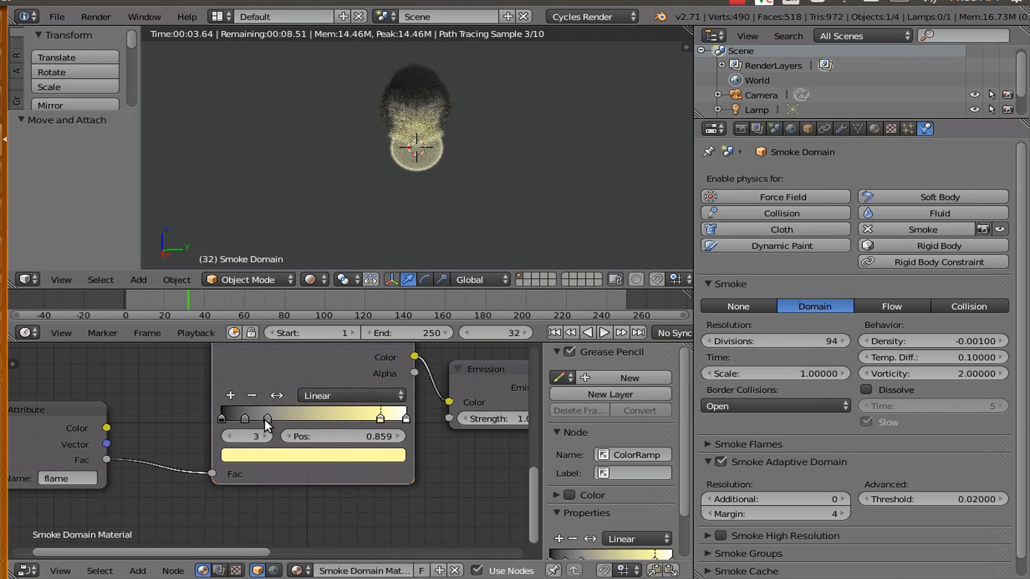
left_click(252, 424)
left_click(252, 425)
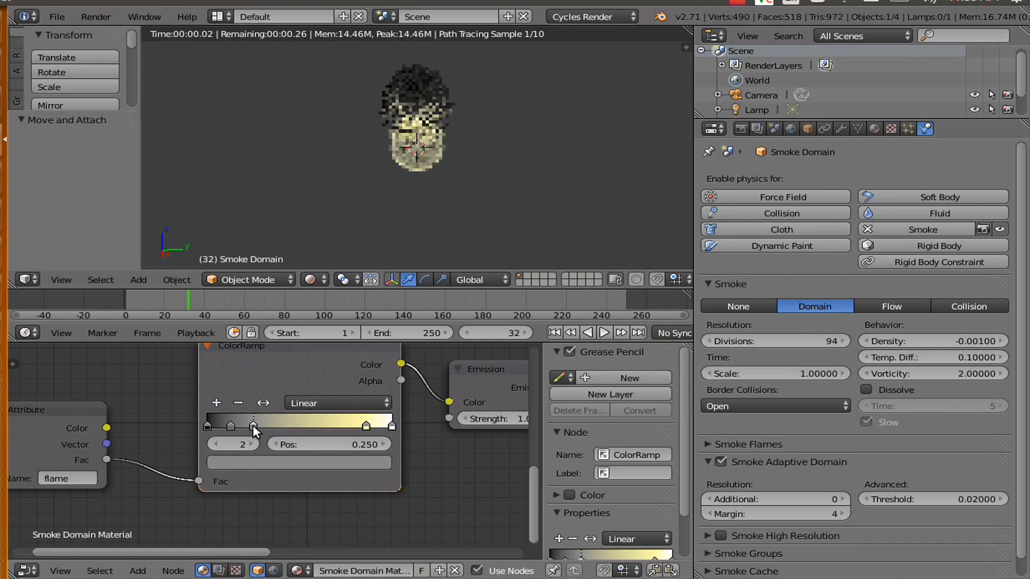
left_click_drag(266, 420, 333, 420)
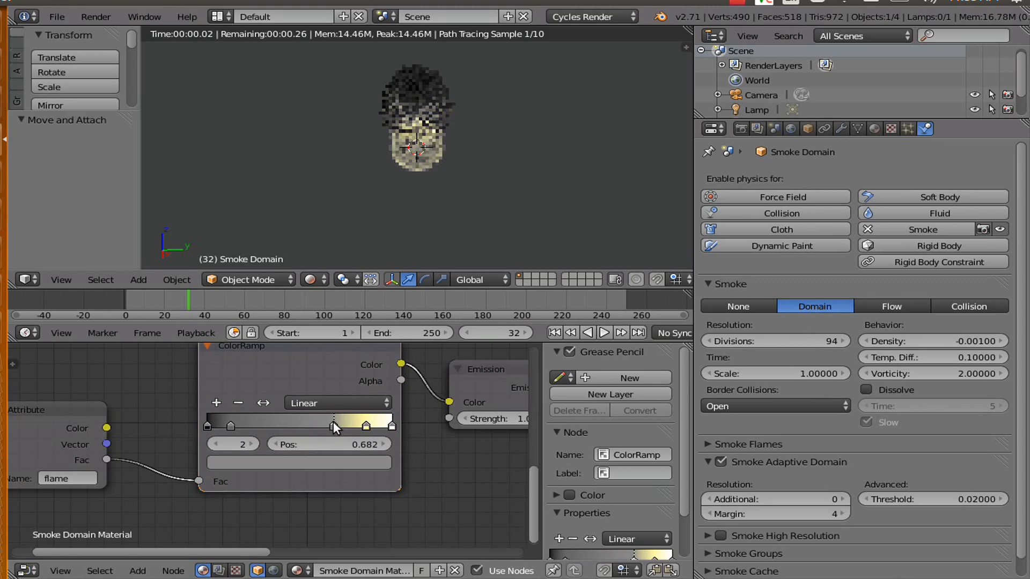
left_click(326, 462)
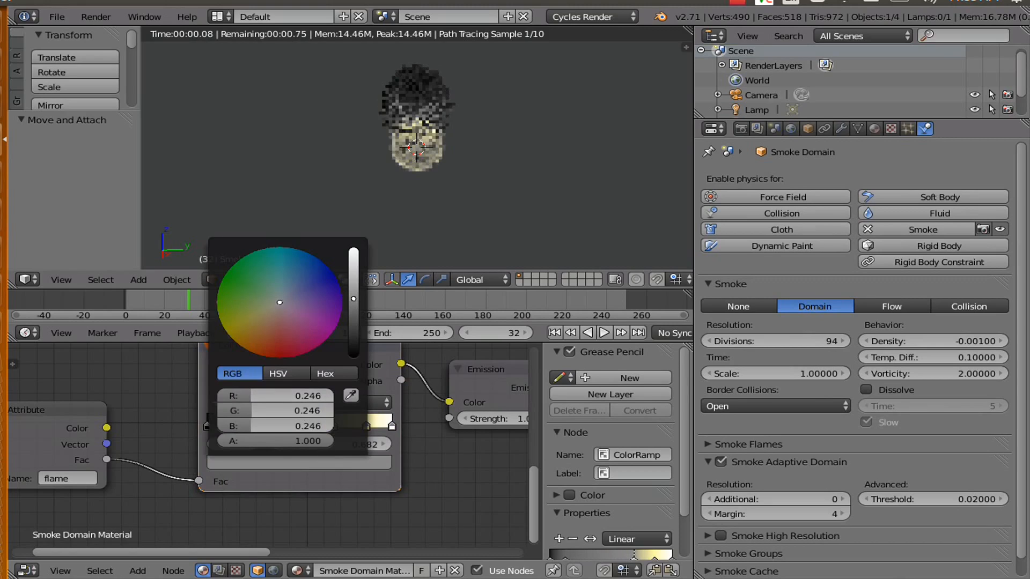
left_click_drag(354, 297, 353, 250)
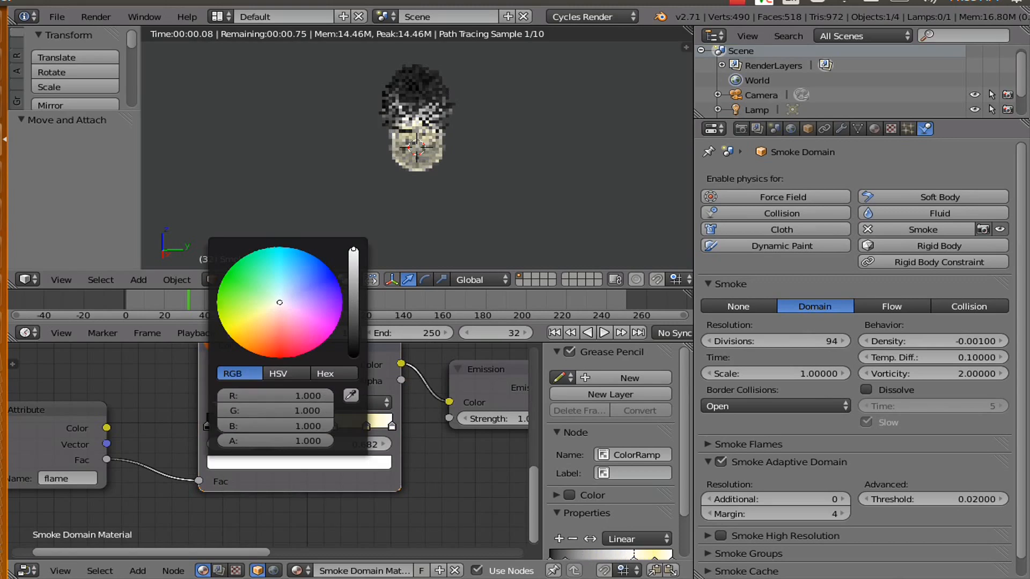
left_click(228, 333)
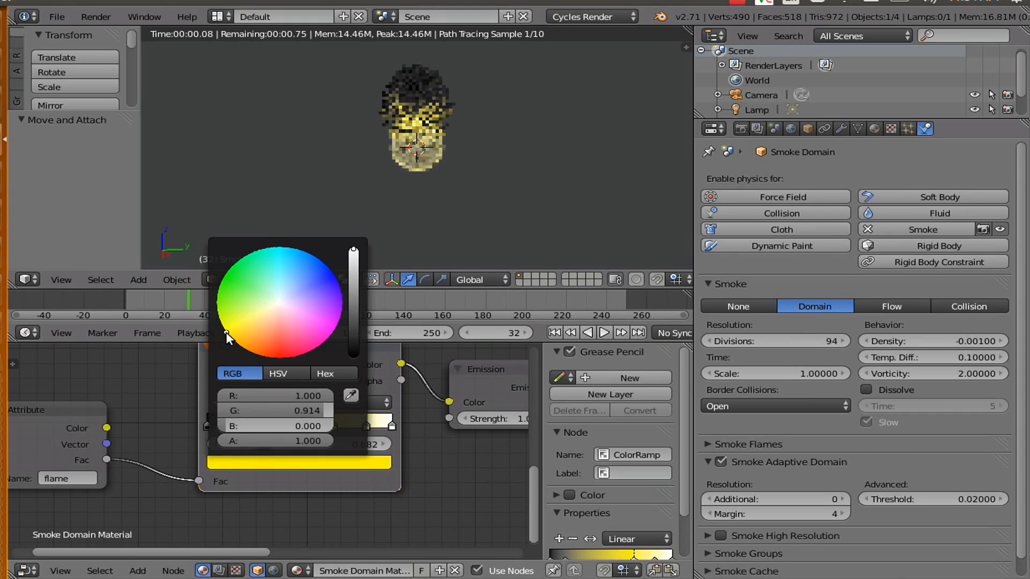
- Move the remaining grey ColorRamp stop to position 0.407 and colour it a bright yellowish orange
left_click_drag(227, 424, 285, 426)
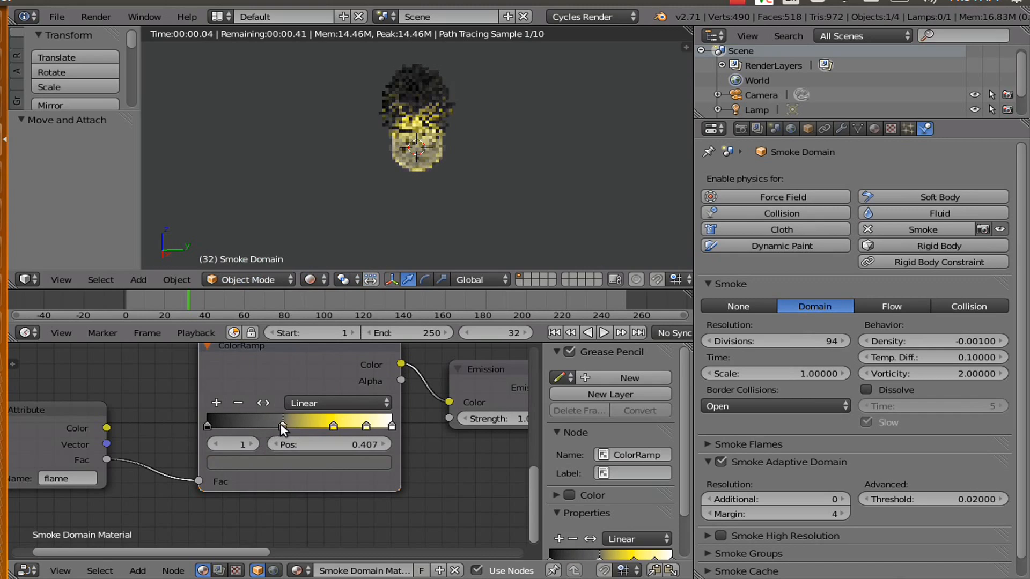
left_click(278, 461)
left_click_drag(355, 310, 355, 247)
left_click(245, 346)
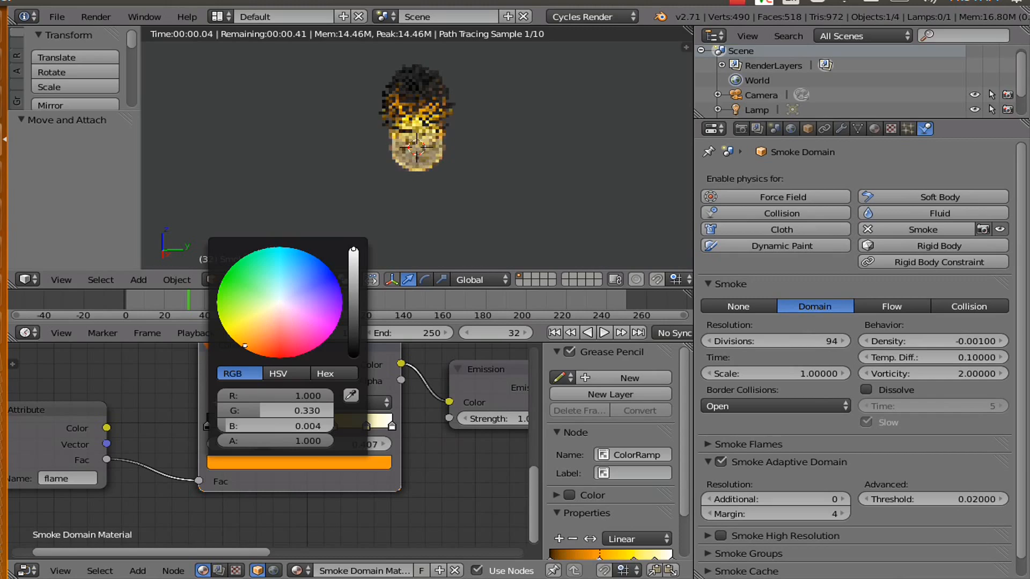
left_click_drag(245, 345, 235, 343)
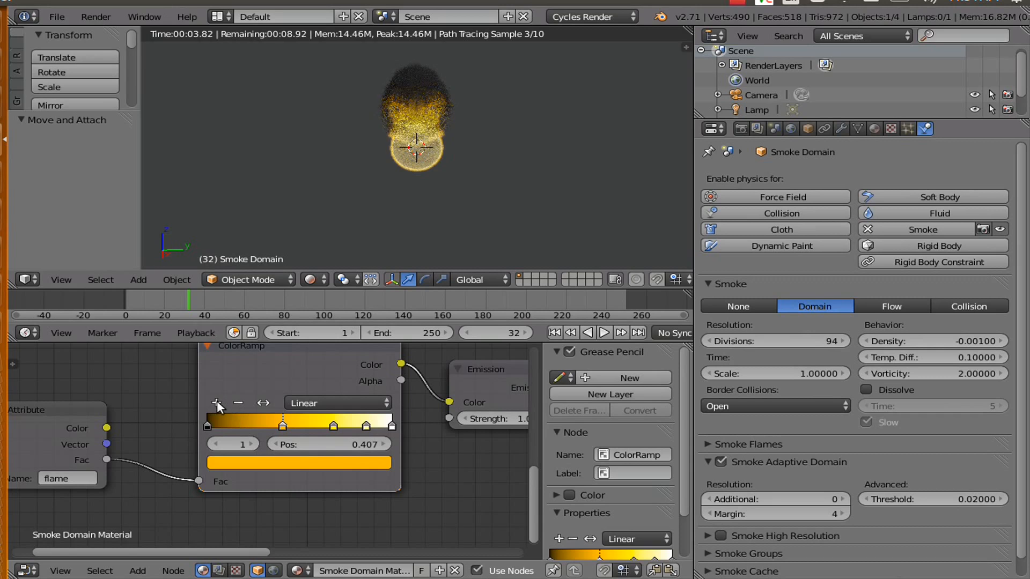
- Add a stop between the ColorRamp's black and yellowish-orange stops and colour it a full-brightness red-orange
left_click(218, 402)
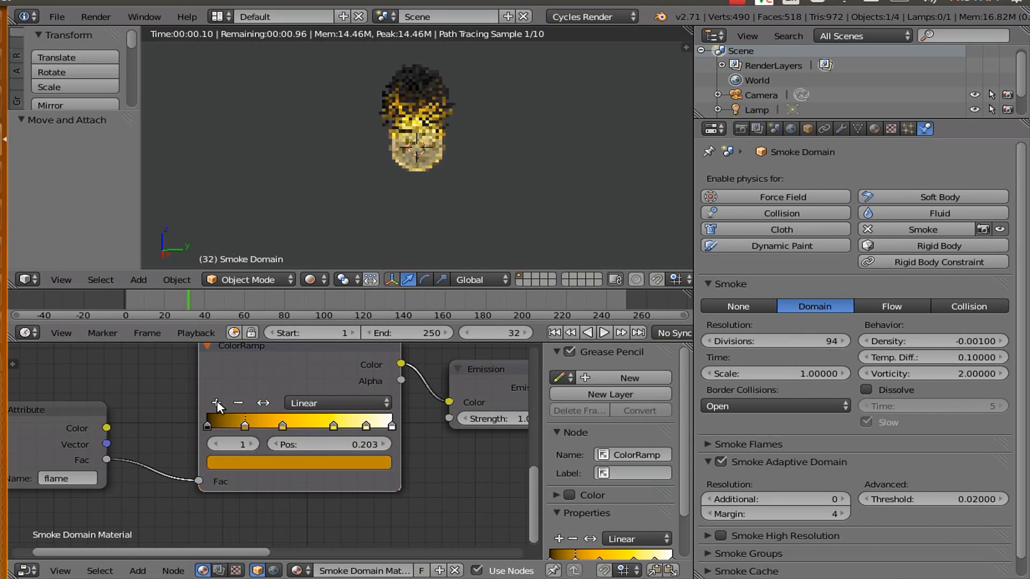
left_click(262, 461)
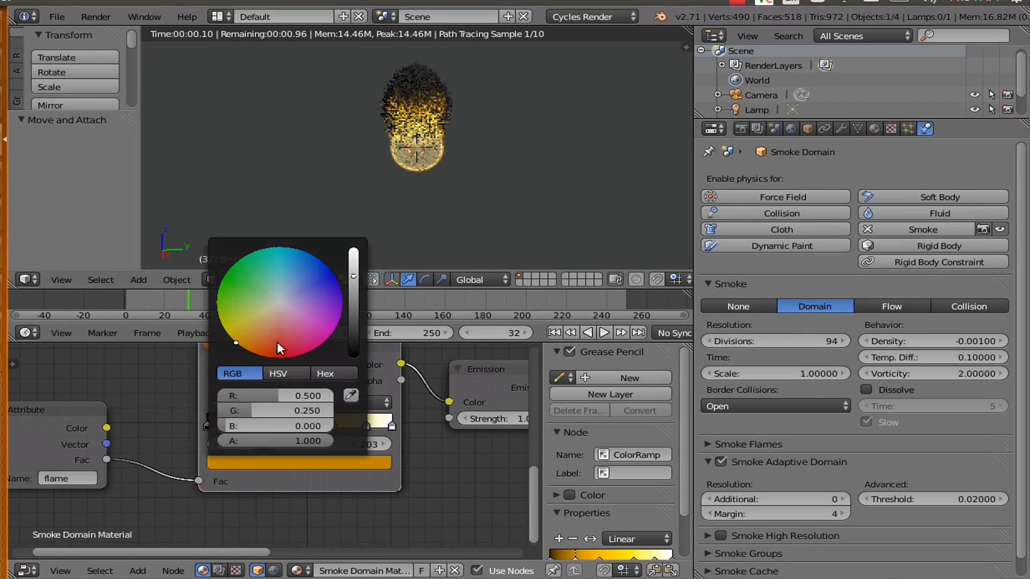
left_click_drag(355, 273, 354, 253)
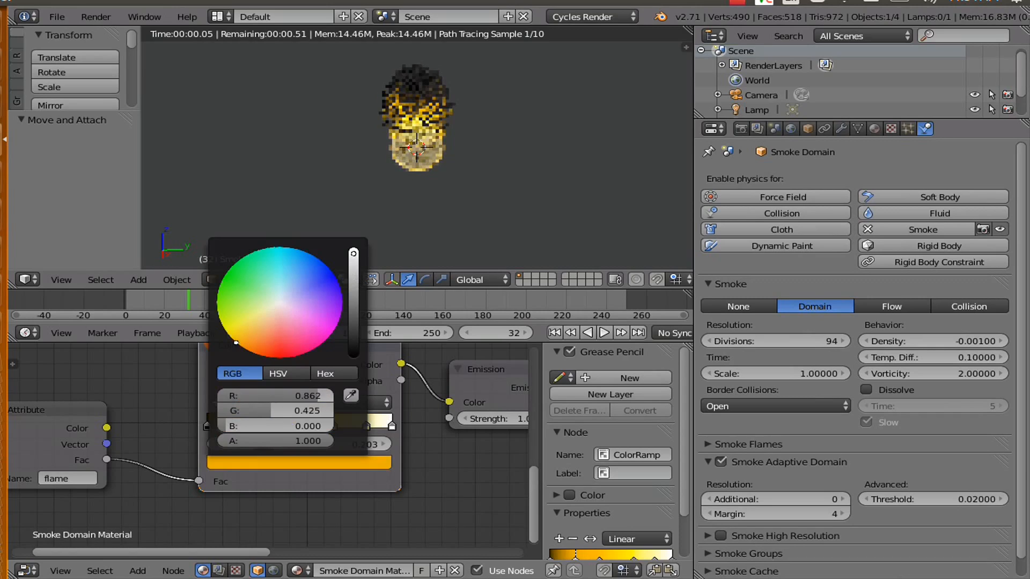
left_click(264, 354)
left_click_drag(263, 354, 254, 355)
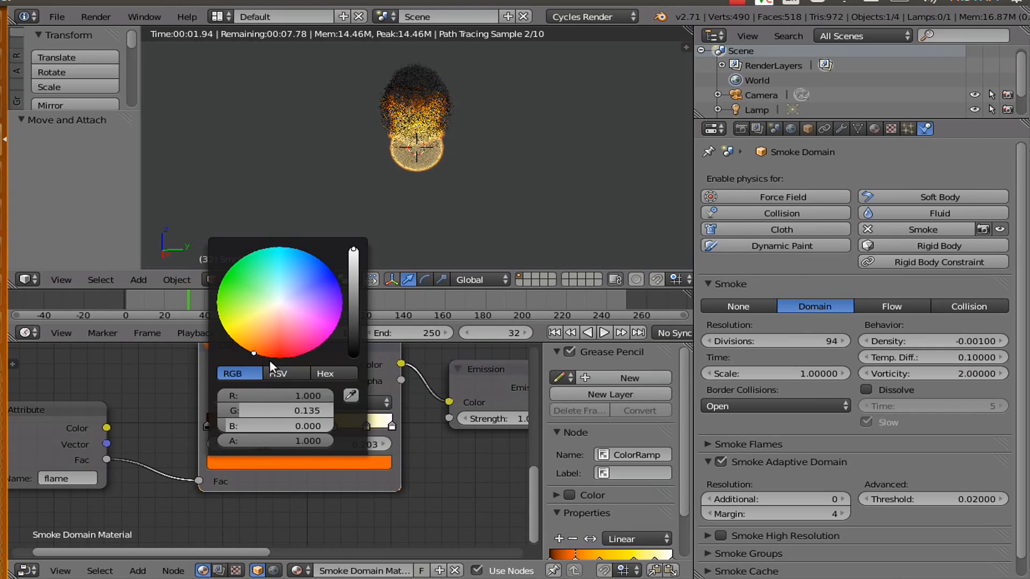
left_click(260, 355)
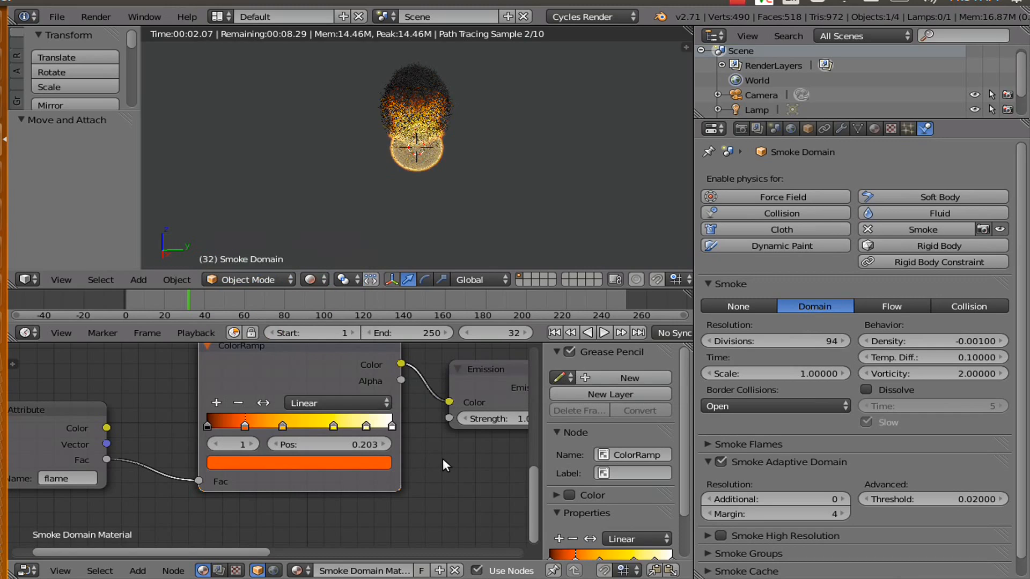
- Reposition the Emission node and the flame Attribute node to make room around the ColorRamp
scroll(441, 459, "down", 1)
middle_click_drag(439, 459, 270, 450)
left_click_drag(268, 390, 321, 395)
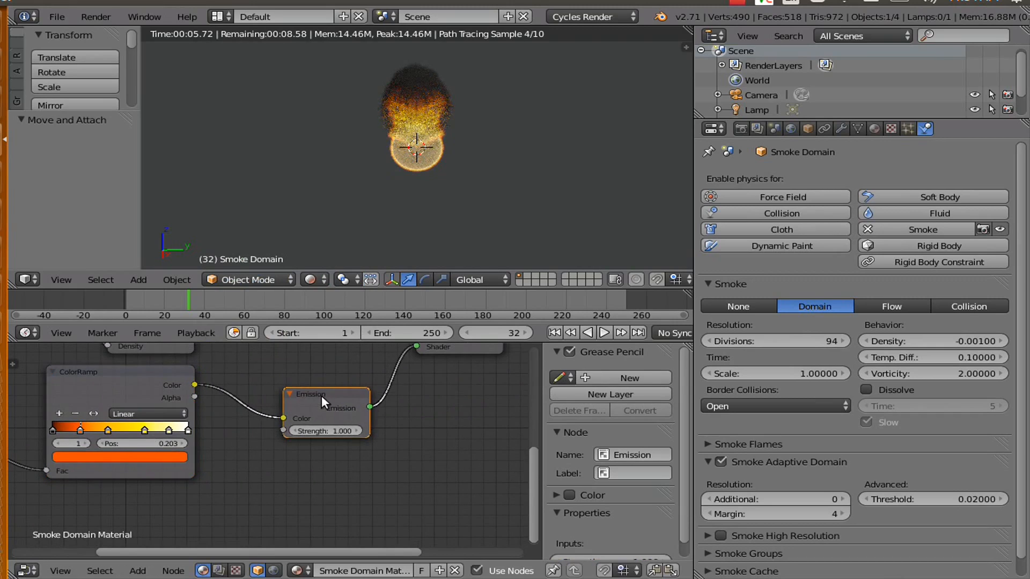
scroll(230, 494, "down", 2)
middle_click_drag(227, 475, 344, 439)
left_click_drag(162, 395, 165, 444)
middle_click_drag(234, 493, 278, 469)
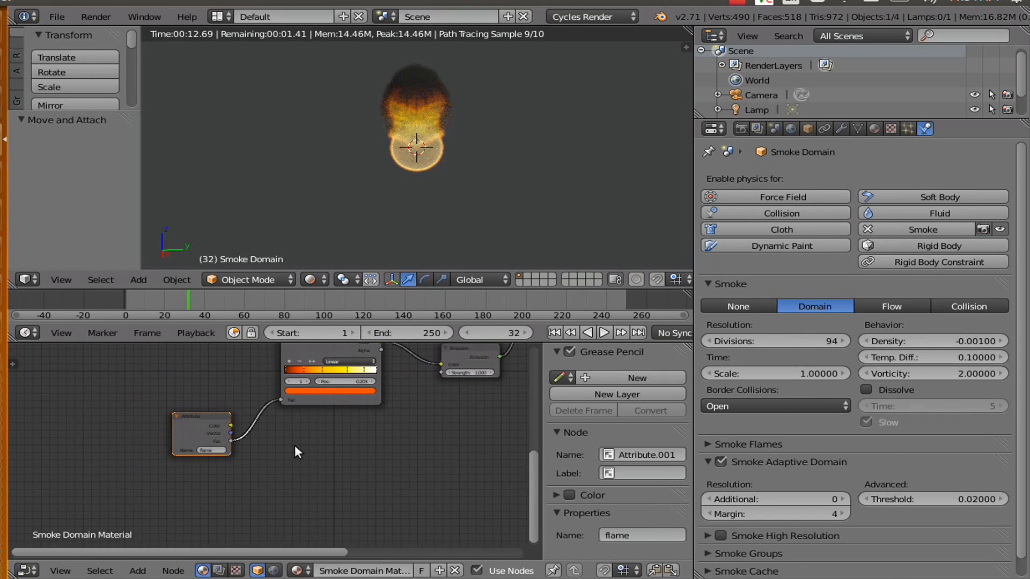
- Add a Math node below the ColorRamp and feed the flame Attribute's Fac into its first value
key("shift+a")
mouse_move(306, 453)
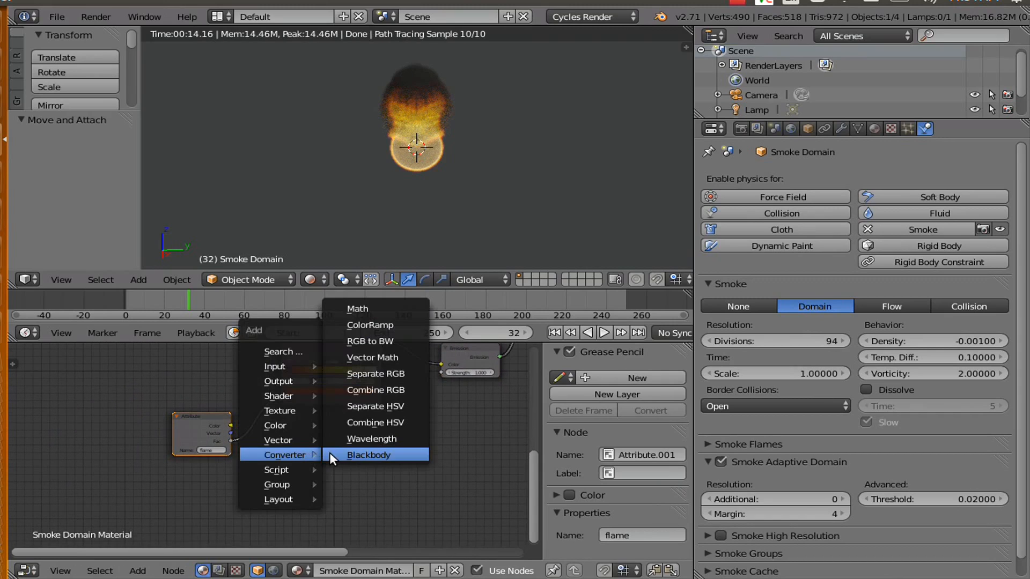
left_click(365, 308)
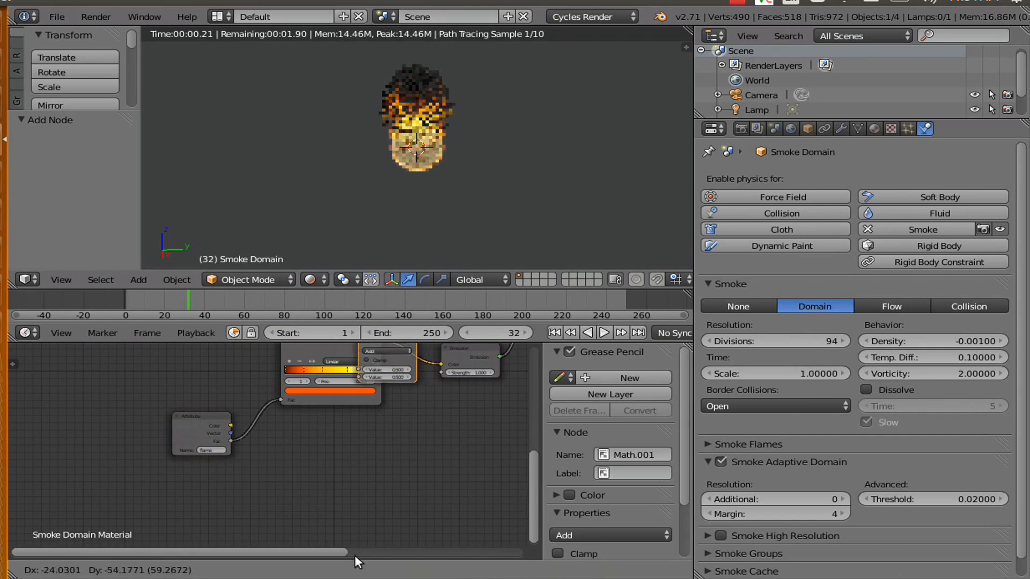
left_click(307, 419)
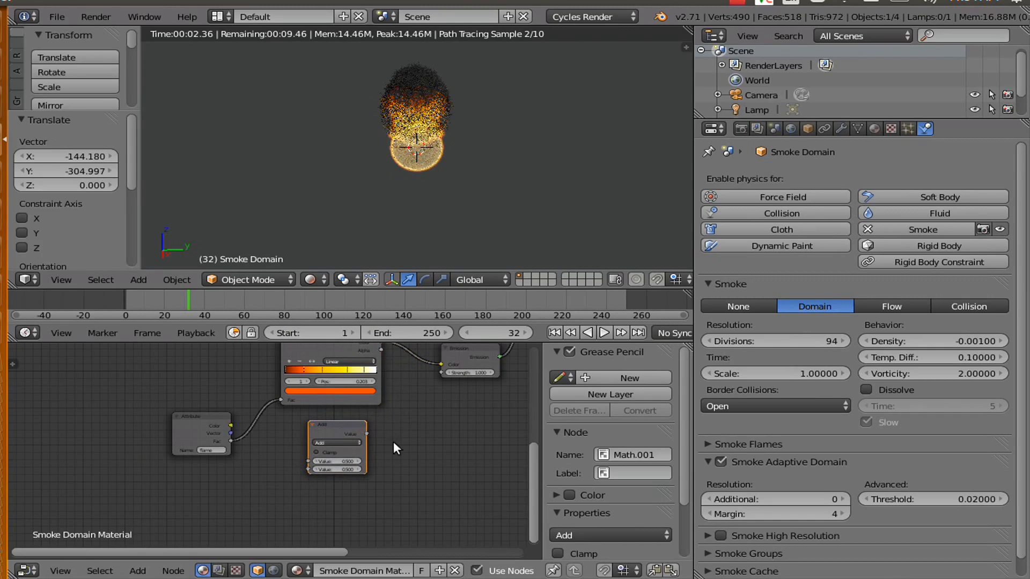
middle_click_drag(399, 449, 375, 447)
scroll(365, 448, "up", 2)
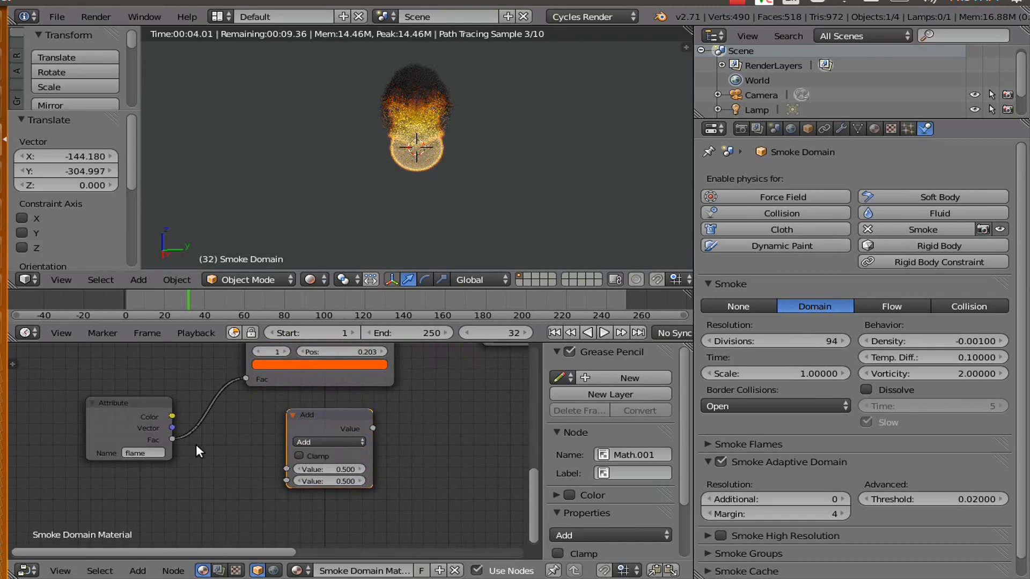
left_click_drag(172, 440, 286, 470)
middle_click_drag(399, 458, 375, 457)
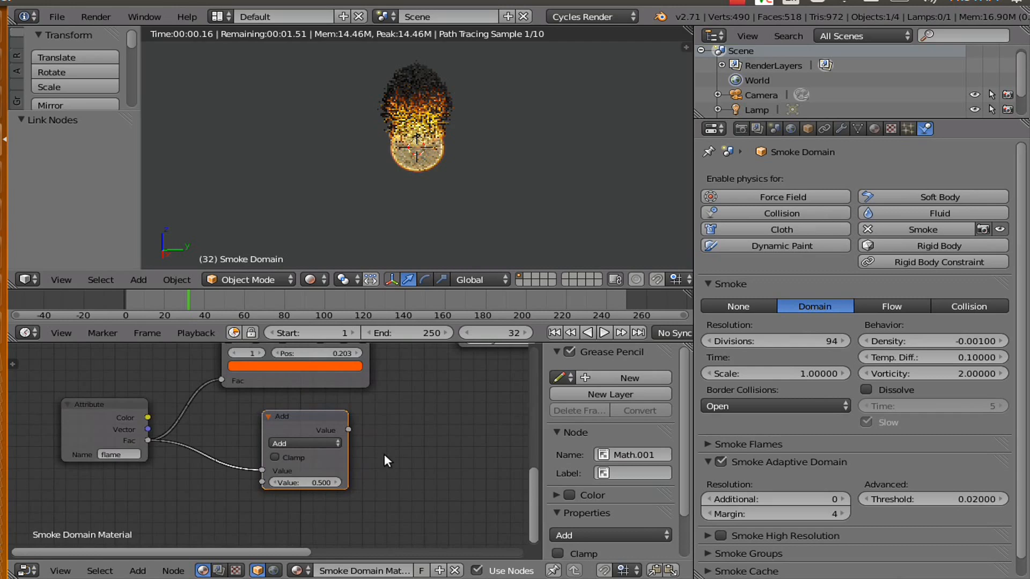
- Set the new Math node's operation to Multiply and connect its output to the Emission node's Strength
left_click(316, 444)
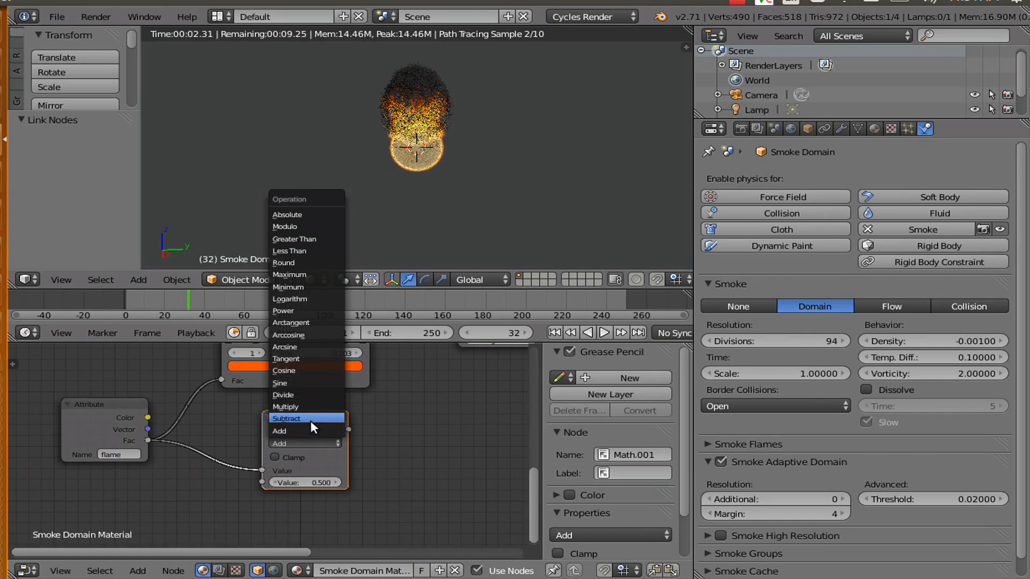
left_click(304, 407)
middle_click_drag(361, 446, 248, 489, "ctrl")
scroll(300, 416, "down", 3)
left_click_drag(202, 483, 275, 403)
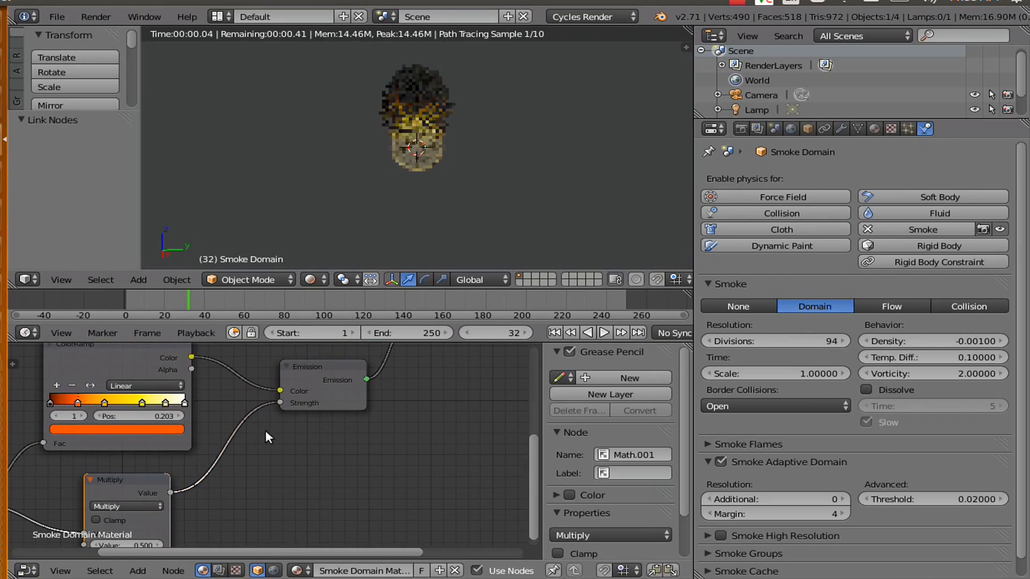
- Try 5 and 2 as the second value of the flame's Multiply node
middle_click_drag(198, 520, 349, 454)
scroll(349, 453, "up", 1)
left_click(263, 479)
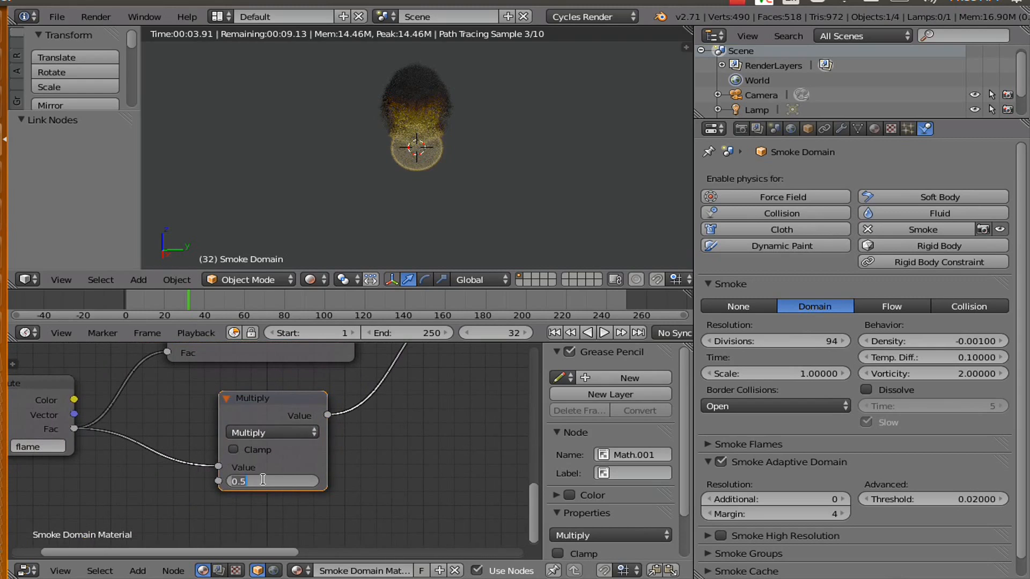
type("5")
key("Return")
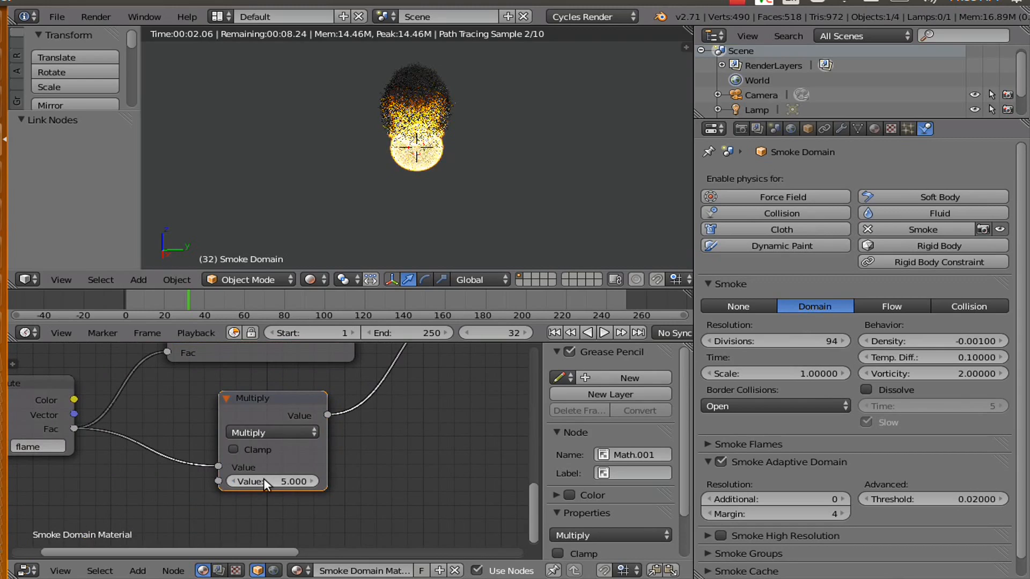
left_click(263, 481)
key("BackSpace")
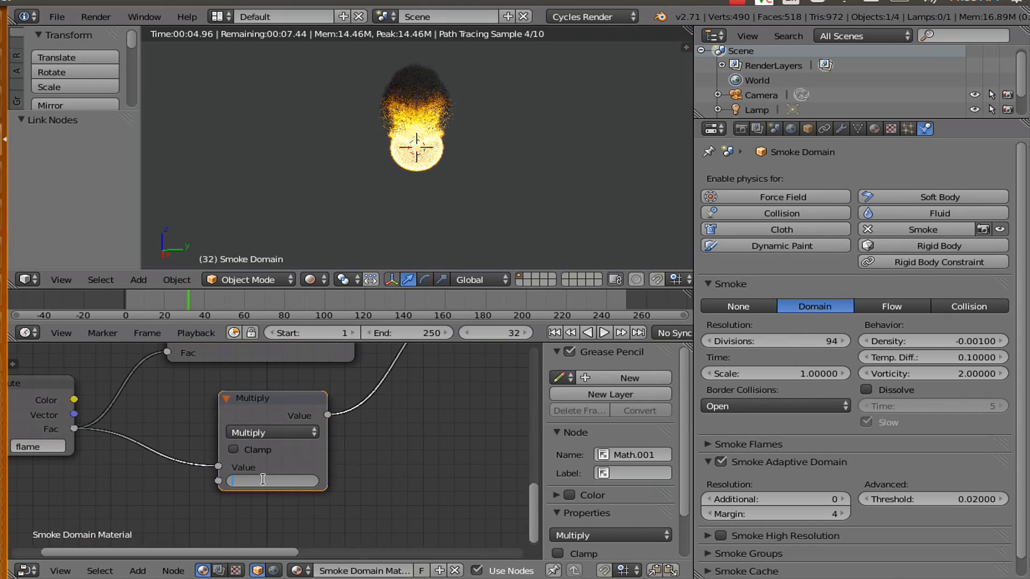
type("2")
key("Return")
- Set the second value of the flame's Multiply node to 3
left_click(263, 479)
key("BackSpace")
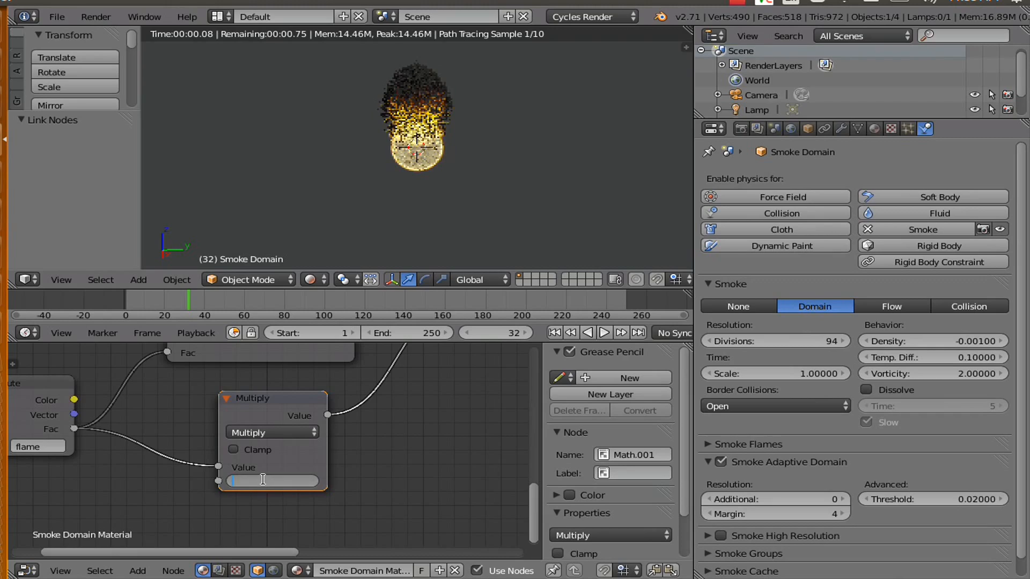
type("3")
key("Return")
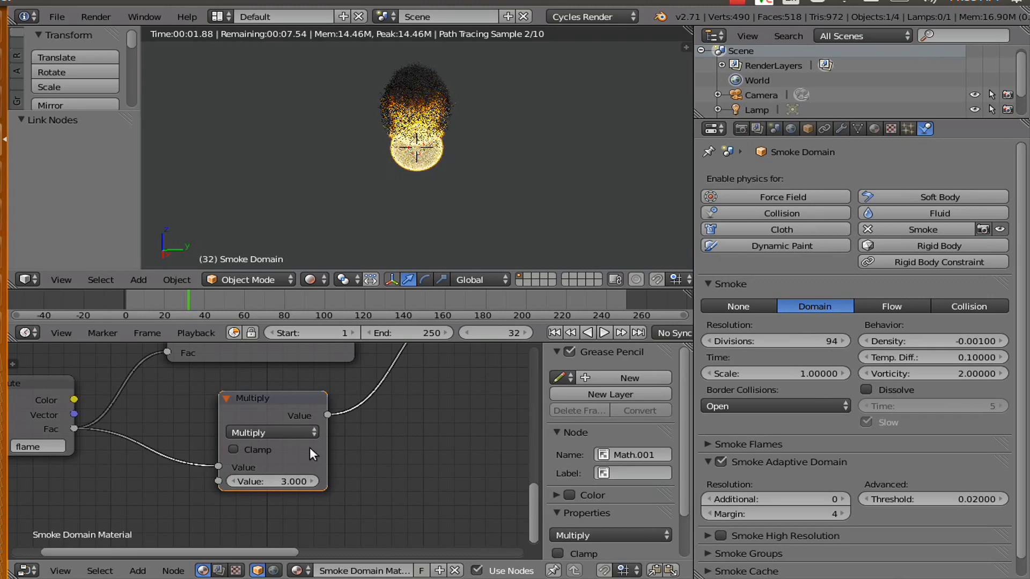
- Try a flame multiplier of 5, restore it to 3 and bring the whole node tree into view
scroll(333, 407, "down", 2)
middle_click_drag(406, 405, 389, 437)
scroll(282, 533, "up", 3)
left_click(320, 467)
type("5")
key("Return")
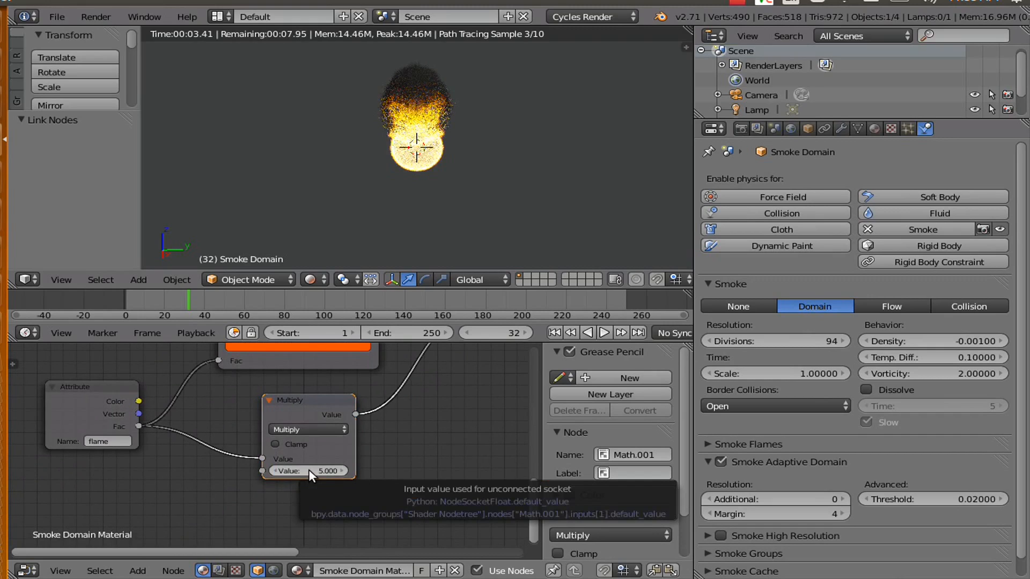
left_click(309, 471)
type("3")
key("Return")
scroll(386, 434, "down", 2)
scroll(424, 415, "down", 4)
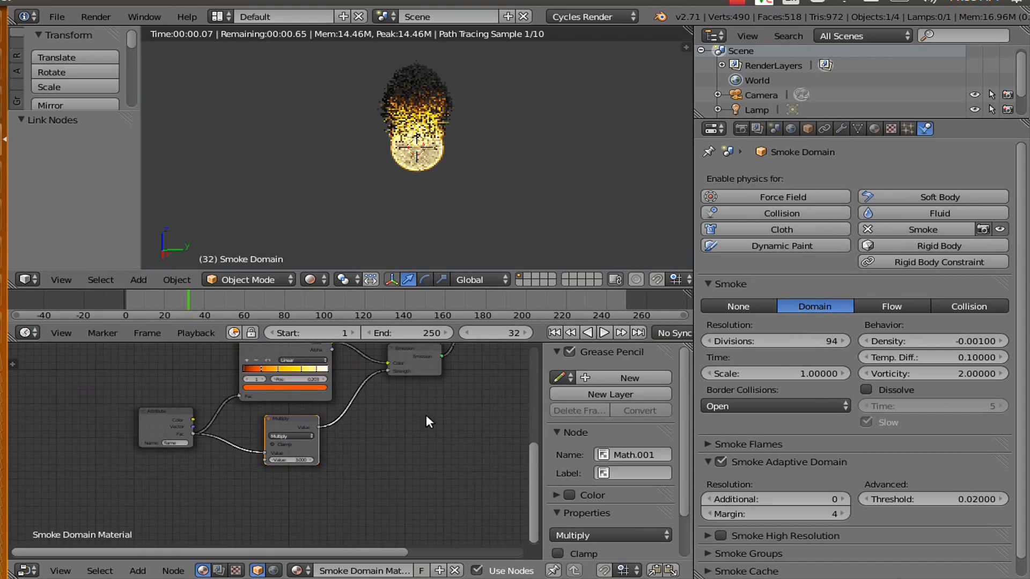
middle_click_drag(448, 403, 400, 468)
scroll(400, 468, "down", 1)
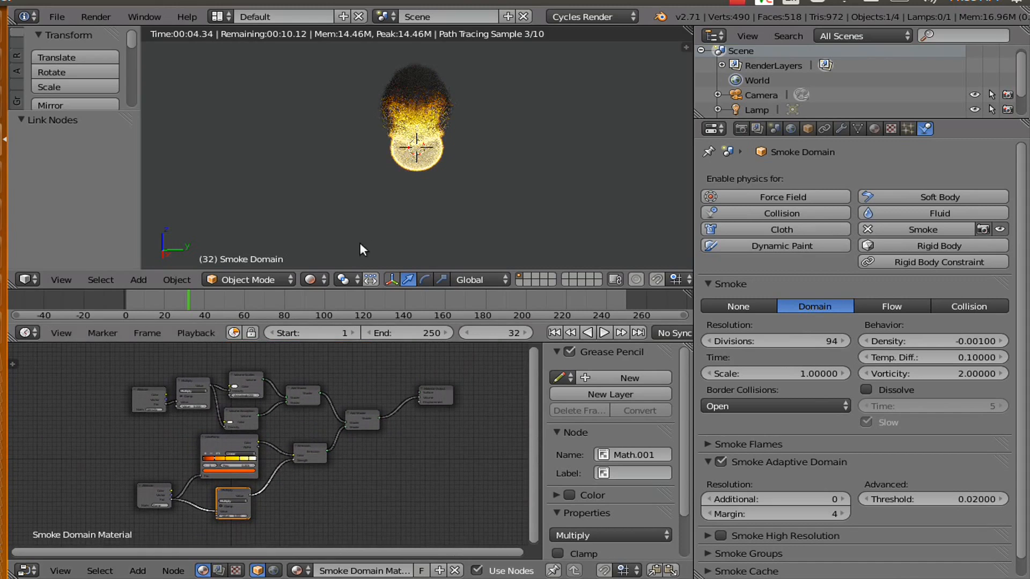
- Switch the 3D viewport to Solid shading and select the camera
left_click(317, 275)
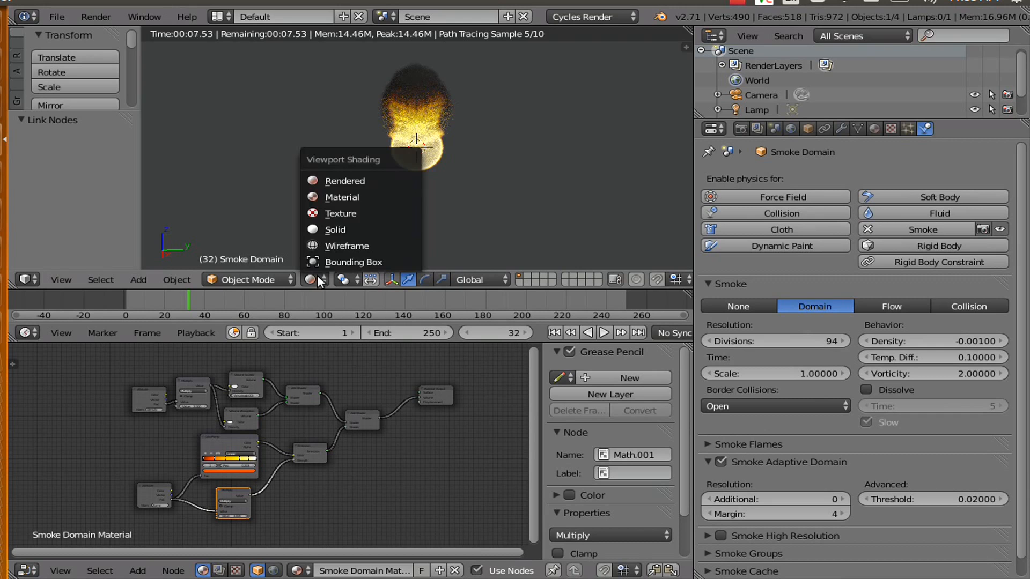
left_click(337, 228)
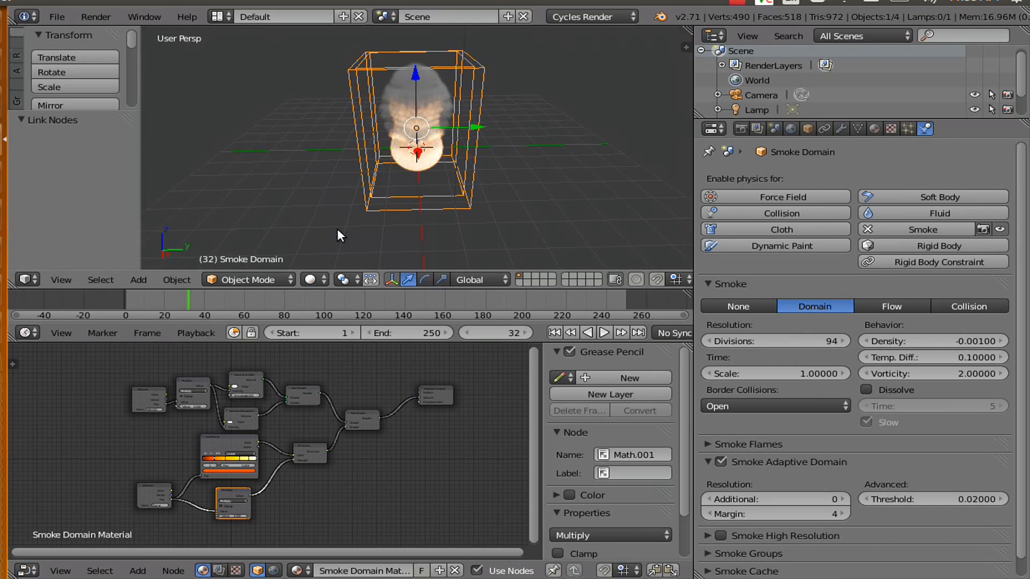
scroll(366, 149, "down", 4)
middle_click_drag(387, 168, 409, 191)
right_click(400, 187)
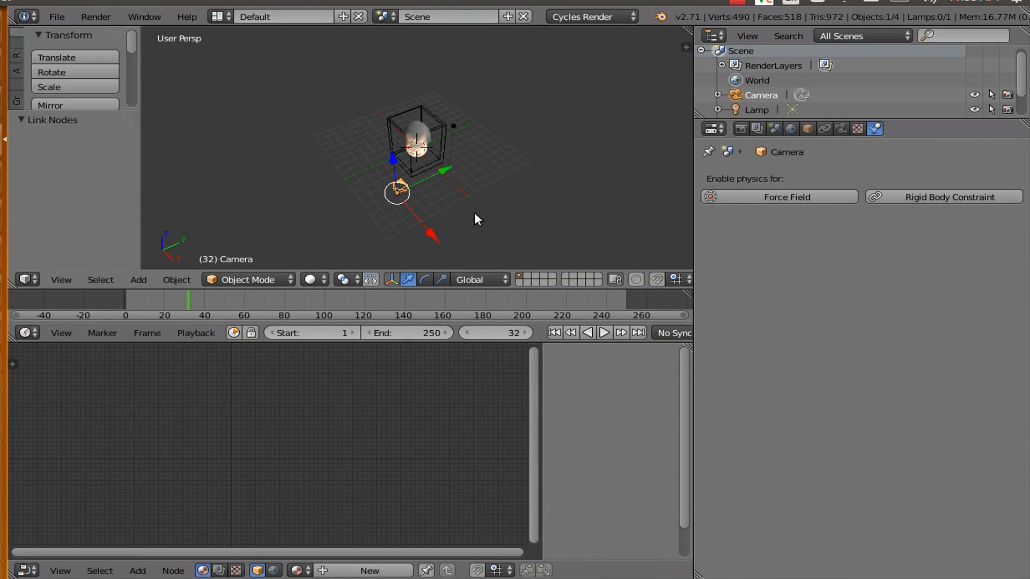
- Temporarily lock the camera to the view and move it back for a distant, head-on framing of the smoke domain
key("n")
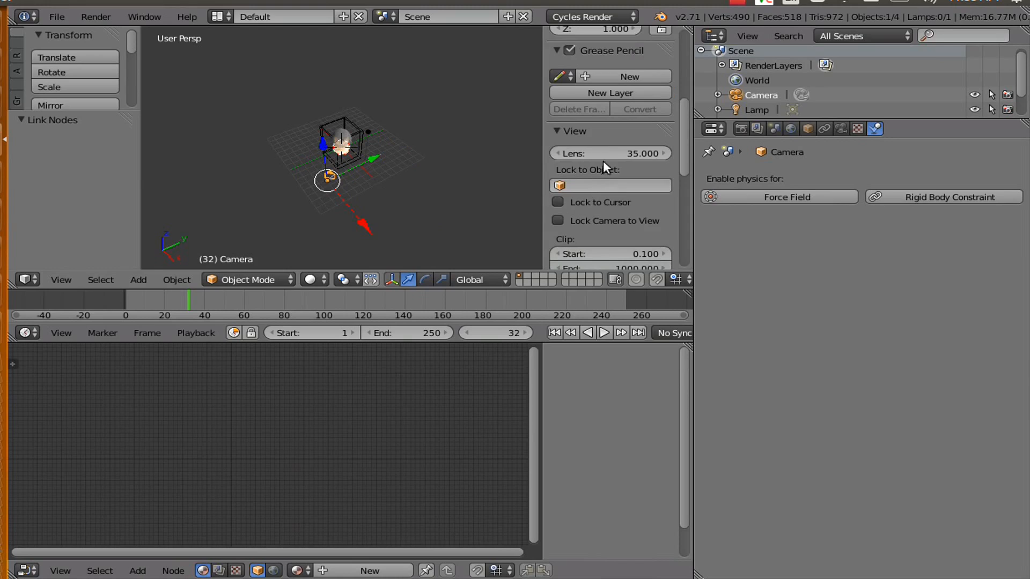
scroll(617, 142, "down", 5)
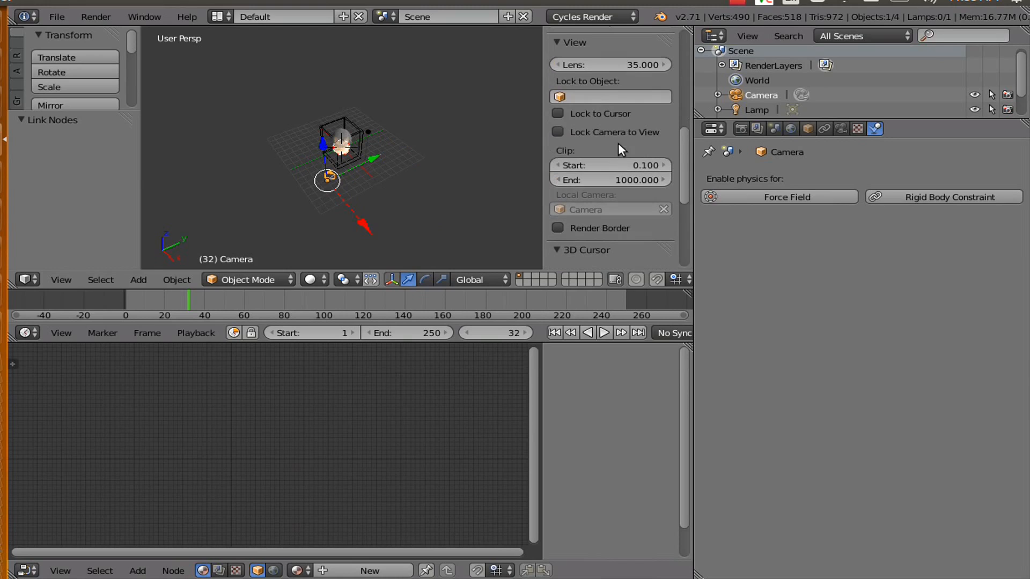
left_click(557, 130)
scroll(333, 193, "up", 2)
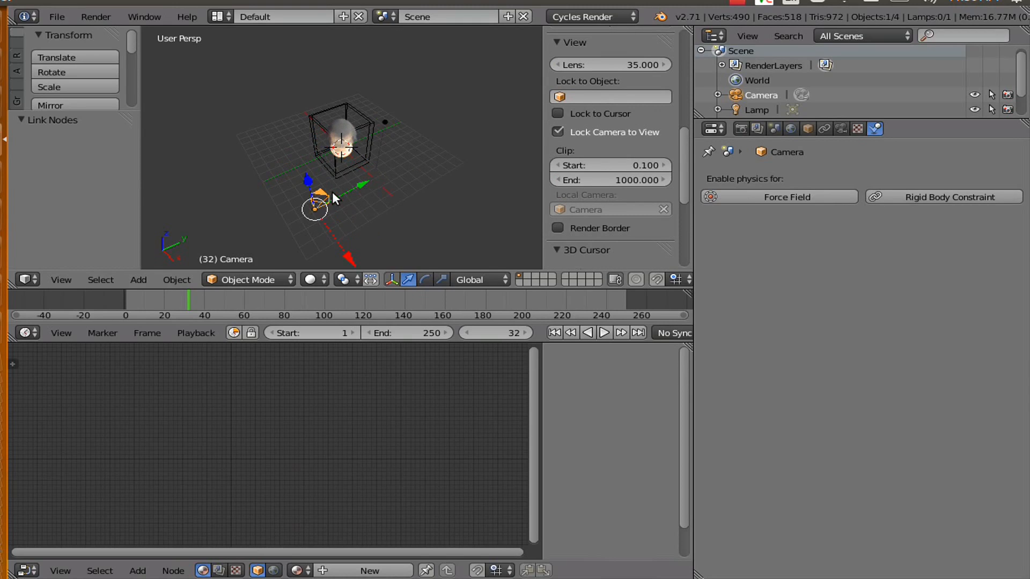
key("KP_0")
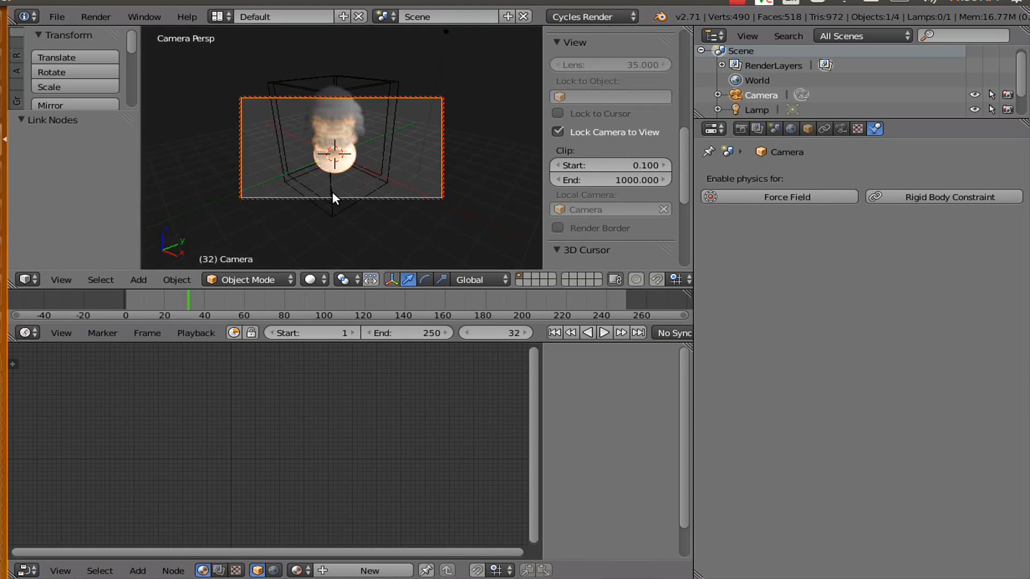
middle_click_drag(311, 160, 340, 151)
scroll(362, 161, "down", 3)
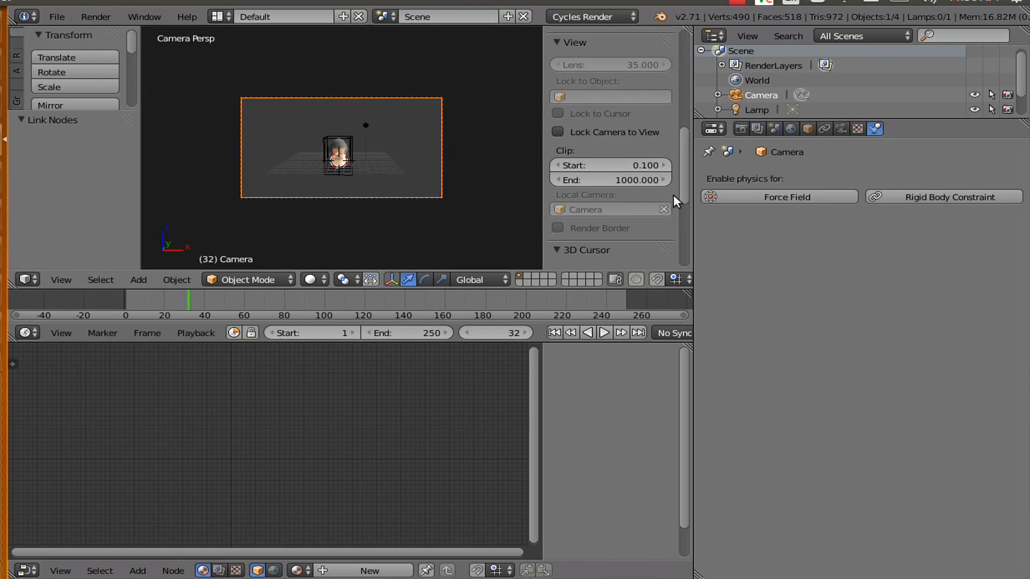
- Enable background images for the 3D view and add an entry with Movie Clip as its source
scroll(625, 181, "down", 6)
scroll(612, 214, "down", 3)
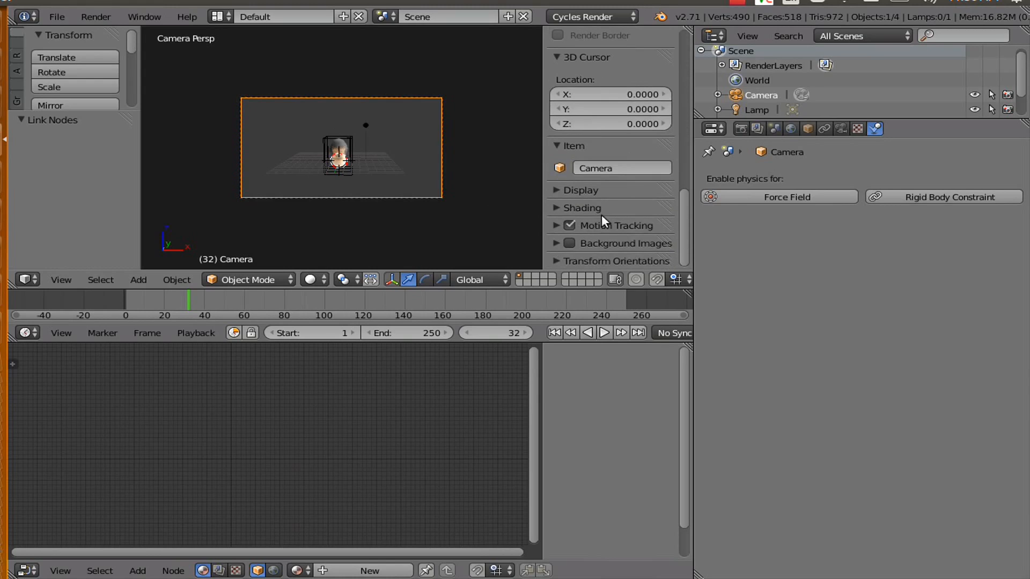
left_click(558, 243)
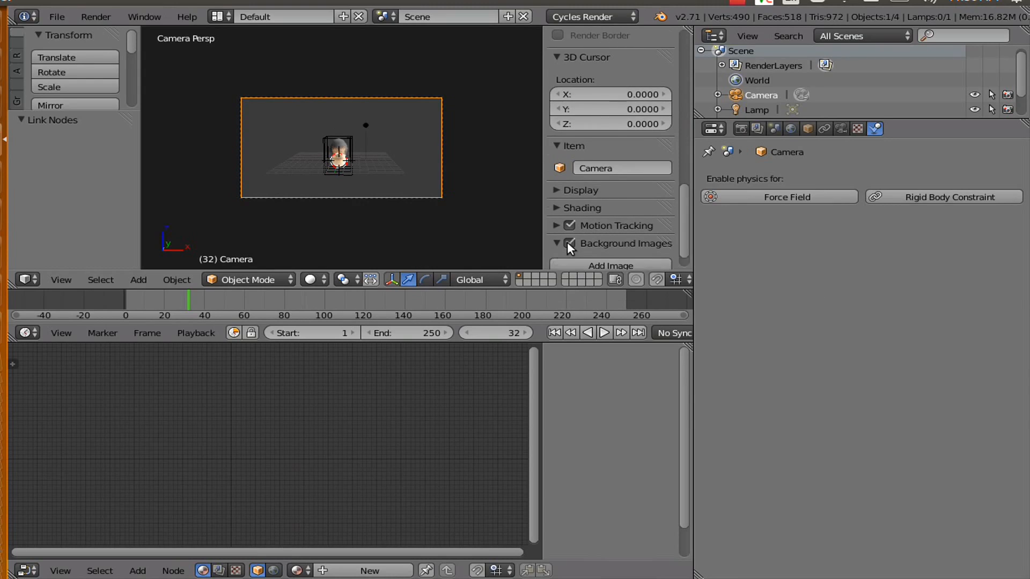
left_click(568, 243)
scroll(569, 241, "down", 2)
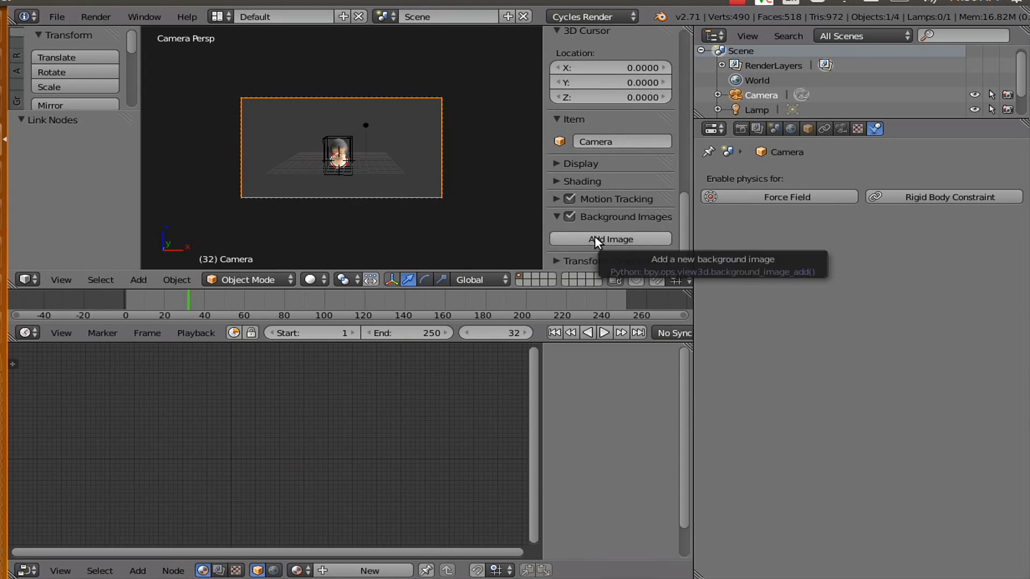
left_click(594, 236)
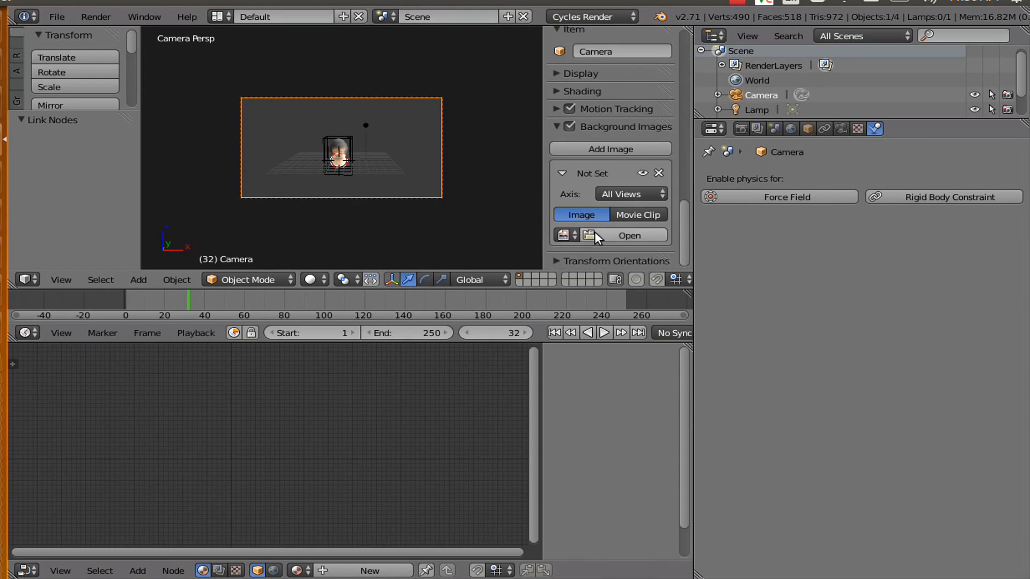
left_click(631, 213)
scroll(606, 211, "down", 3)
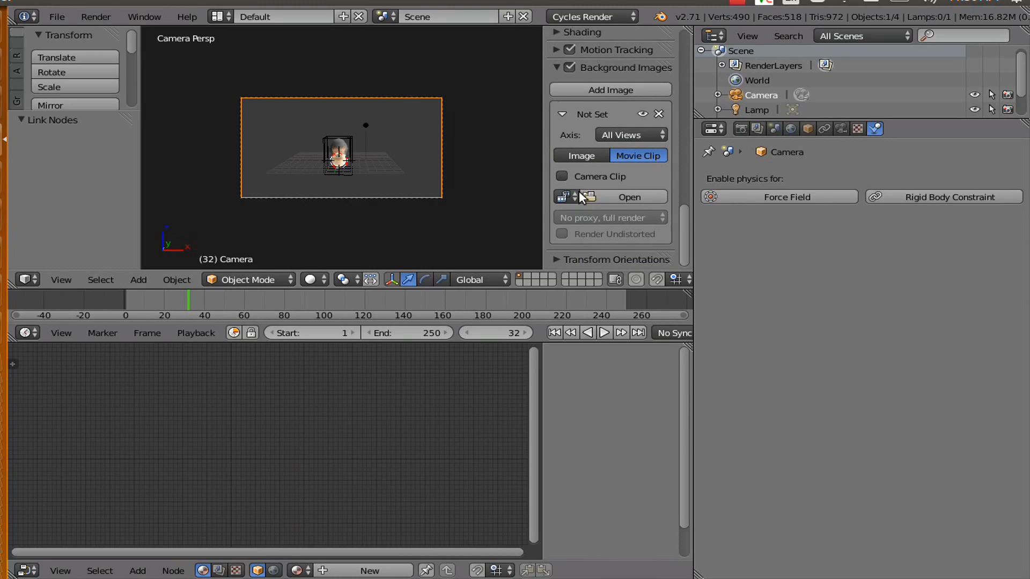
- Load DSCN2316.MOV from the "flaming soccer" folder as the background movie clip
left_click(580, 194)
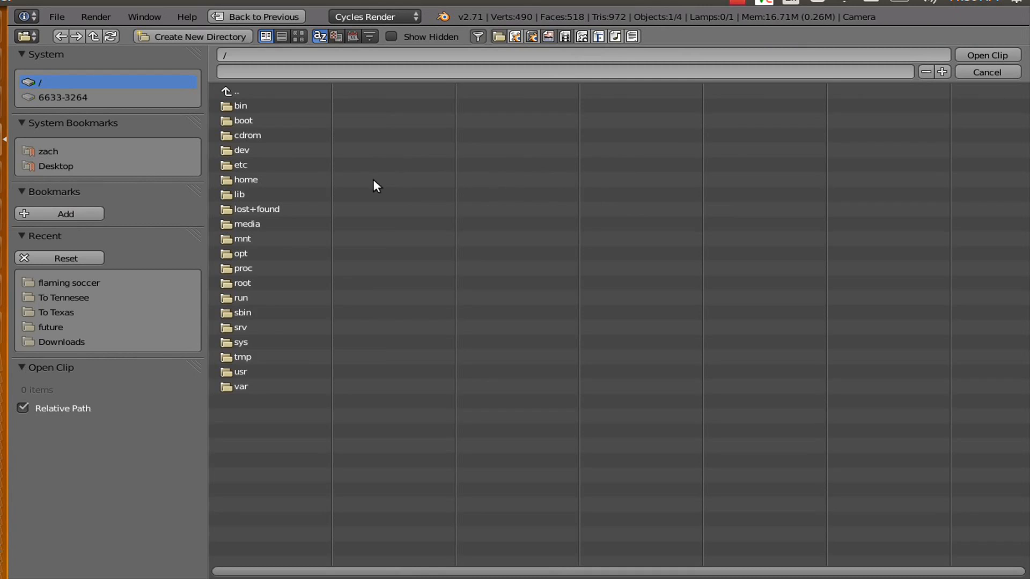
left_click(86, 278)
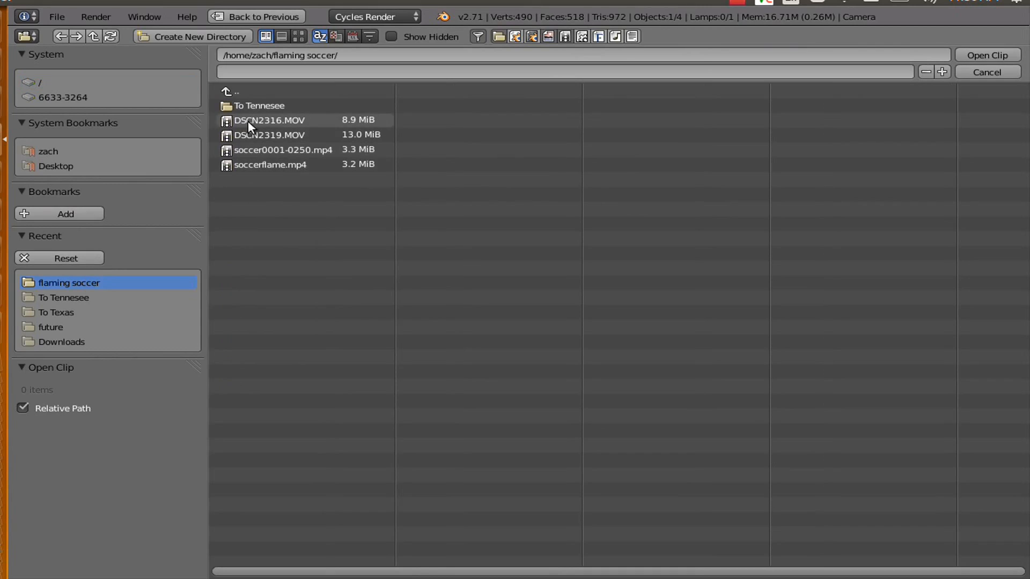
left_click(273, 122)
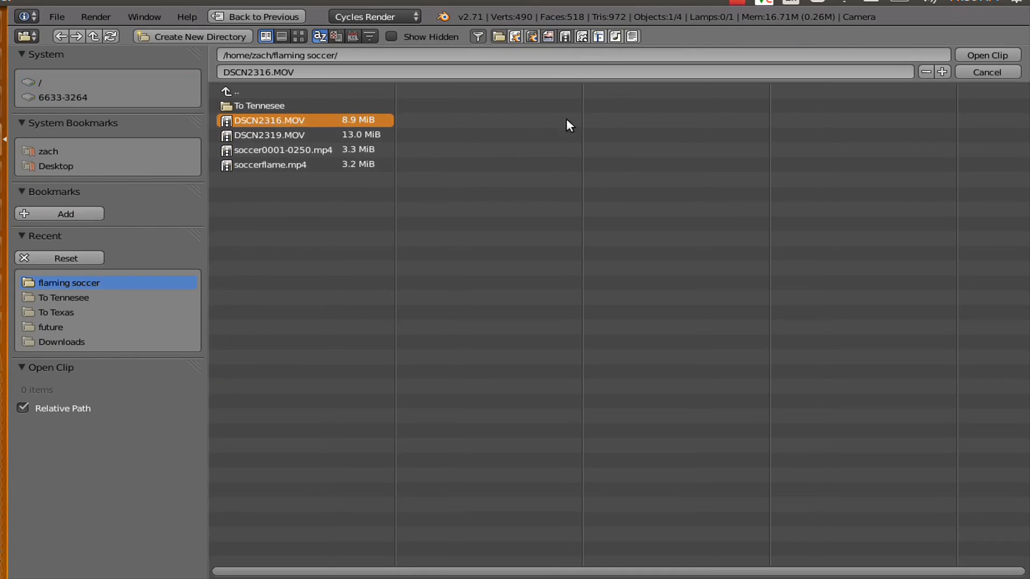
left_click(989, 55)
scroll(390, 192, "up", 3)
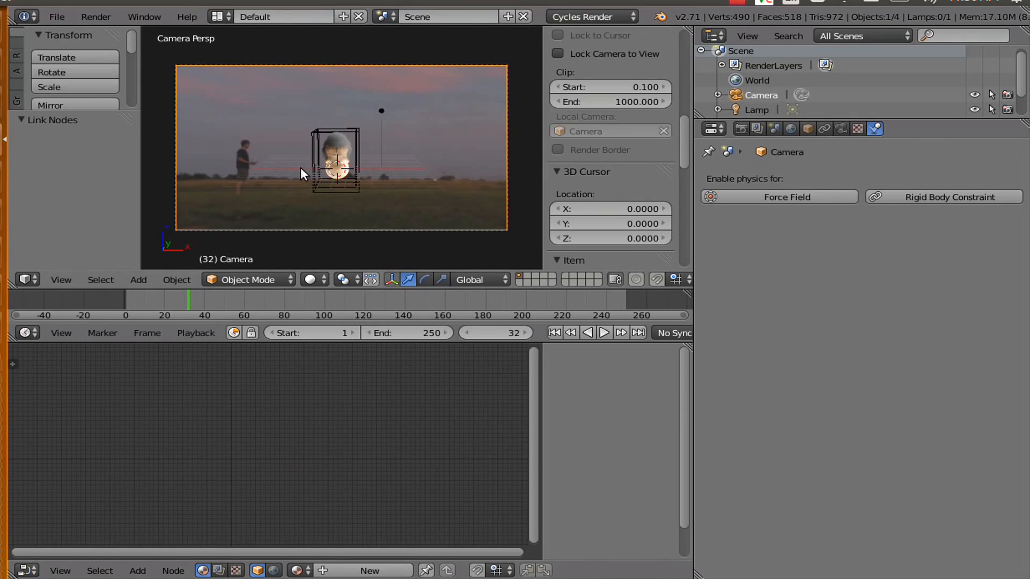
scroll(616, 162, "down", 15)
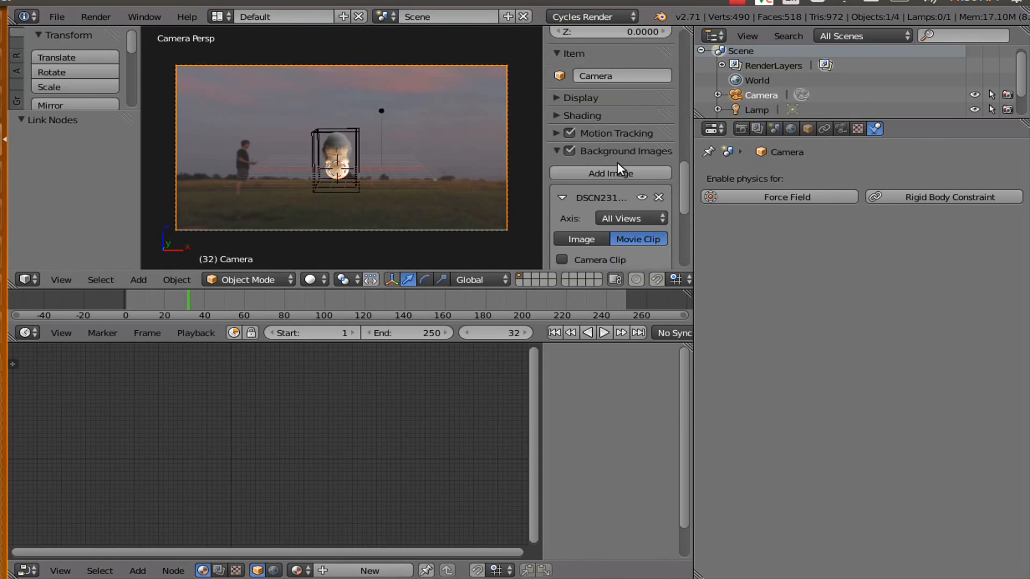
- Raise the background clip's opacity to 1.000 and go to frame 120, where the player kicks
scroll(604, 208, "down", 5)
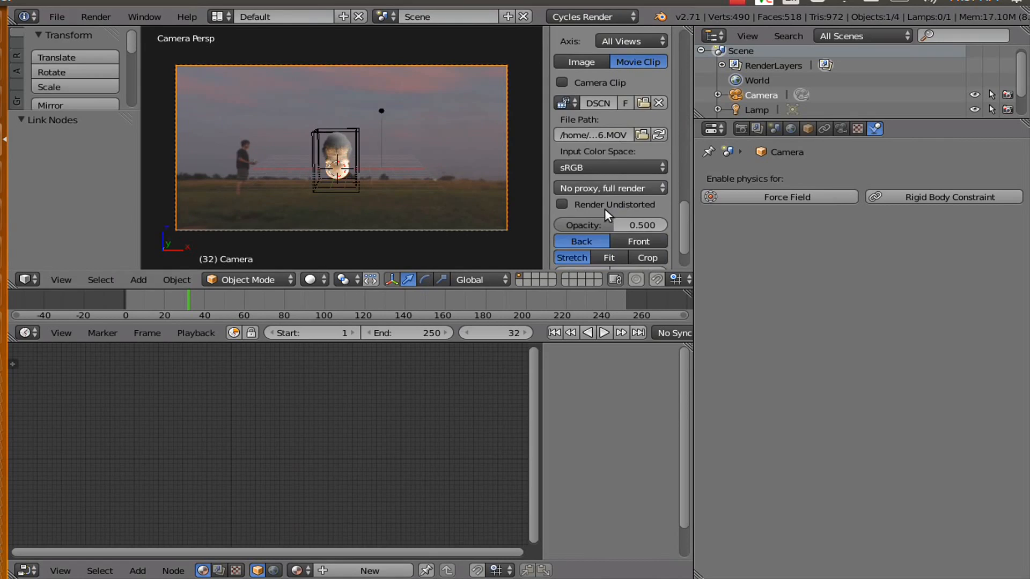
left_click_drag(612, 170, 669, 170)
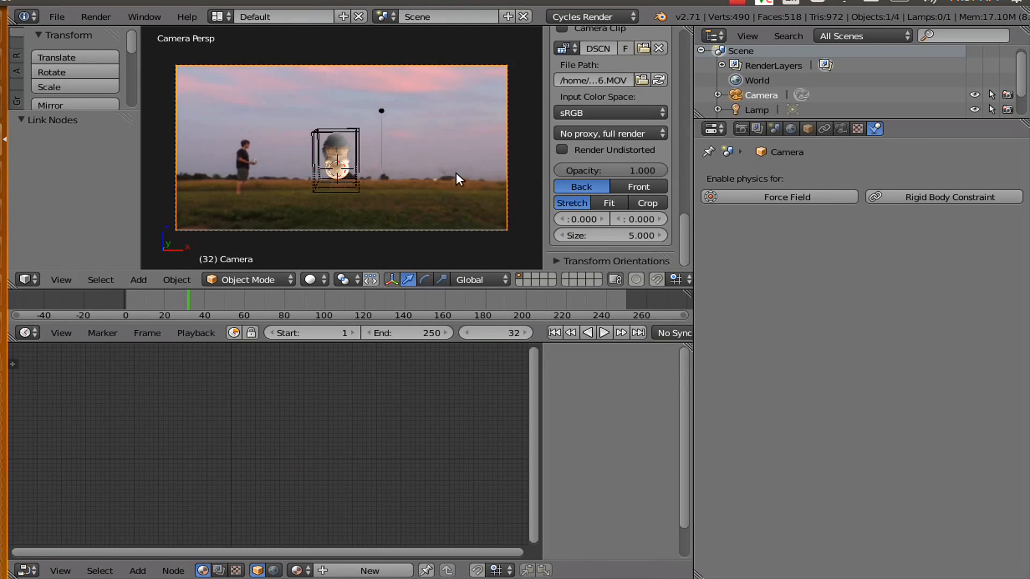
left_click(356, 301)
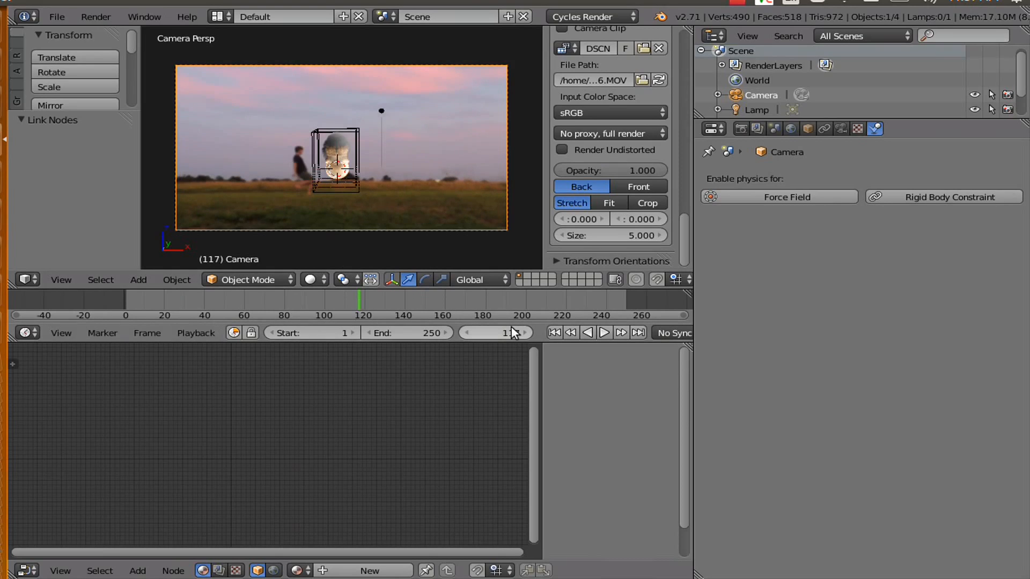
left_click(531, 332)
left_click(532, 333)
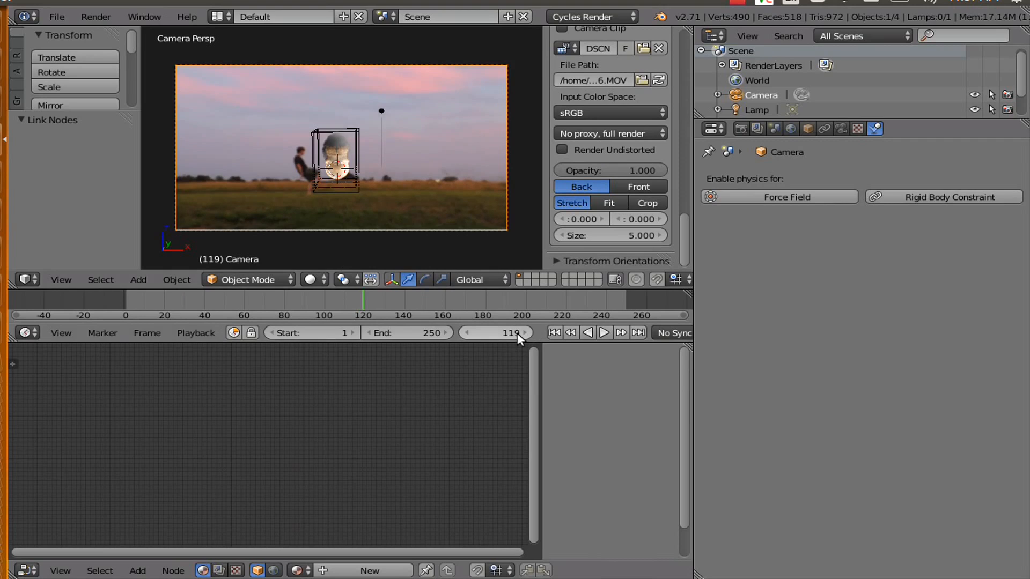
left_click(522, 332)
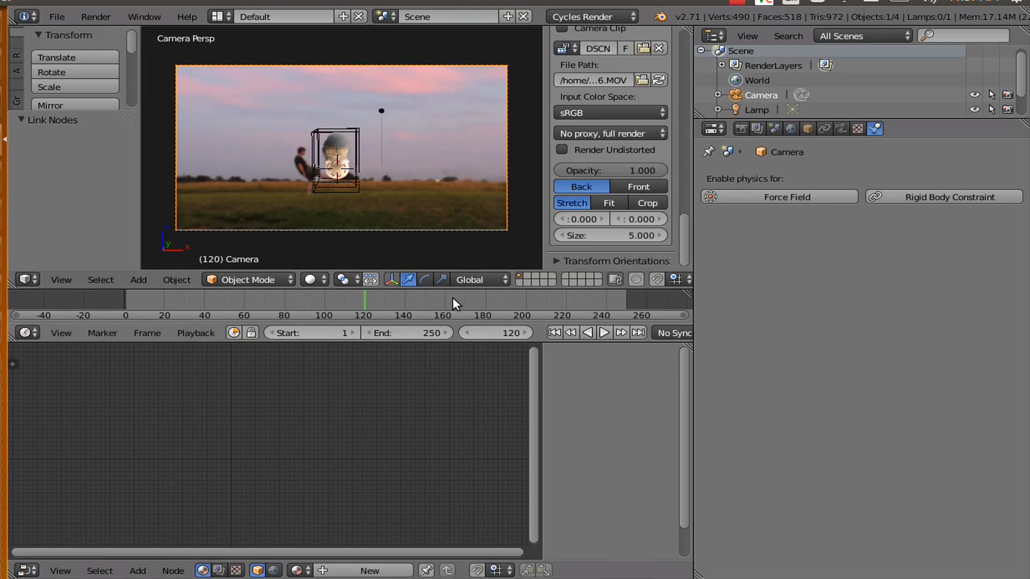
- Select the smoke domain, rewind the animation to frame 1 and return to frame 120
right_click(355, 166)
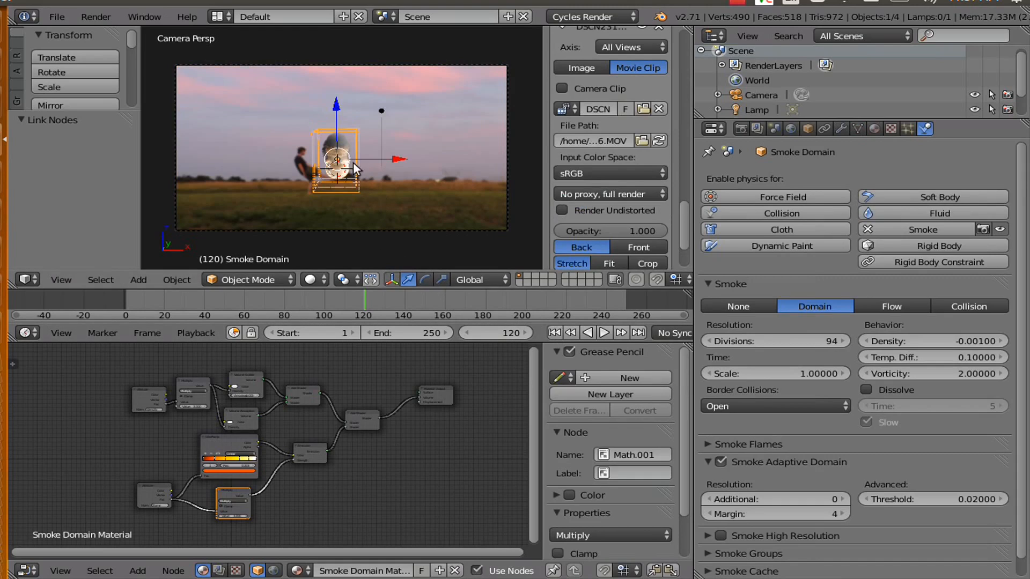
left_click(554, 333)
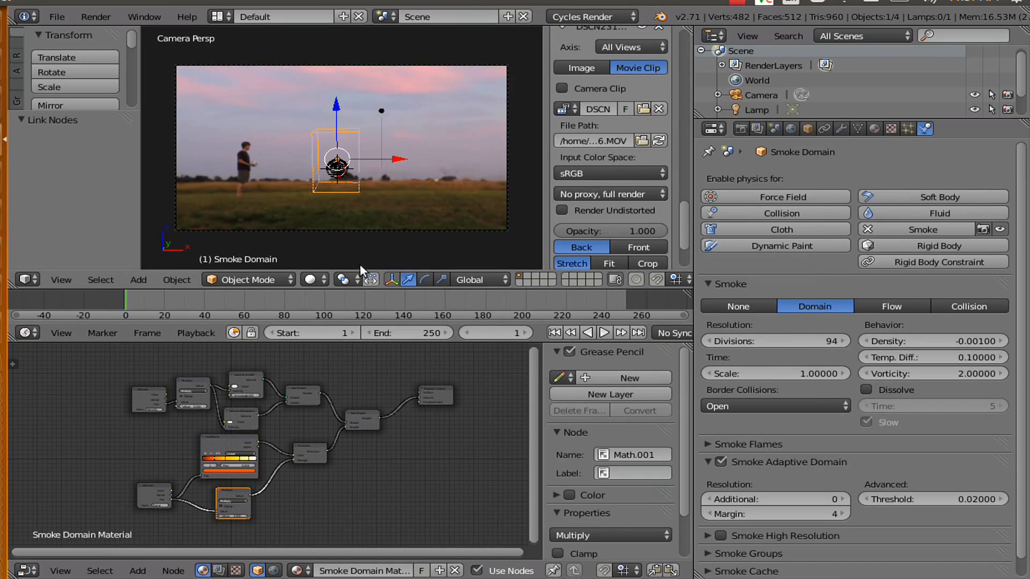
left_click(363, 298)
left_click(363, 298)
- Enlarge the smoke domain by about 3.15 along X and 2.24 along Z, and stretch it slightly further along both axes
scroll(361, 166, "up", 3)
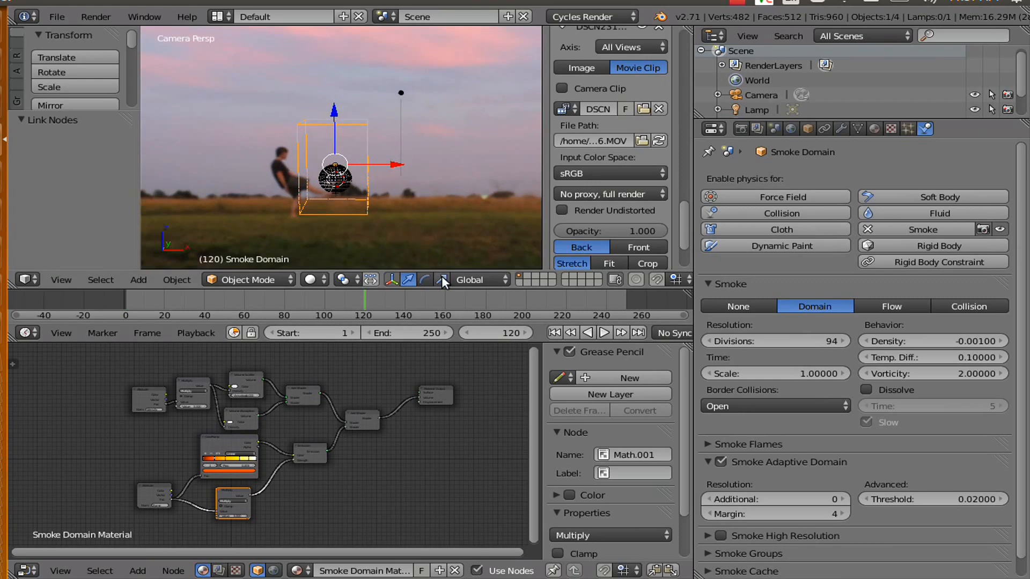
left_click(442, 279)
left_click_drag(398, 165, 409, 186)
scroll(350, 125, "down", 2)
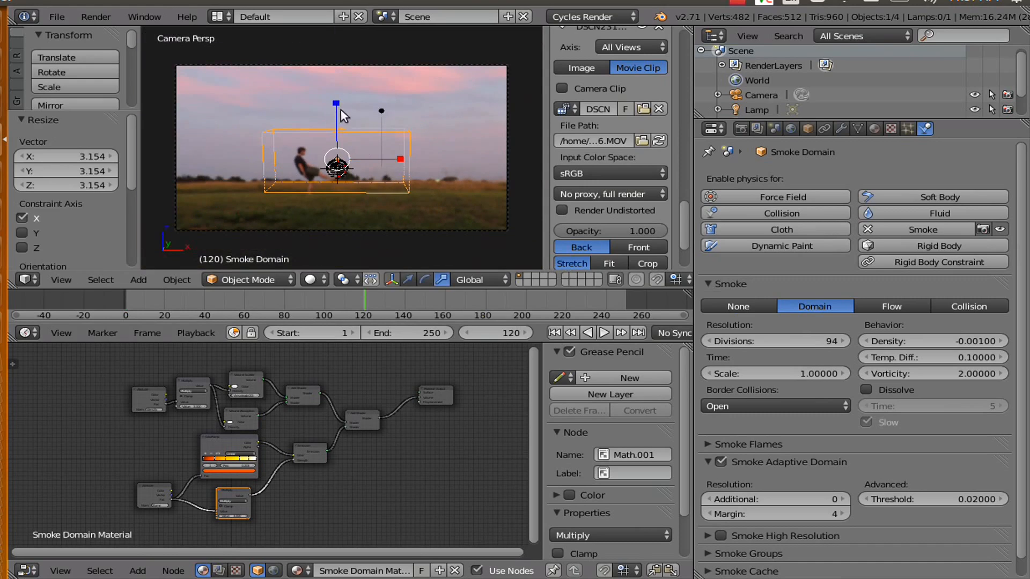
left_click_drag(340, 109, 342, 59)
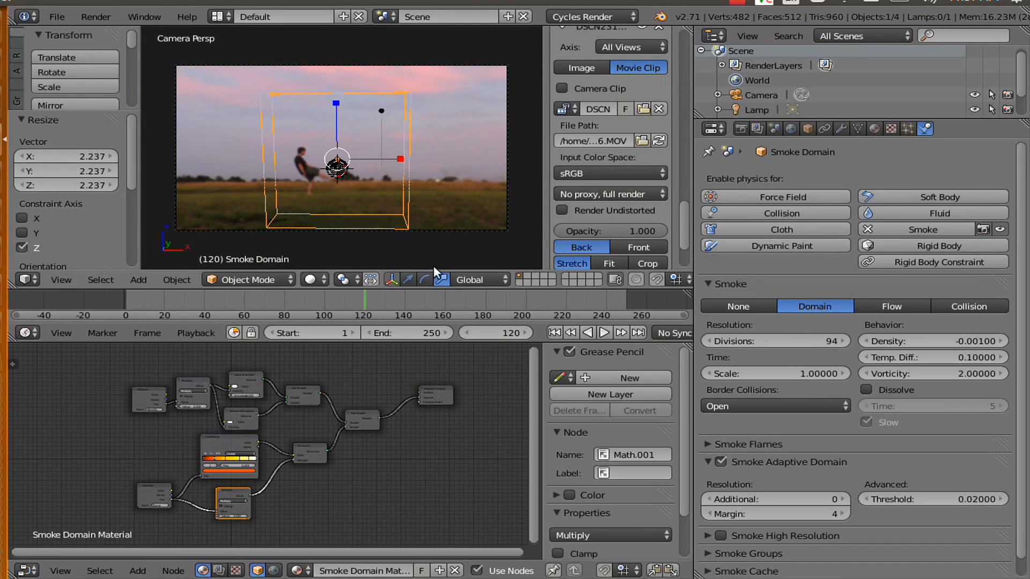
mouse_move(397, 165)
left_mouse_down()
mouse_move(428, 158)
mouse_move(415, 161)
left_mouse_up()
left_click_drag(329, 93, 329, 86)
- Move the smoke domain up and about 5.6 units along X so it covers the ball's flight area ahead of the player
left_click(408, 278)
left_click_drag(326, 139, 326, 71)
left_click_drag(382, 119, 446, 120)
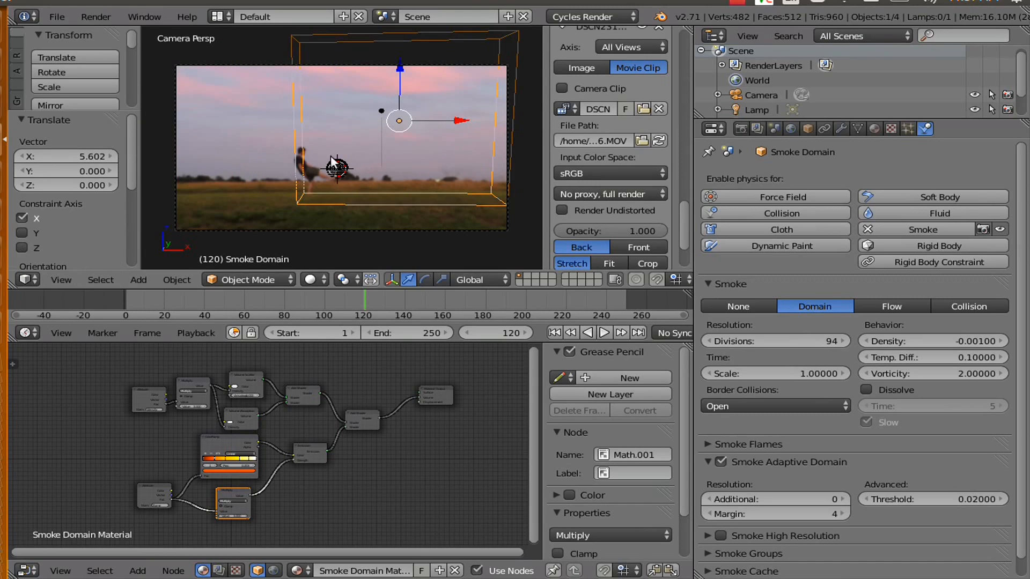
- Step back to frame 119 and scale the emitter sphere down to about 0.483 to approximate the soccer ball's size
scroll(342, 174, "up", 5)
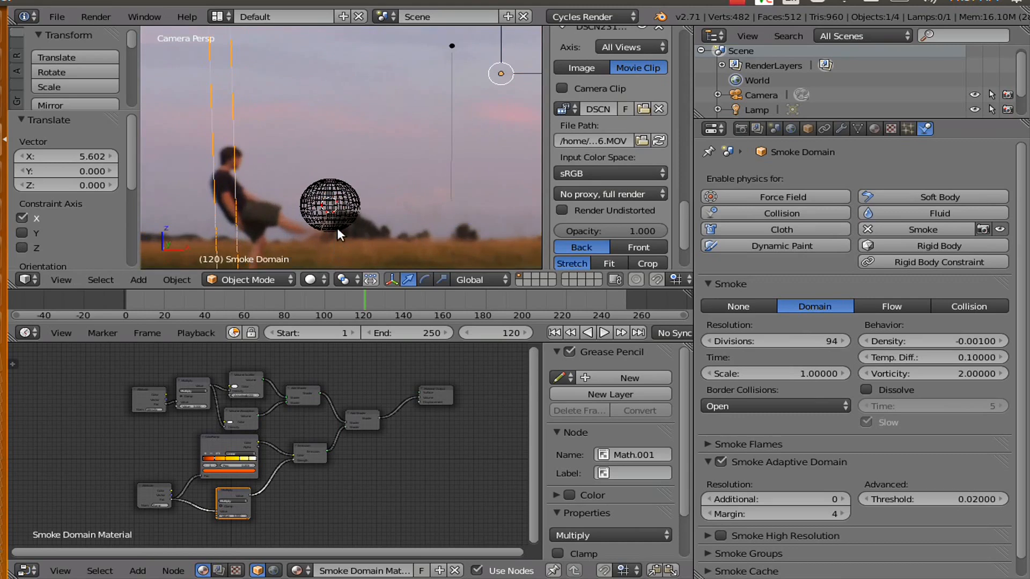
left_click(472, 333)
scroll(332, 254, "up", 1)
middle_click_drag(306, 231, 347, 145, "shift")
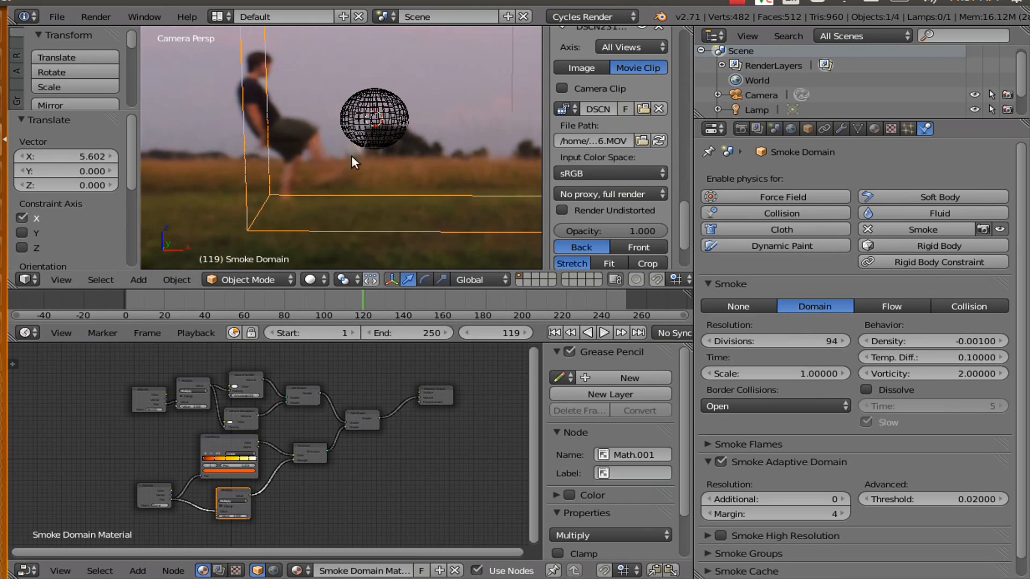
right_click(369, 124)
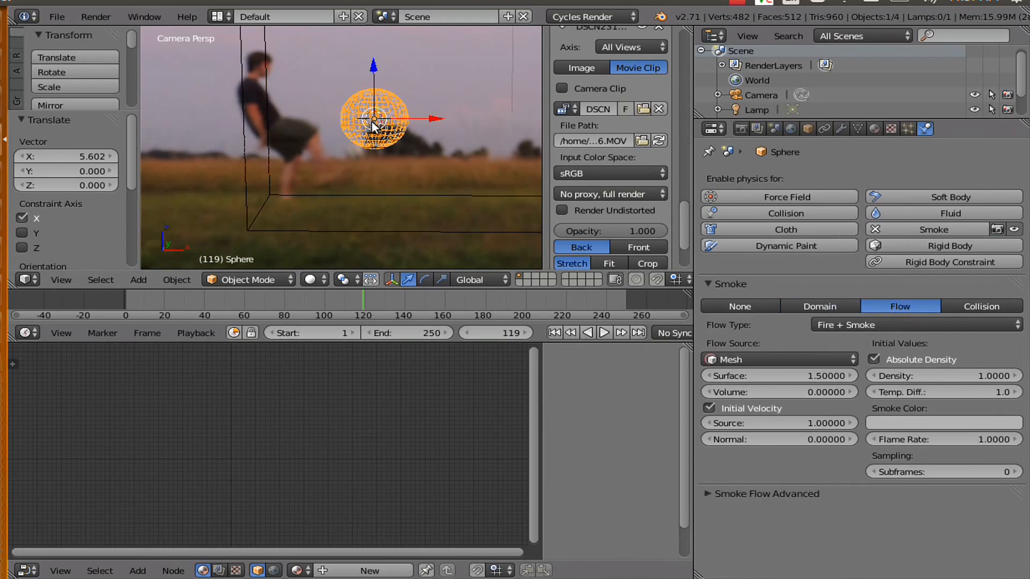
key("s")
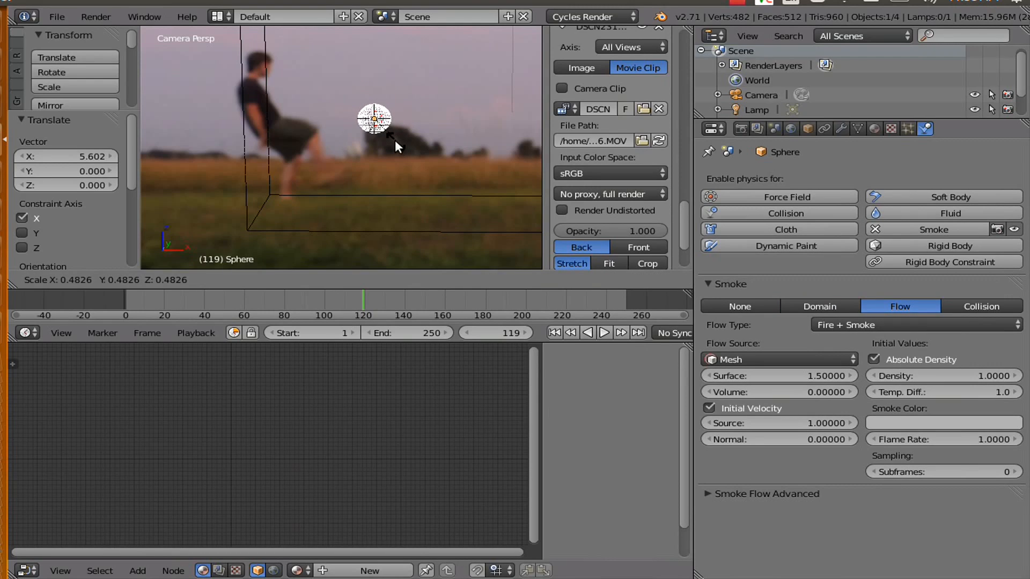
left_click(395, 140)
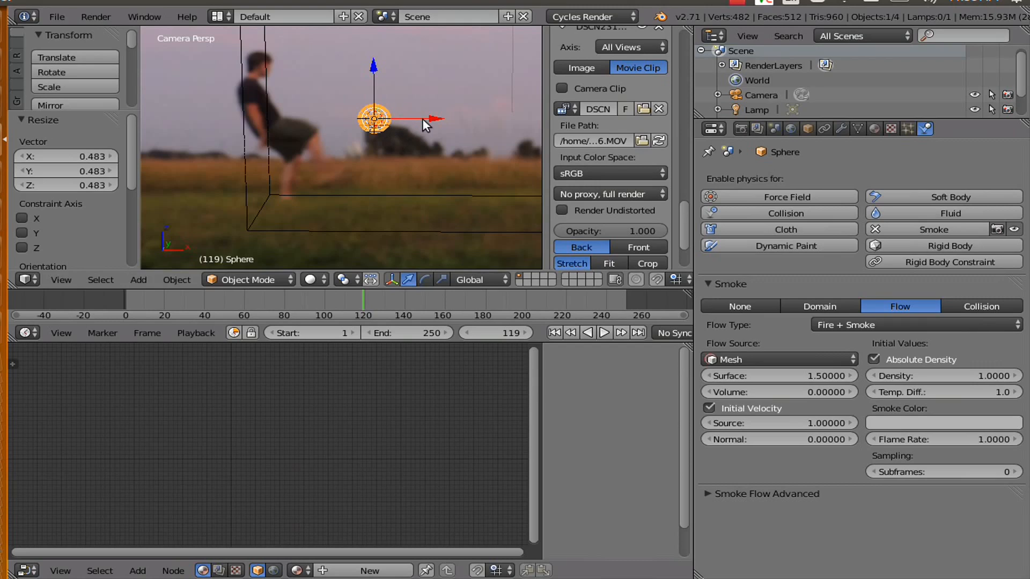
- At frame 120, lower the sphere about 0.48 units along Z to the player's foot and insert a Location keyframe
left_click(525, 333)
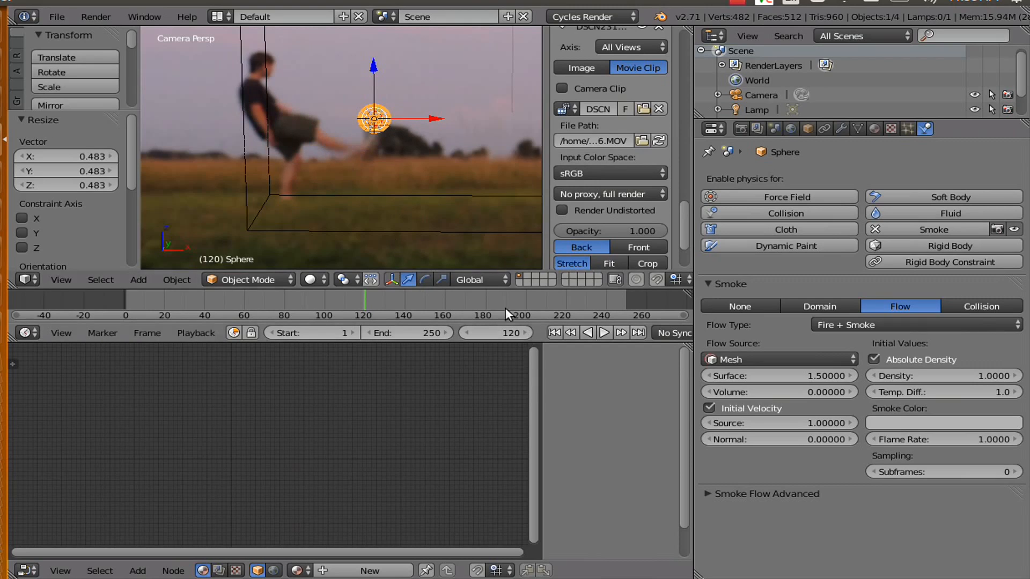
middle_click_drag(430, 118, 401, 164, "shift")
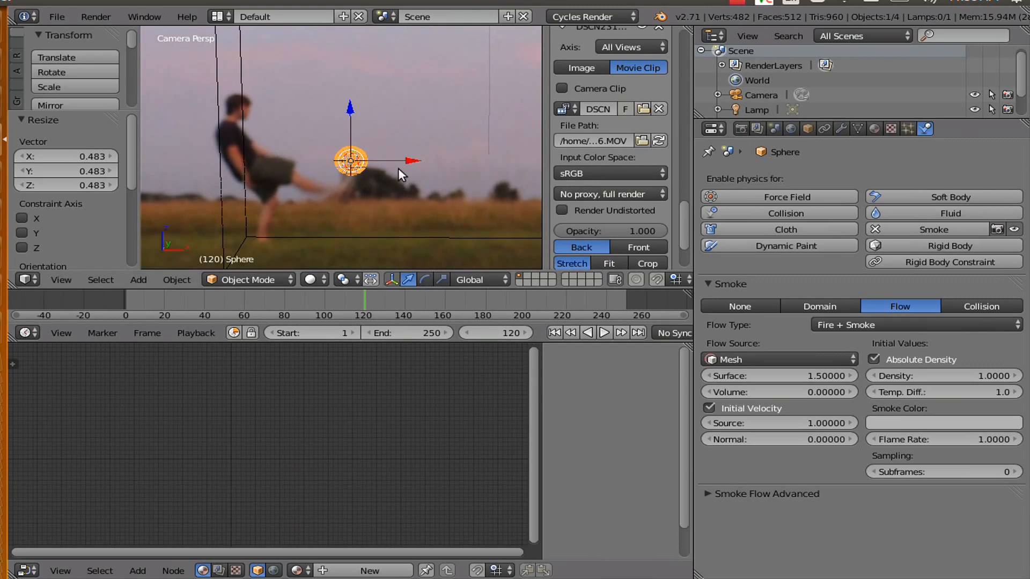
mouse_move(348, 122)
left_mouse_down()
mouse_move(352, 173)
mouse_move(364, 160)
mouse_move(353, 118)
left_mouse_up()
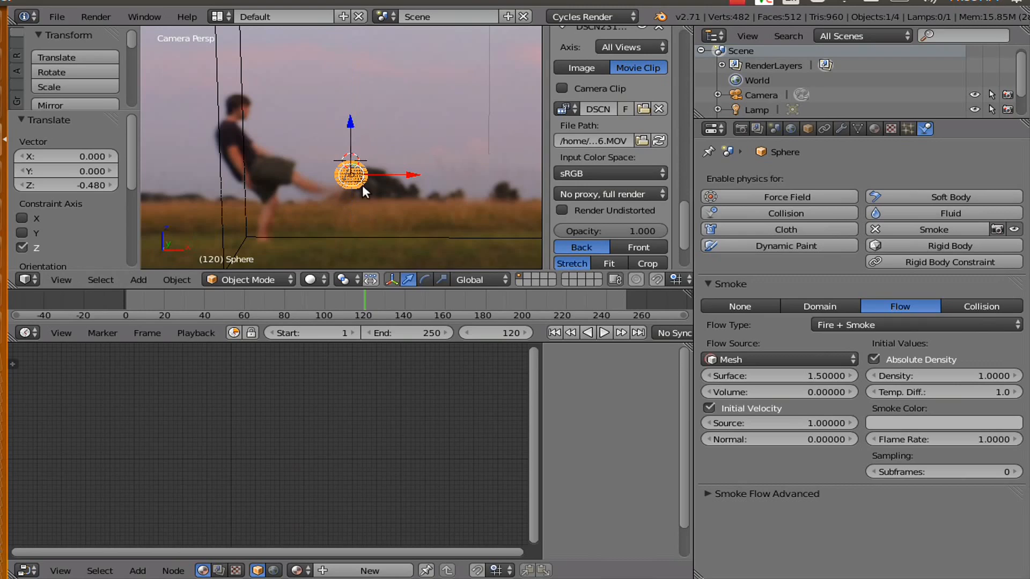
key("i")
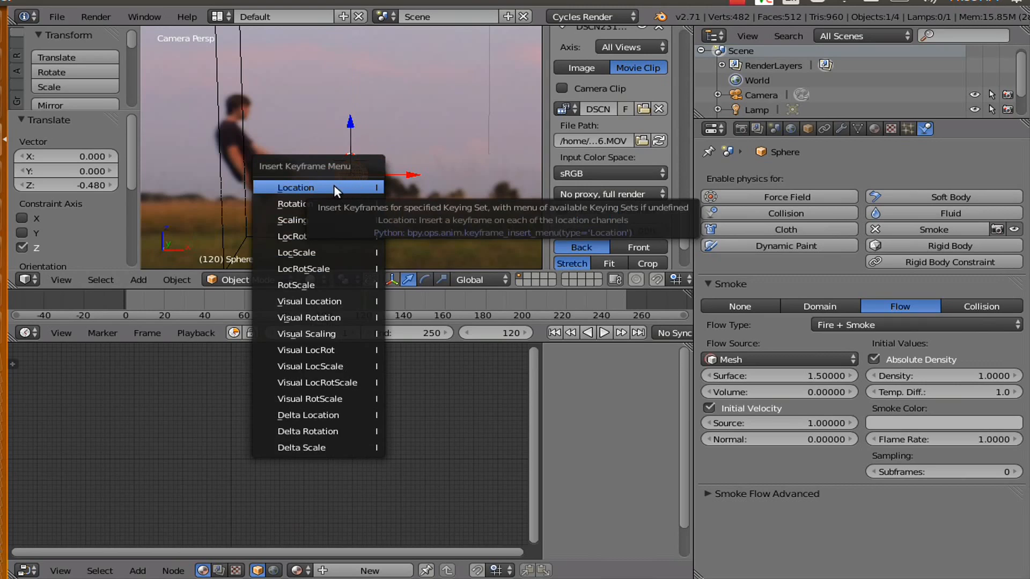
left_click(307, 188)
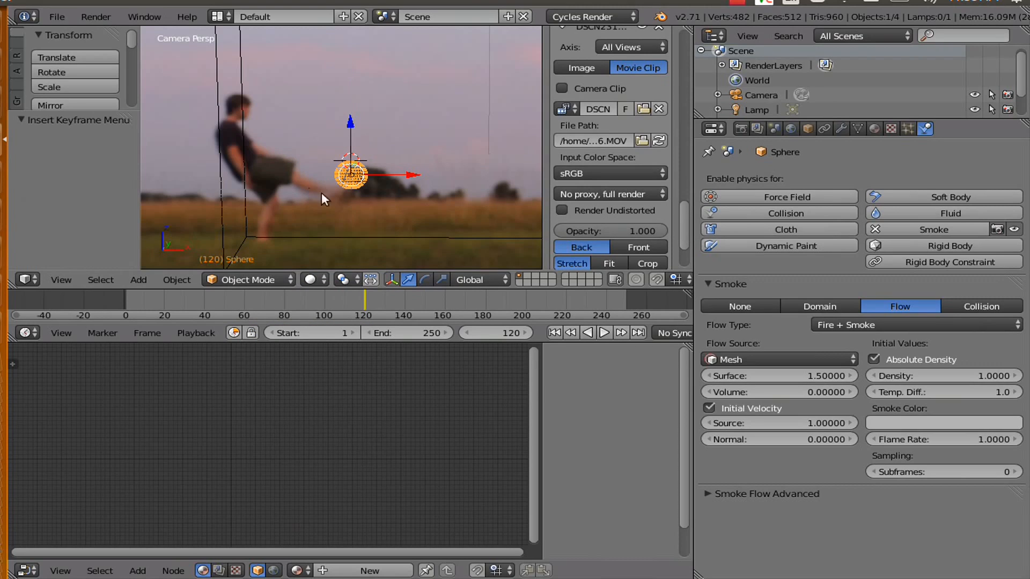
- At frame 121, move the sphere about 1.476 units up and 0.757 along X to match the ball, and insert a Location keyframe
left_click(526, 332)
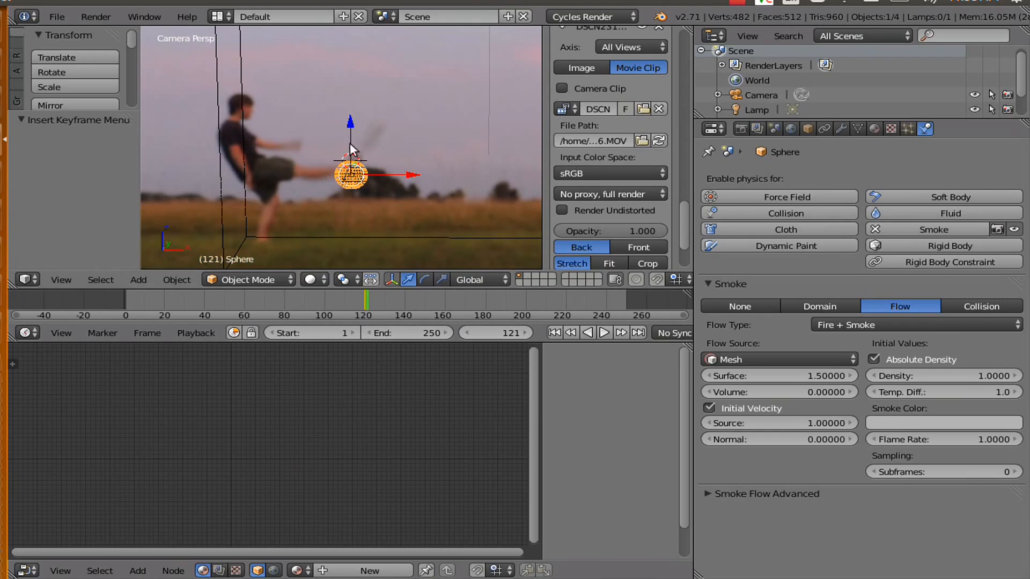
key("g")
key("z")
left_click(340, 82)
key("g")
key("x")
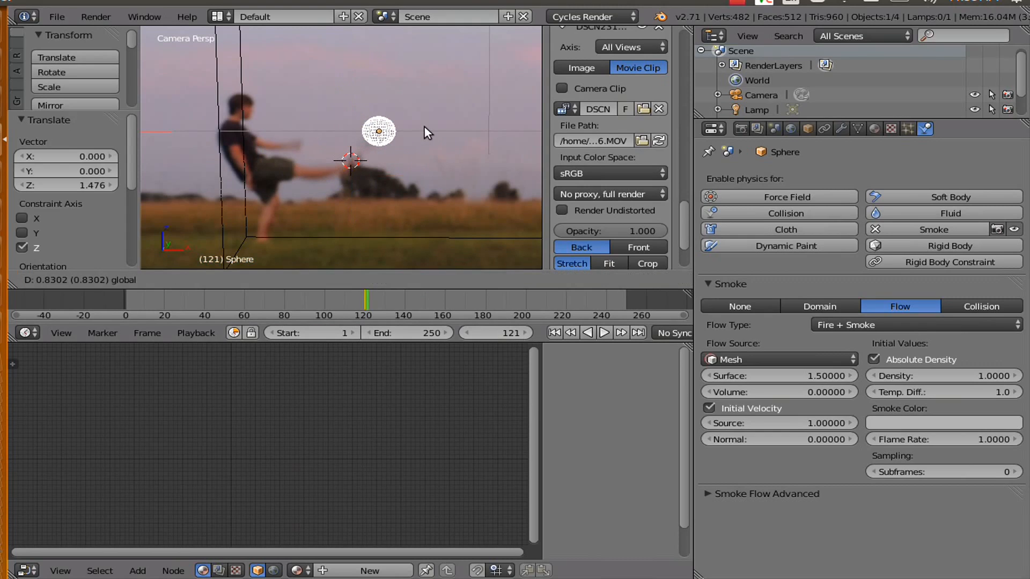
left_click(422, 127)
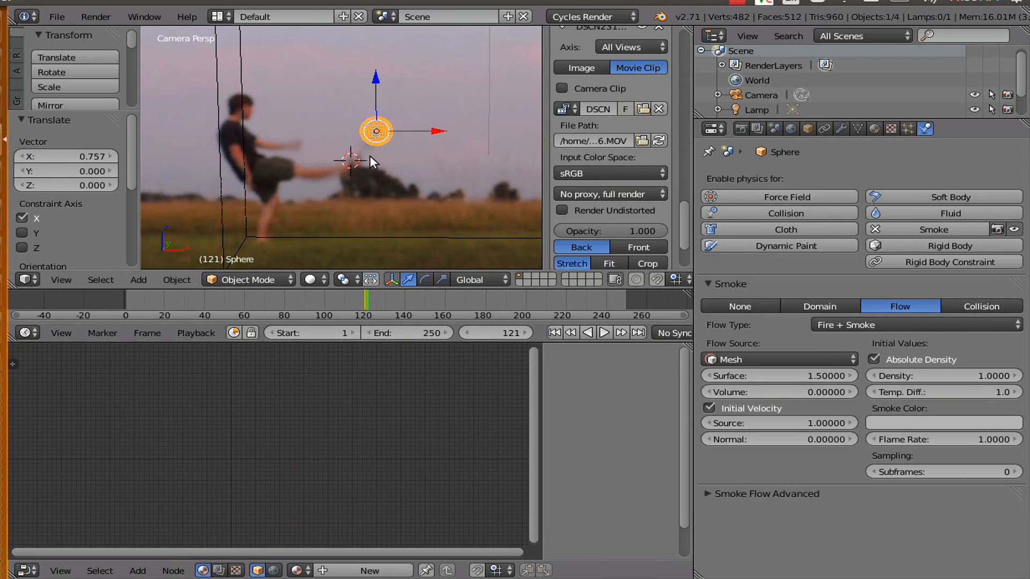
key("i")
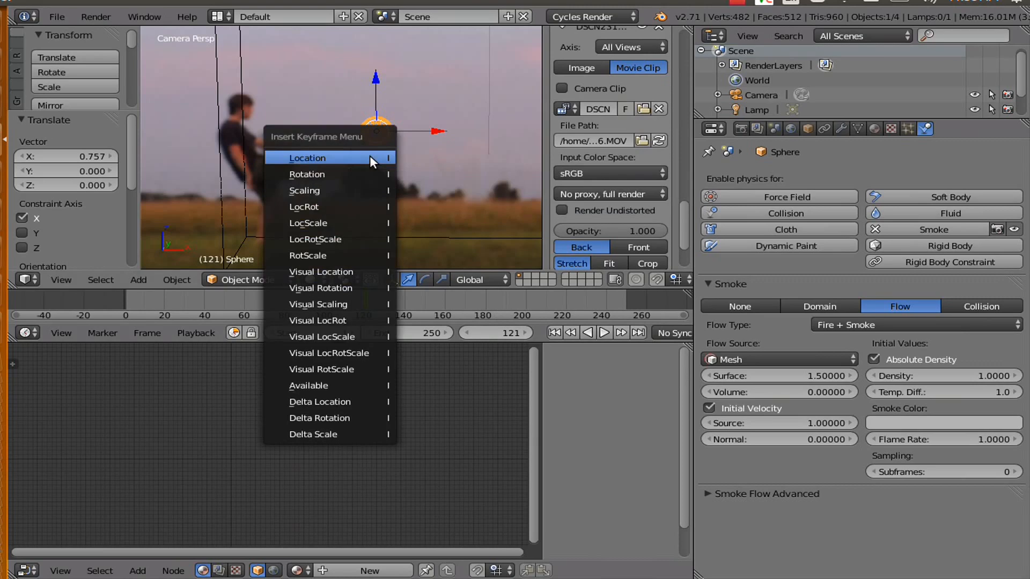
left_click(370, 159)
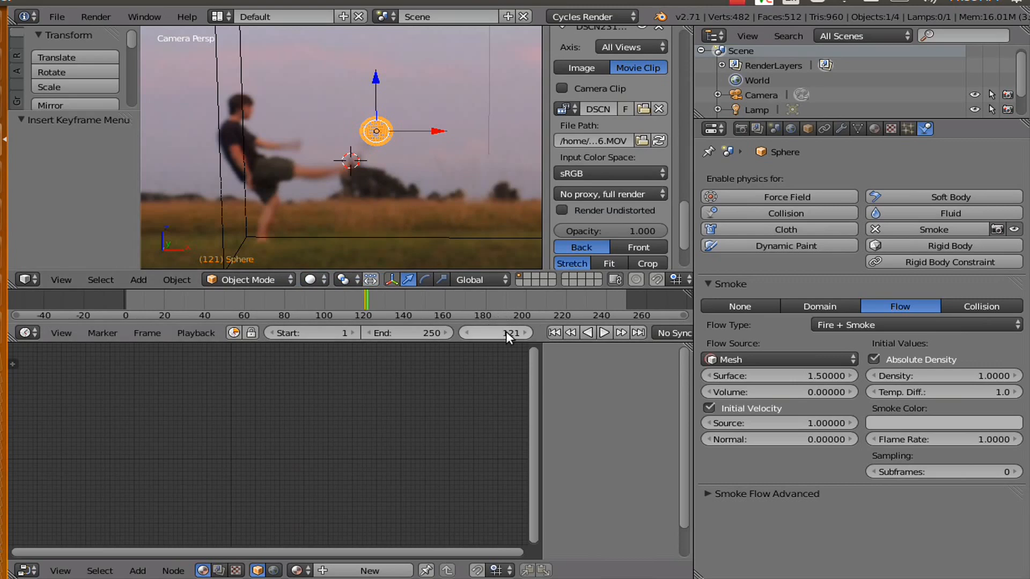
- At frame 122, move the sphere about 1.403 units up and 0.605 along X, and insert a Location keyframe
left_click(526, 333)
left_click_drag(380, 91, 371, 26)
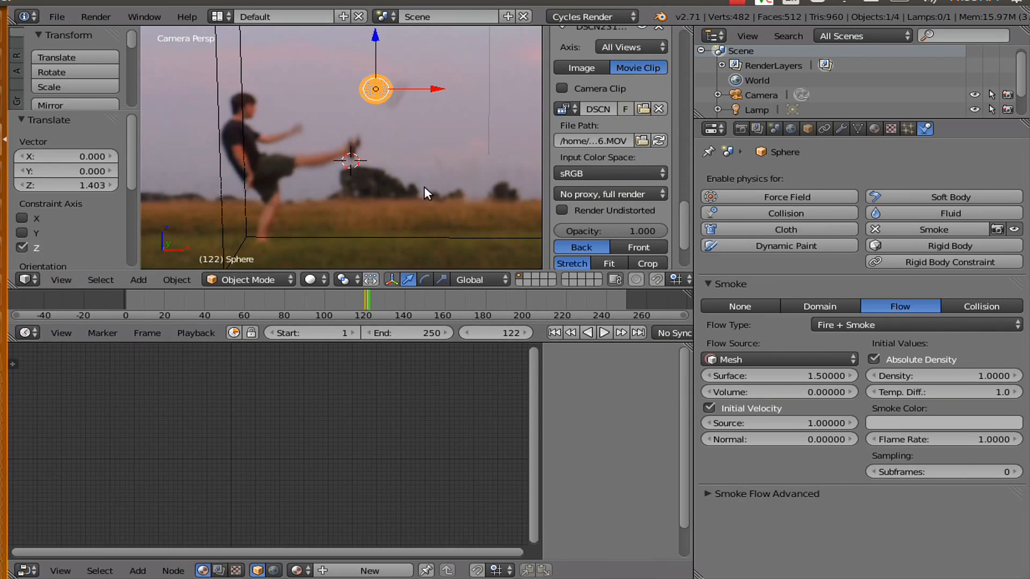
left_click_drag(416, 89, 432, 89)
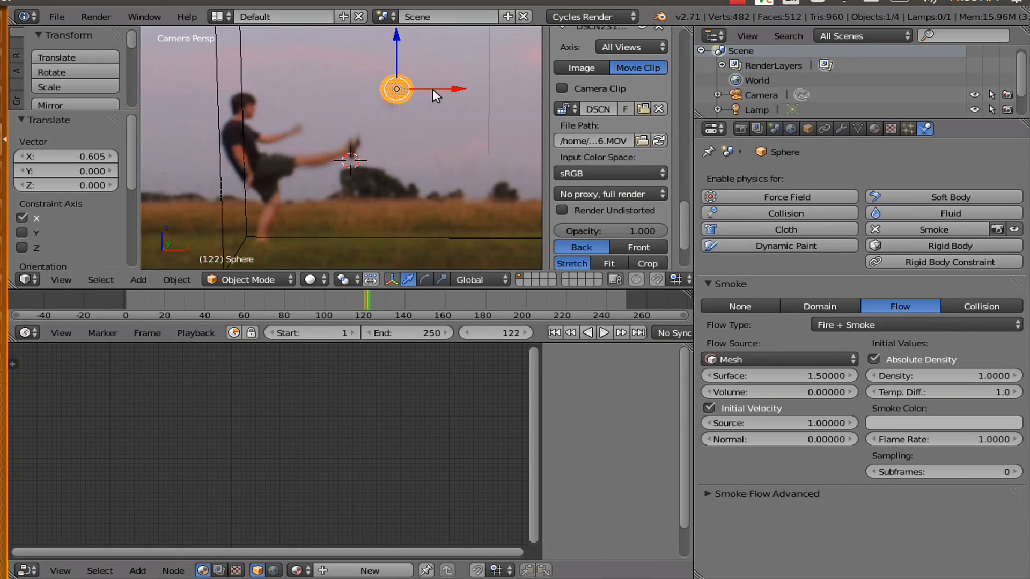
key("i")
left_click(413, 97)
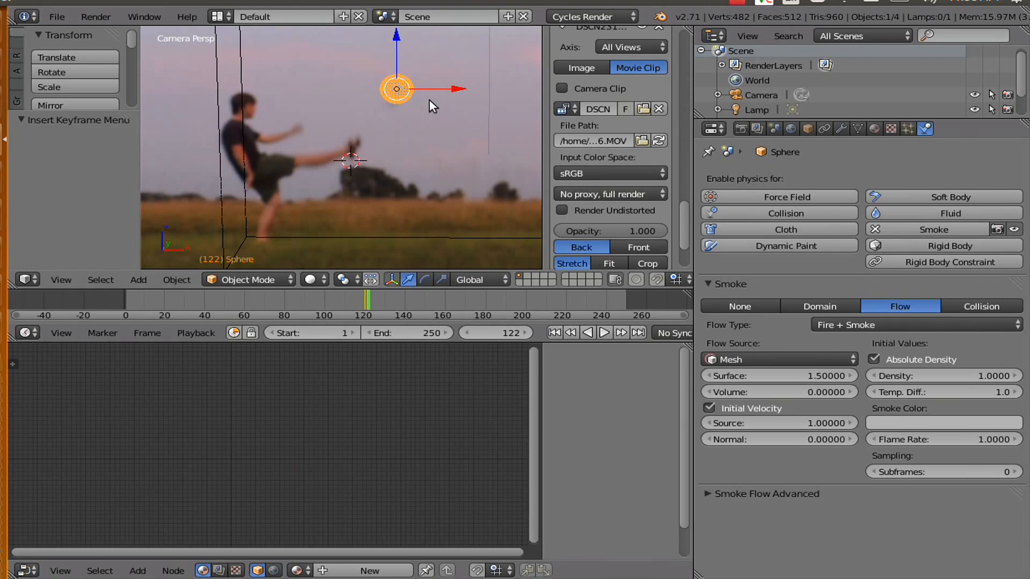
- At frame 123, align the sphere with the rising ball along Z and X, and insert a Location keyframe
scroll(429, 99, "down", 3)
middle_click_drag(441, 92, 352, 169, "shift")
scroll(385, 129, "up", 2)
left_click(525, 333)
left_click_drag(311, 185, 292, 134)
mouse_move(360, 178)
left_mouse_down()
mouse_move(370, 173)
mouse_move(358, 177)
left_mouse_up()
key("i")
left_click(319, 171)
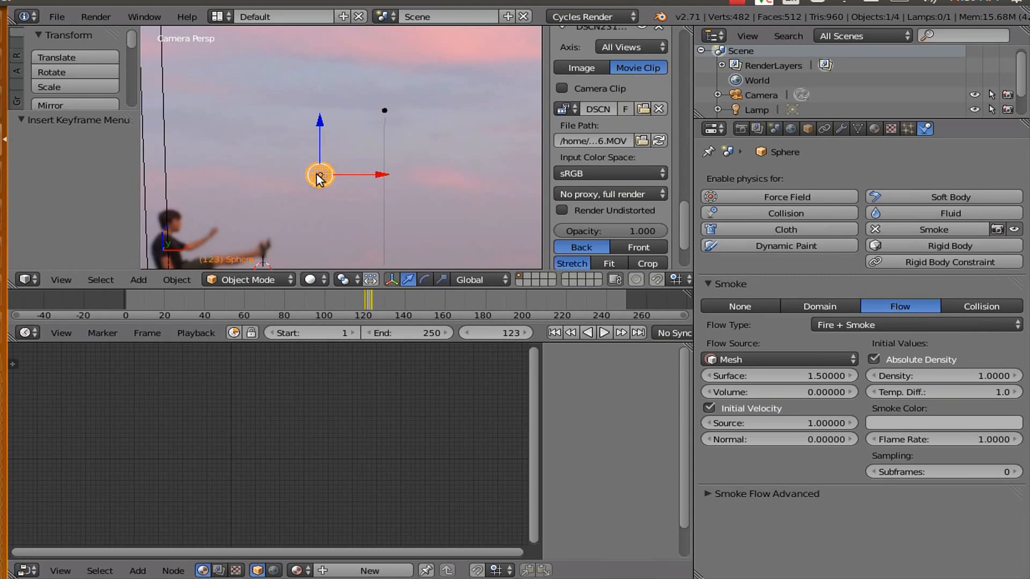
- At frame 124, move the sphere up and along X onto the blurred ball, and insert a Location keyframe
left_click(527, 333)
middle_click_drag(380, 144, 378, 195, "shift")
left_click_drag(315, 172, 313, 150)
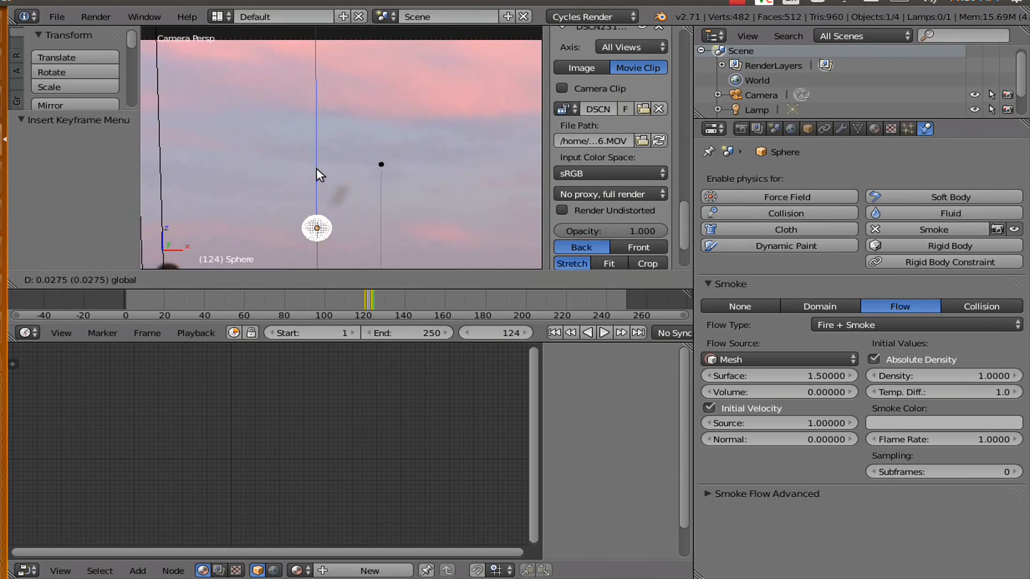
left_click_drag(365, 194, 391, 195)
key("i")
left_click(365, 194)
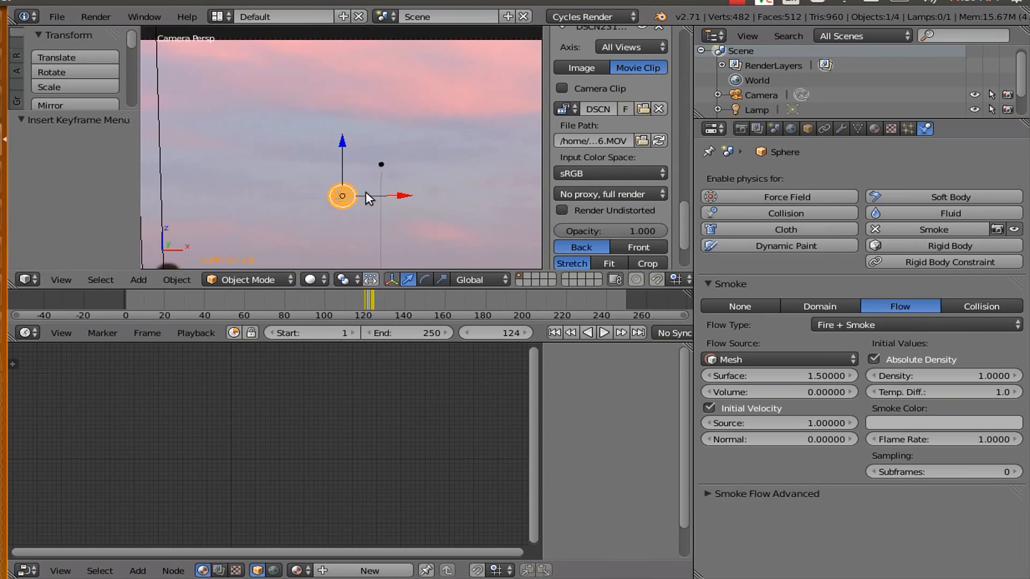
- At frame 125, raise the sphere and shift it about 0.35 units along X to follow the ball, and insert a Location keyframe
left_click(524, 332)
left_click_drag(340, 157, 381, 159)
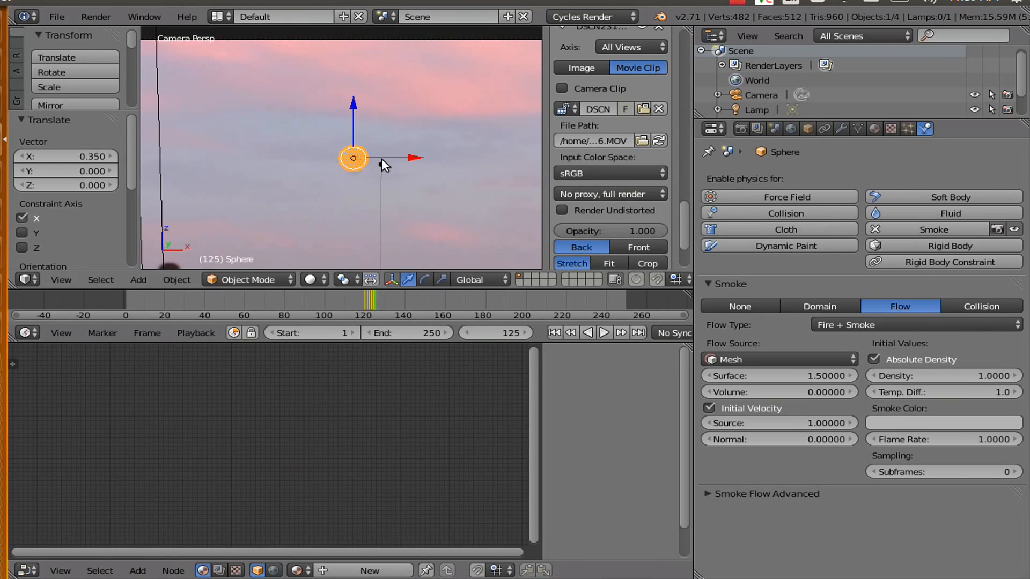
key("i")
left_click(381, 160)
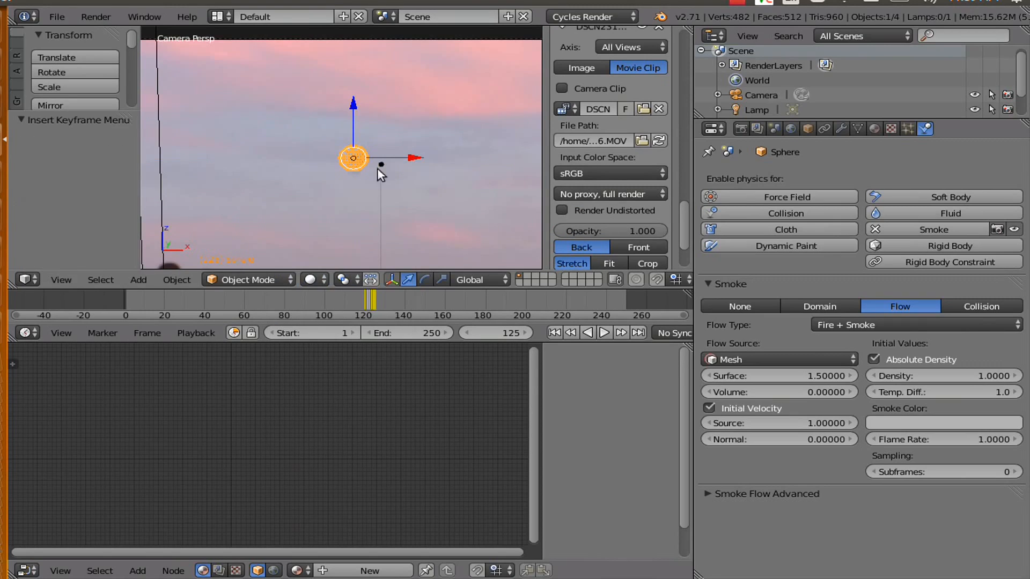
- At frame 126, reposition the sphere along Z and X over the ball and insert a Location keyframe
left_click(528, 333)
left_click_drag(349, 109, 350, 75)
left_click_drag(413, 129, 429, 125)
left_click_drag(374, 72, 374, 77)
key("i")
left_click(397, 105)
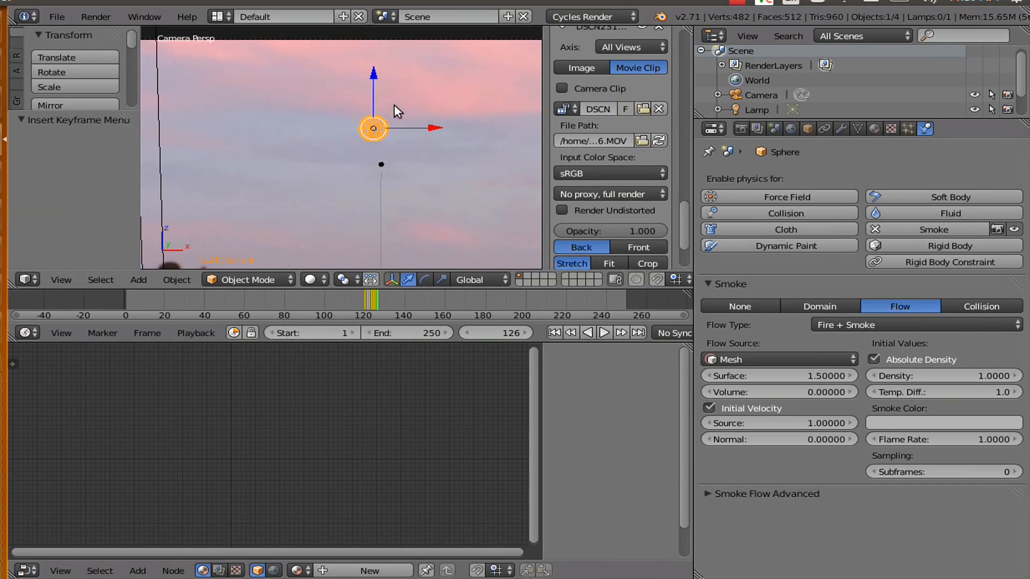
- At frame 127, raise the sphere onto the ball, shift it about 0.64 units along X, and insert a Location keyframe
left_click(528, 332)
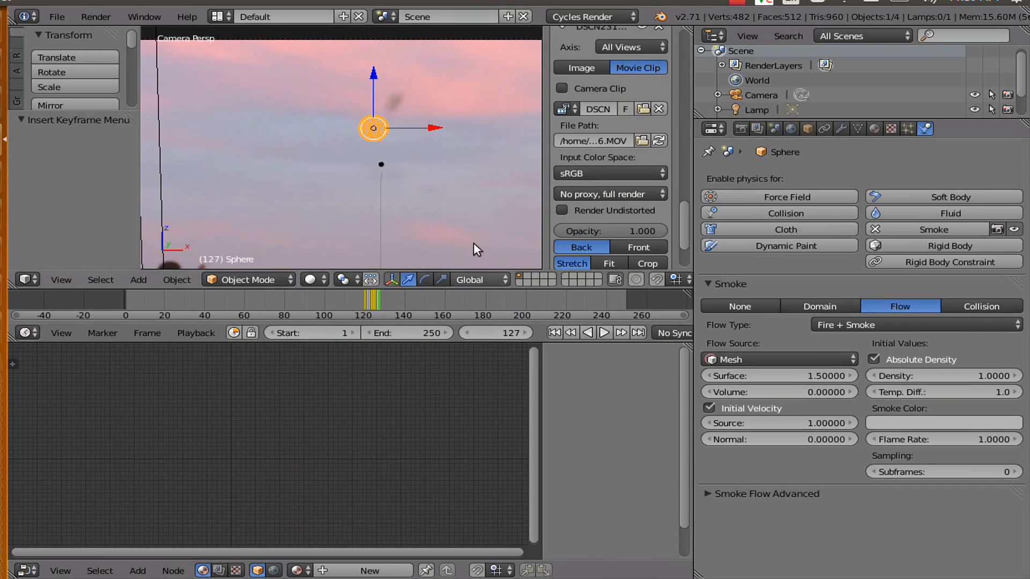
left_click_drag(380, 90, 428, 100)
key("i")
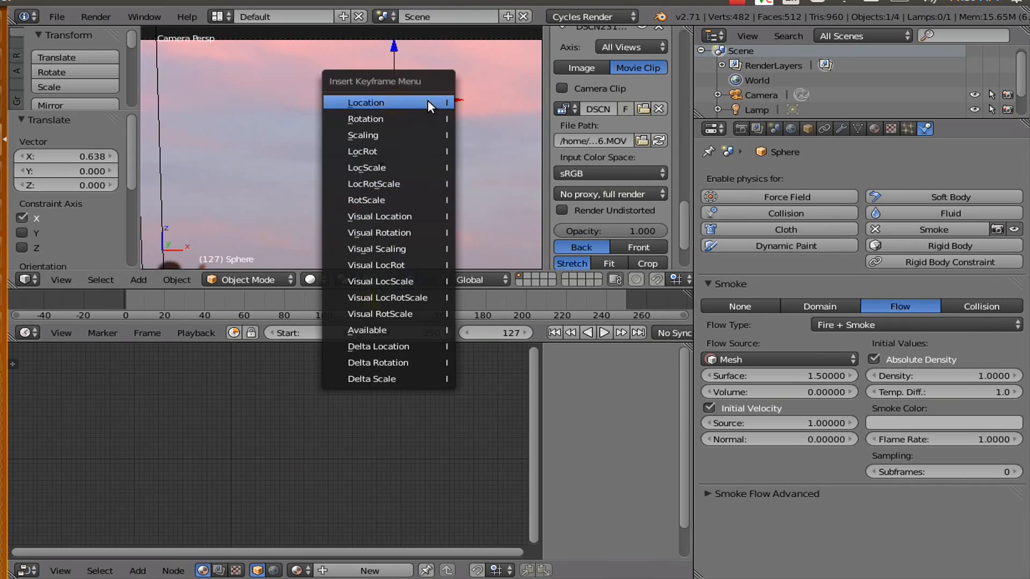
left_click(427, 100)
- At frame 128, raise the sphere about 1.18 units, fine-tune it along X and Z over the ball, and insert a Location keyframe
left_click(528, 332)
left_click_drag(396, 69, 387, 30)
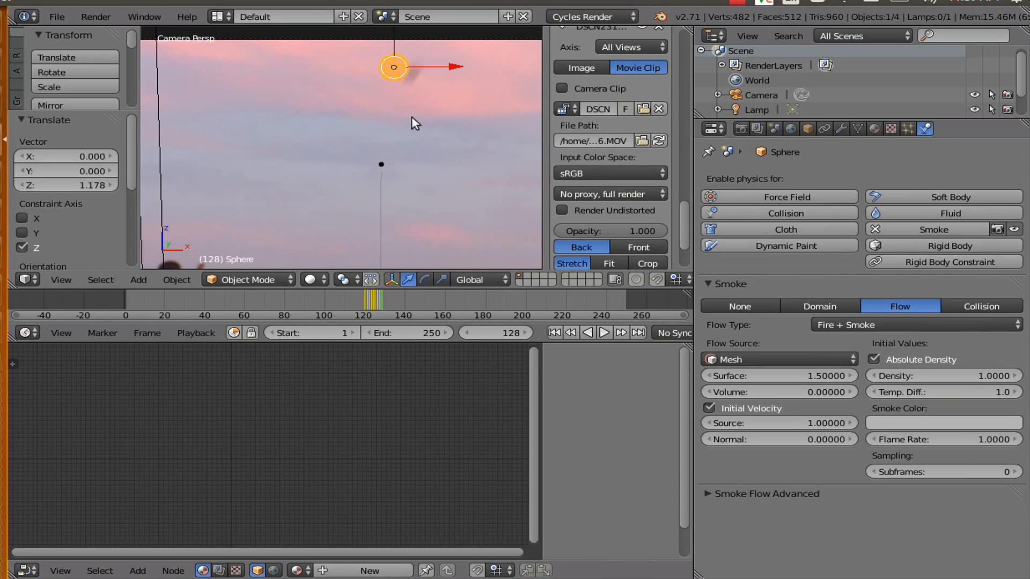
left_click(439, 60)
key("g")
key("x")
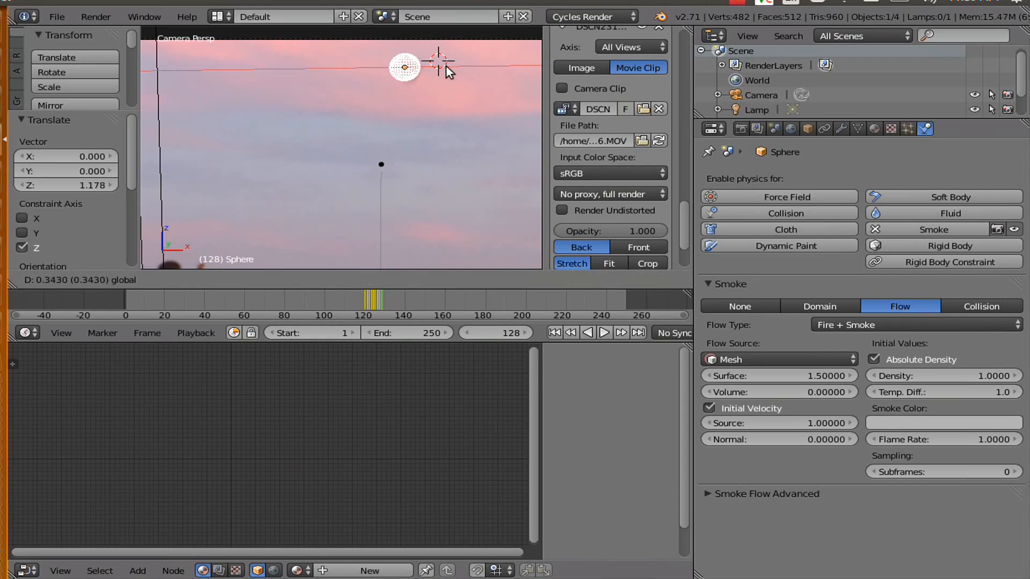
left_click(445, 66)
key("g")
key("z")
left_click(405, 53)
key("i")
left_click(402, 70)
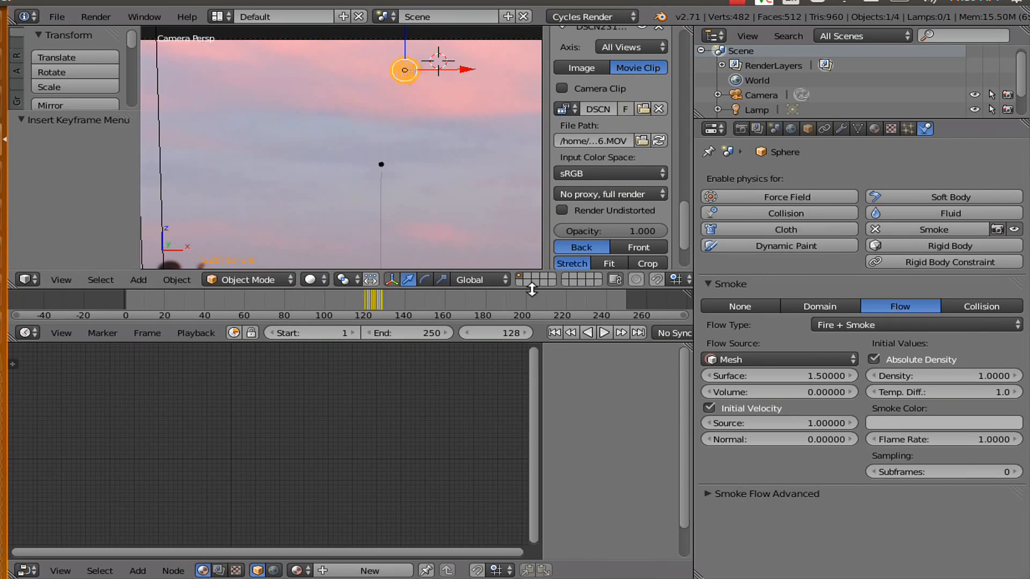
- At frame 129, move the sphere up about 0.98 units and along X about 0.6 units, and insert a Location keyframe
key("Right")
key("g")
key("z")
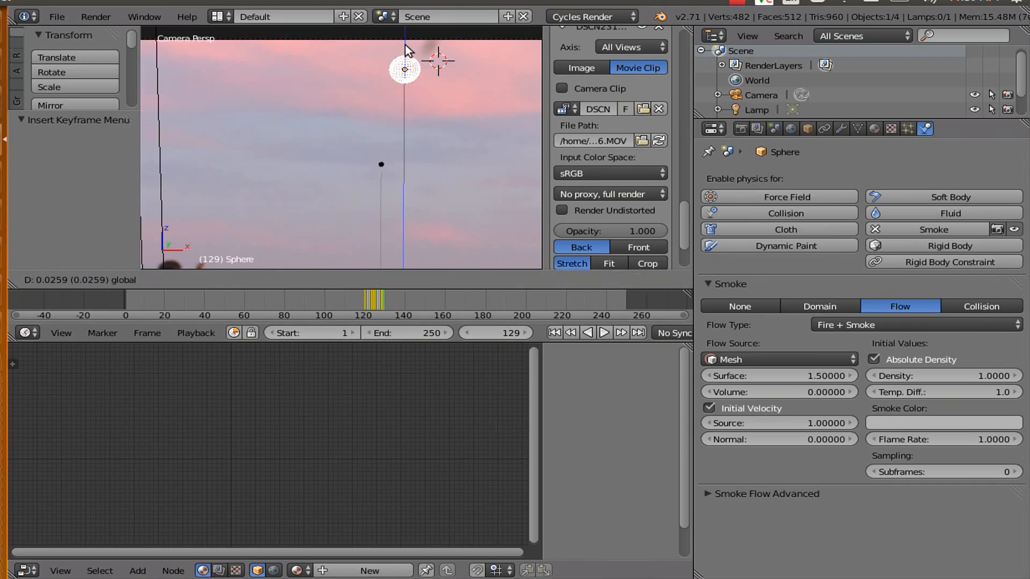
left_click(414, 223)
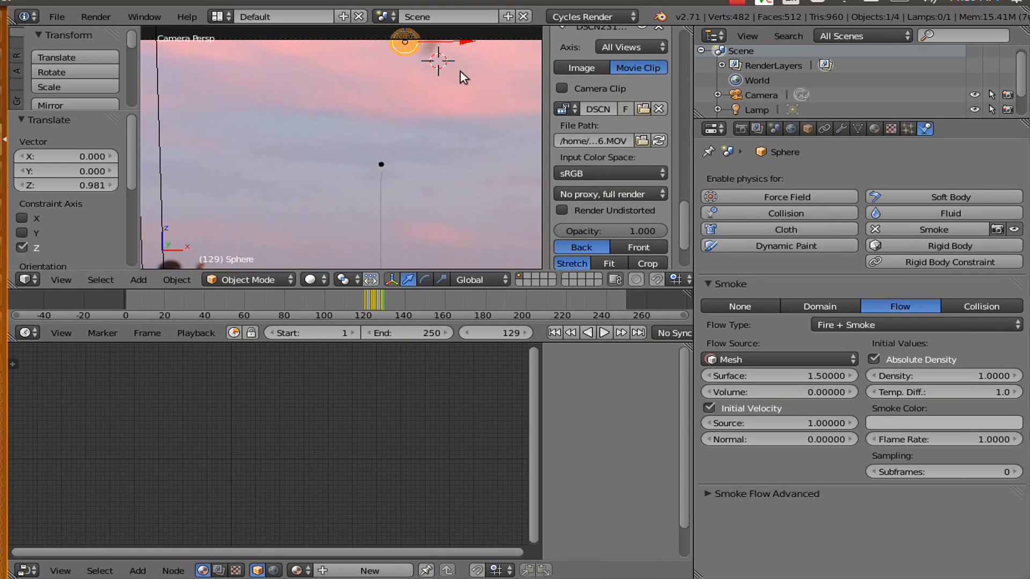
key("g")
key("z")
key("x")
left_click(449, 46)
key("i")
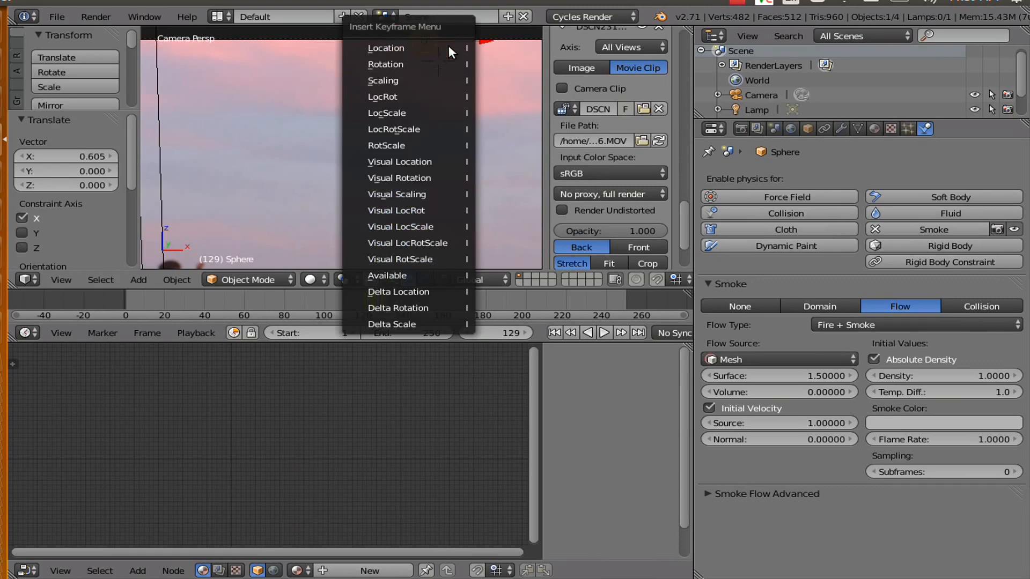
left_click(442, 51)
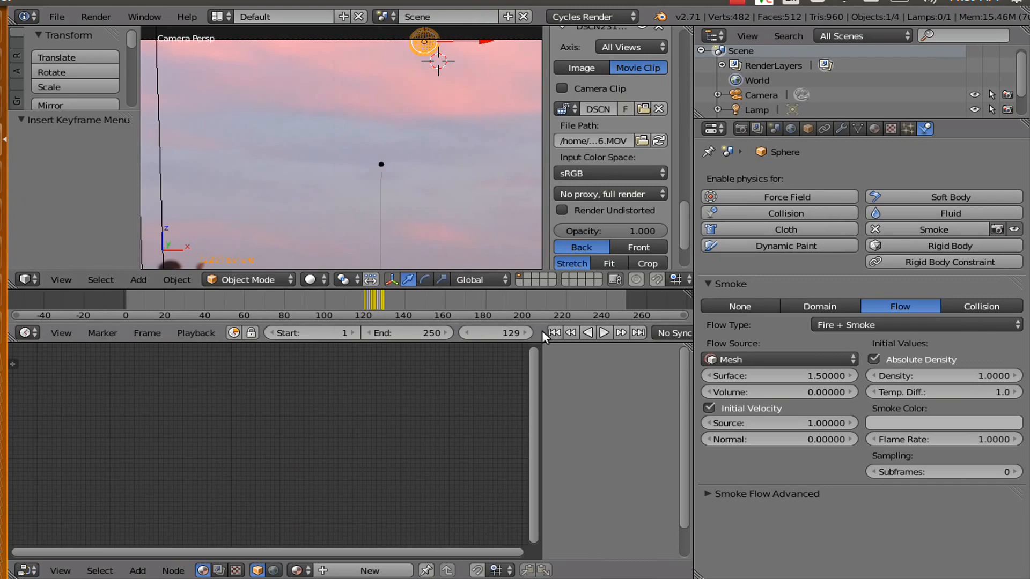
- At frame 130, move the sphere along Z and X to just above the footage's upper edge, and insert a Location keyframe
left_click(526, 333)
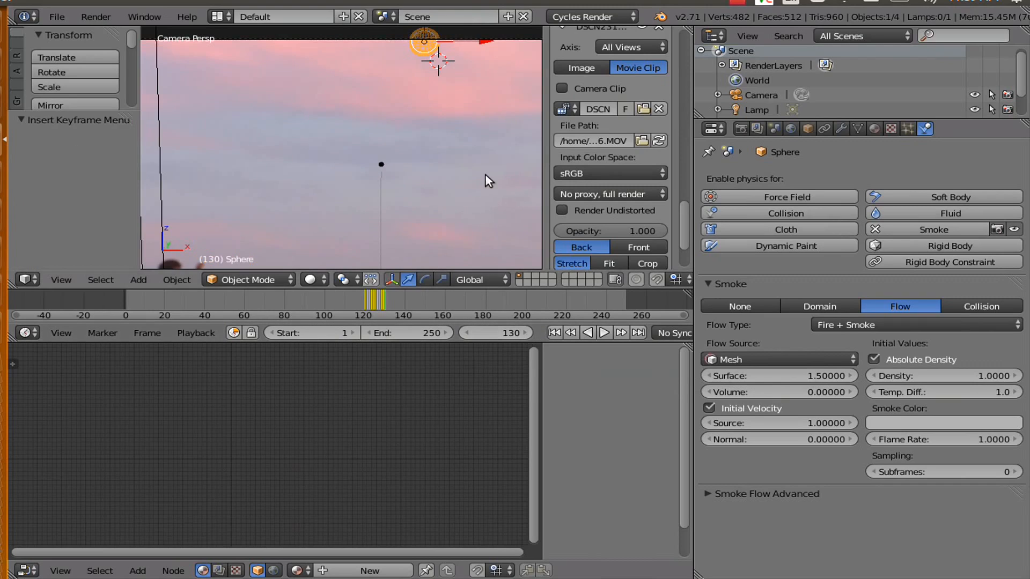
scroll(485, 173, "down", 3)
scroll(417, 105, "down", 3)
key("g")
key("z")
left_click(378, 79)
key("g")
key("x")
left_click(415, 83)
key("i")
left_click(394, 115)
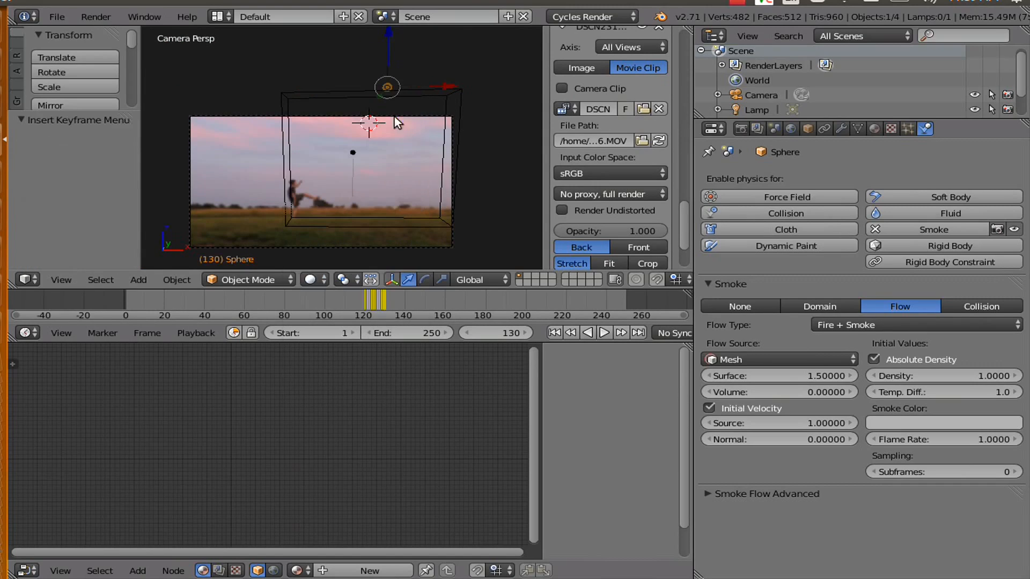
- At frame 131, raise the sphere about 2.25 units, shift it about 2.1 units along X, and insert a Location keyframe
left_click(526, 333)
key("g")
key("z")
left_click(433, 247)
key("g")
key("x")
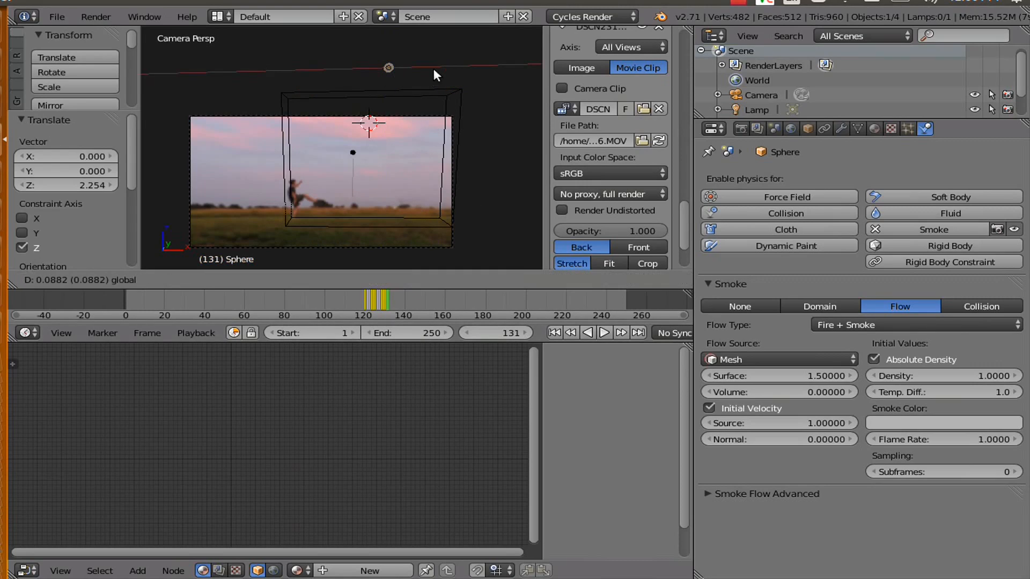
left_click(446, 67)
key("i")
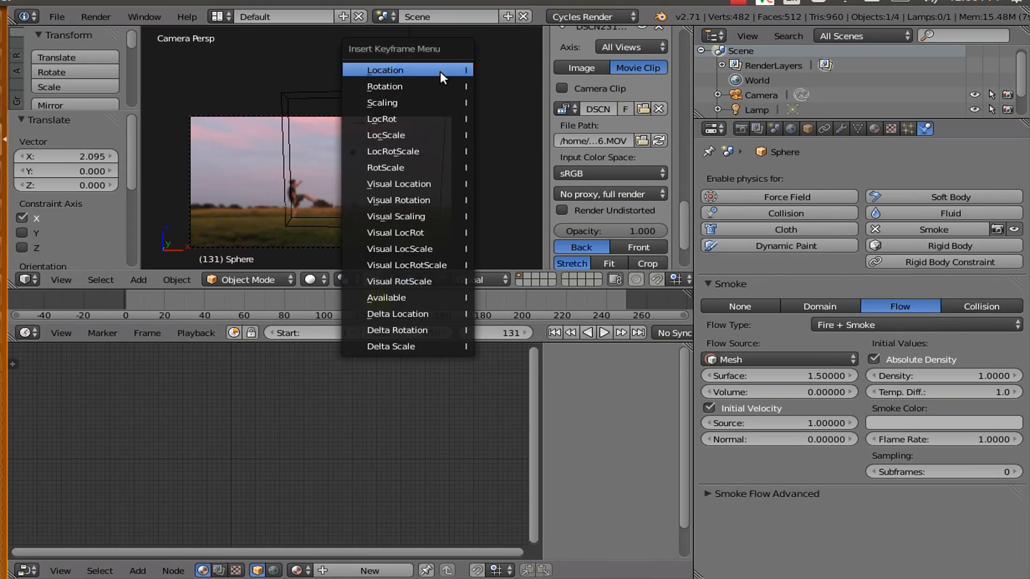
left_click(439, 71)
- At frame 132, raise the sphere about 0.94 units, shift it about 0.52 units along X, and insert a Location keyframe
left_click(526, 333)
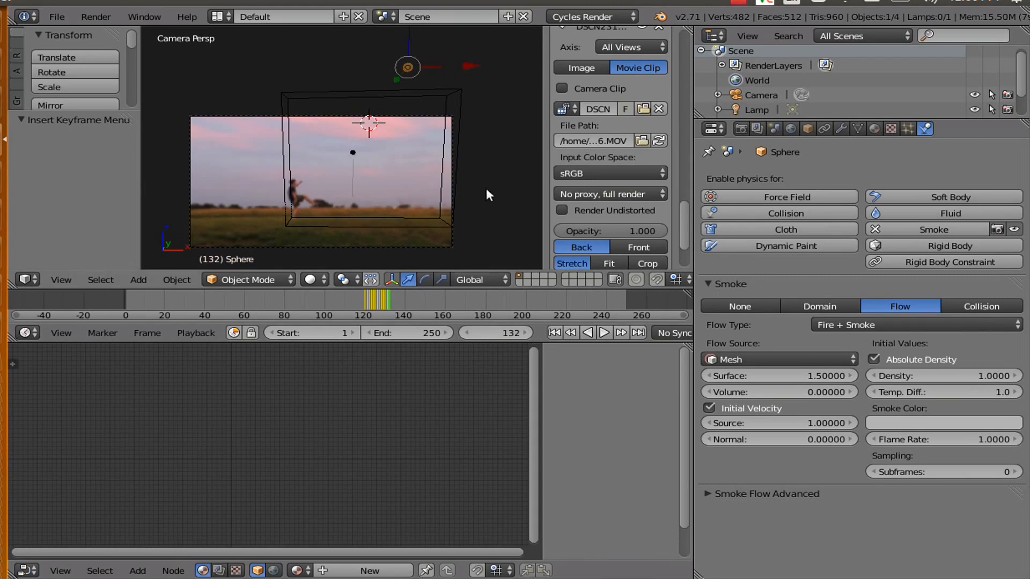
key("g")
key("z")
left_click(406, 32)
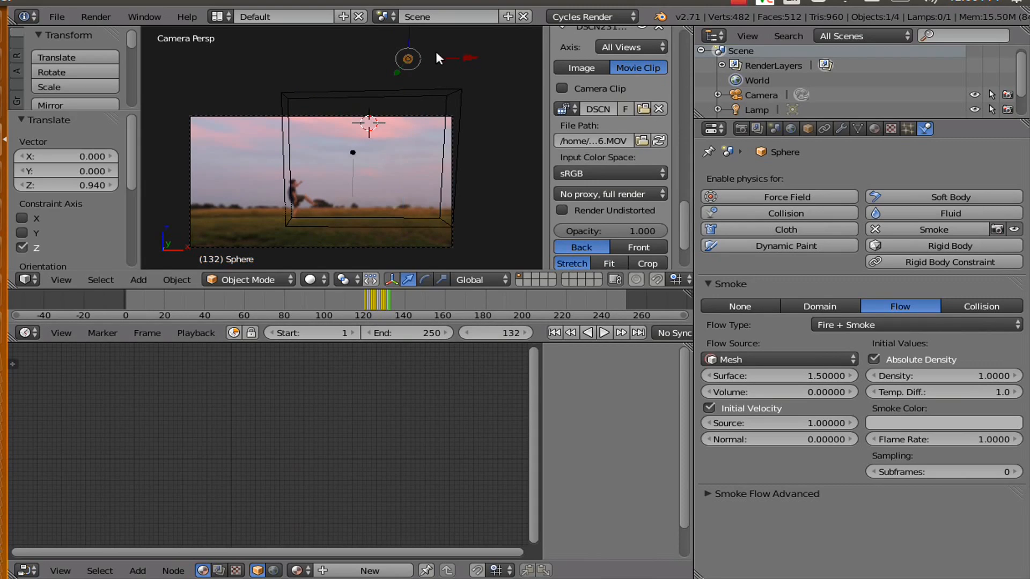
key("g")
key("x")
left_click(446, 64)
key("i")
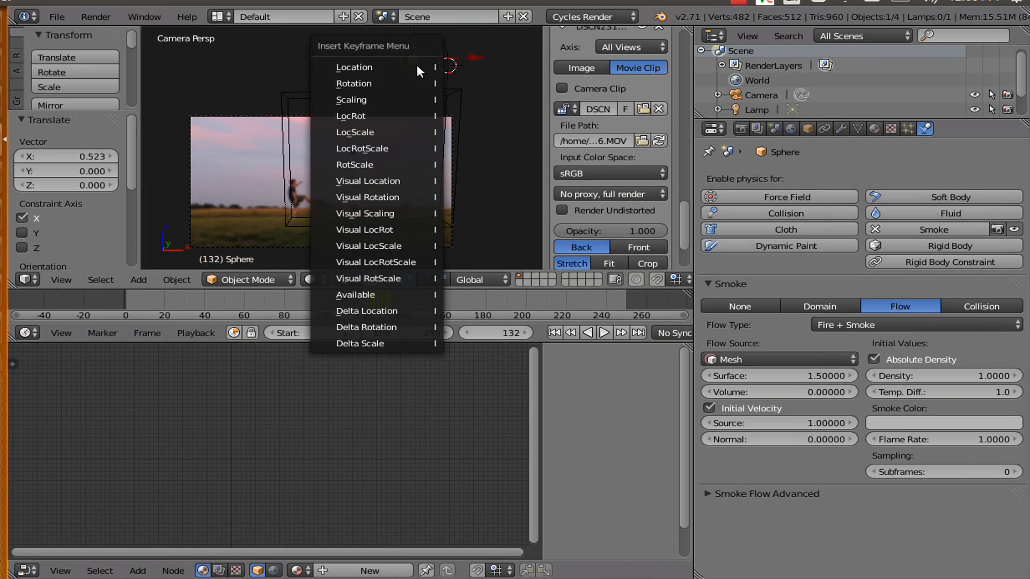
left_click(417, 65)
- Step back through the keyframed frames and forward to frame 129 to check the sphere's path against the ball
left_click(462, 335)
left_click(468, 328)
left_click(468, 329)
left_click(467, 329)
left_click(468, 329)
left_click(467, 329)
left_click(467, 329)
left_click(468, 329)
left_click(468, 329)
left_click(468, 328)
left_click(467, 329)
left_click(467, 329)
scroll(342, 233, "up", 3)
middle_click_drag(322, 232, 325, 145, "shift")
left_click(526, 331)
left_click(526, 331)
left_click(526, 331)
left_click(526, 330)
left_click(526, 330)
left_click(526, 331)
left_click(526, 331)
left_click(526, 331)
scroll(426, 159, "down", 3)
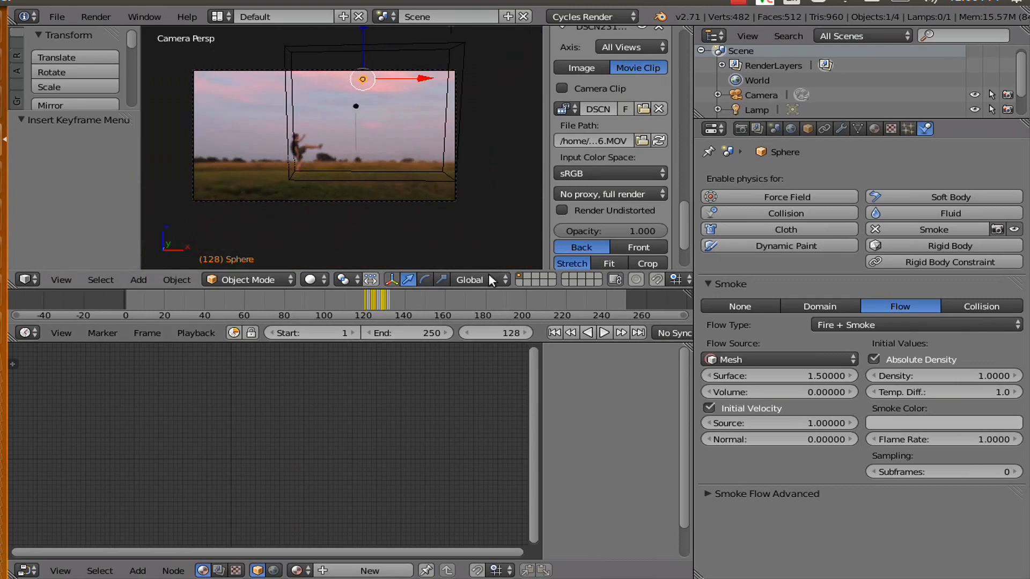
left_click(527, 333)
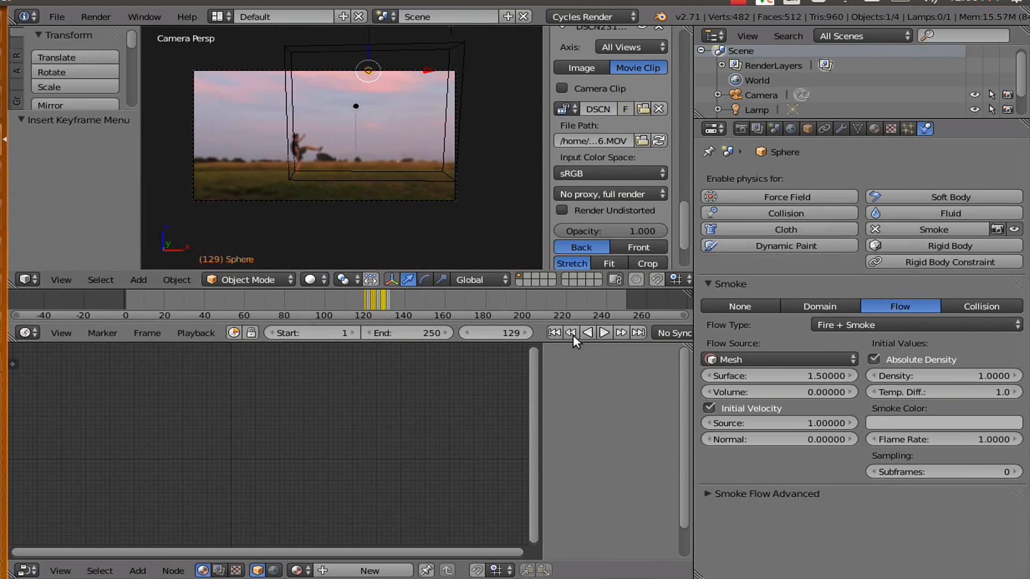
scroll(356, 127, "down", 1)
scroll(356, 127, "up", 2)
- Play the simulation from frame 1 to about frame 22 and examine the smoke emitted before the kick
left_click(554, 333)
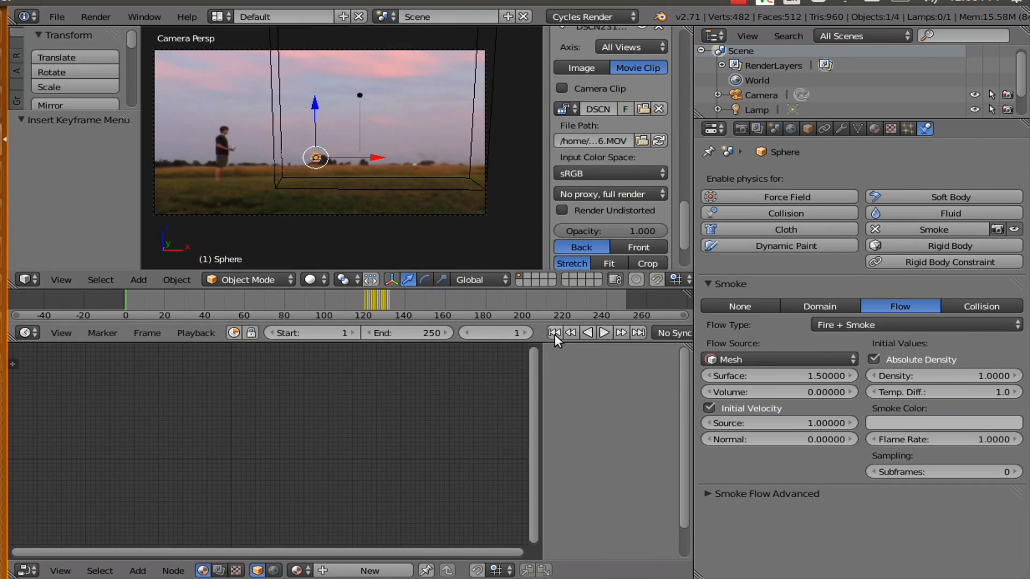
left_click(604, 332)
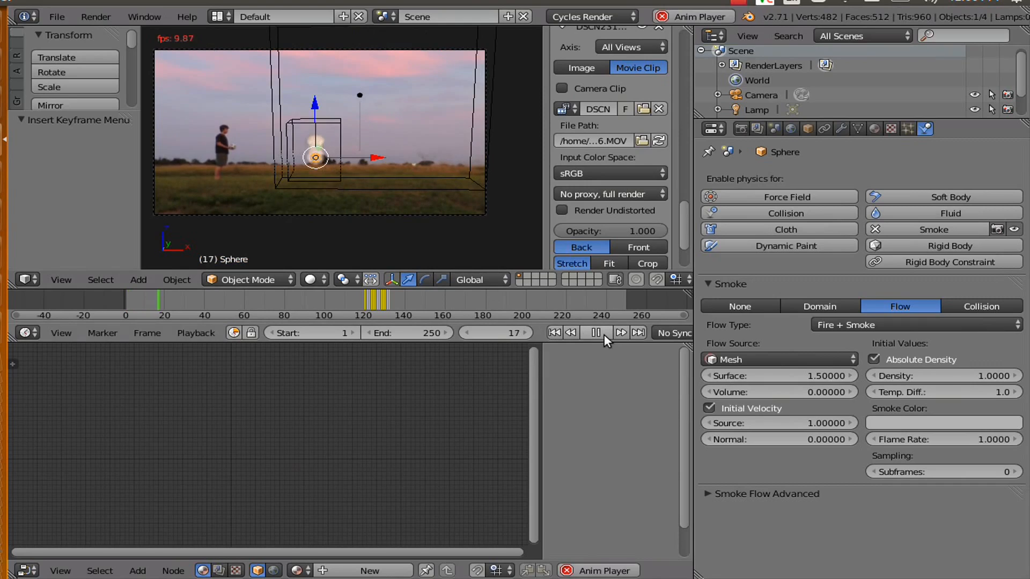
left_click(603, 333)
scroll(336, 144, "up", 4)
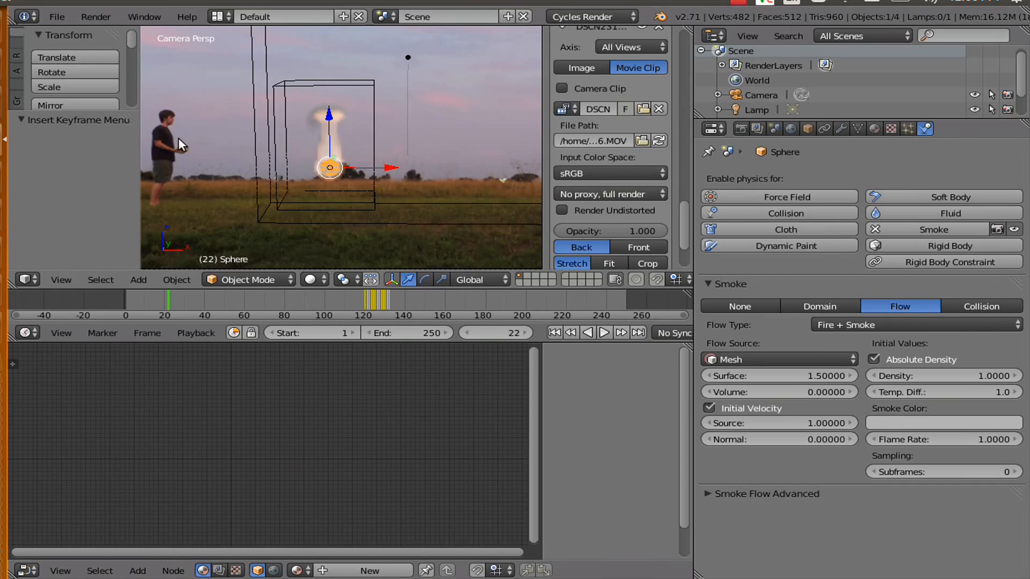
scroll(230, 174, "down", 2)
middle_click_drag(267, 153, 269, 163, "shift")
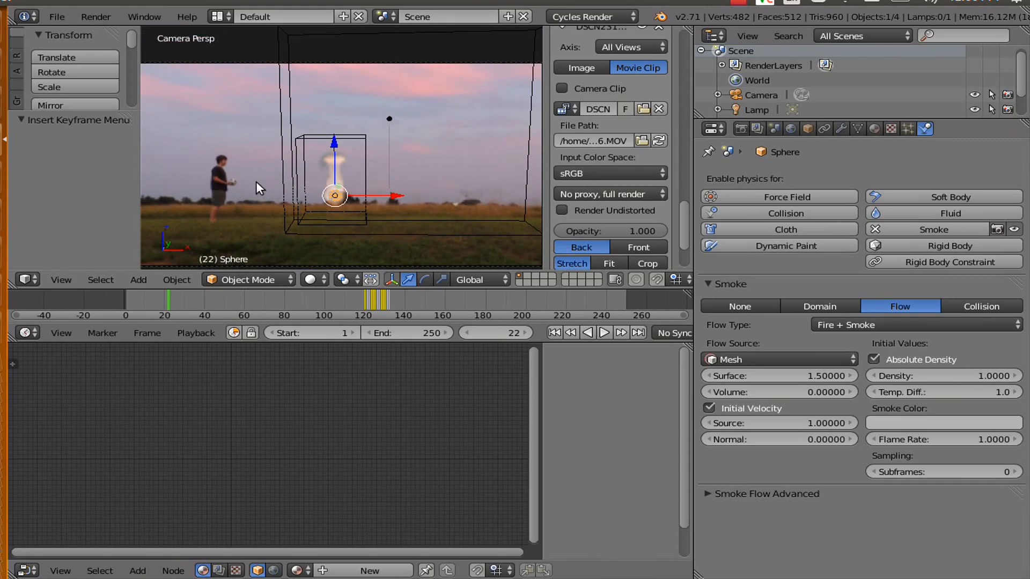
right_click(334, 195)
right_click(335, 196)
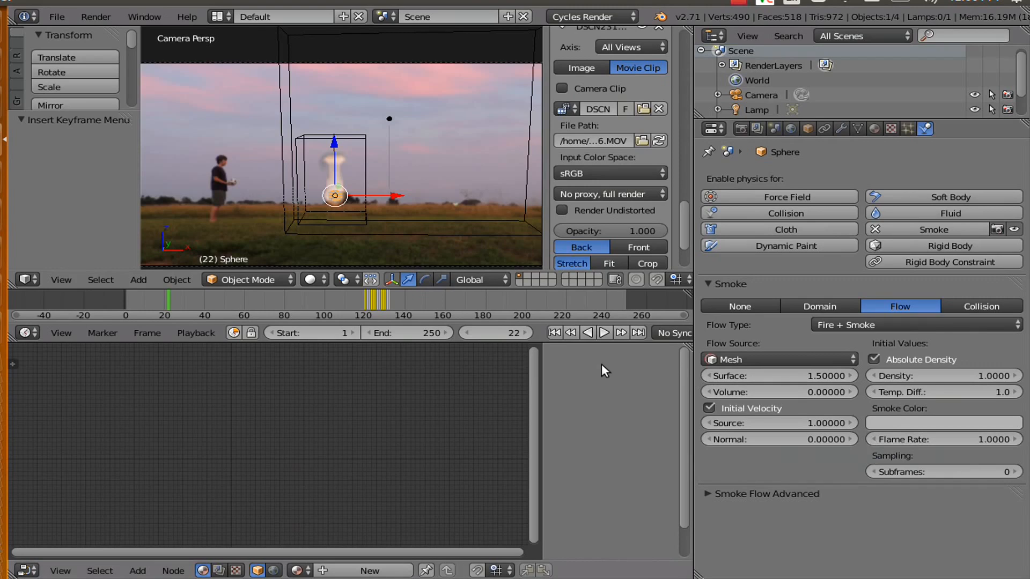
- At frame 119, set the sphere's smoke flow Surface and Flame Rate to 0 and keyframe both values
left_click(361, 298)
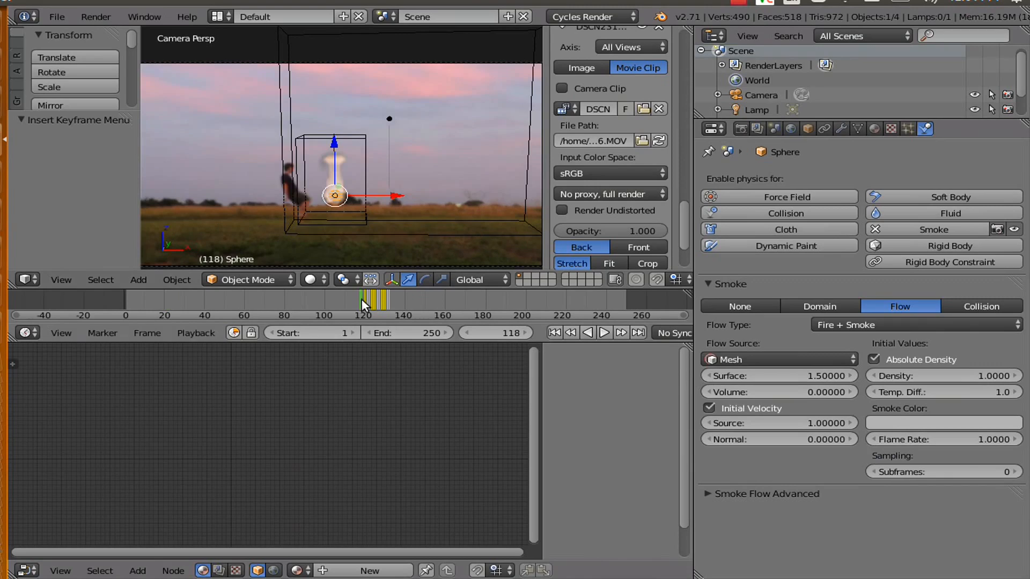
left_click(465, 331)
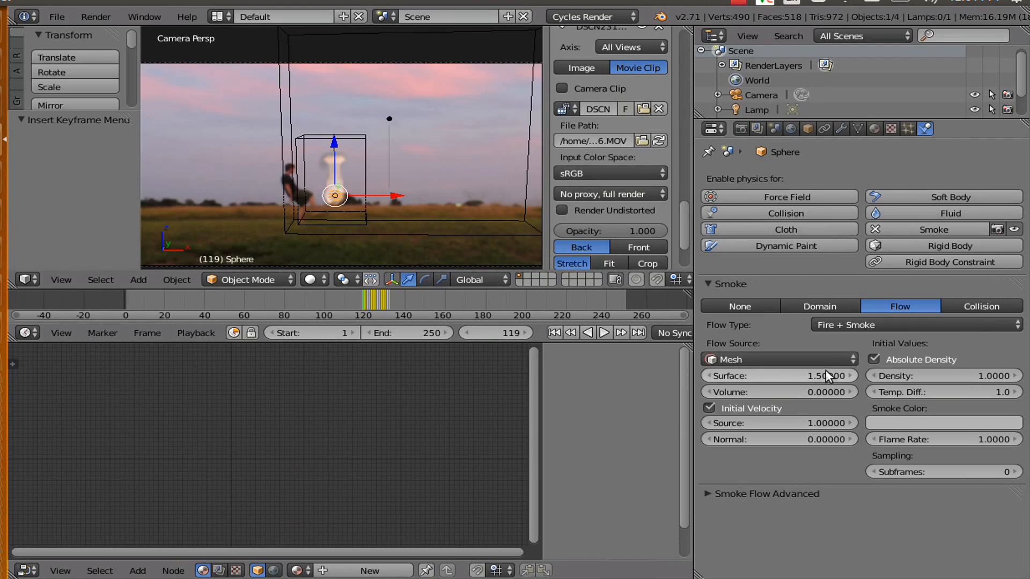
left_click(775, 377)
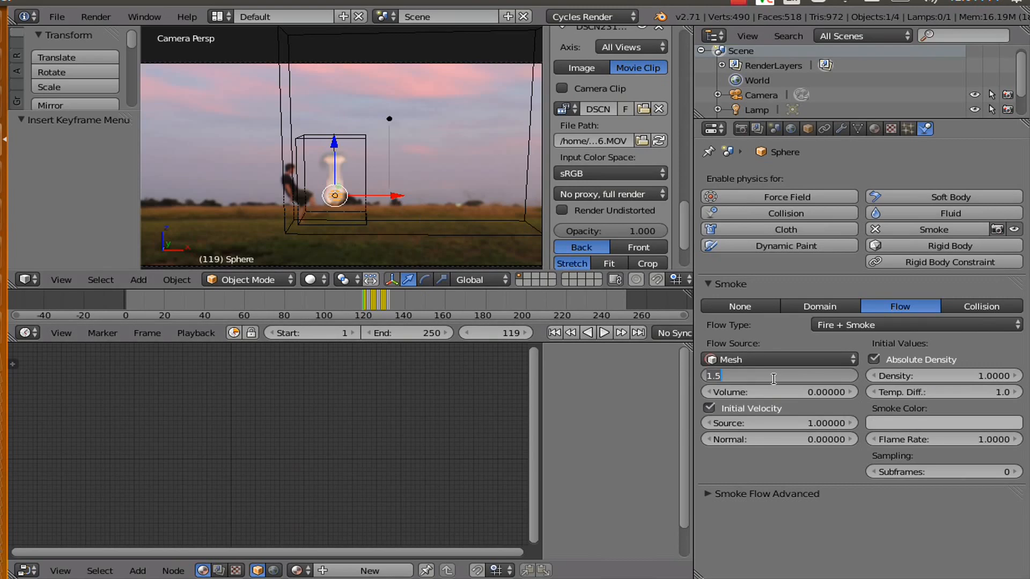
type("0")
key("Return")
left_click(913, 440)
type("0")
key("Return")
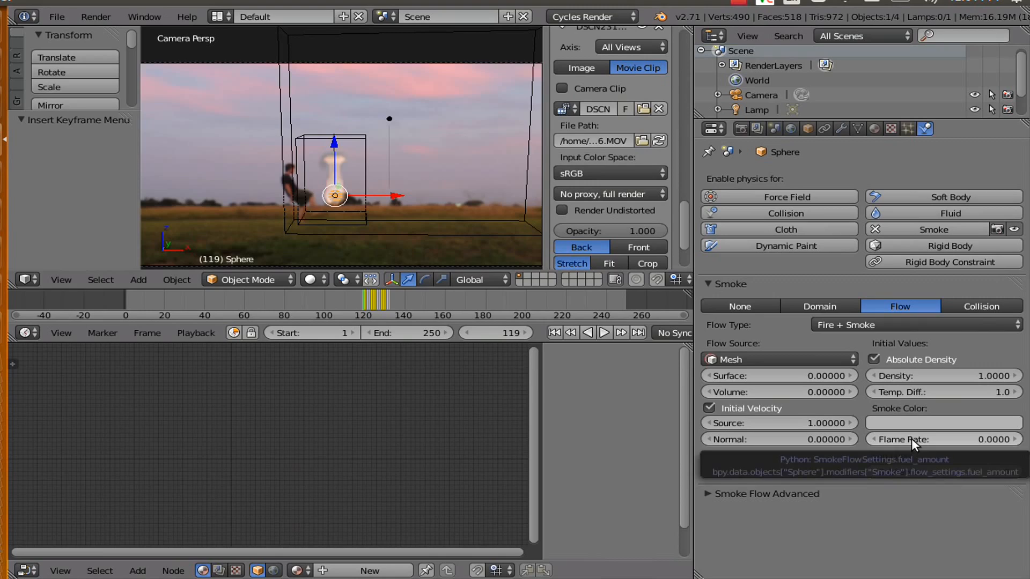
key("i")
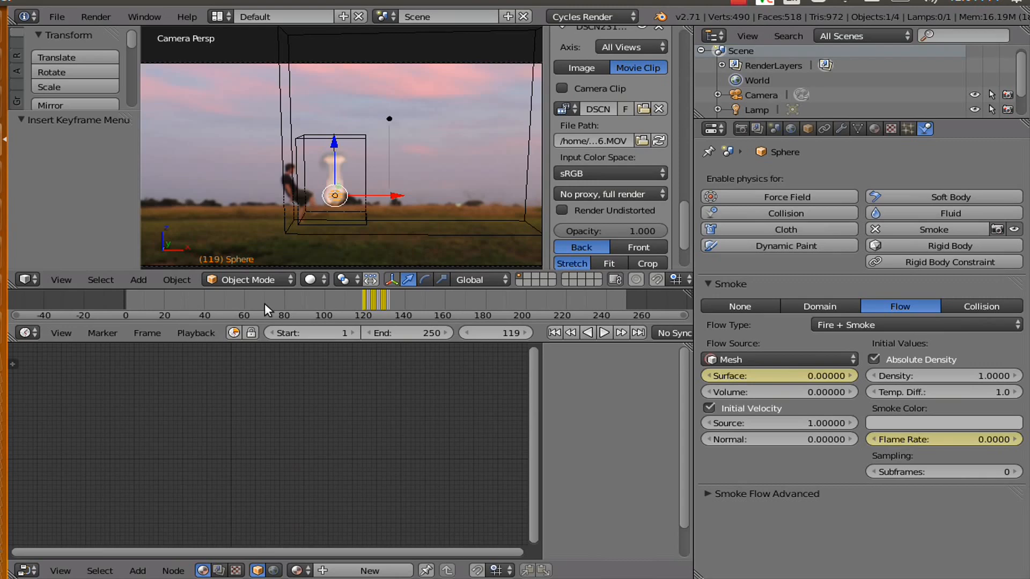
- At frame 120, set the smoke flow Surface and Flame Rate to 1 and keyframe both values
left_click(525, 331)
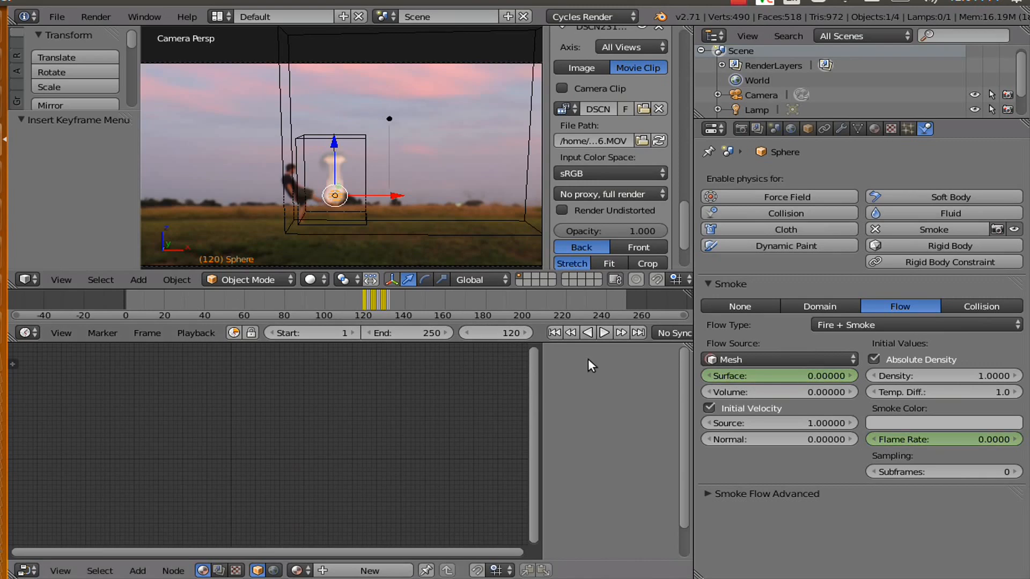
left_click(828, 377)
type("1")
key("Return")
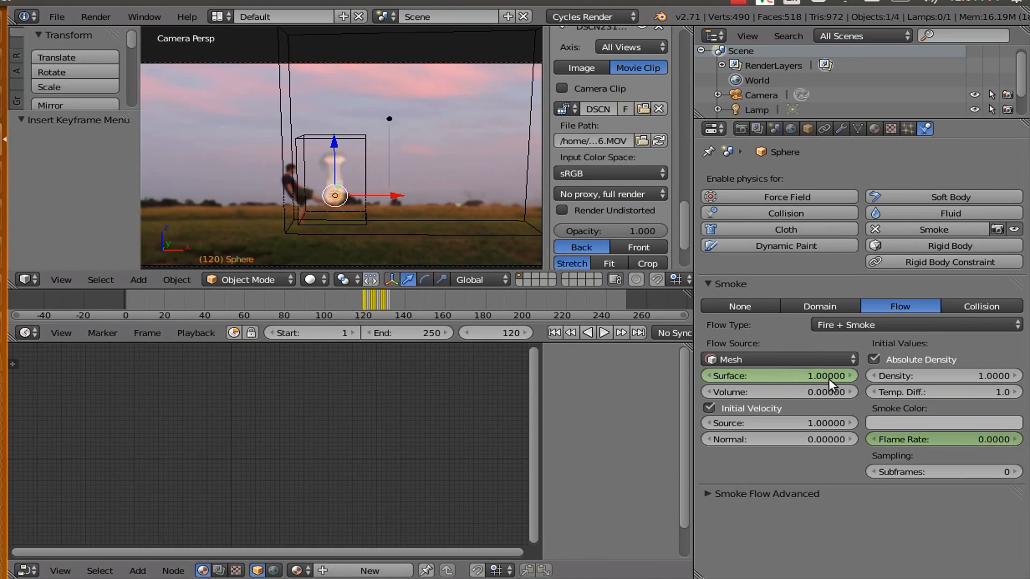
left_click(933, 439)
type("1")
key("Return")
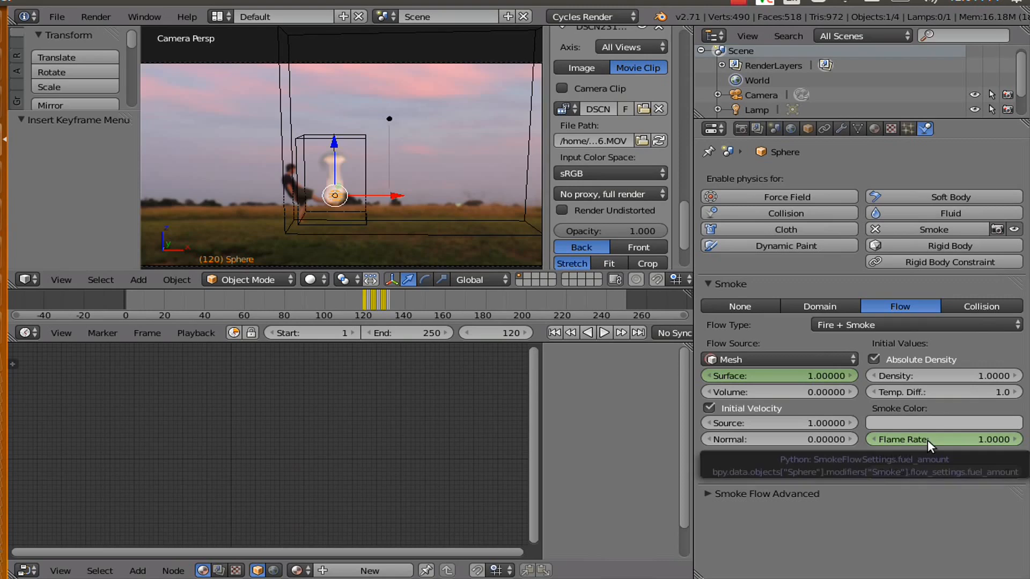
key("i")
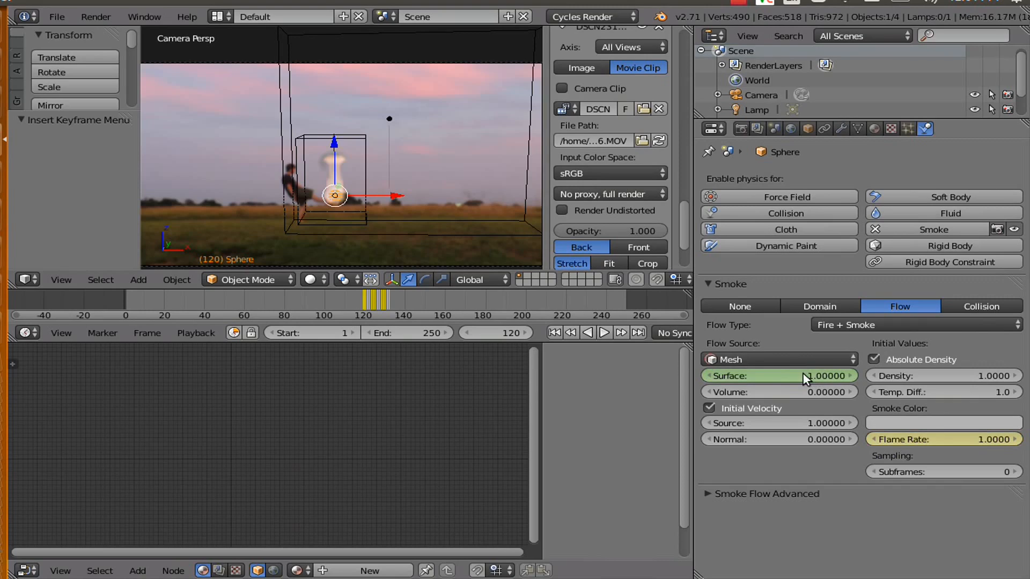
key("i")
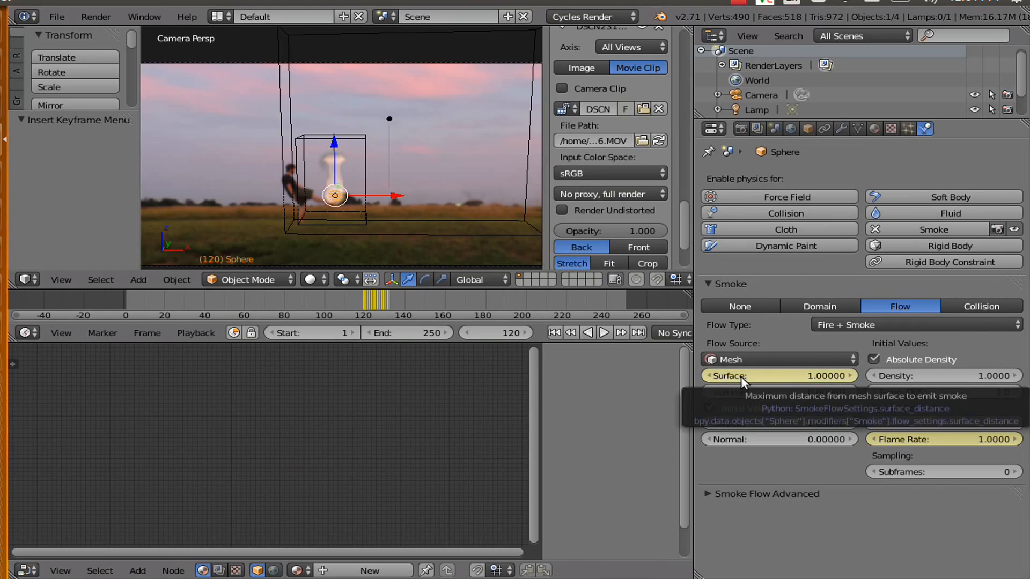
- Play the animation from the first frame to check the smoke trail following the kicked ball
left_click(555, 331)
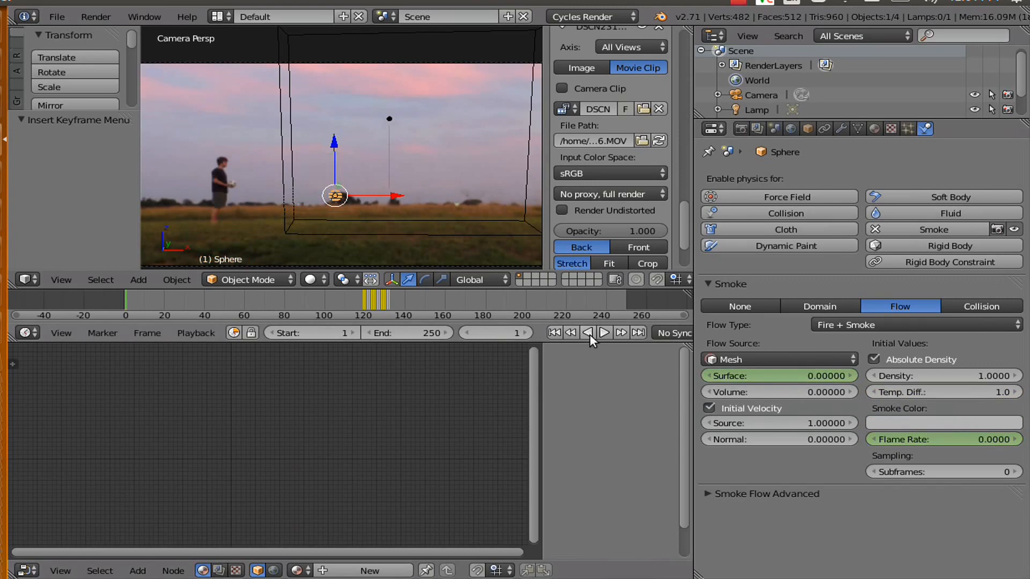
left_click(603, 333)
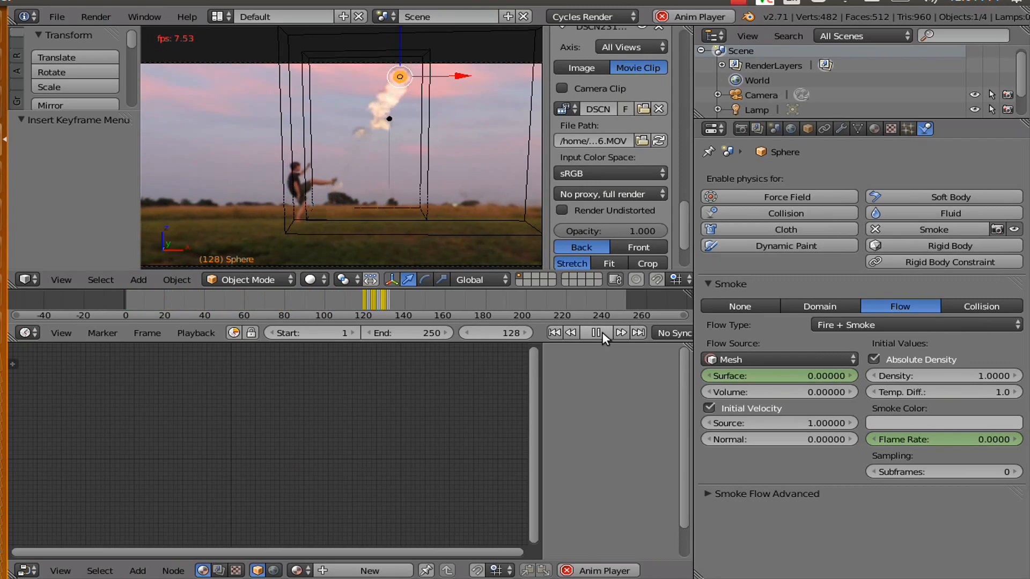
- Stop playback at frame 129, preview the fire trail in Rendered shading, and return the viewport to Solid shading
left_click(597, 333)
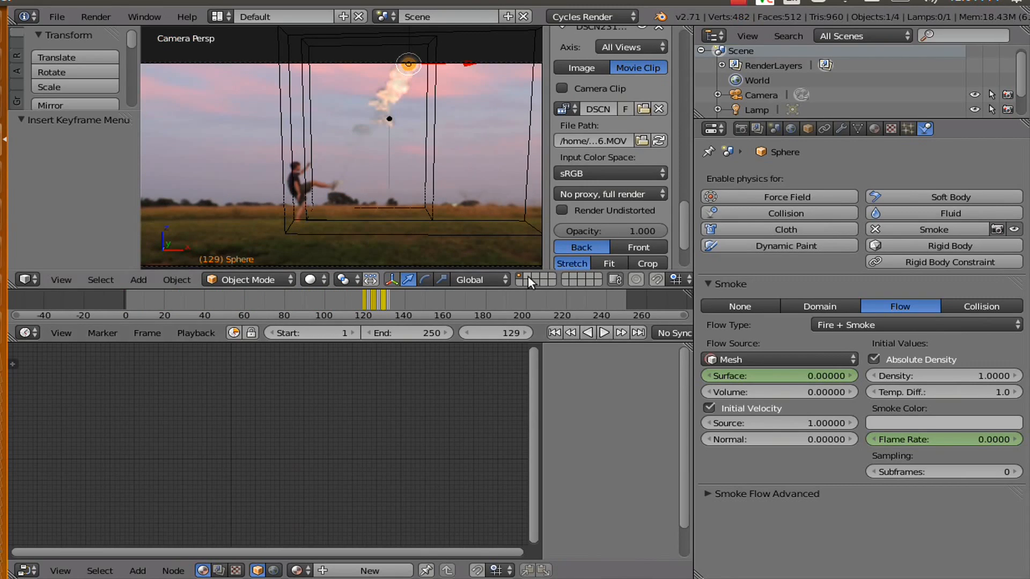
left_click(314, 279)
left_click(345, 243)
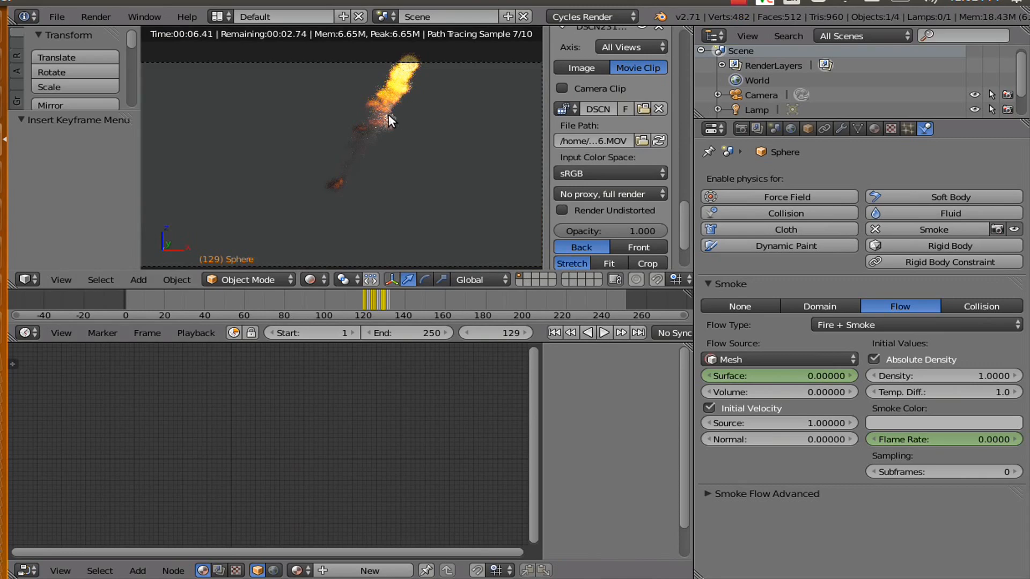
left_click(317, 274)
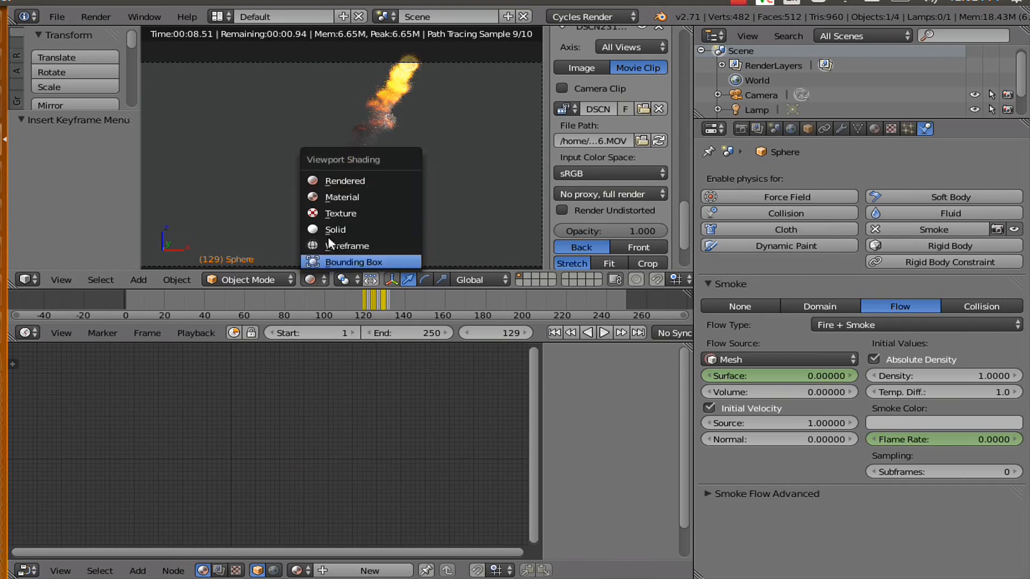
left_click(328, 231)
- Move the lamp inside the smoke domain about 2.9 units along the global Y axis
middle_click_drag(421, 139, 334, 169)
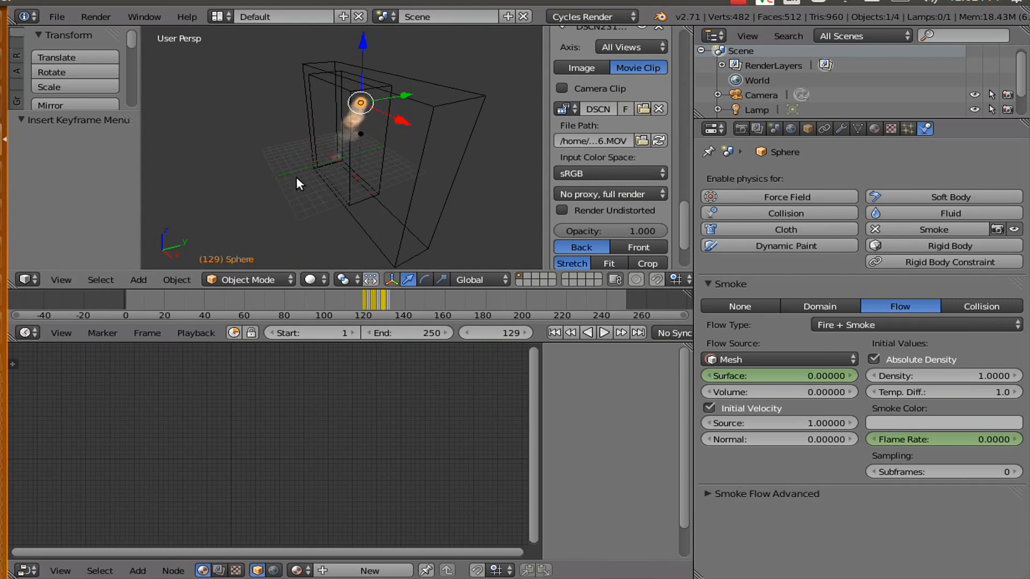
scroll(296, 176, "up", 5)
middle_click_drag(387, 135, 297, 167)
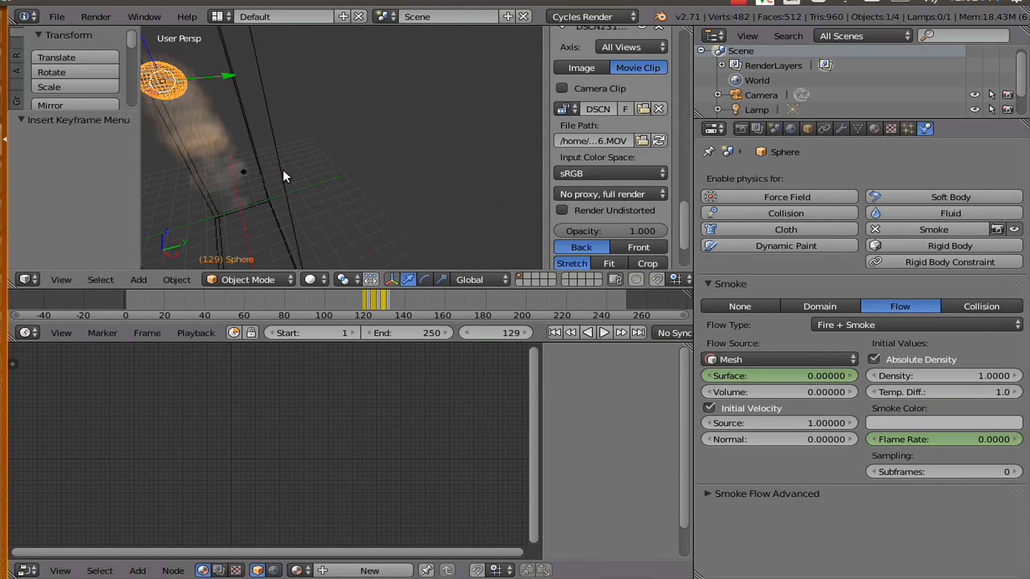
right_click(242, 170)
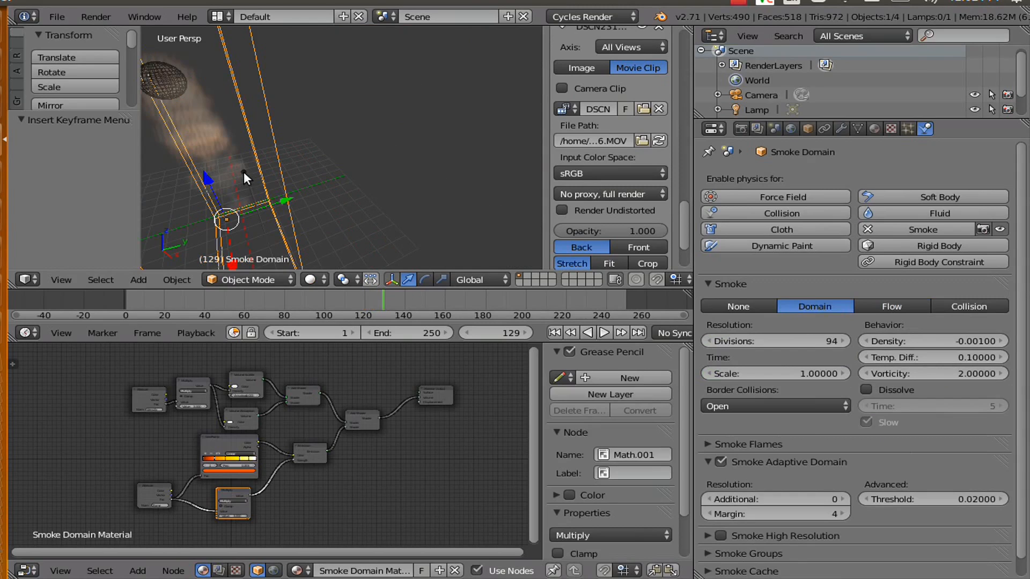
right_click(243, 171)
key("g")
key("y")
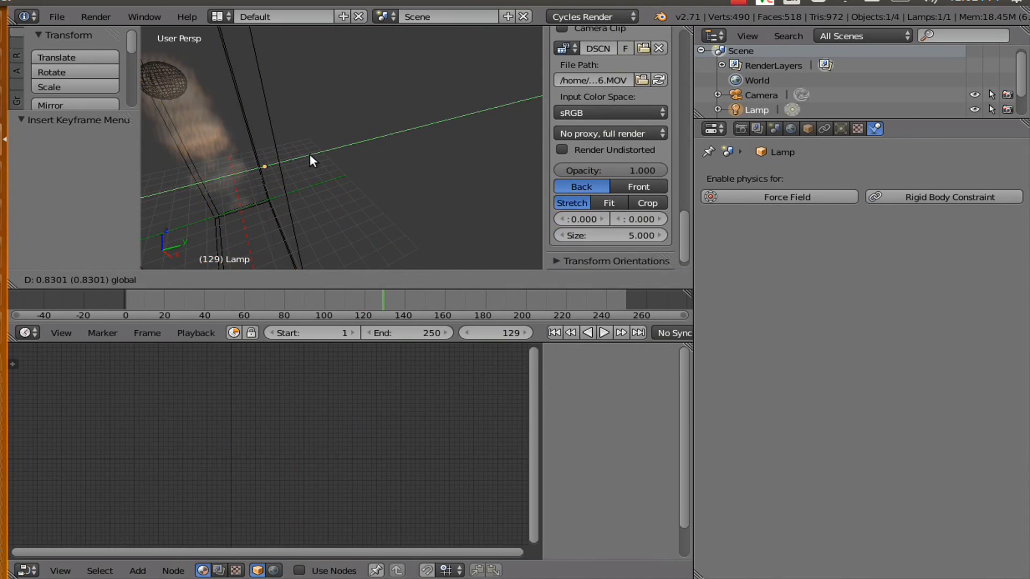
left_click(342, 148)
key("KP_Decimal")
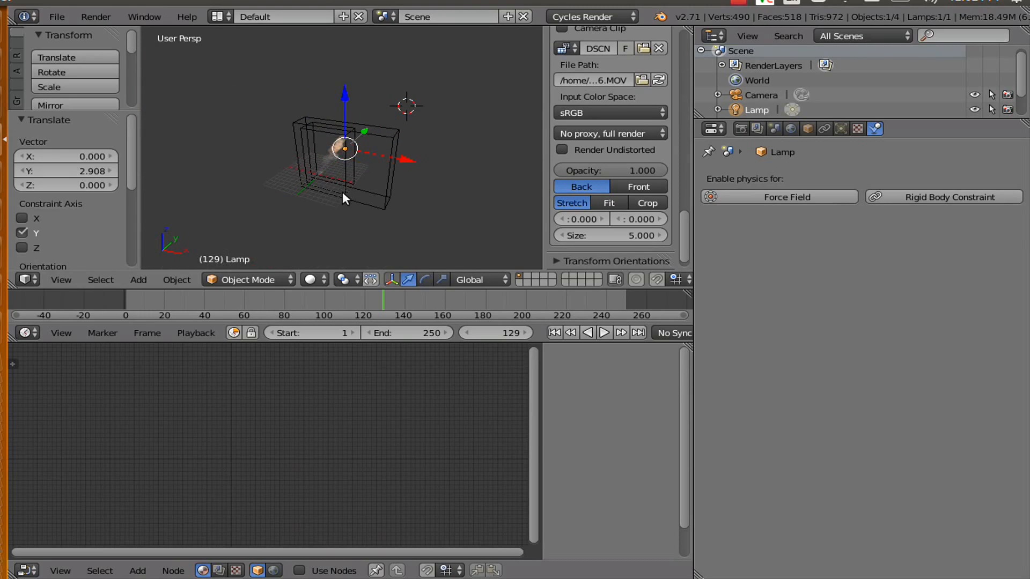
- Preview the fire under the moved lamp in Rendered shading from the camera view, and return to Solid shading
key("KP_0")
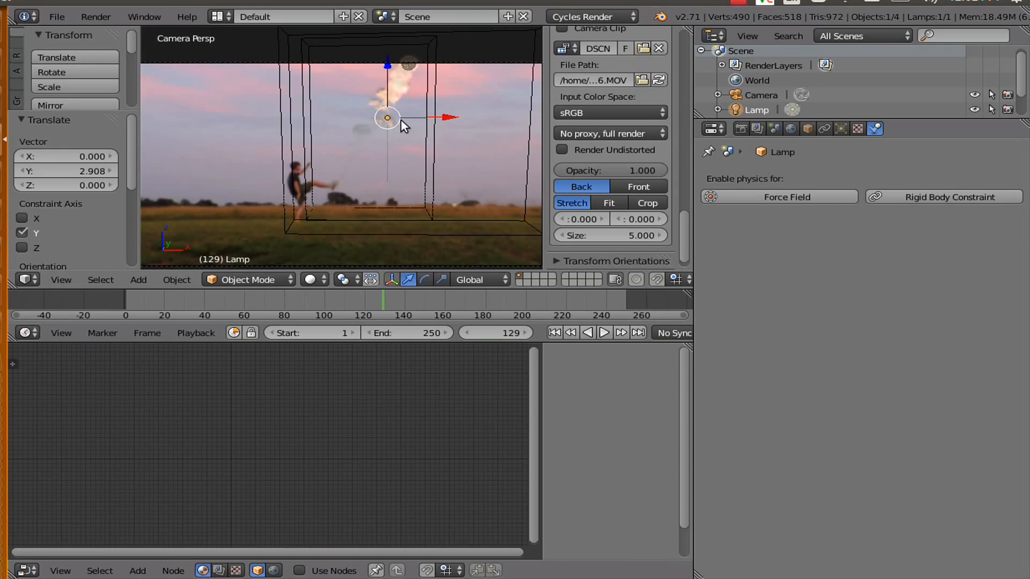
middle_click_drag(440, 146, 401, 160, "shift")
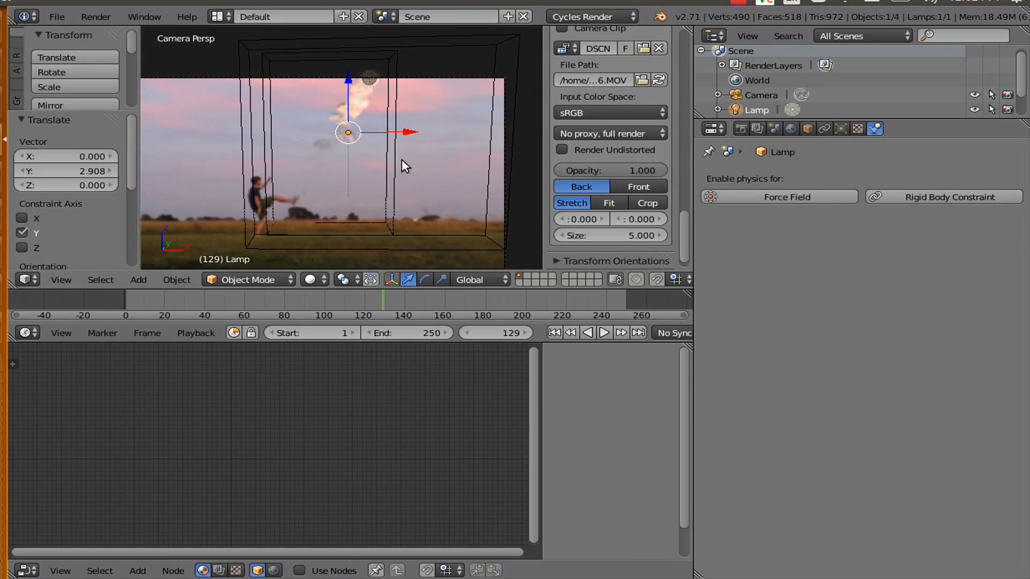
left_click(316, 279)
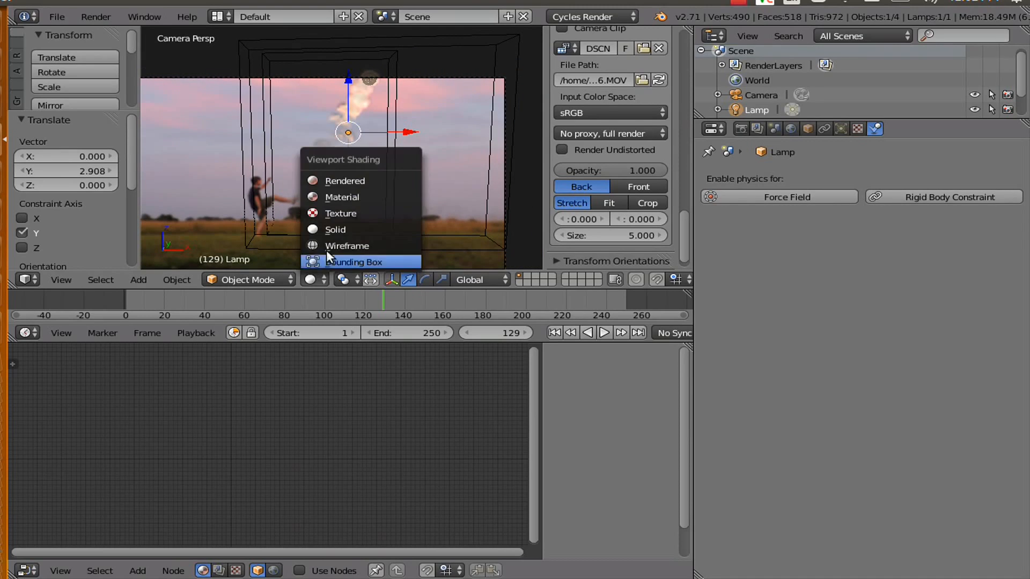
left_click(335, 182)
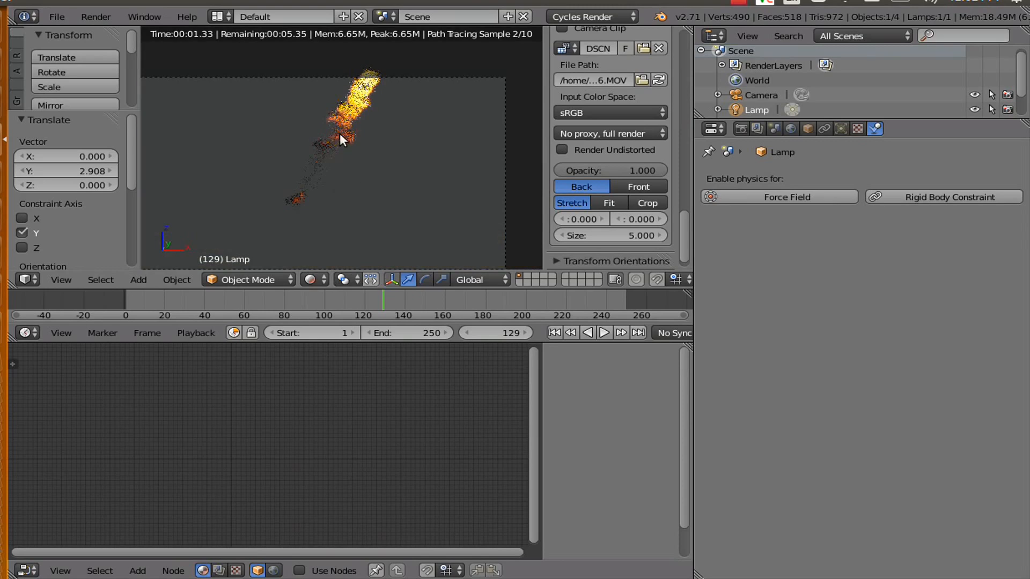
left_click(324, 278)
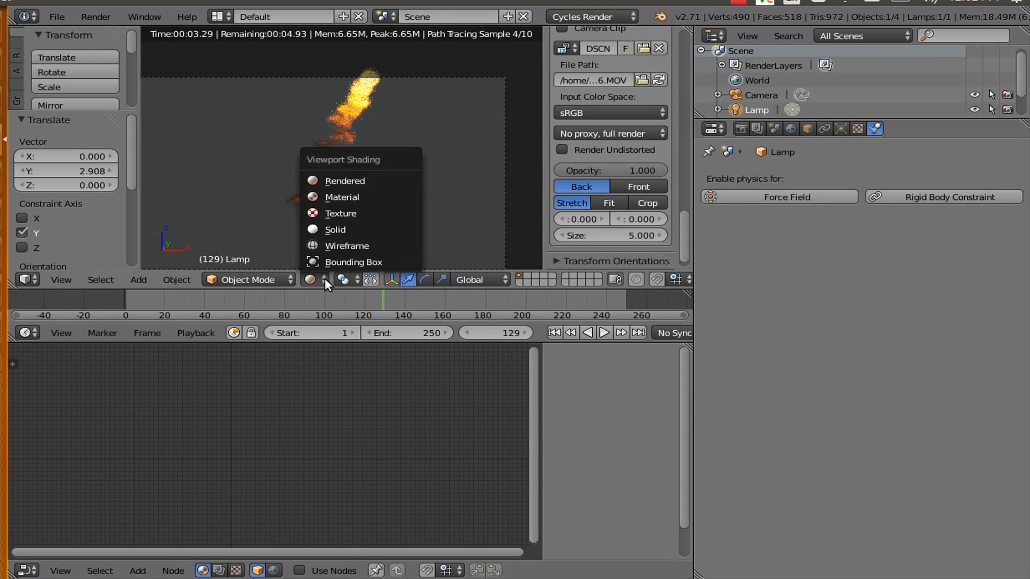
left_click(339, 229)
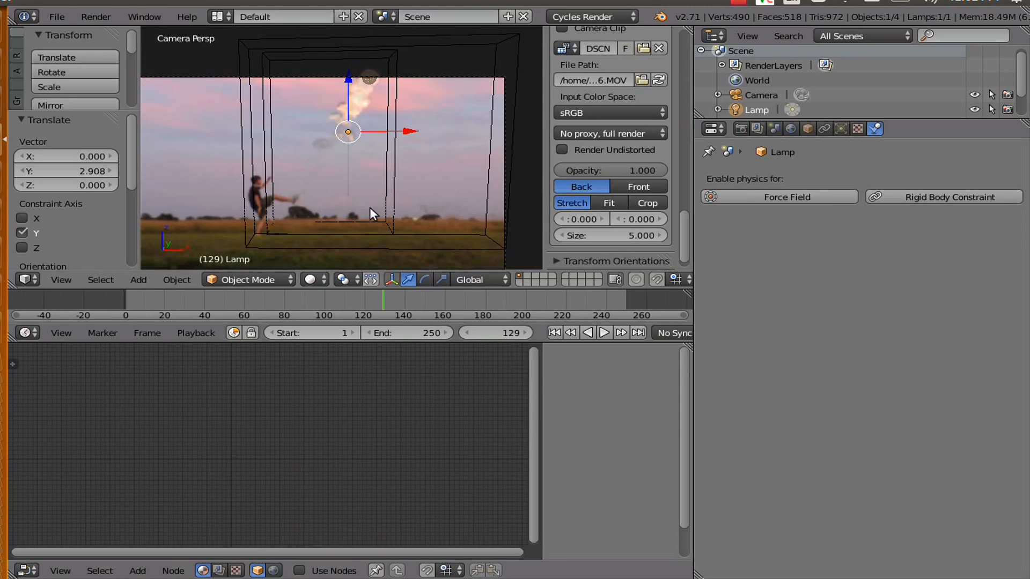
middle_click_drag(370, 208, 384, 176, "shift")
scroll(384, 176, "down", 1)
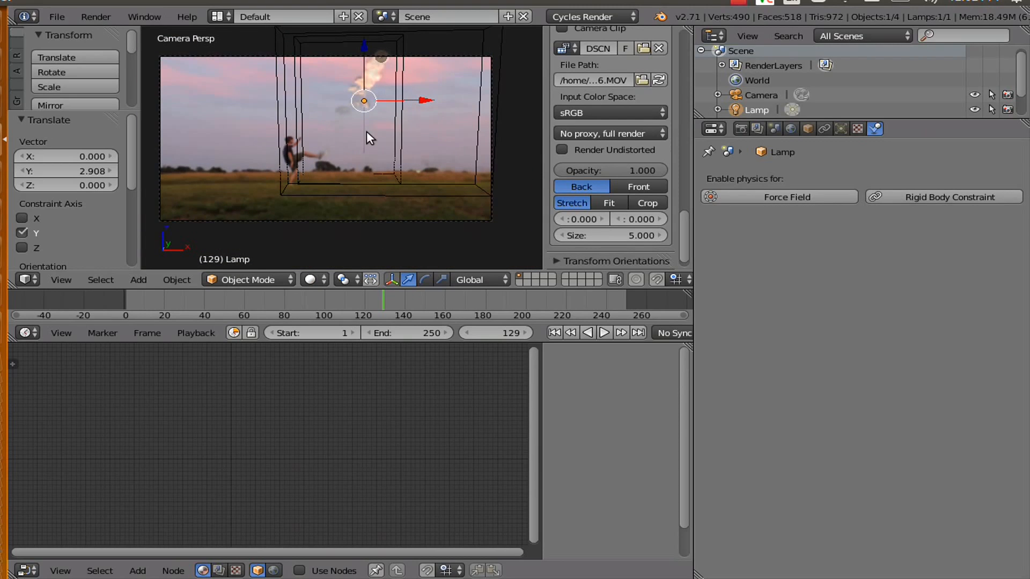
mouse_move(367, 132)
middle_mouse_down("shift")
mouse_move(381, 138)
mouse_move(268, 150)
mouse_move(358, 148)
middle_mouse_up("shift")
scroll(381, 138, "up", 1)
scroll(269, 150, "up", 5)
scroll(358, 148, "down", 6)
key("KP_0")
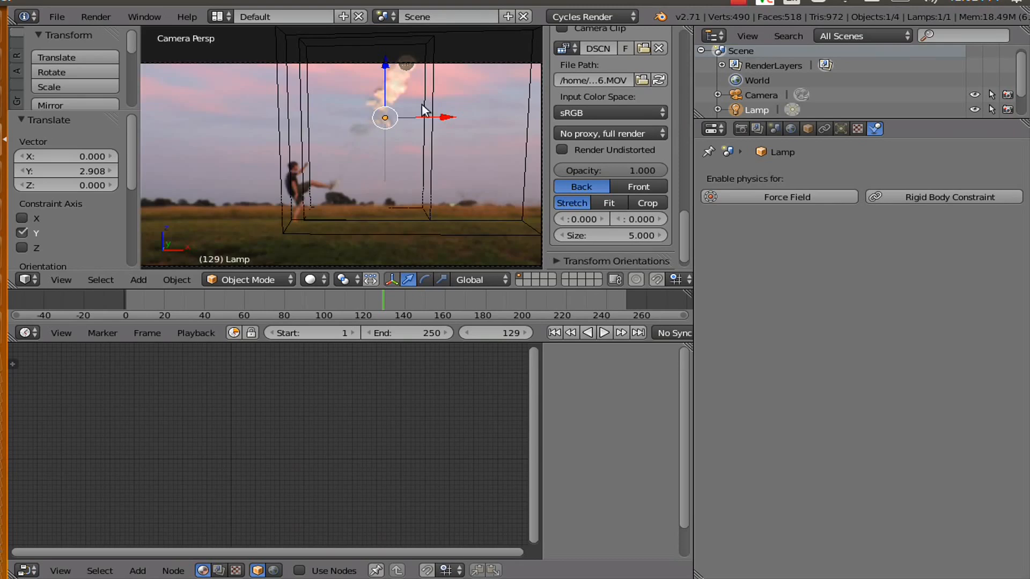
- Replay the simulation from frame 1 and stop at frame 131, just after the kick
left_click(386, 297)
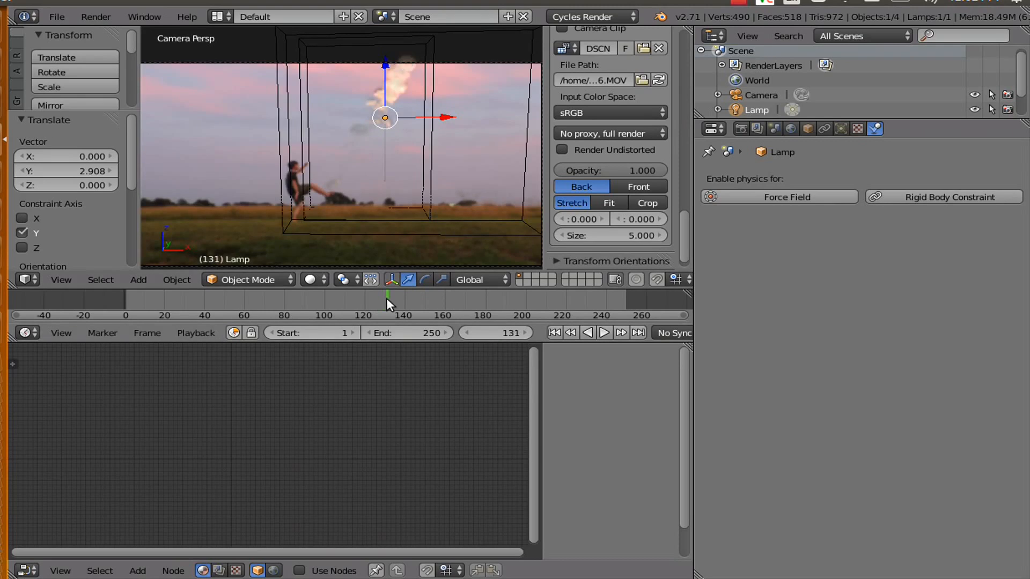
left_click_drag(377, 301, 350, 301)
left_click(570, 333)
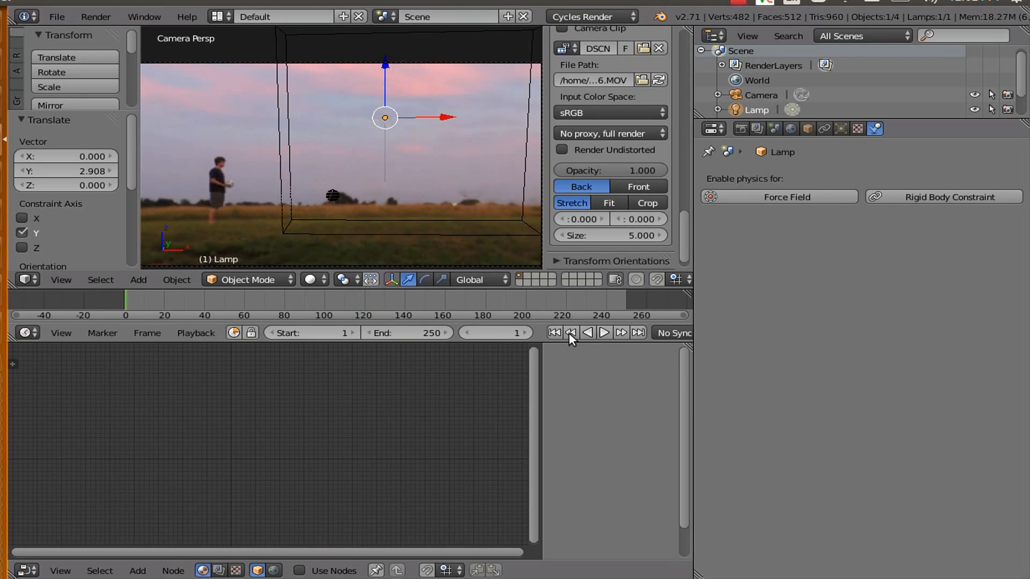
left_click(603, 332)
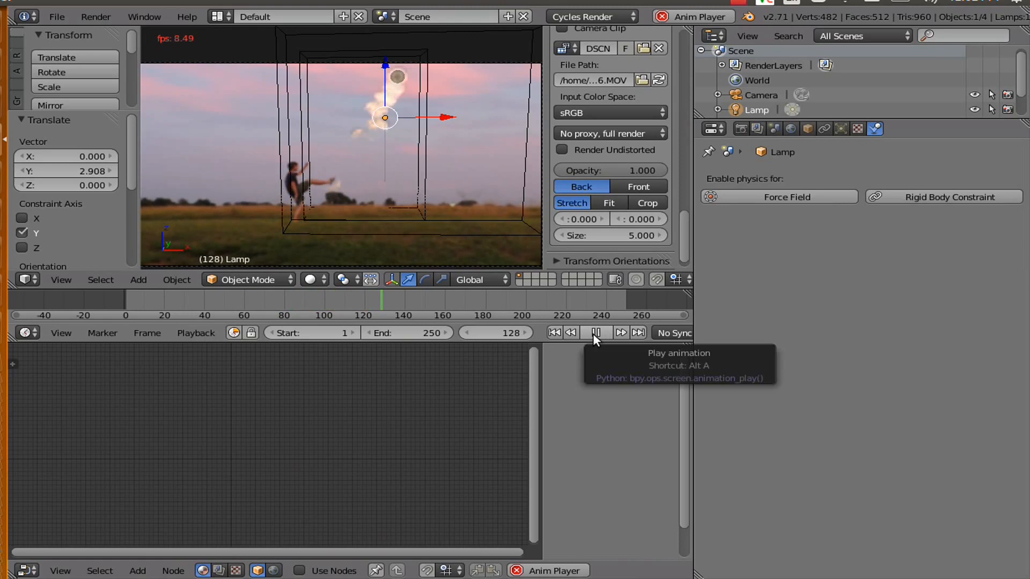
left_click(594, 333)
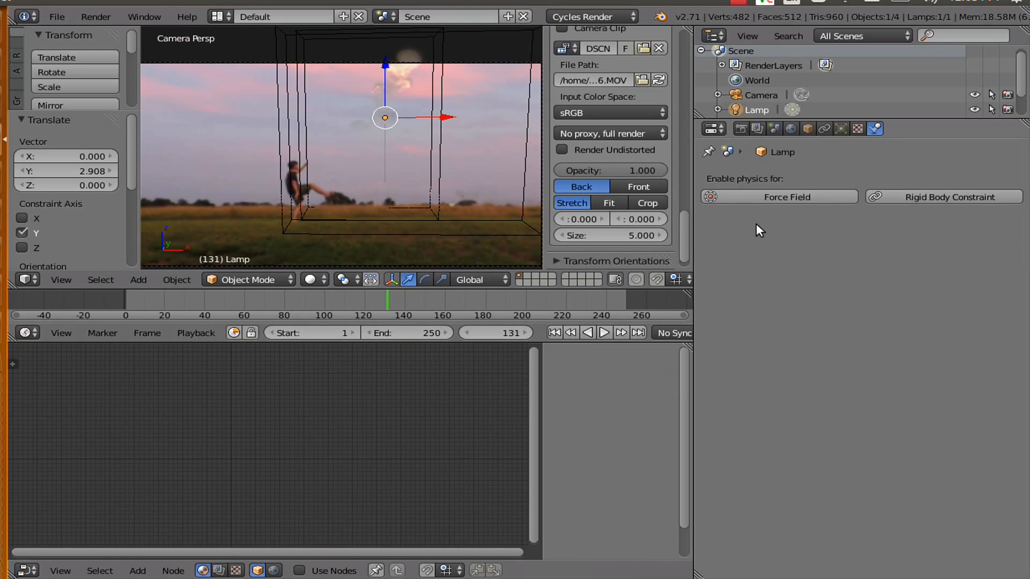
- Enable the Transparent film option for the render and display the viewport in Rendered shading over the footage
left_click(741, 129)
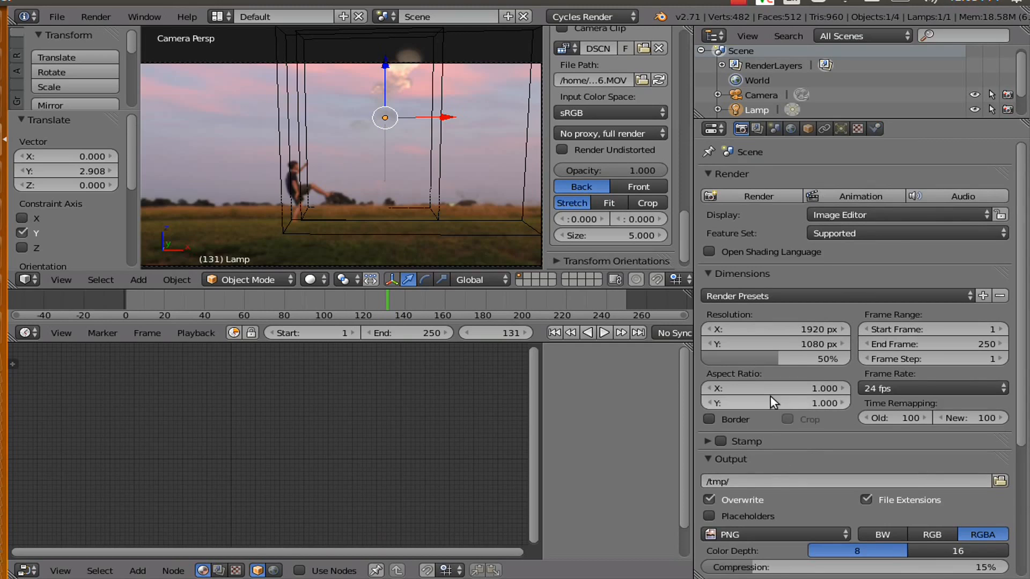
scroll(770, 397, "down", 5)
scroll(770, 398, "down", 3)
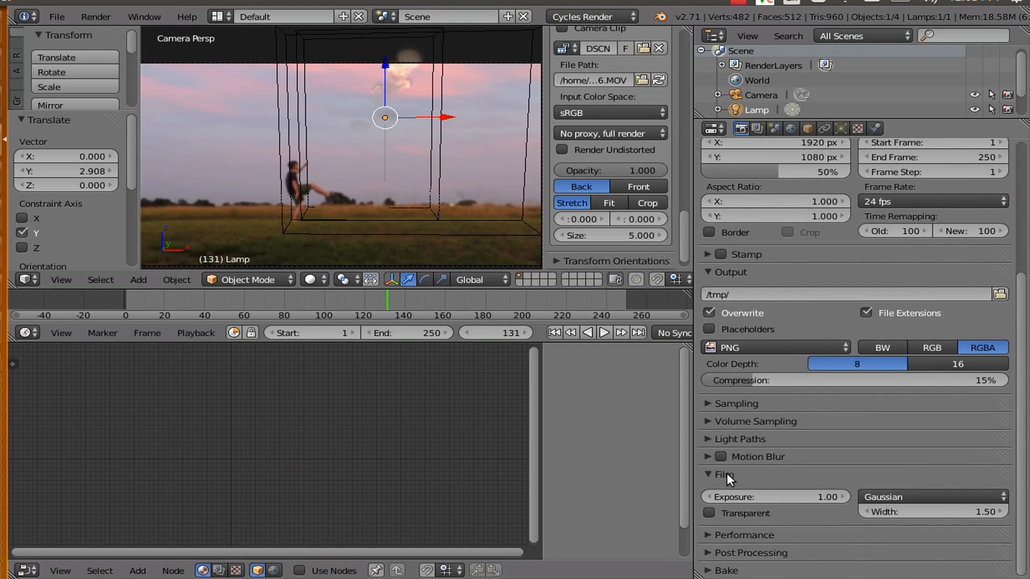
left_click(709, 510)
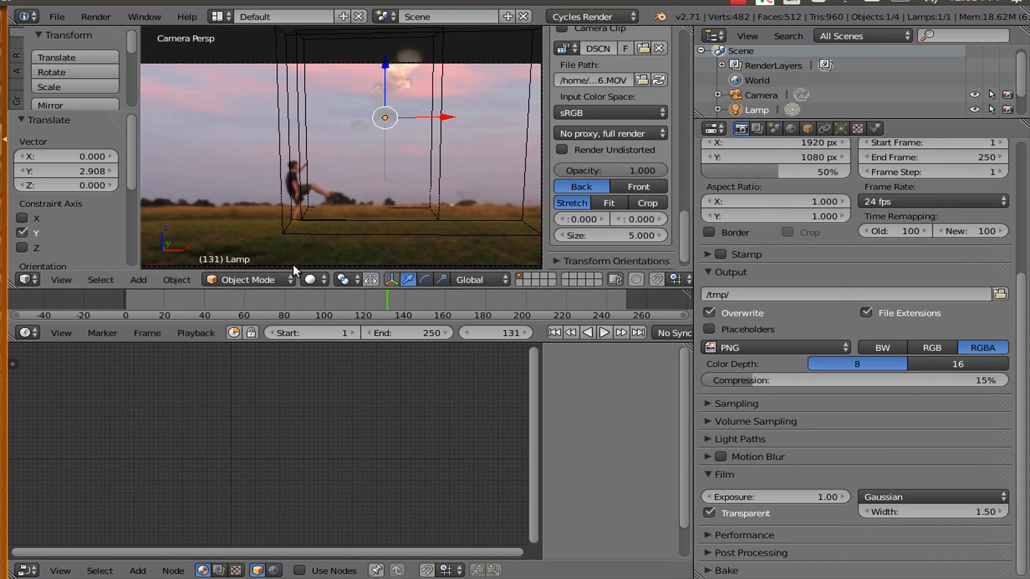
left_click(311, 279)
left_click(342, 180)
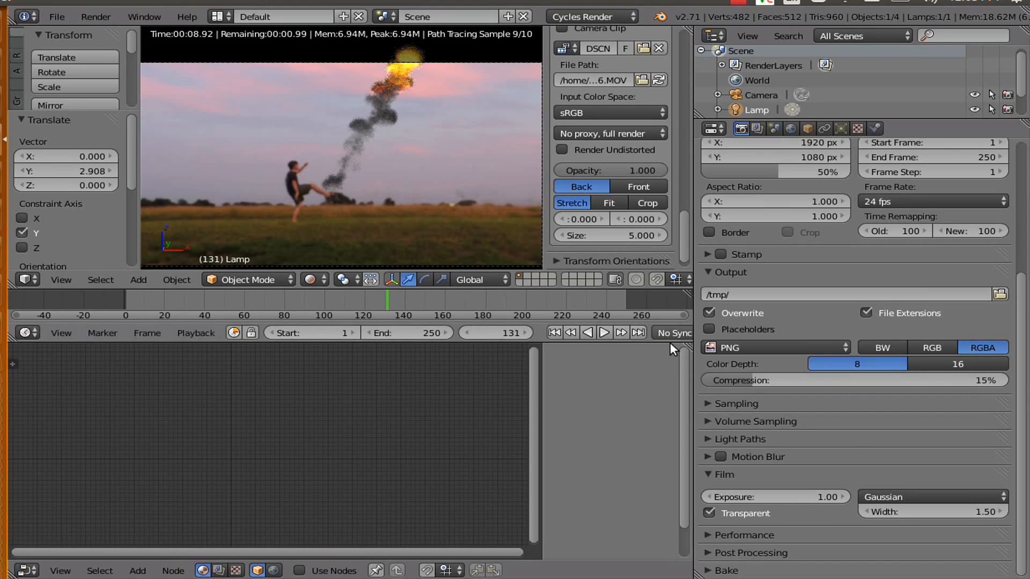
- Set the render resolution to 1280 by 720 px at 100% scale
scroll(783, 288, "up", 4)
scroll(784, 287, "up", 2)
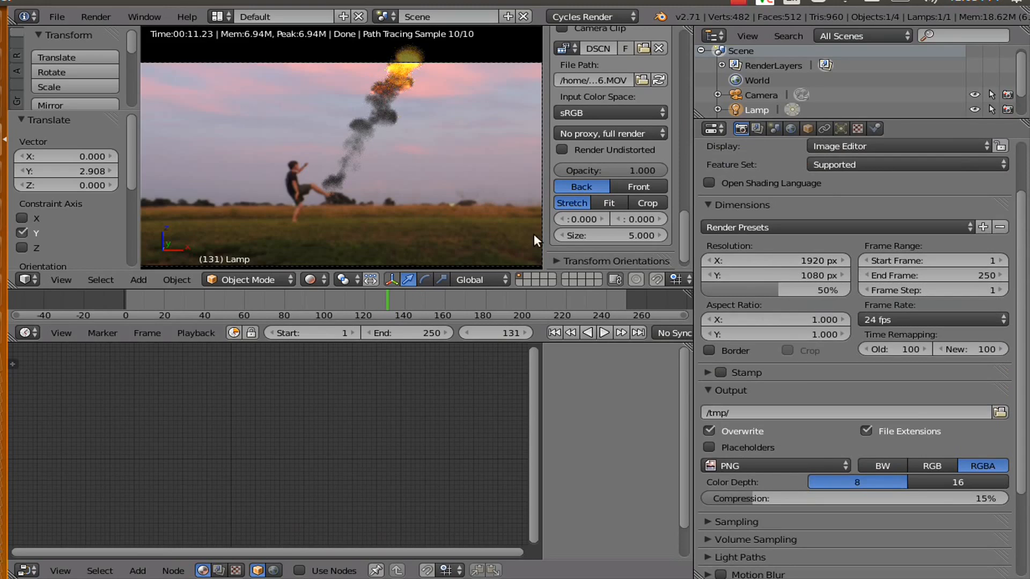
left_click(762, 260)
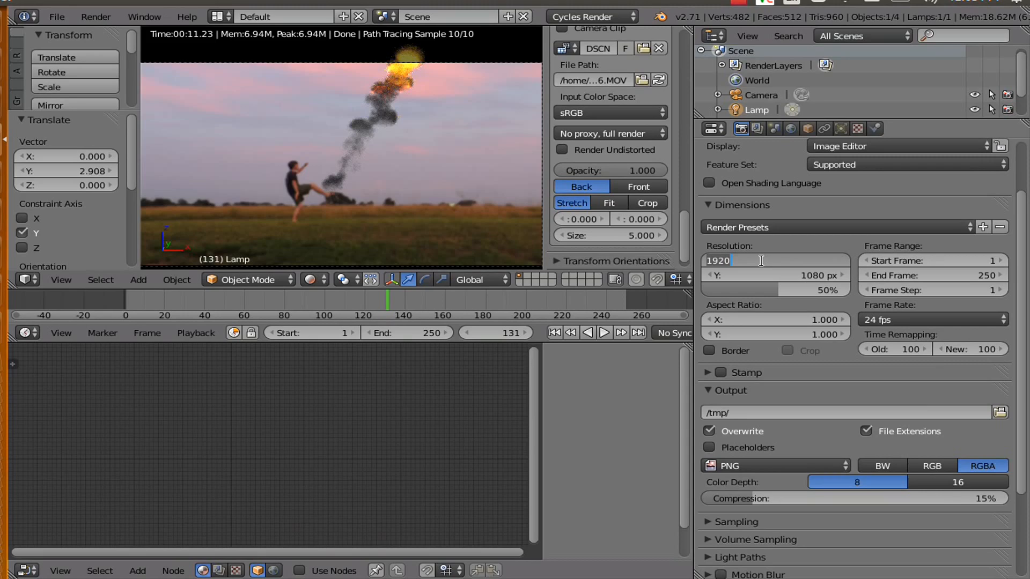
type("1280")
key("Return")
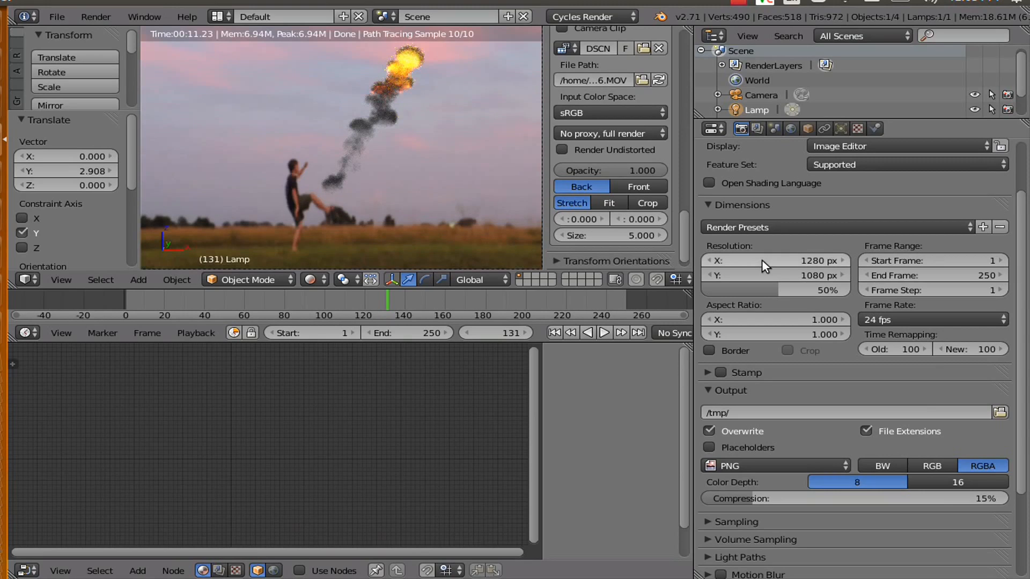
left_click(800, 274)
type("720")
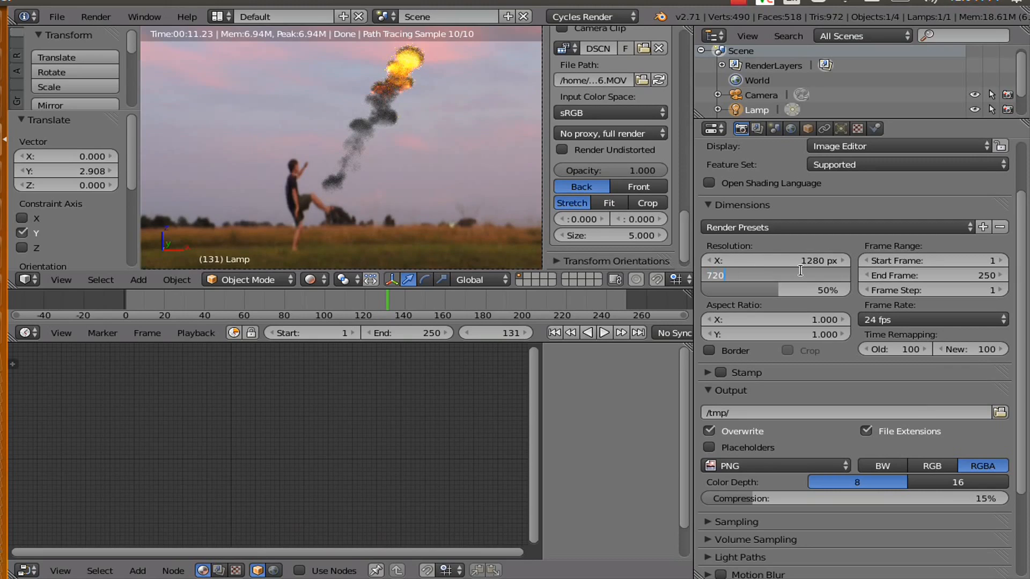
key("Return")
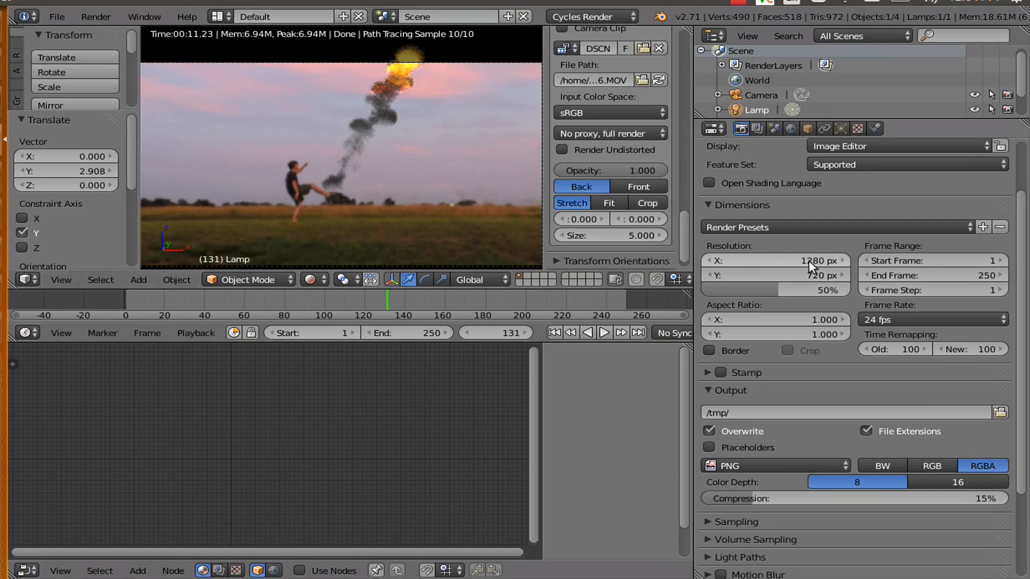
left_click_drag(776, 289, 849, 290)
scroll(415, 189, "down", 1)
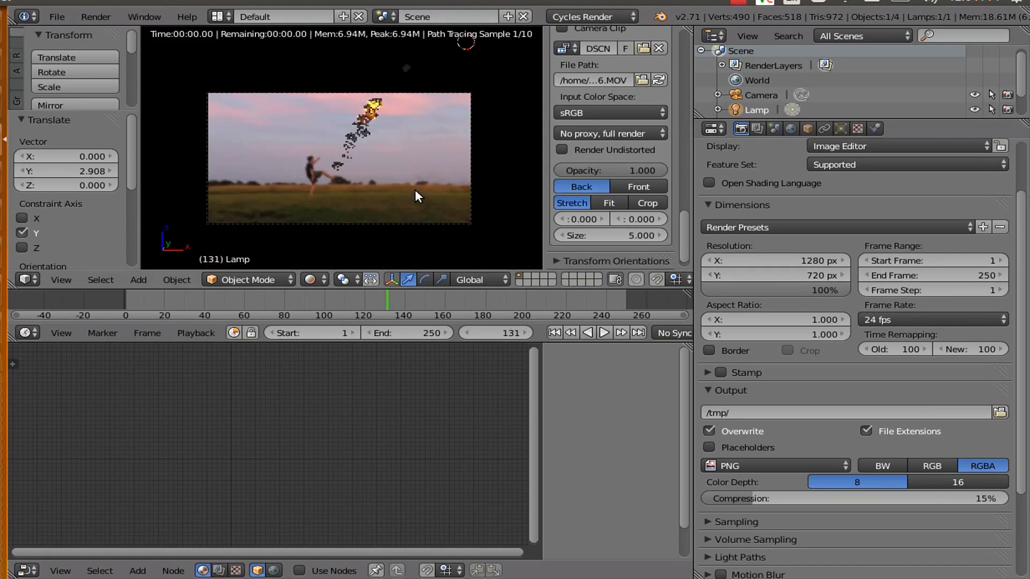
- Set the render frame rate to 30 fps
left_click(899, 318)
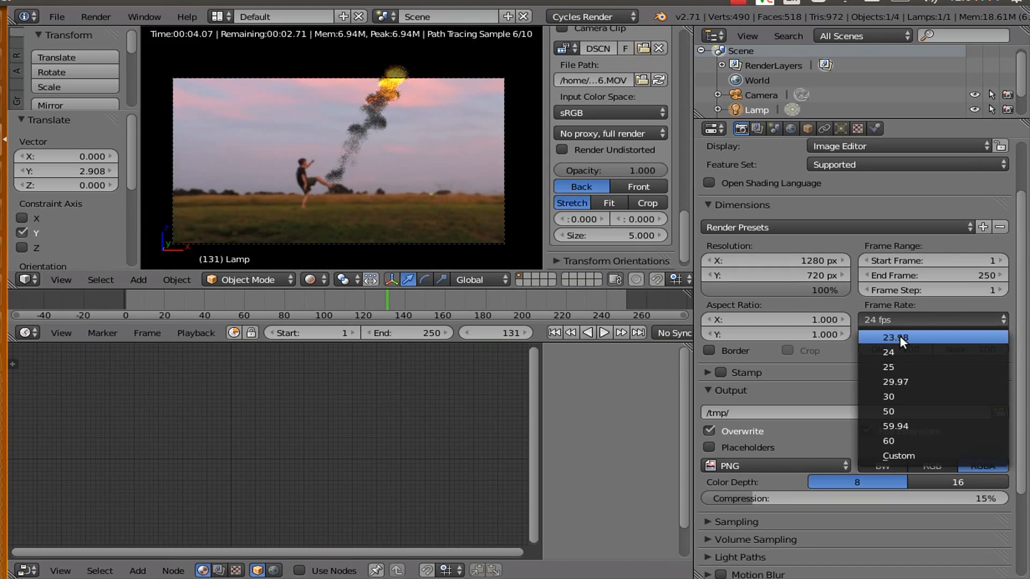
left_click(896, 396)
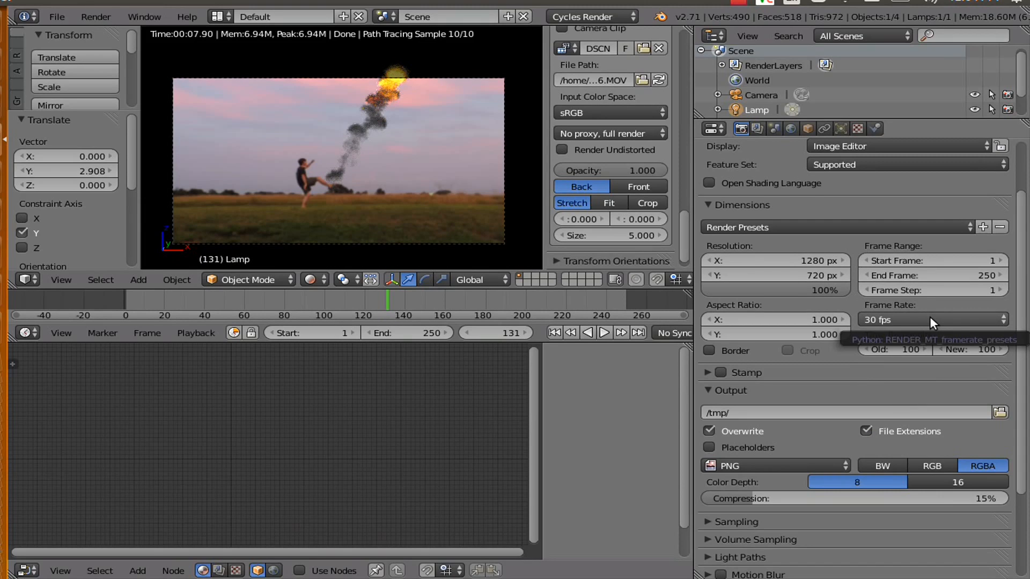
scroll(790, 264, "up", 3)
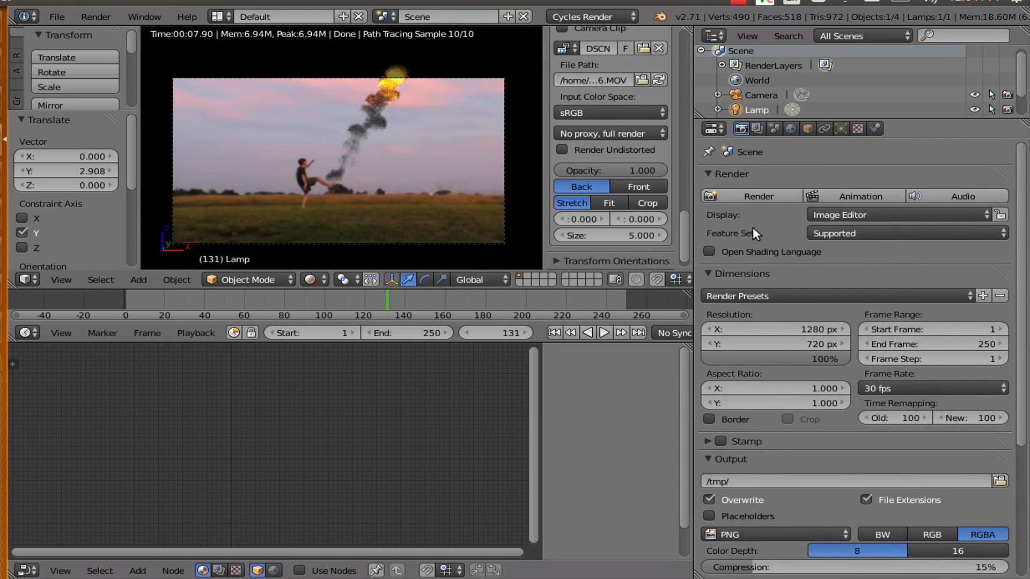
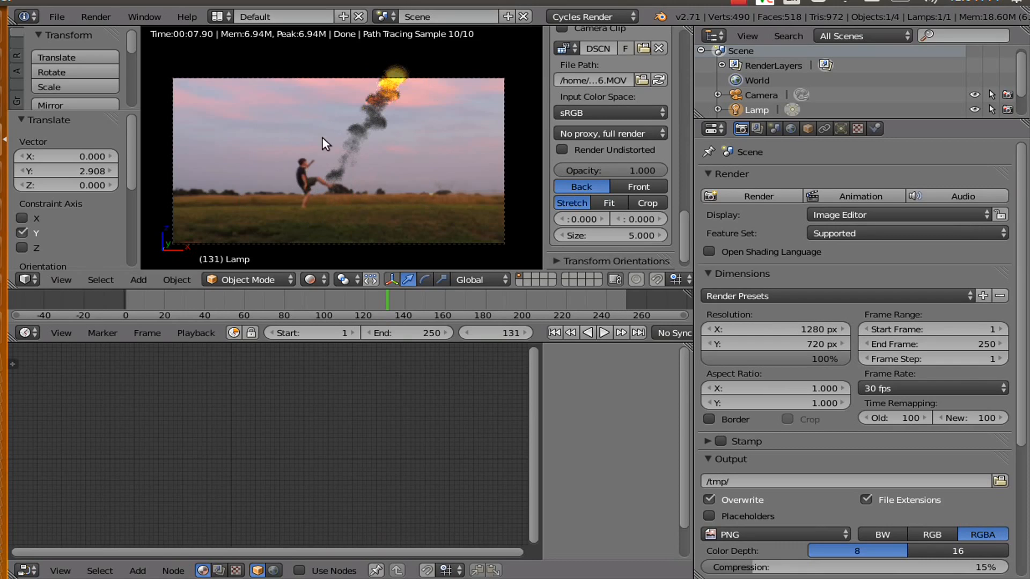
- Enable Use Nodes and Backdrop in the Compositing layout, and move the Composite node farther away from Render Layers
left_click(228, 17)
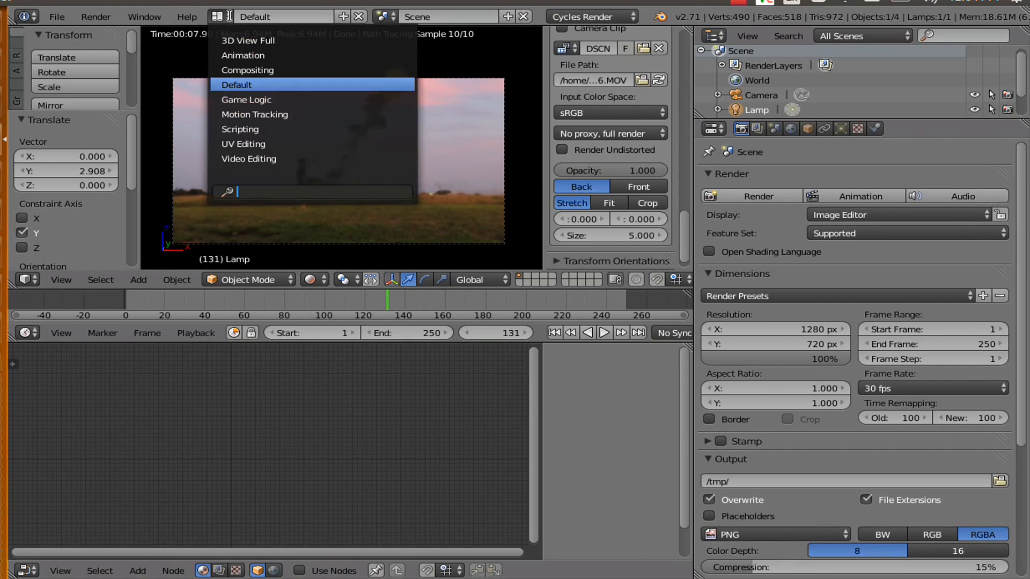
left_click(237, 68)
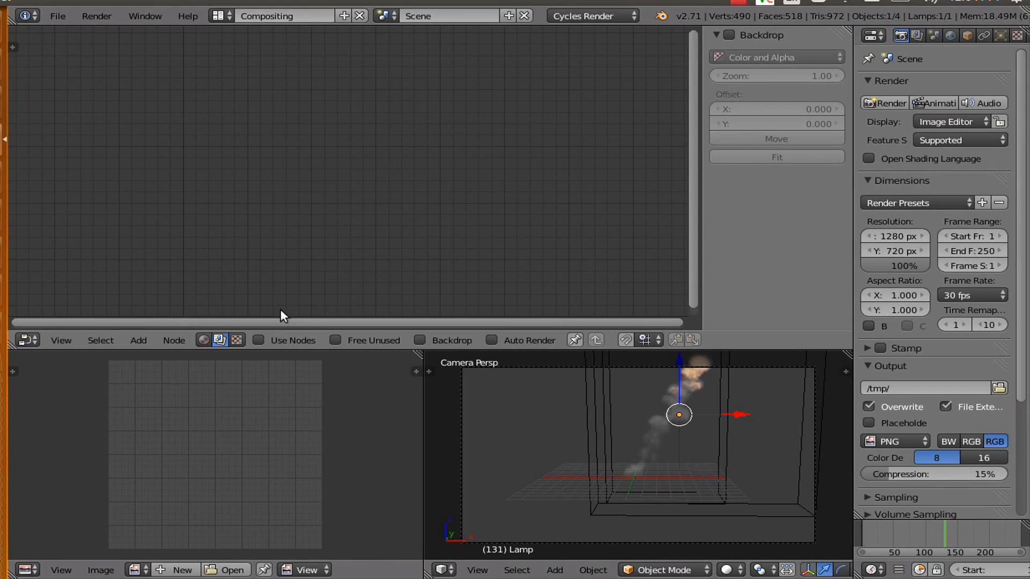
left_click(259, 340)
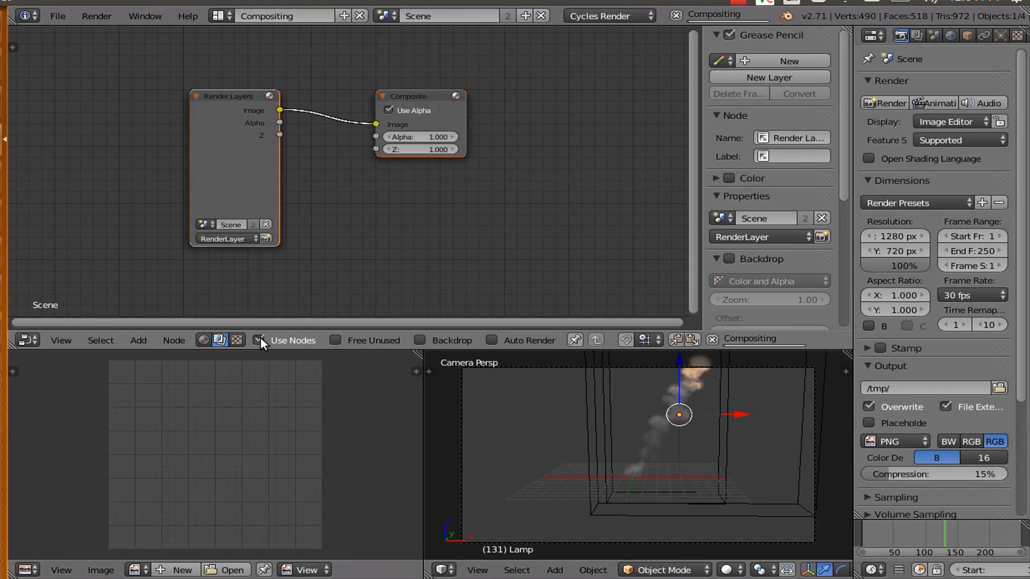
left_click(419, 340)
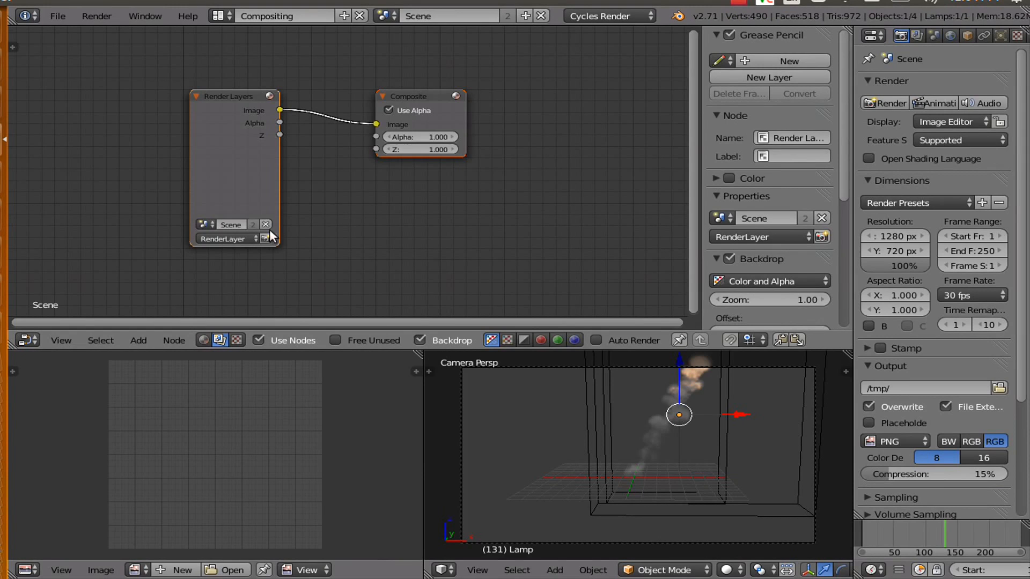
left_click(417, 94)
left_click_drag(418, 93, 584, 93)
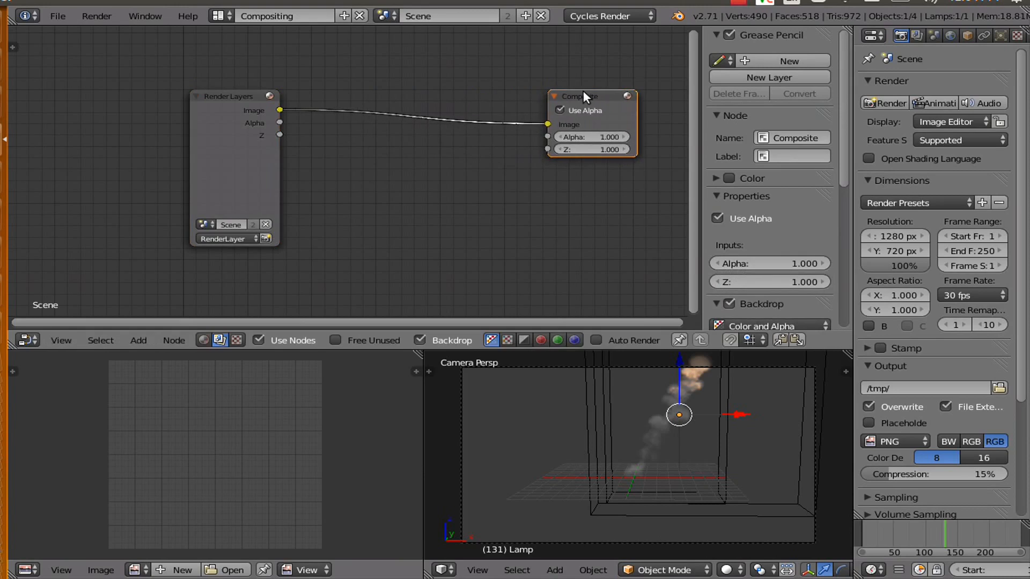
left_click(266, 238)
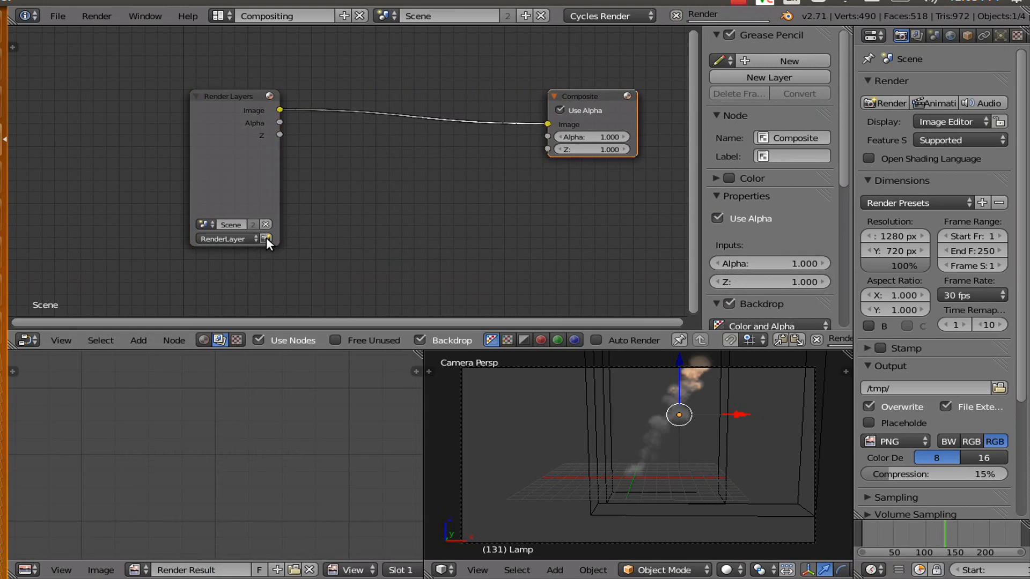
scroll(395, 200, "down", 1)
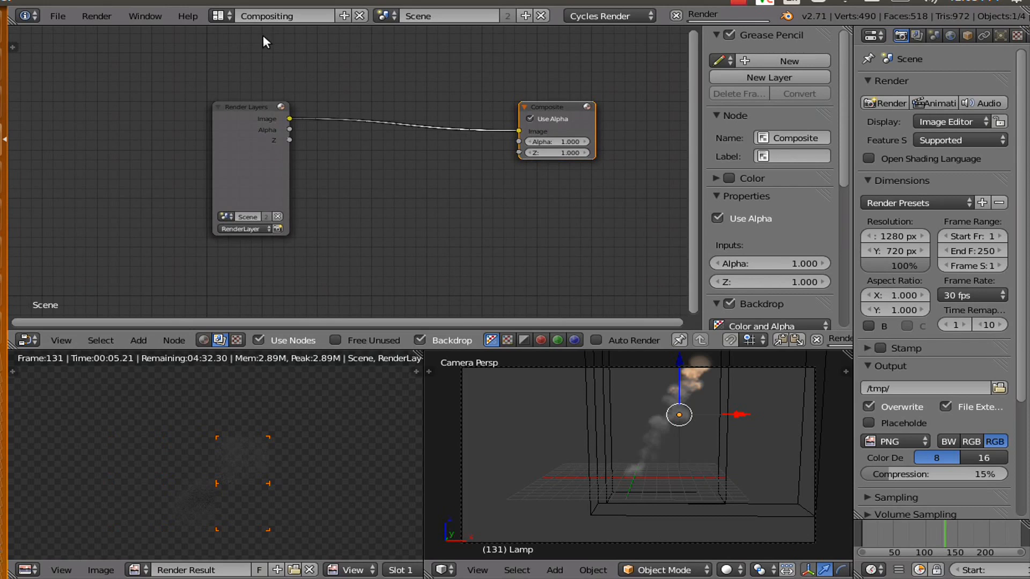
left_click(222, 16)
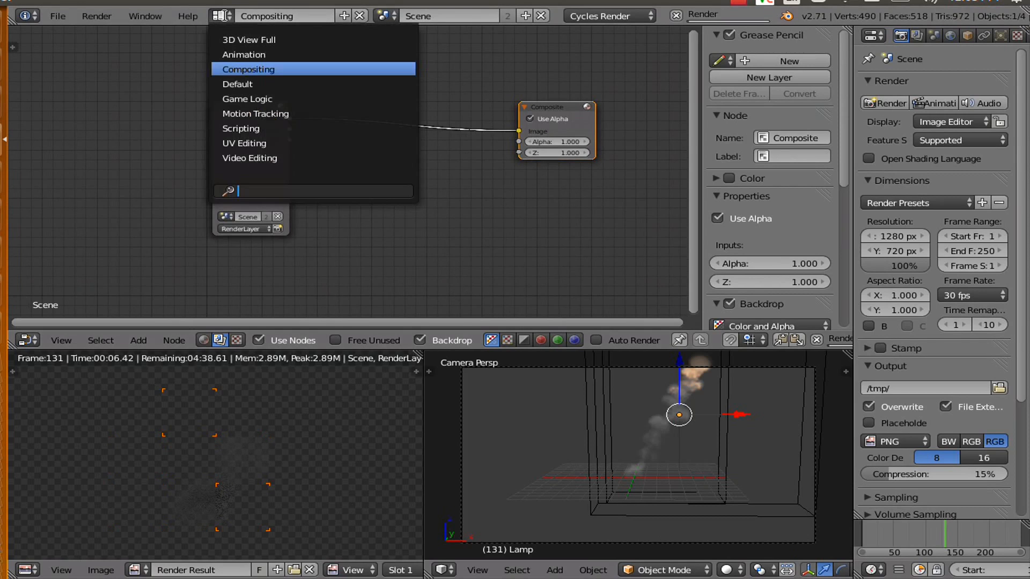
left_click(246, 84)
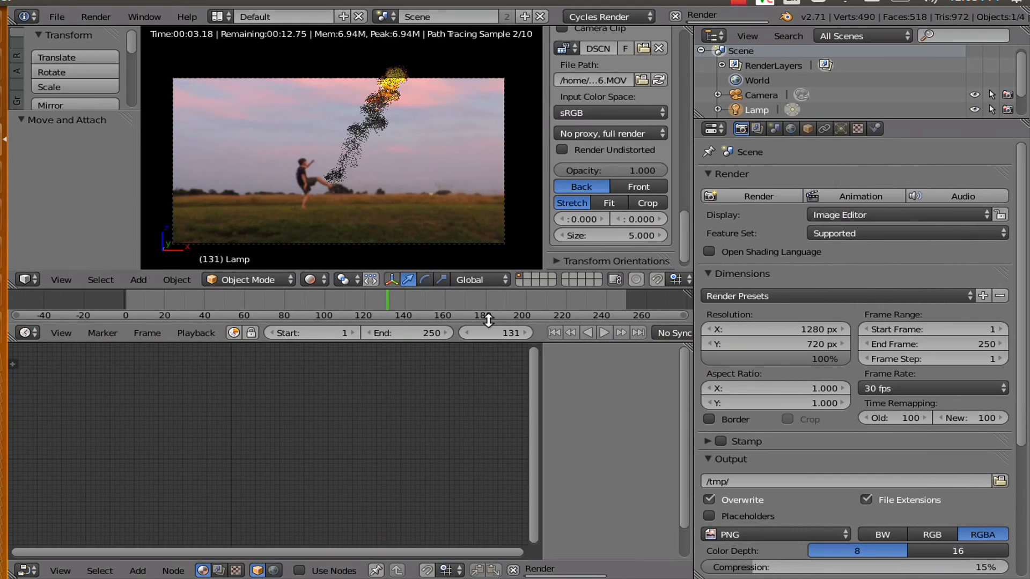
left_click(676, 15)
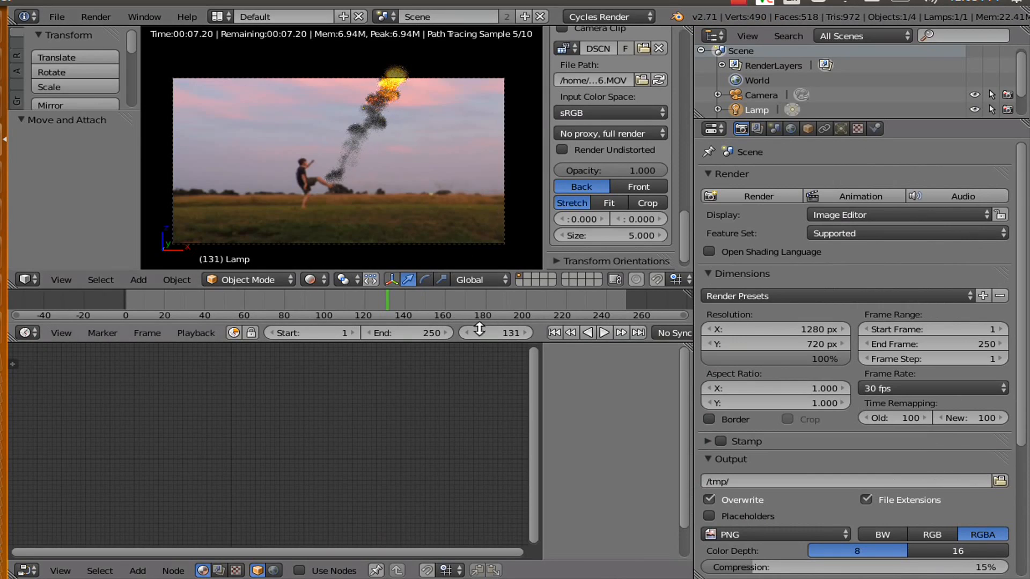
- Replay the simulation from frame 1 and stop at frame 126, with the ball still inside the footage
left_click(554, 333)
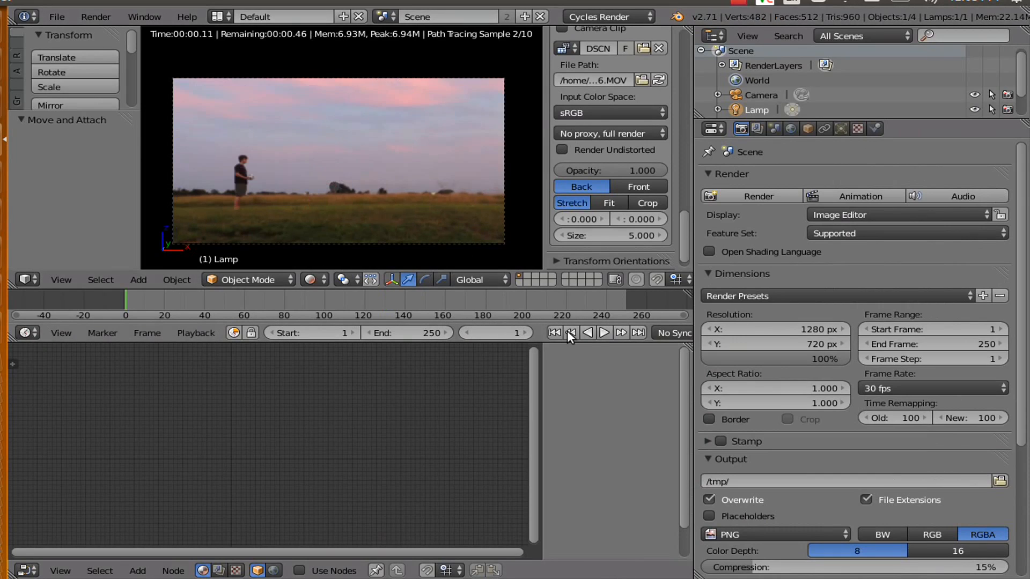
left_click(603, 331)
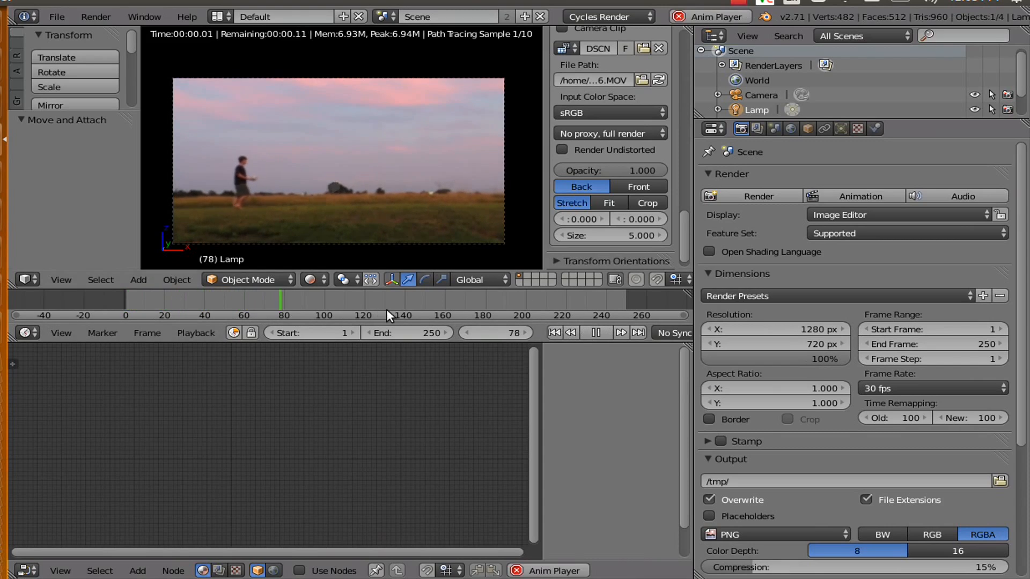
left_click(594, 332)
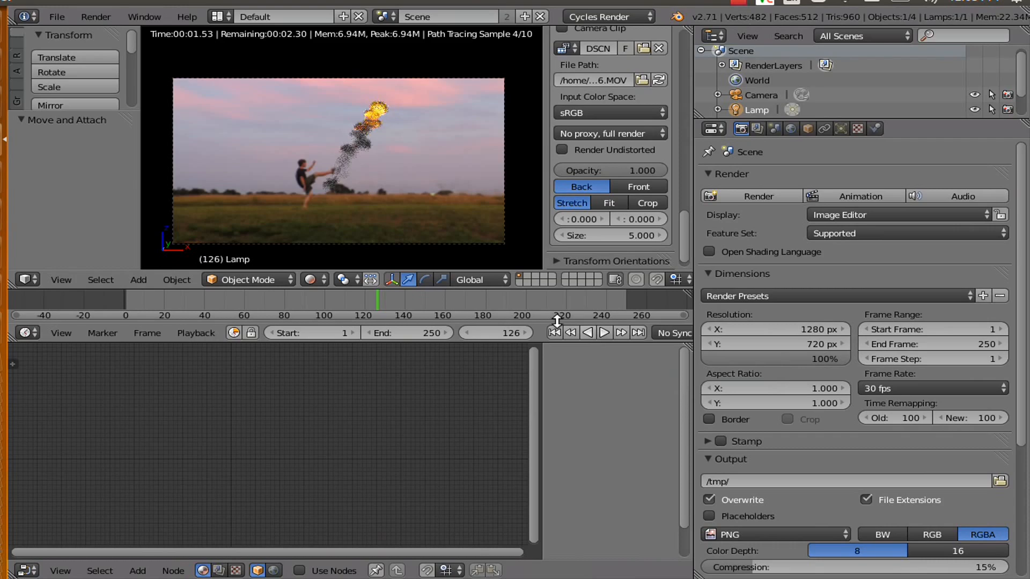
- Return to the Compositing layout and render the scene's RenderLayer at the current frame
left_click(221, 15)
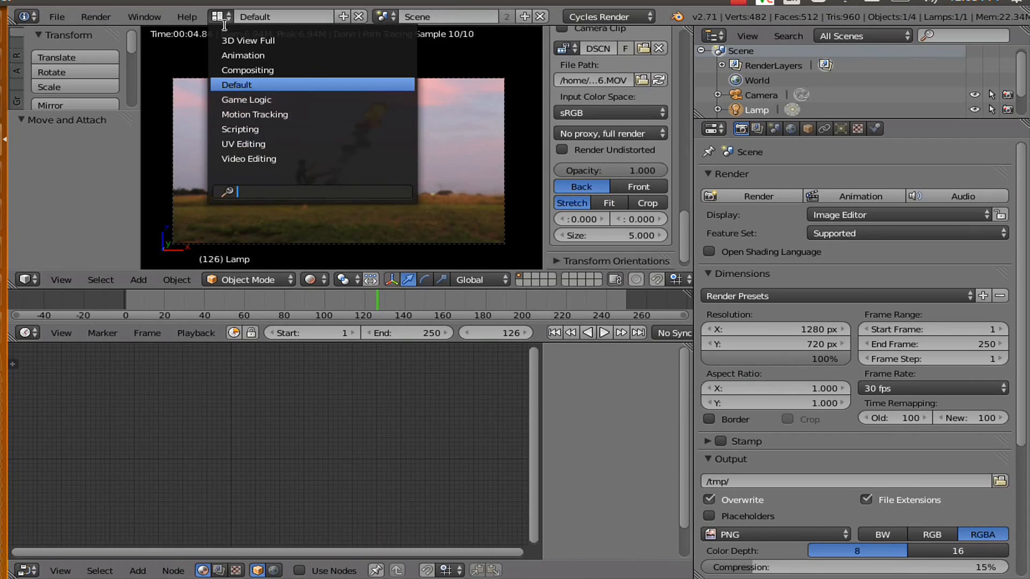
left_click(233, 69)
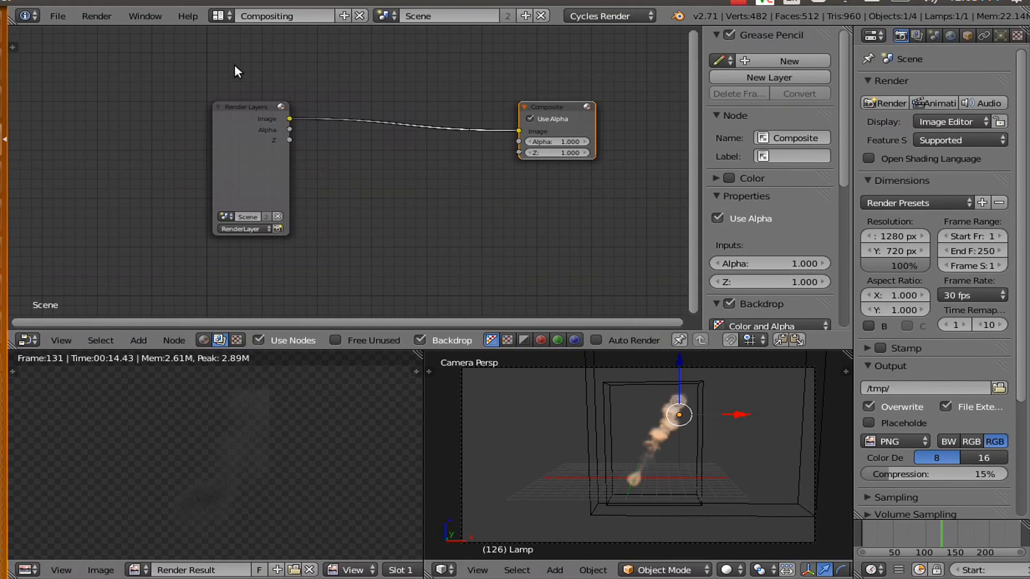
left_click(277, 228)
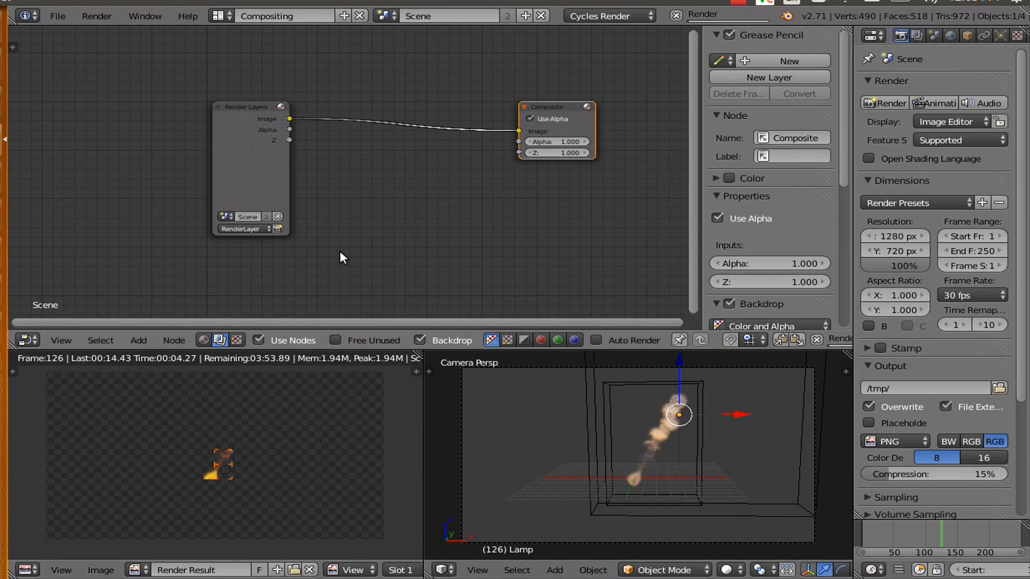
- Add a Movie Clip input node beside Render Layers and assign it the DSCN2316.MOV footage
middle_click_drag(371, 266, 343, 177)
key("shift+a")
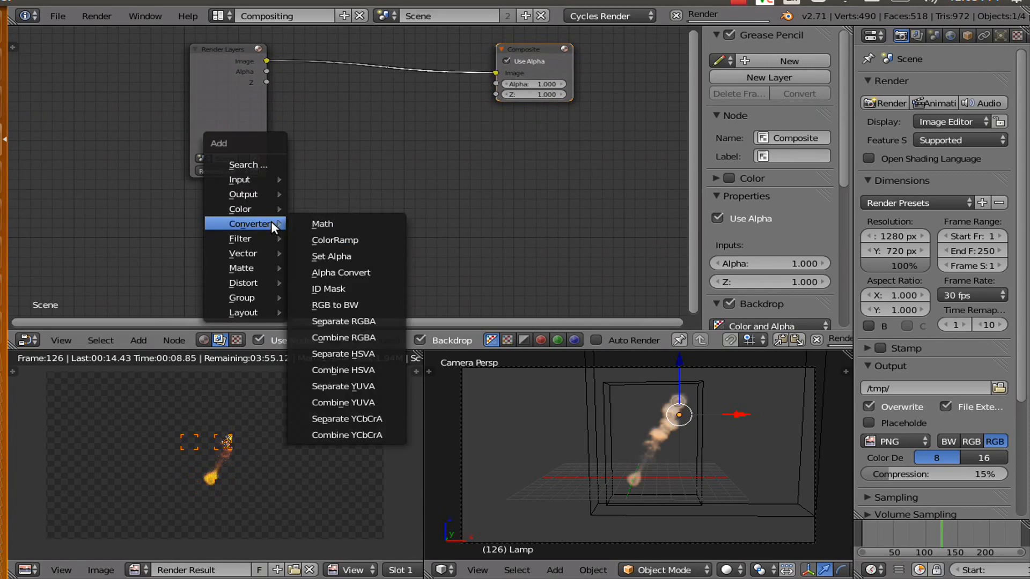
mouse_move(280, 181)
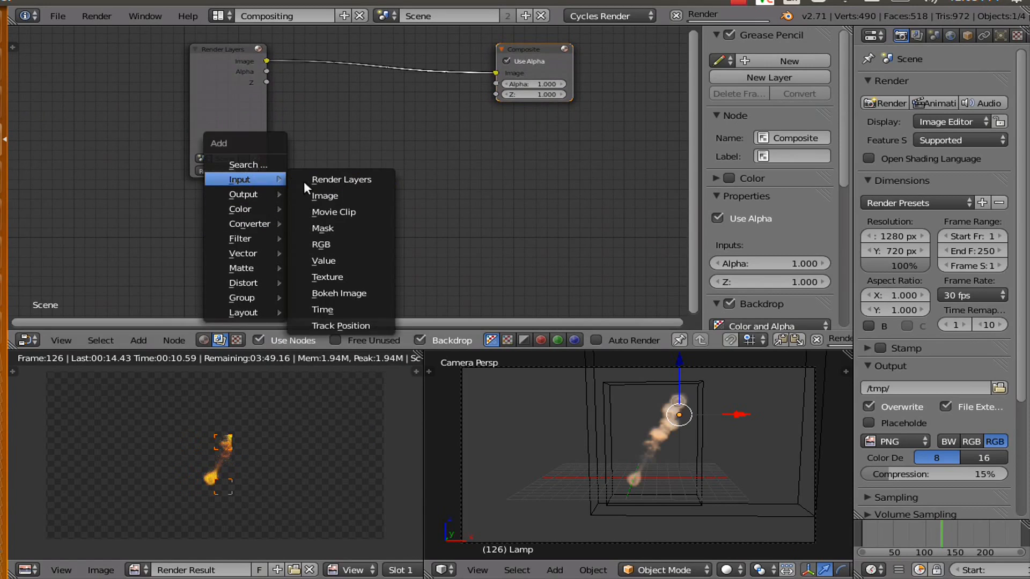
left_click(327, 211)
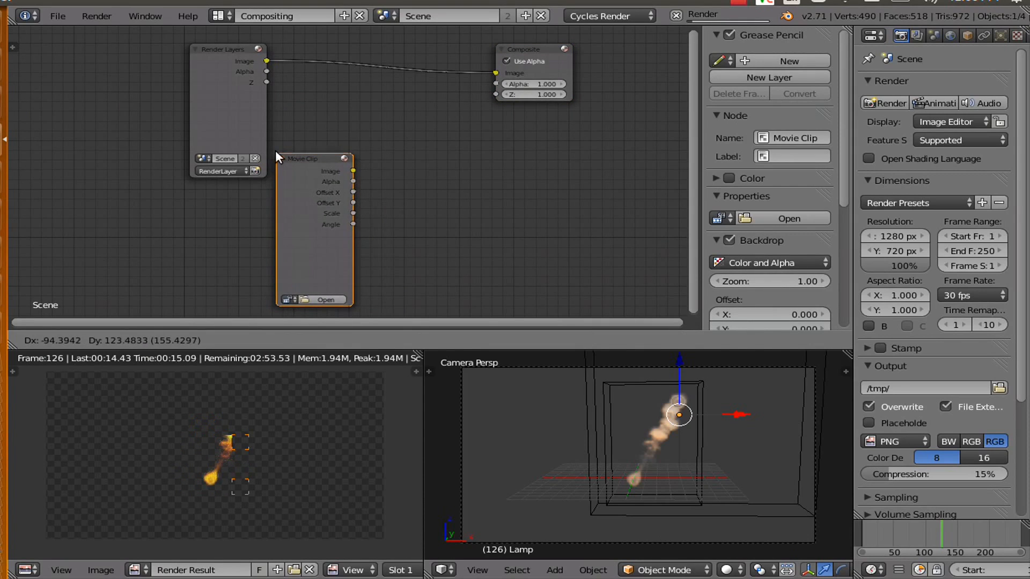
left_click(276, 151)
middle_click_drag(314, 265, 309, 256, "ctrl")
scroll(300, 257, "down", 3, "shift")
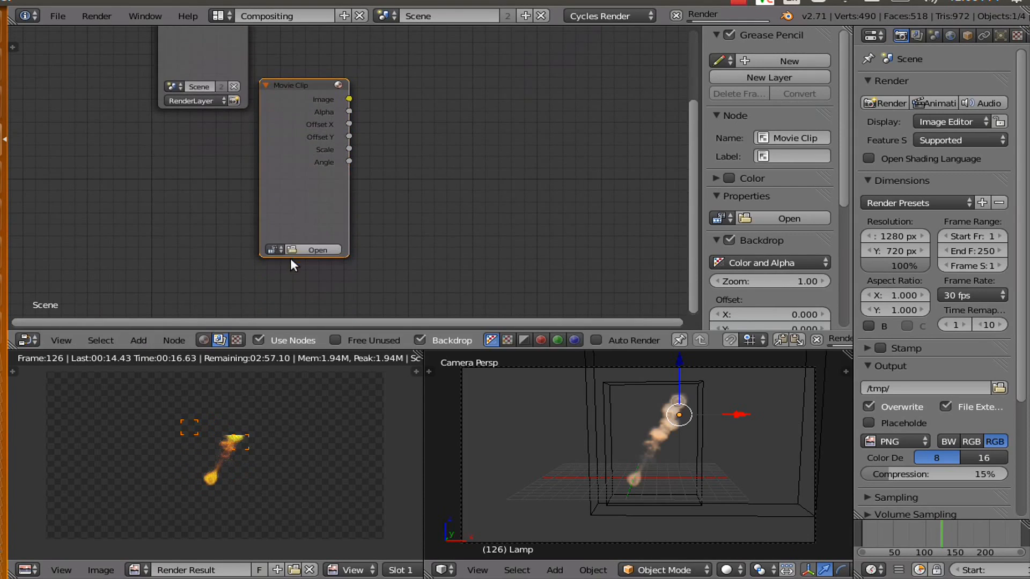
left_click(274, 250)
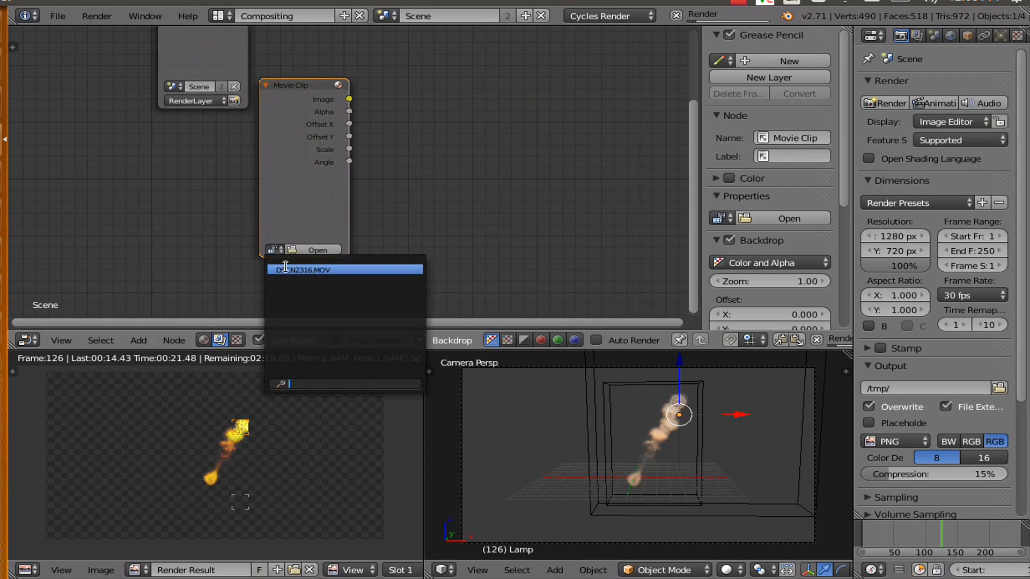
left_click(286, 269)
- Move the Composite node farther out and insert an Alpha Over node on the link from Render Layers
middle_click_drag(384, 159, 340, 212)
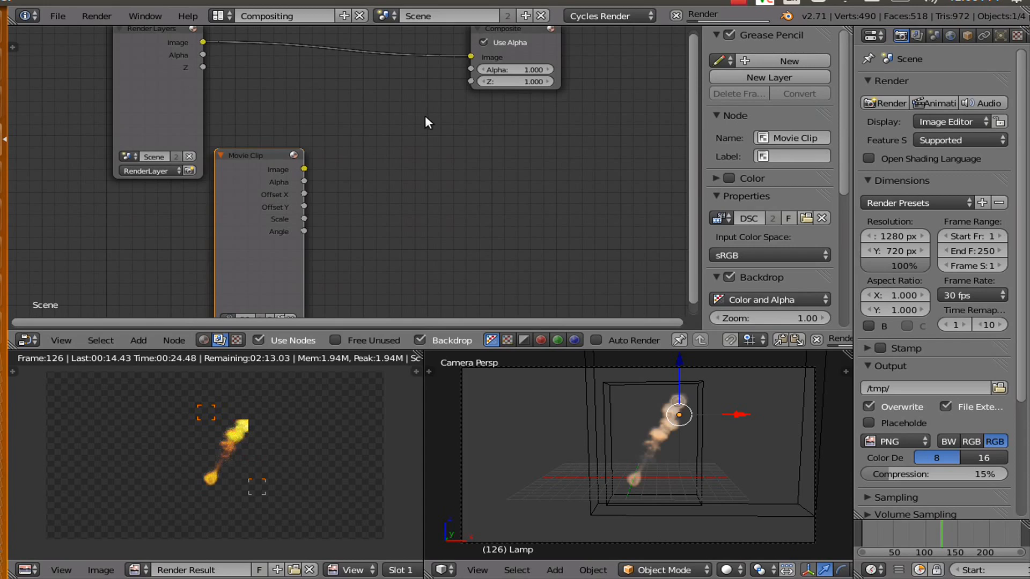
middle_click_drag(424, 115, 382, 169)
left_click_drag(470, 76, 580, 78)
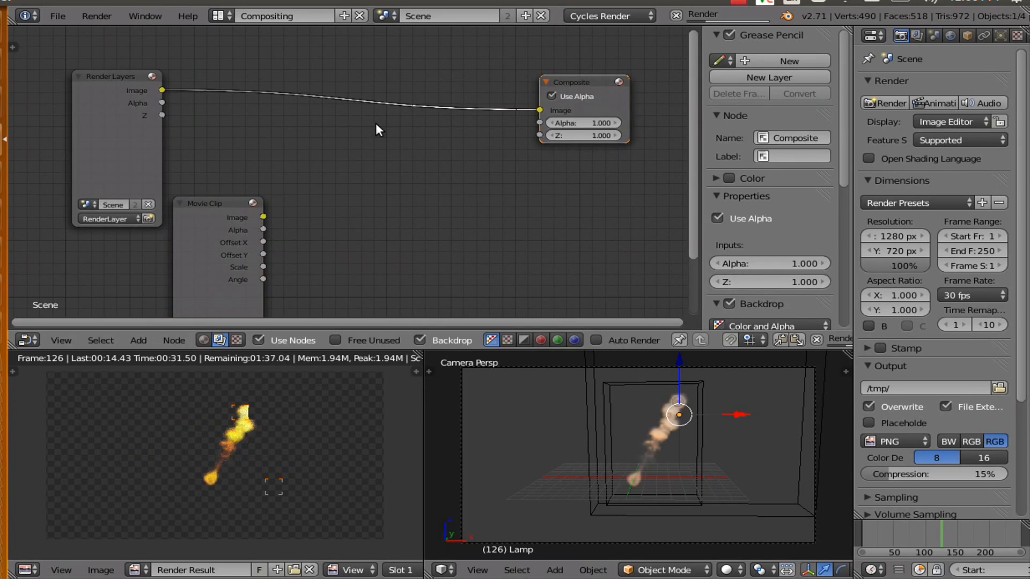
key("shift+a")
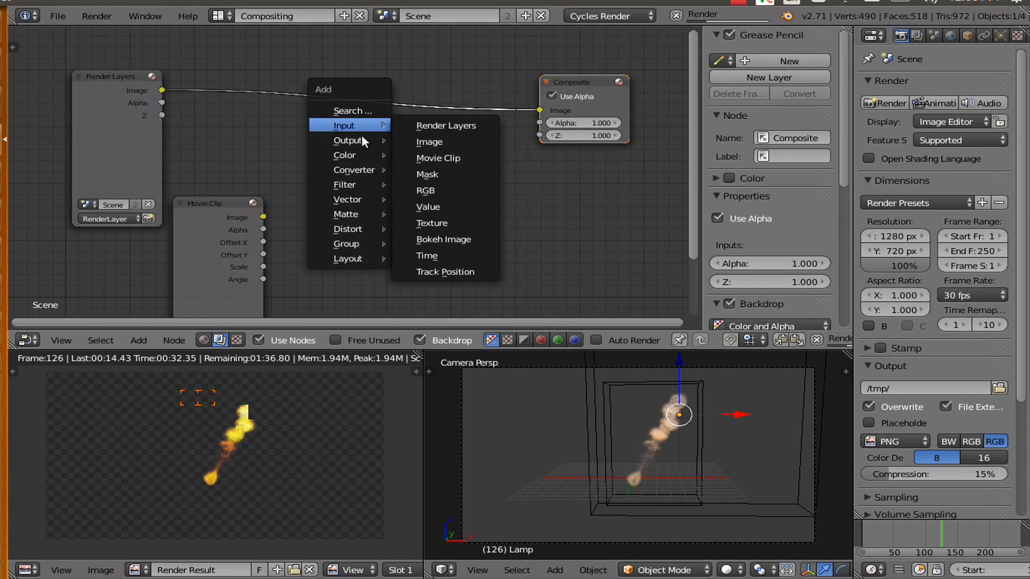
mouse_move(336, 153)
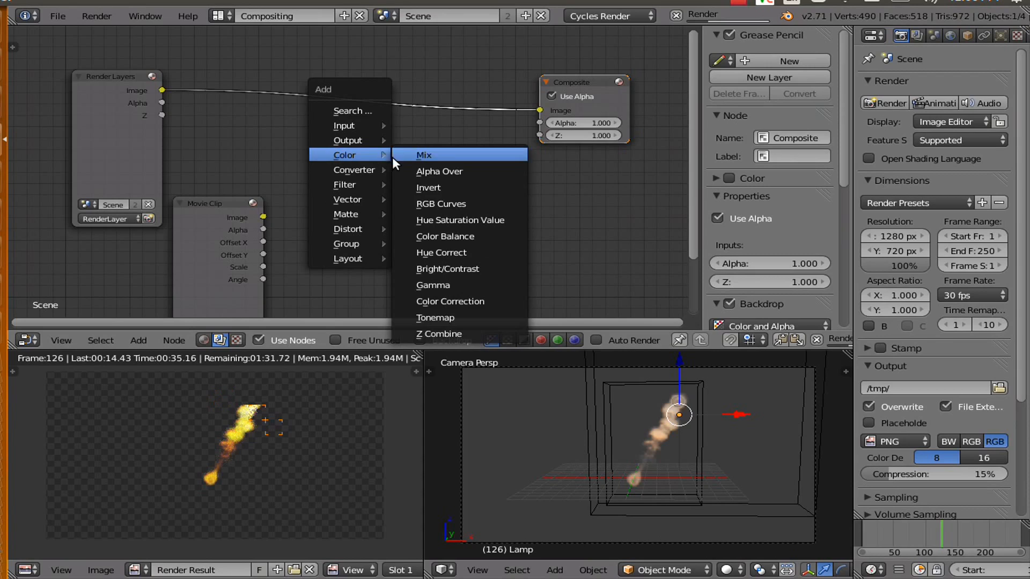
left_click(420, 172)
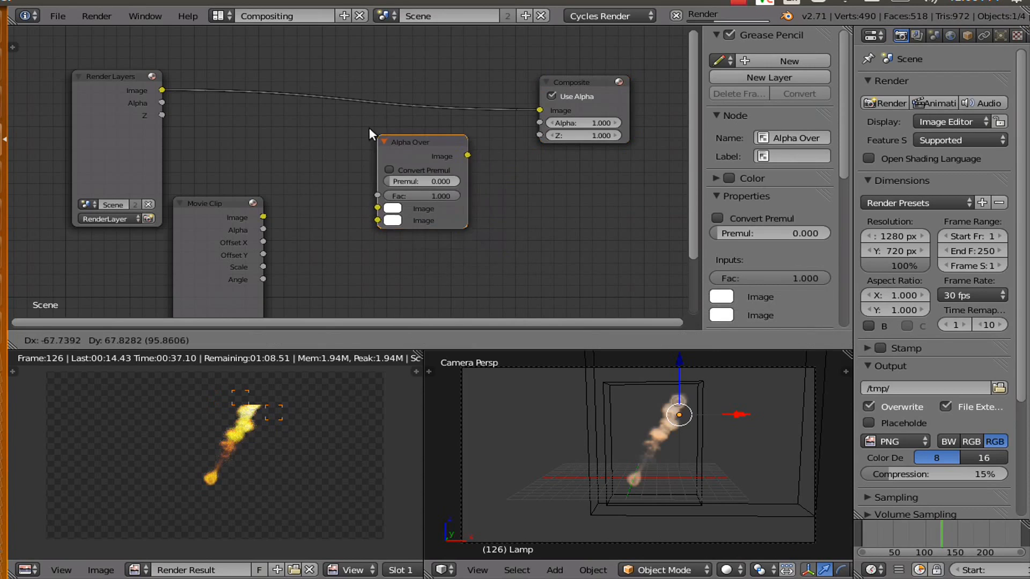
left_click(356, 85)
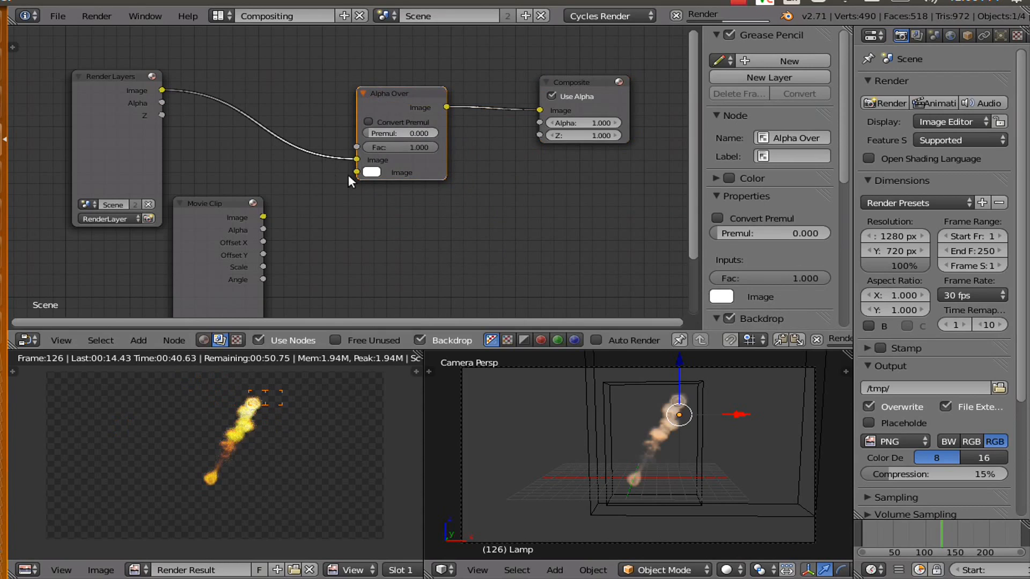
- Feed the Movie Clip image into Alpha Over's first image input and the render into its second, with Convert Premul enabled
left_click_drag(356, 160, 356, 172)
left_click_drag(262, 216, 355, 158)
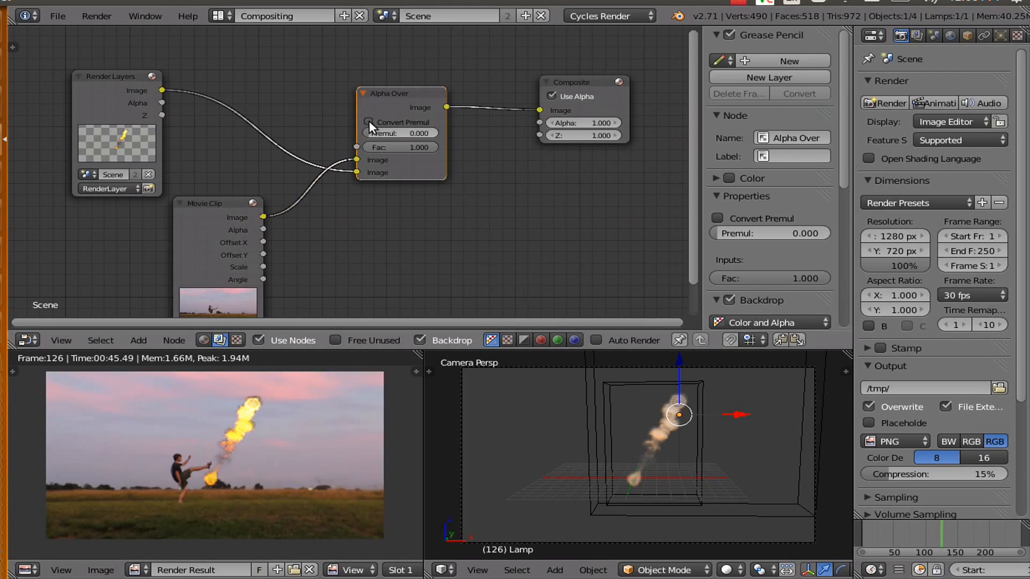
left_click(368, 121)
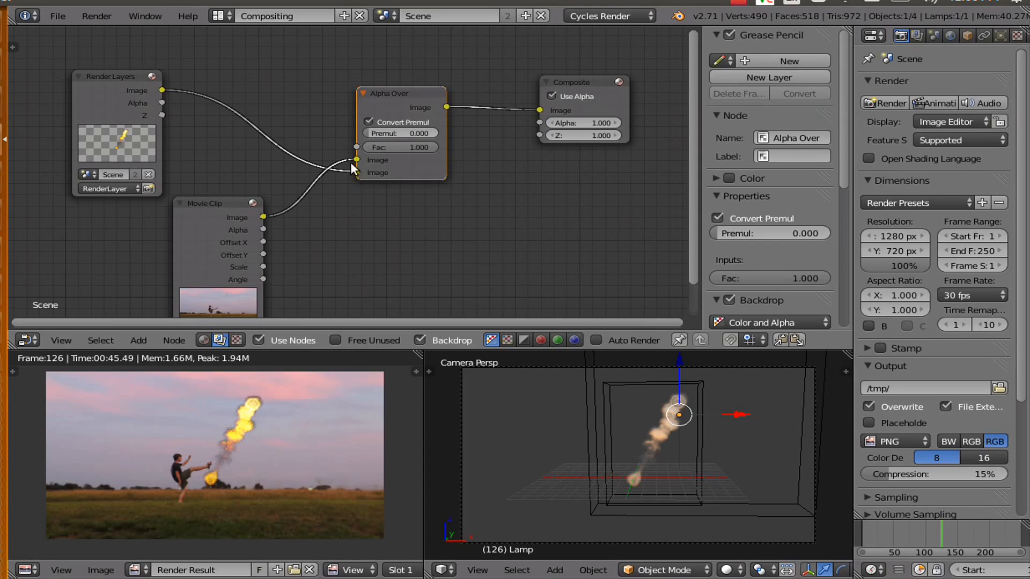
left_click_drag(357, 161, 308, 189)
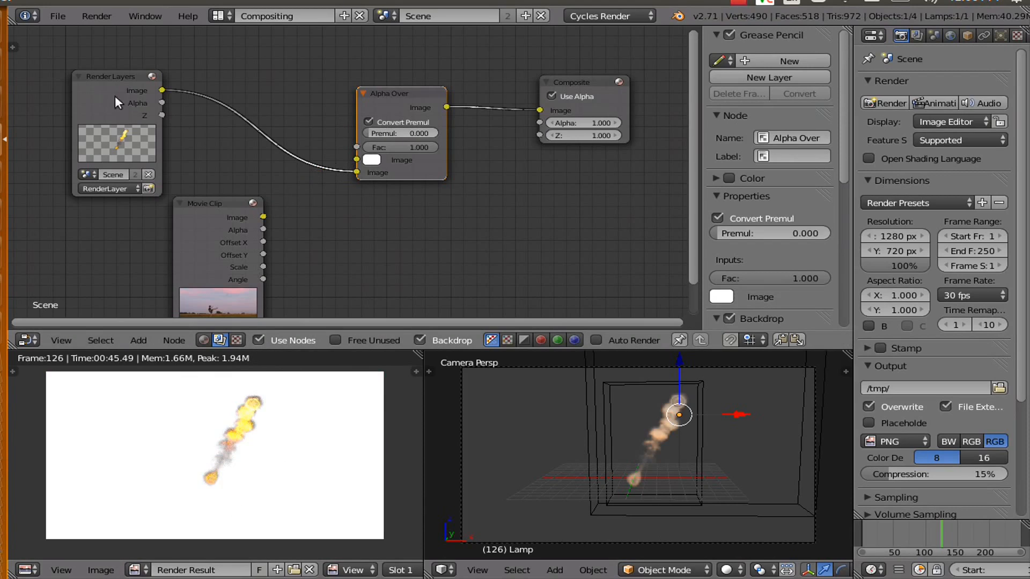
left_click_drag(262, 217, 356, 160)
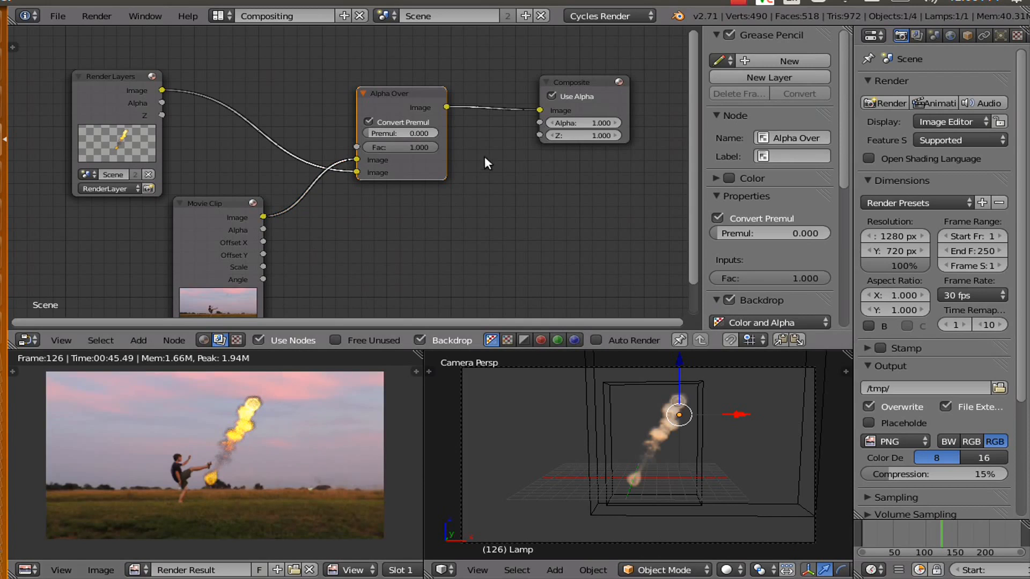
- Move the Composite node farther out and insert a Glare filter node between Alpha Over and Composite
scroll(484, 175, "down", 2)
middle_click_drag(479, 238, 359, 284)
left_click_drag(413, 146, 482, 165)
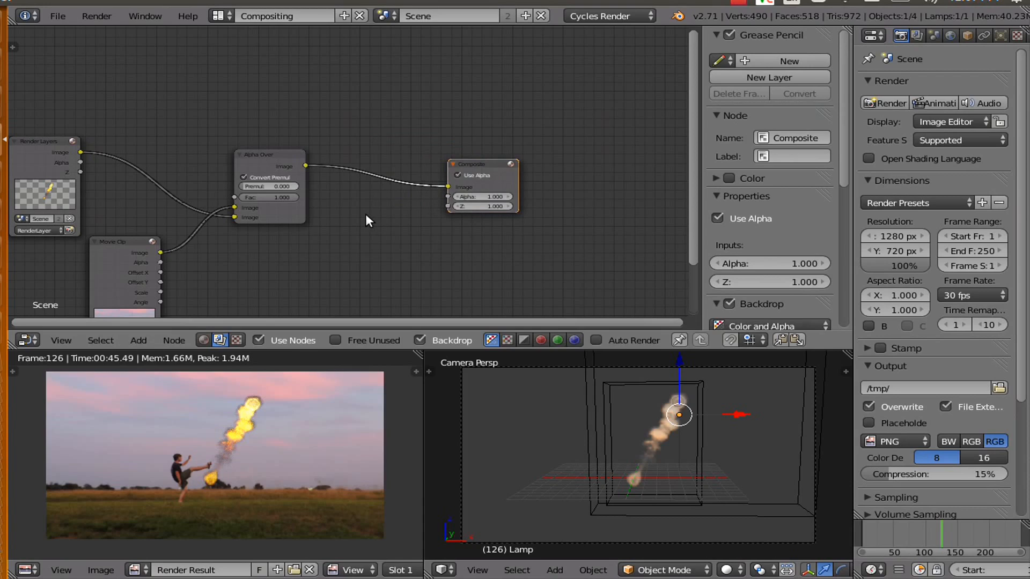
key("shift+a")
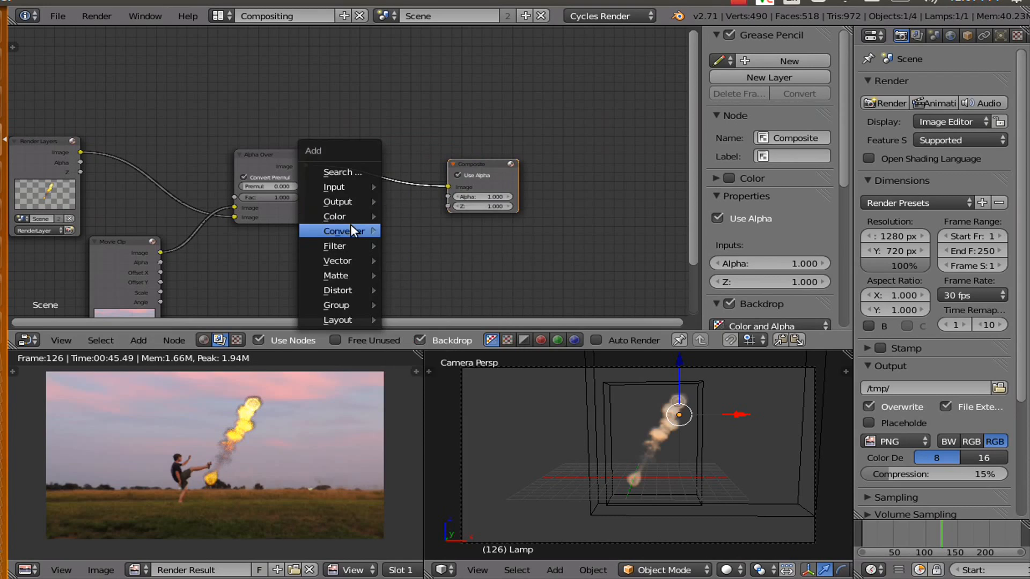
mouse_move(357, 246)
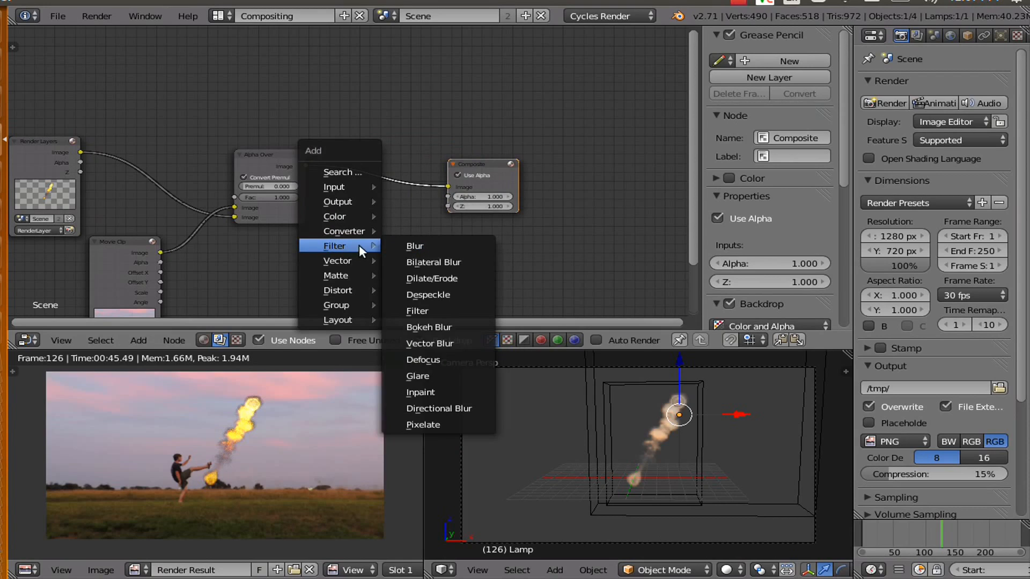
left_click(420, 375)
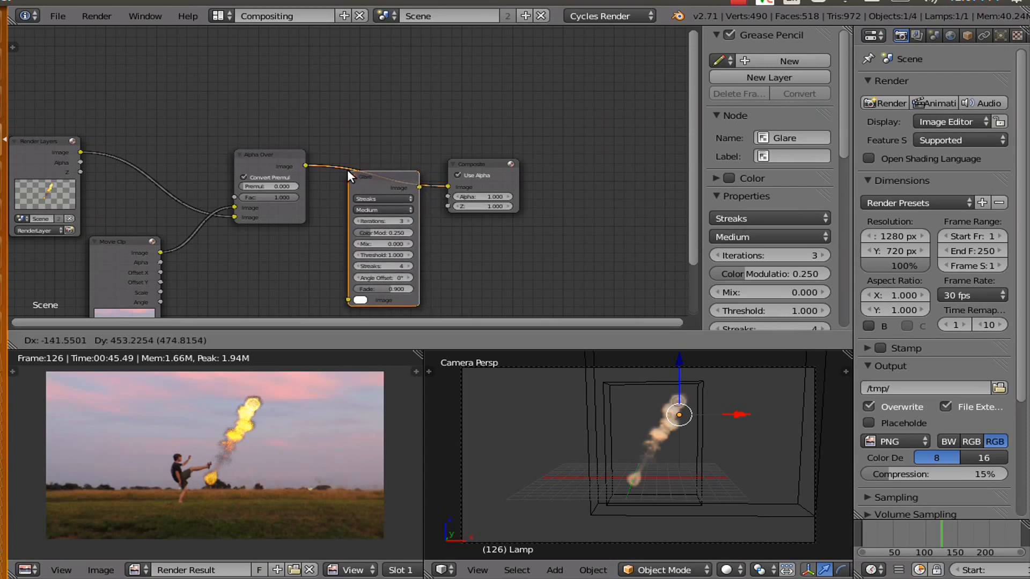
left_click(336, 136)
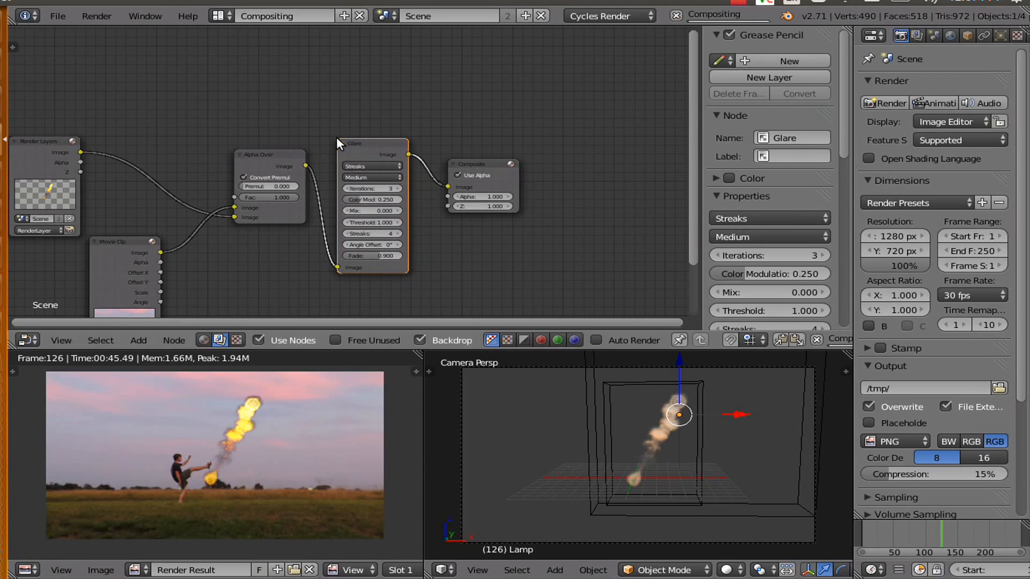
- Set the Glare node's Streaks to 7 and compare the effect on the flame in the render result
scroll(357, 268, "up", 1)
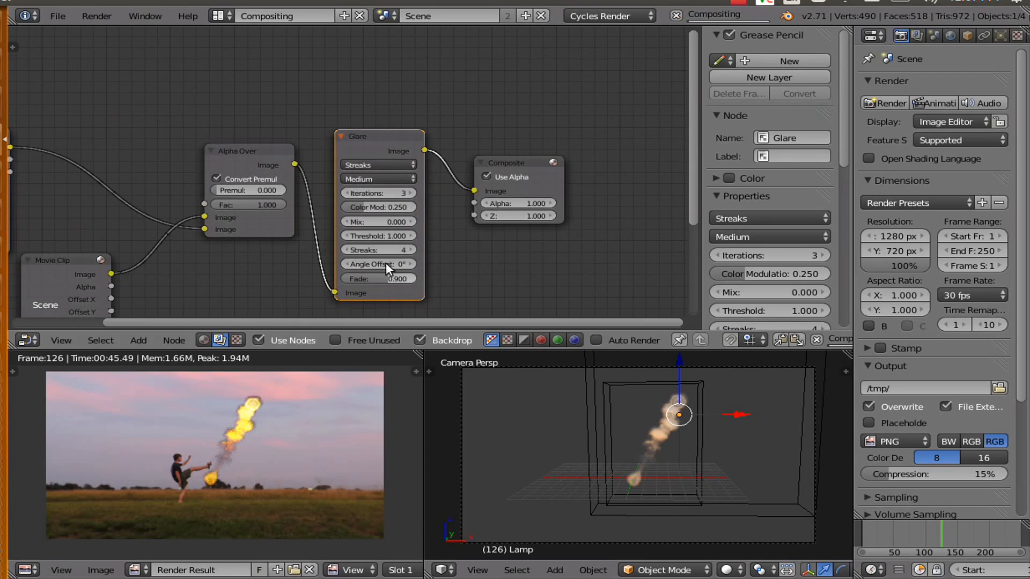
middle_click_drag(384, 262, 345, 236)
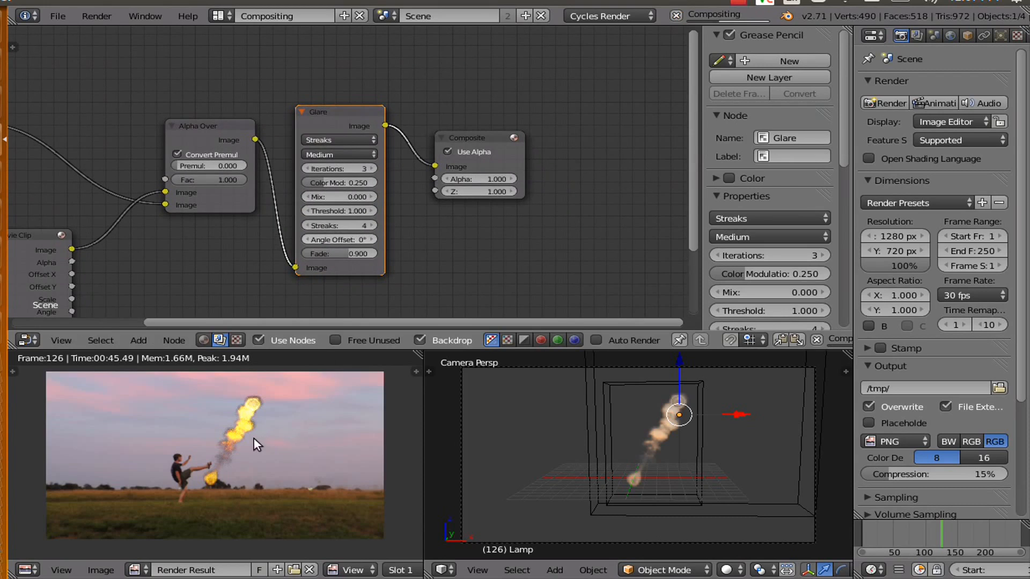
scroll(249, 434, "up", 1)
scroll(251, 432, "up", 2)
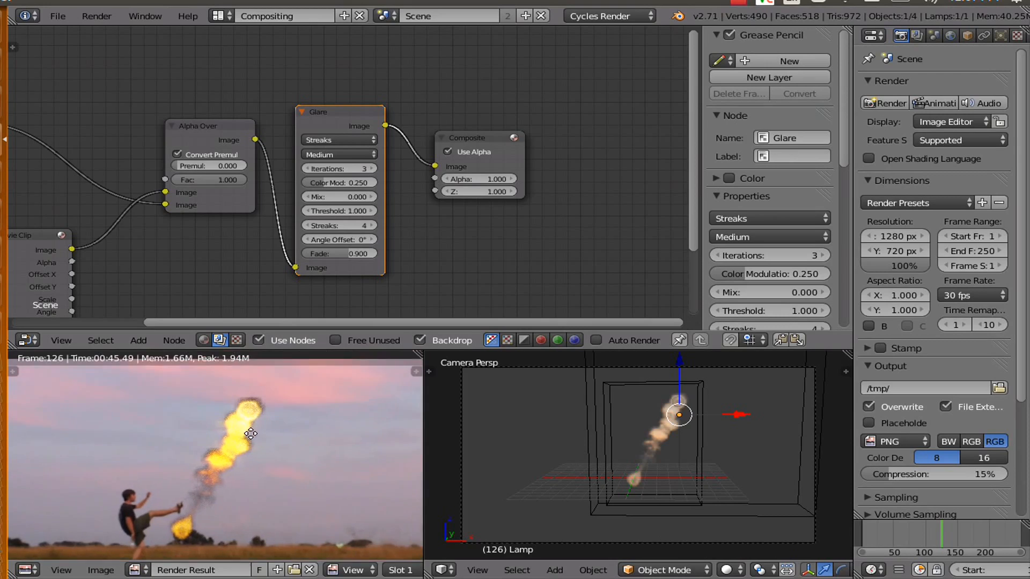
left_click(371, 226)
left_click(371, 226)
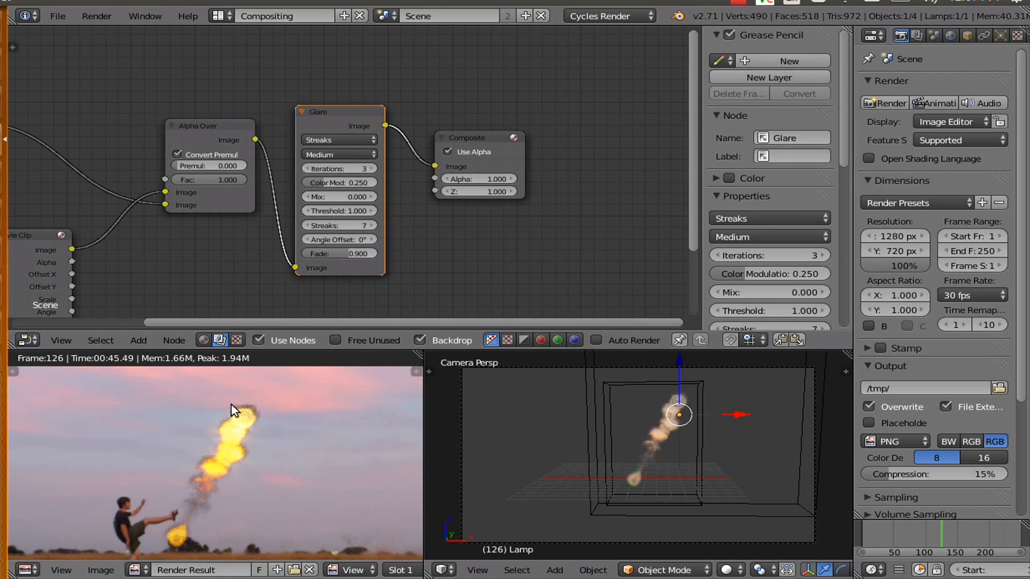
scroll(233, 412, "down", 4)
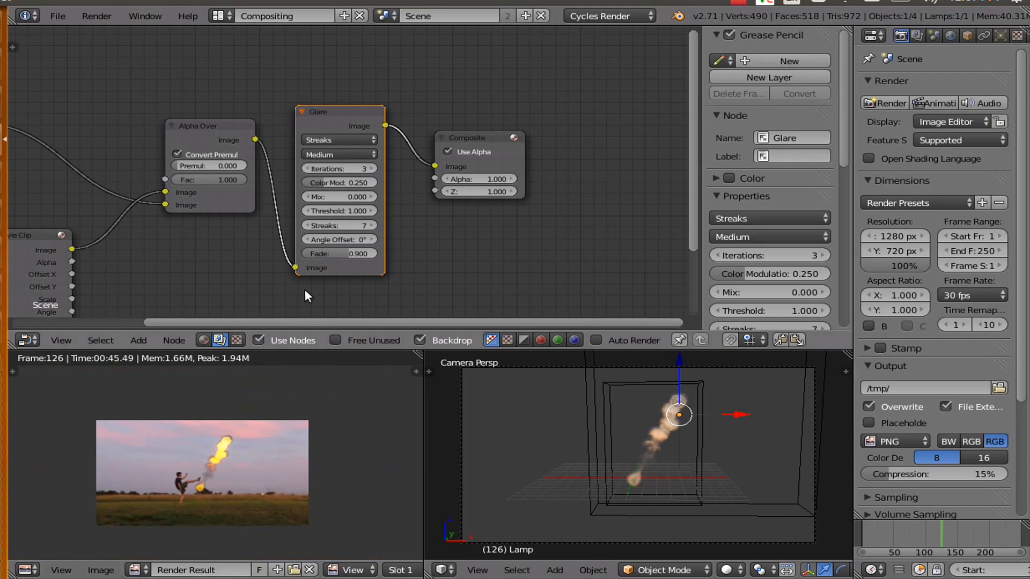
scroll(199, 230, "down", 3)
middle_click_drag(204, 247, 200, 211)
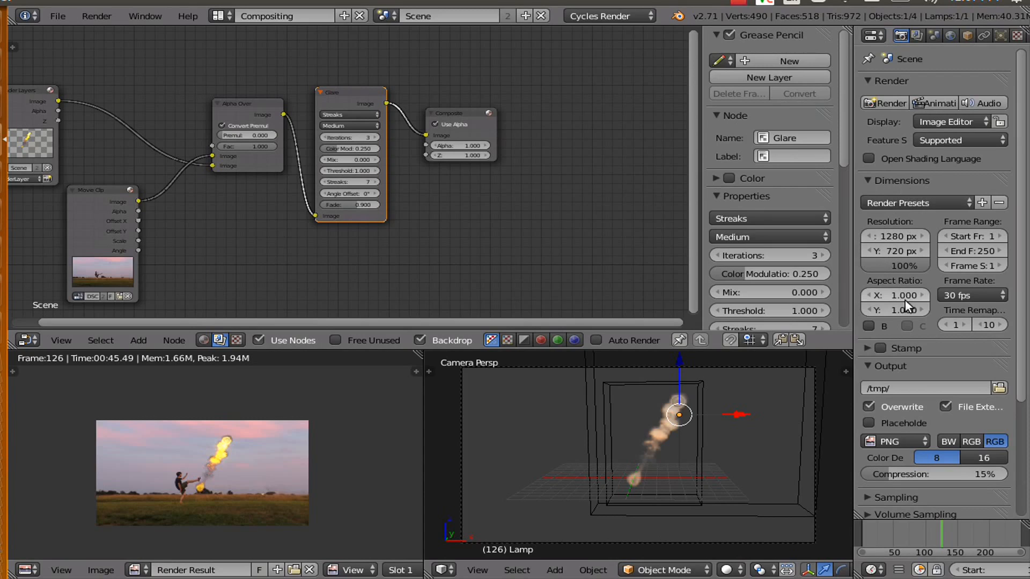
- Set the render output path to the flaming soccer folder with the file name soccerballofflame
scroll(913, 265, "down", 5)
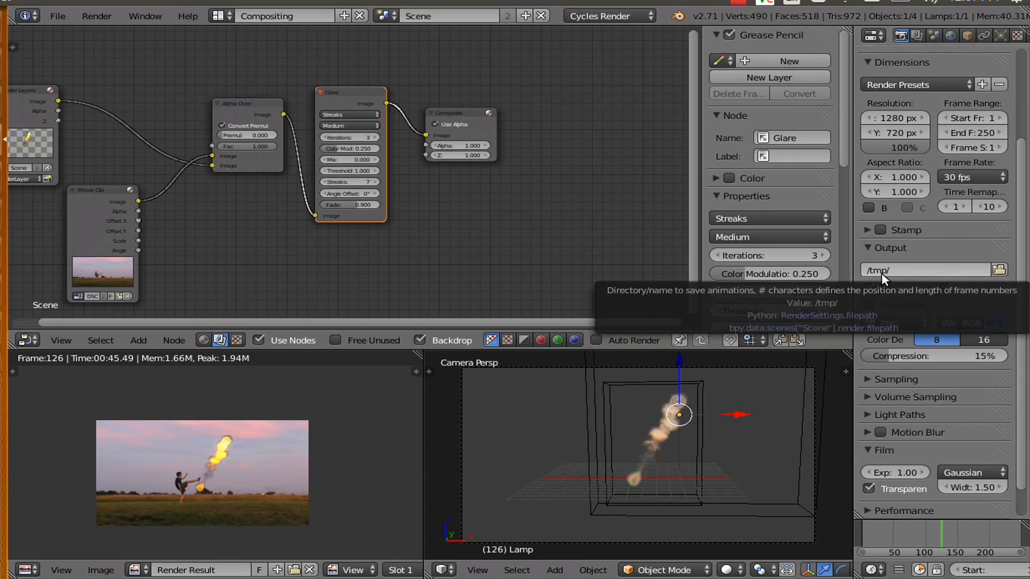
left_click(999, 269)
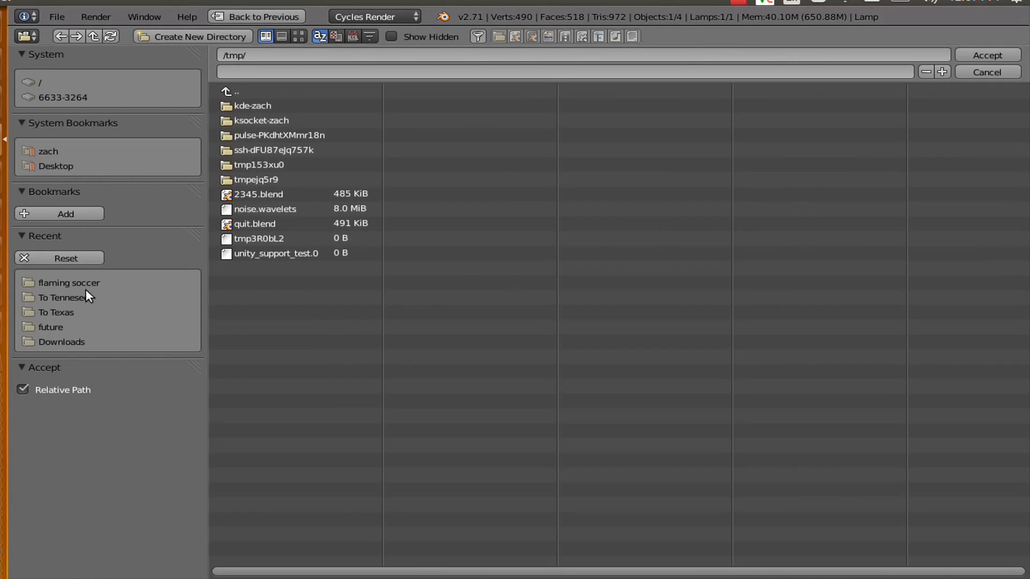
left_click(54, 283)
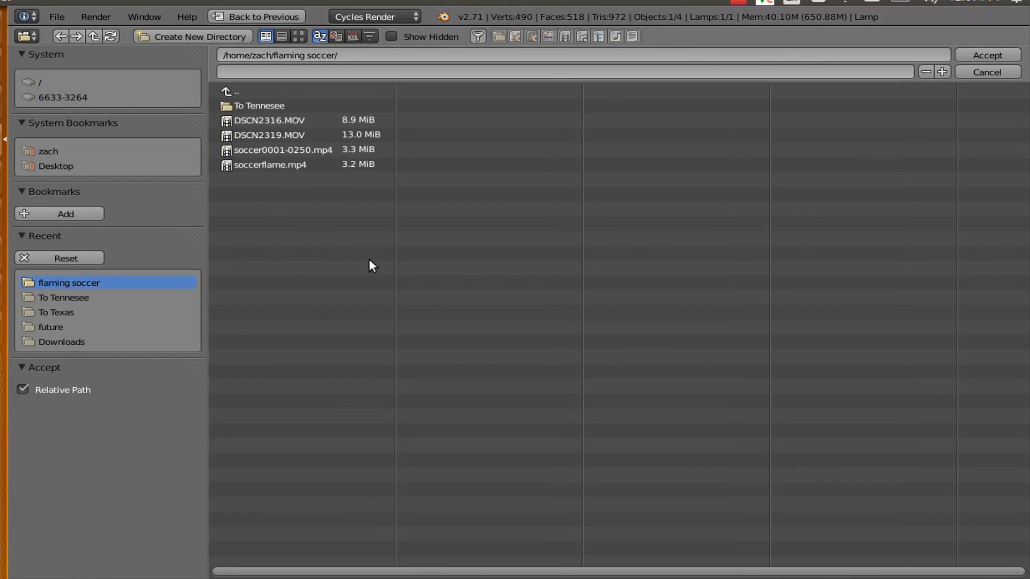
left_click(454, 71)
type("soccerballofflame")
left_click(985, 54)
left_click(985, 54)
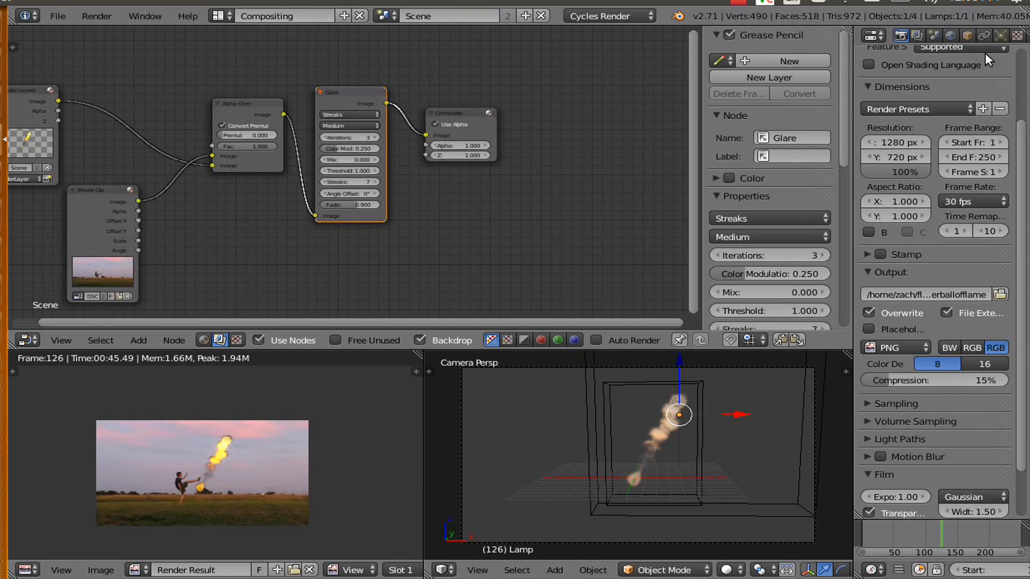
- Set the output file format to H.264 and its encoding format to H.264 with Lossless Output enabled
left_click(913, 344)
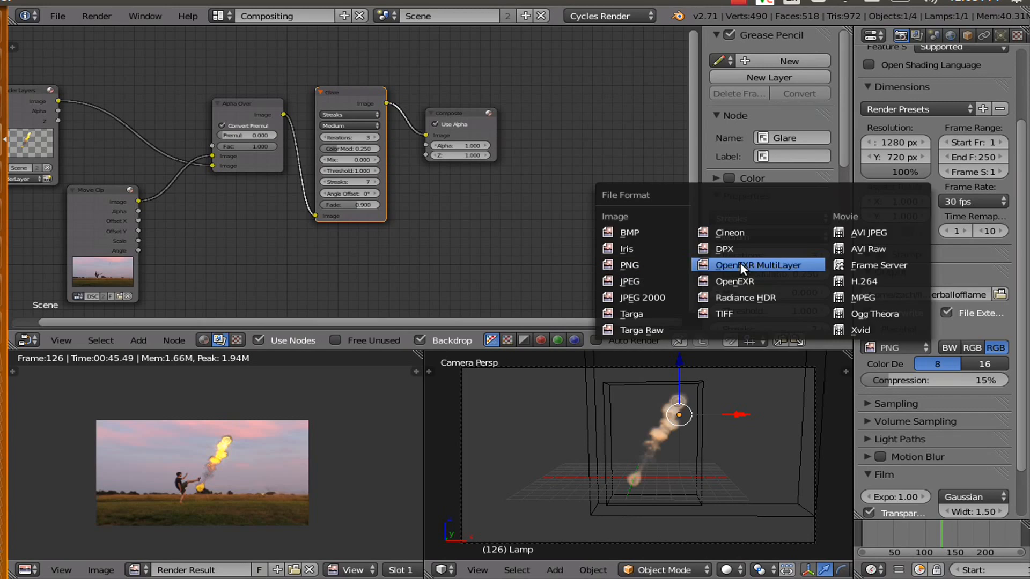
left_click(867, 281)
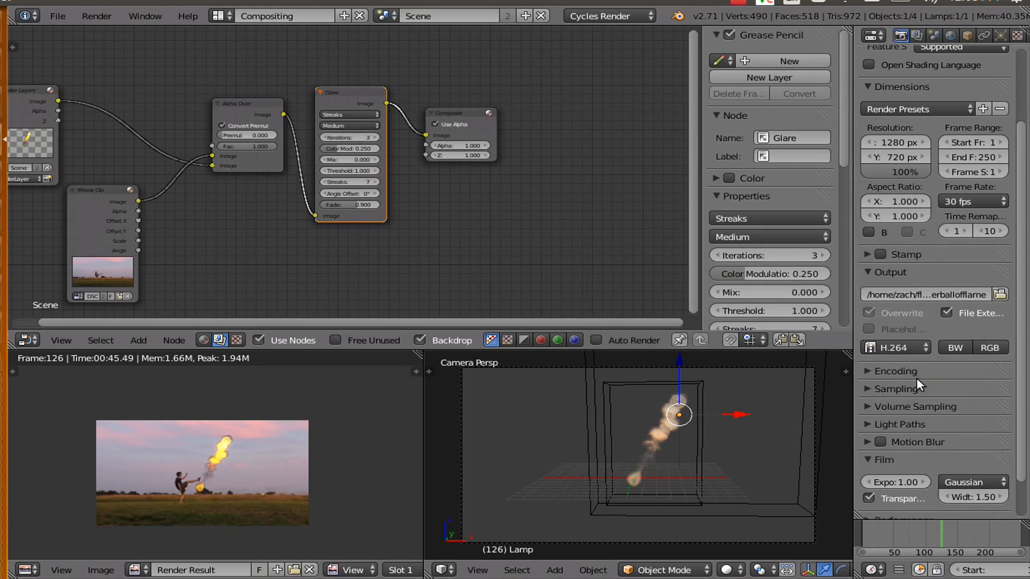
left_click(873, 371)
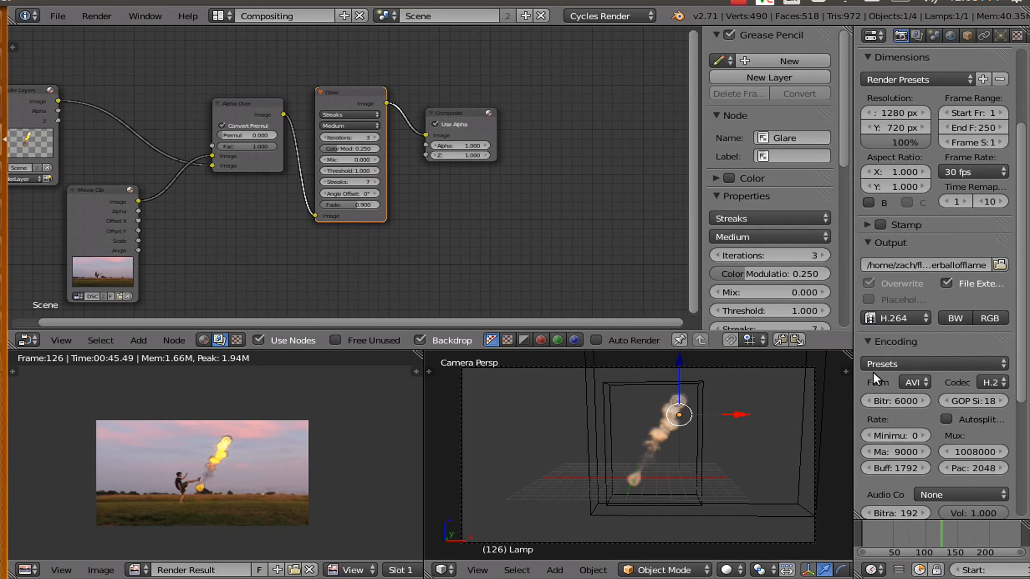
scroll(873, 371, "down", 3)
left_click_drag(854, 362, 766, 369)
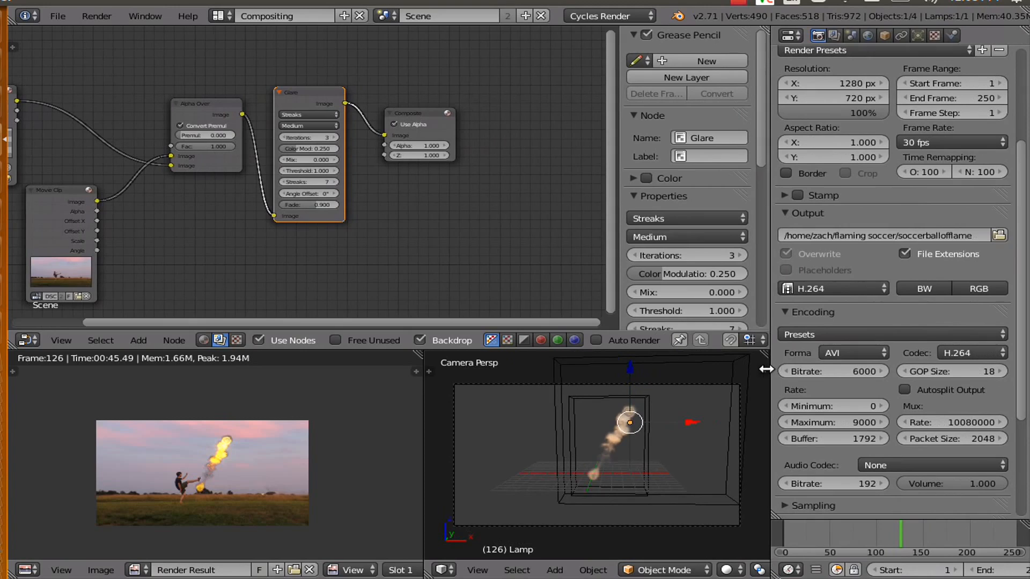
left_click(831, 352)
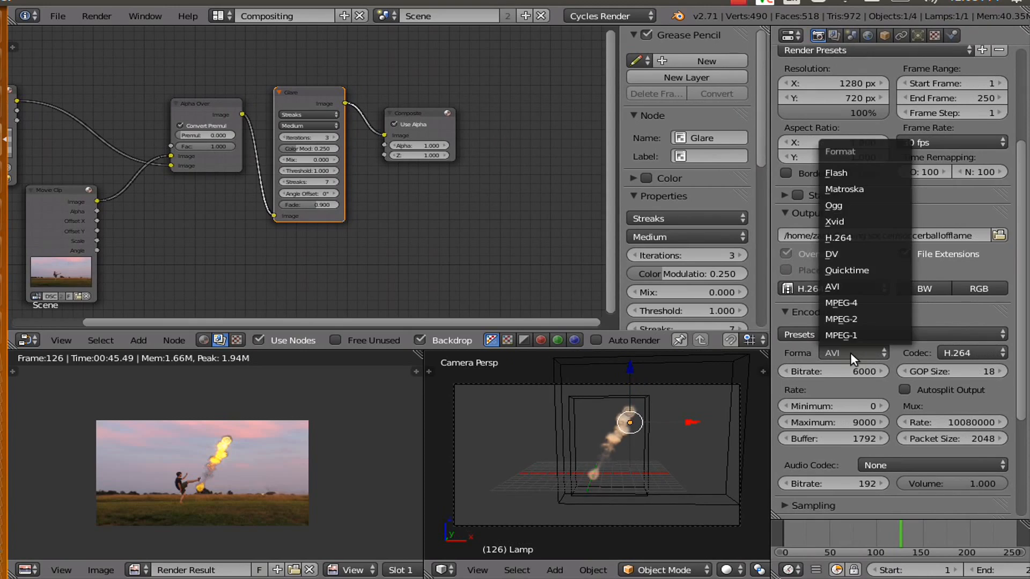
left_click(841, 239)
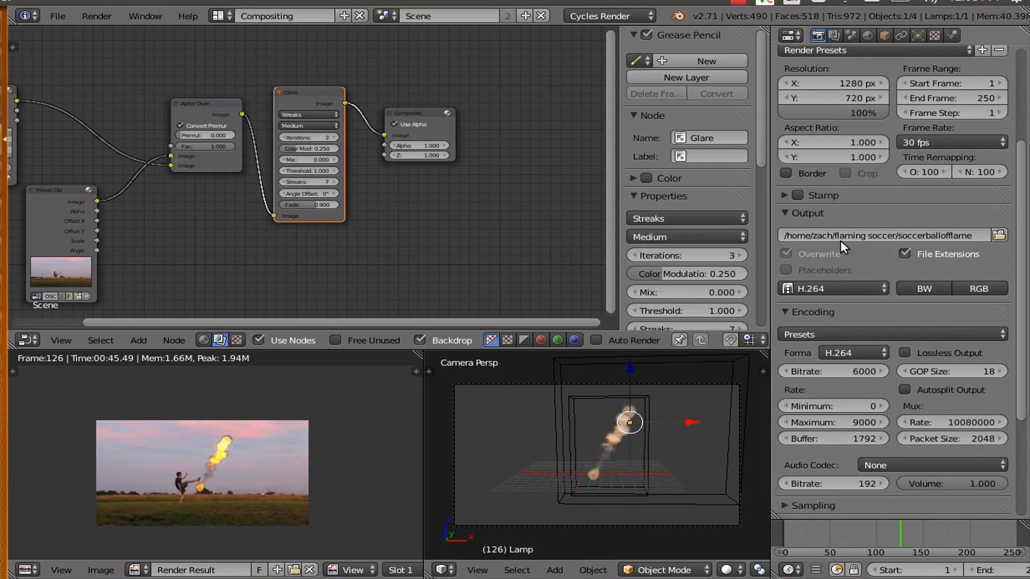
left_click(904, 353)
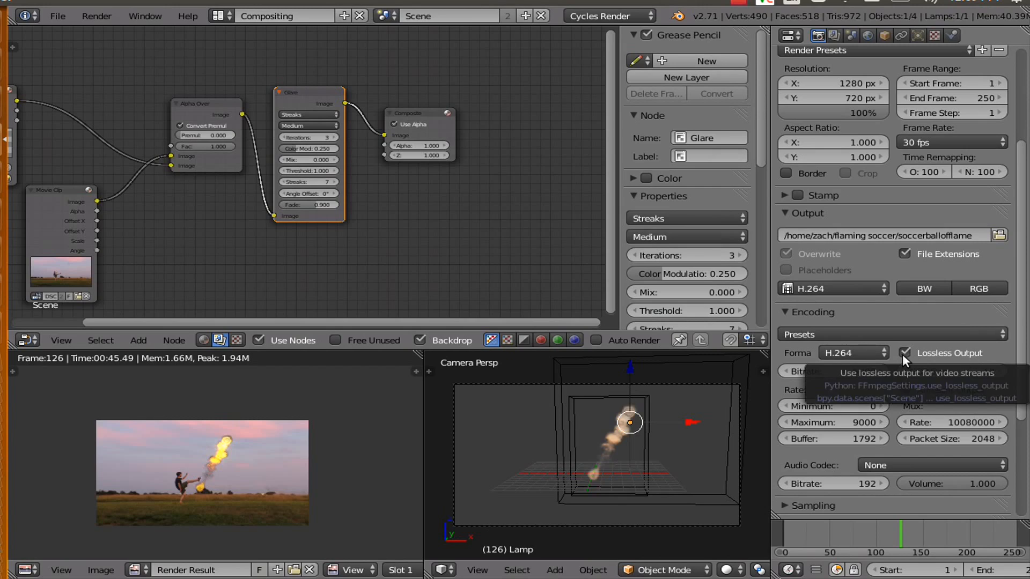
- Review the encoding settings and start rendering the scene's animation
scroll(900, 352, "down", 1)
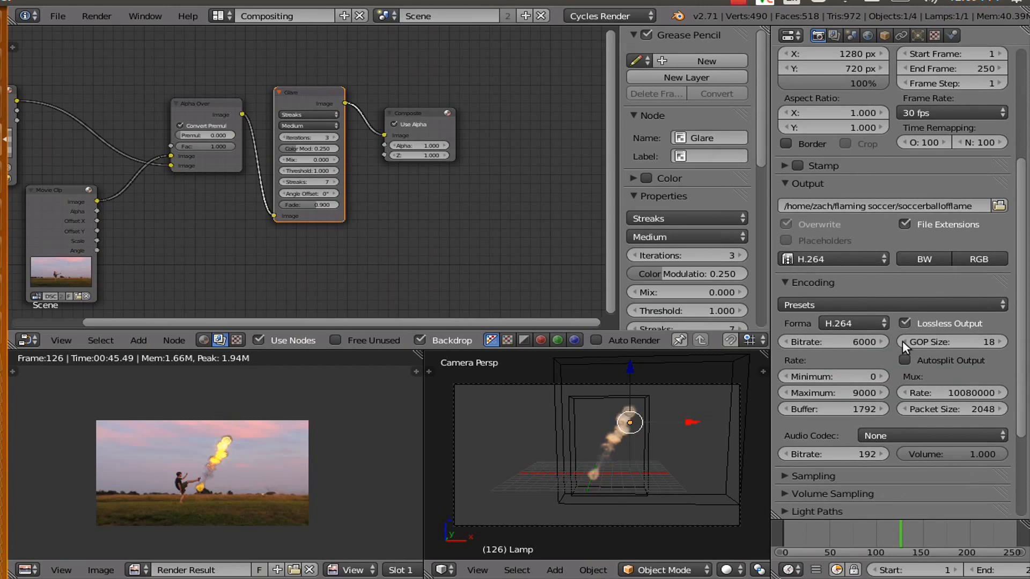
scroll(902, 340, "down", 3)
scroll(902, 340, "up", 5)
scroll(895, 342, "down", 5)
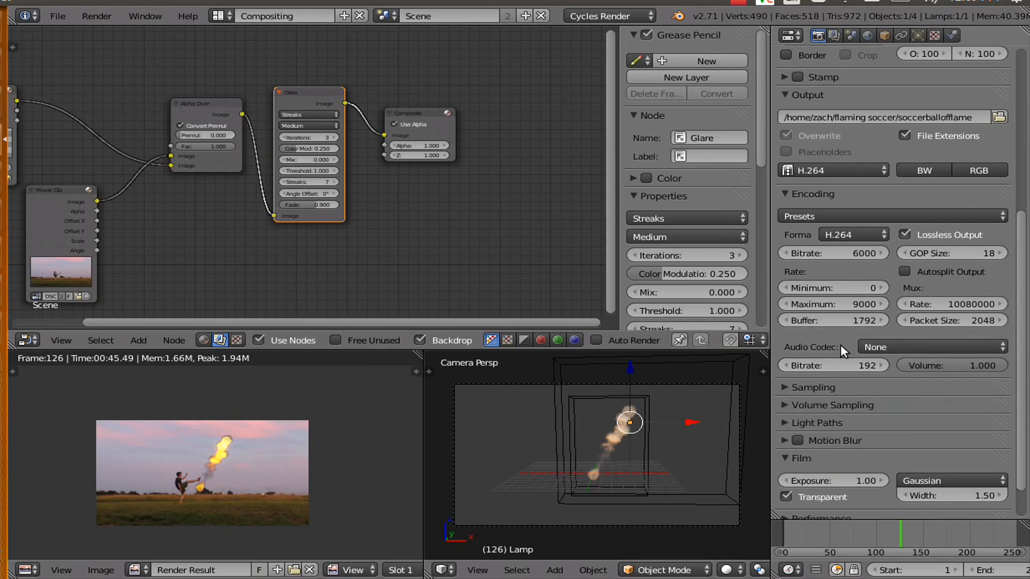
scroll(840, 345, "up", 8)
scroll(870, 310, "up", 4)
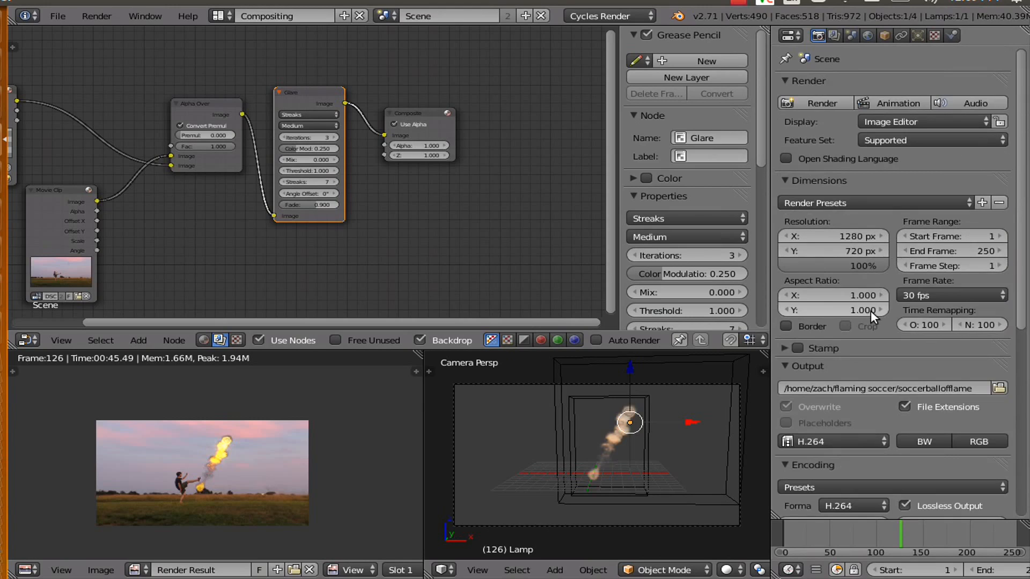
left_click(886, 104)
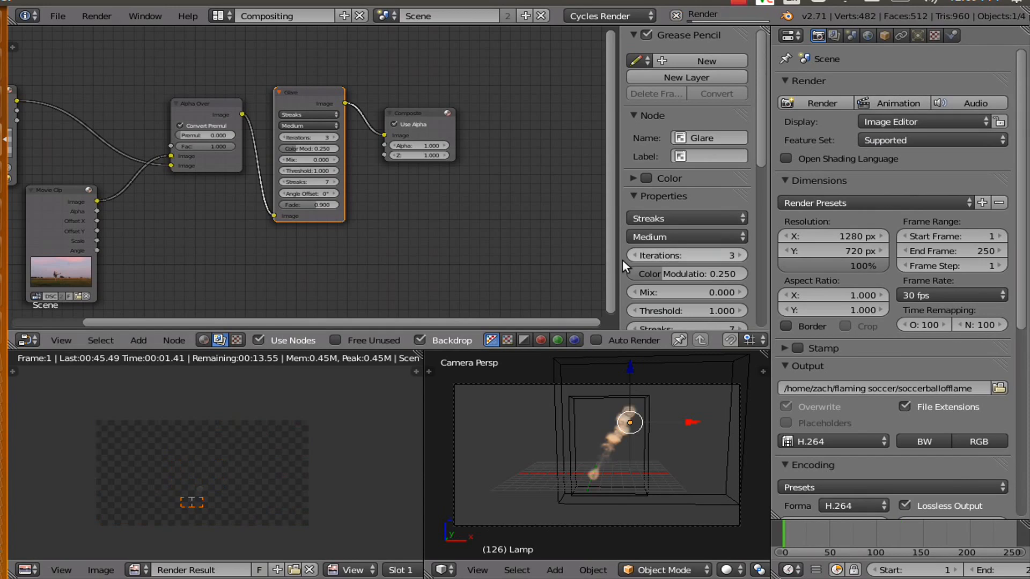
- Enlarge the render result area to examine the frames being rendered, and give the node editor its height back
left_click_drag(344, 352, 356, 106)
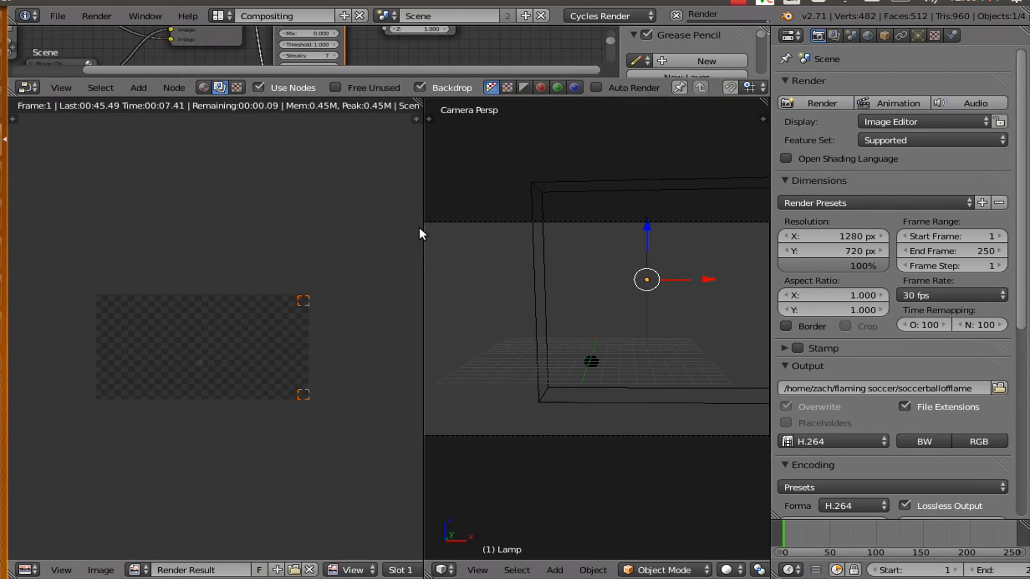
left_click_drag(421, 239, 521, 236)
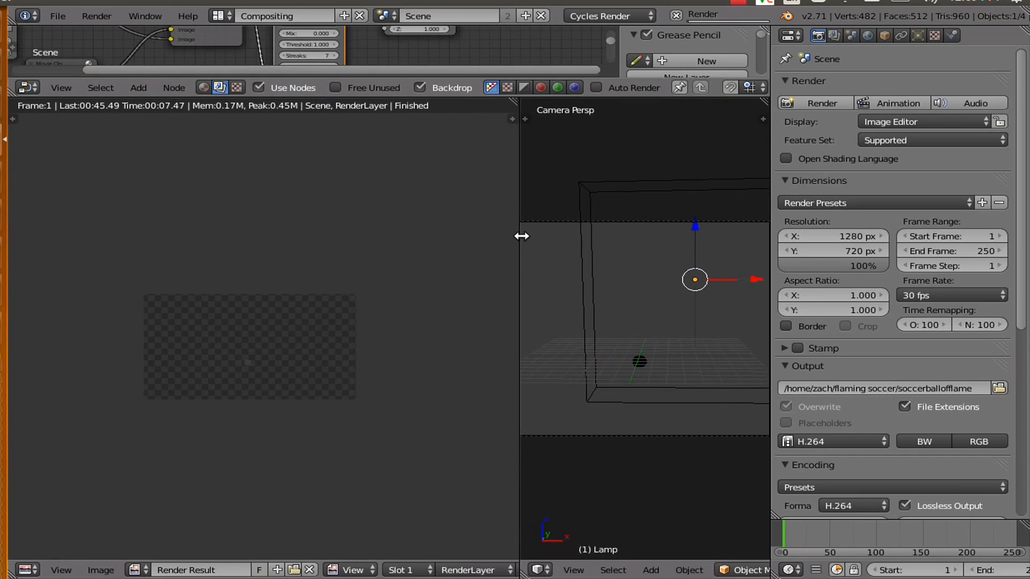
scroll(274, 375, "up", 5)
middle_click_drag(237, 414, 304, 365)
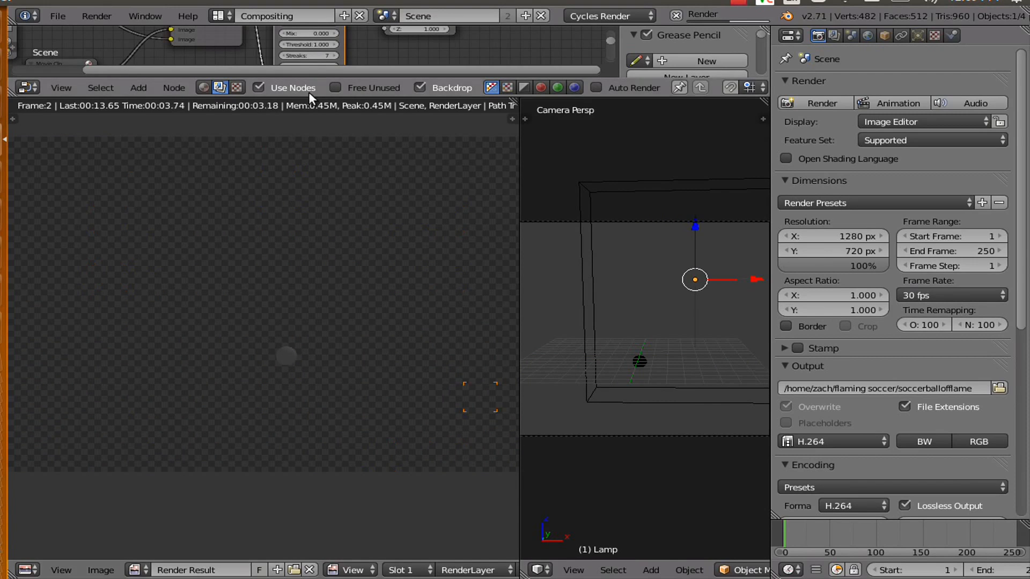
left_click_drag(310, 98, 303, 318)
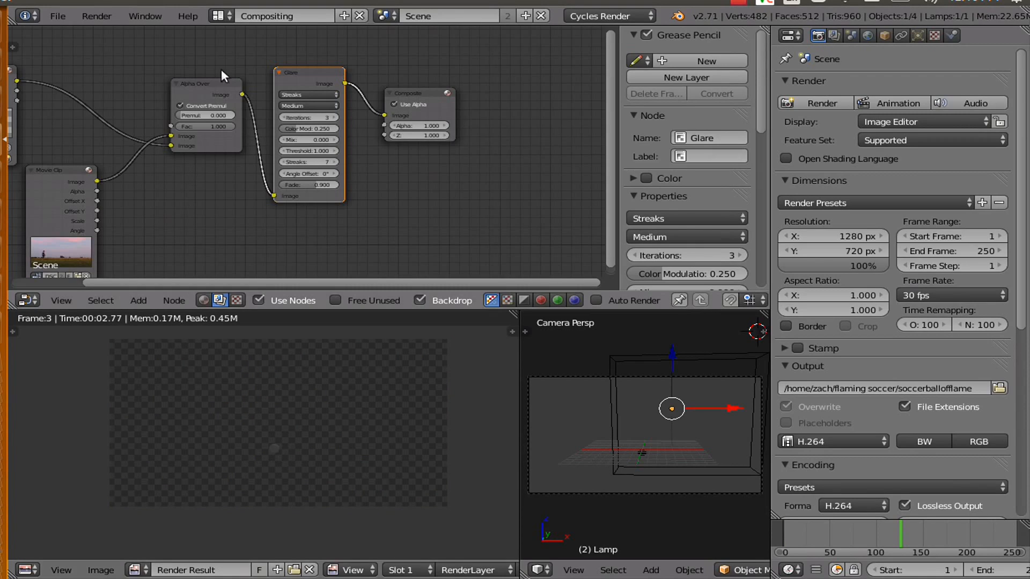
- Switch to the Default screen layout, make the timeline area taller and go to frame 120
left_click(231, 14)
left_click(240, 83)
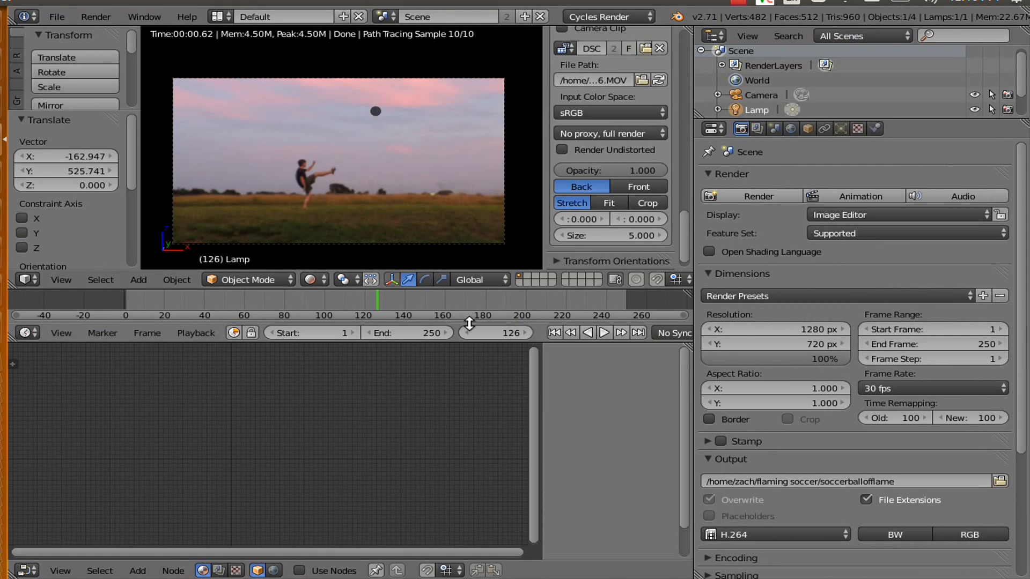
left_click_drag(469, 343, 469, 414)
left_click(364, 358)
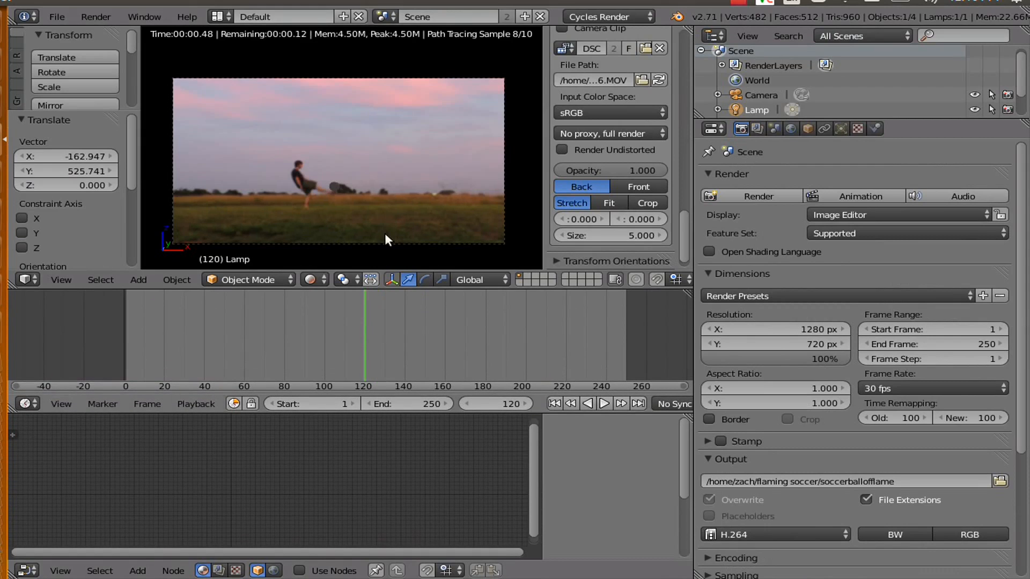
- Take the camera view out of Rendered shading and select the soccer ball sphere to show its keyframes
left_click(317, 278)
left_click(320, 243)
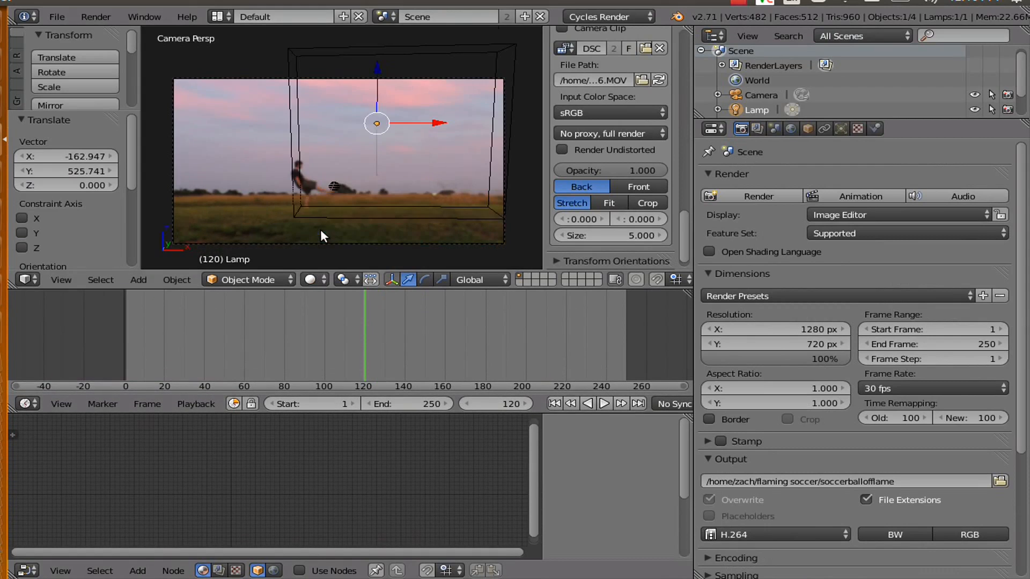
right_click(335, 187)
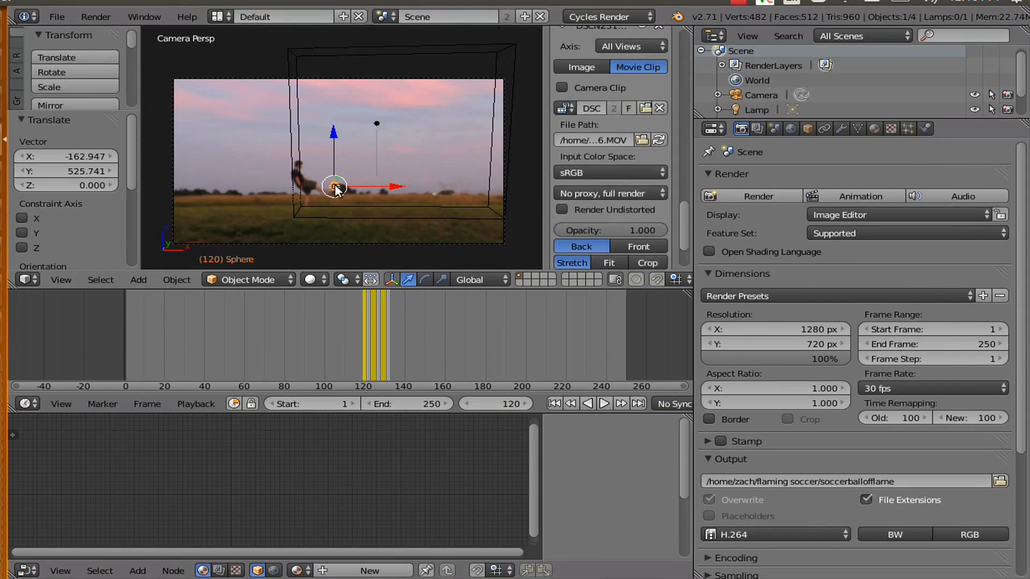
scroll(369, 354, "up", 10)
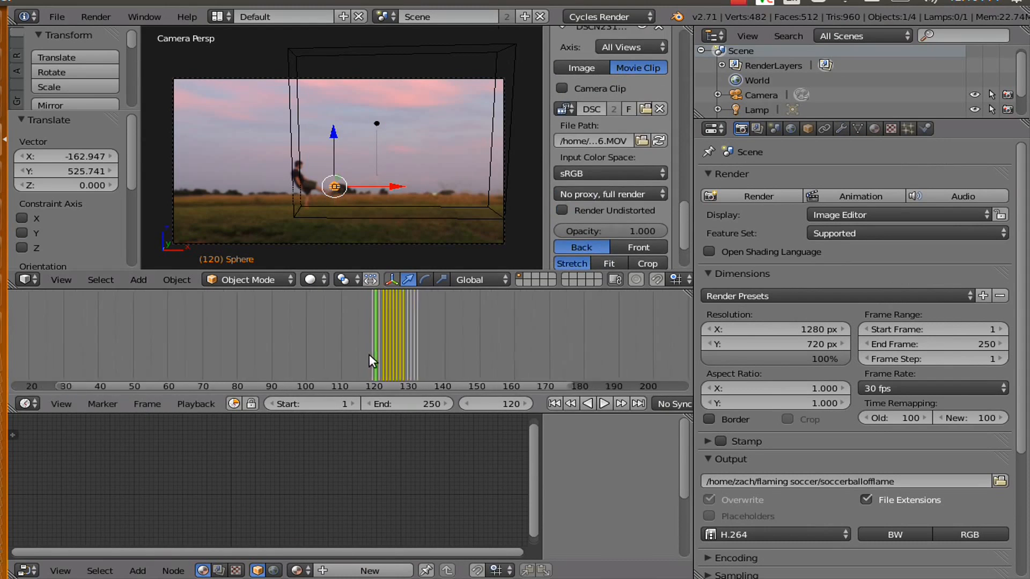
- Enlarge the outliner, go to frame 119, and hide the sphere in the viewport and in renders, keyframing both visibility settings
scroll(369, 354, "up", 2)
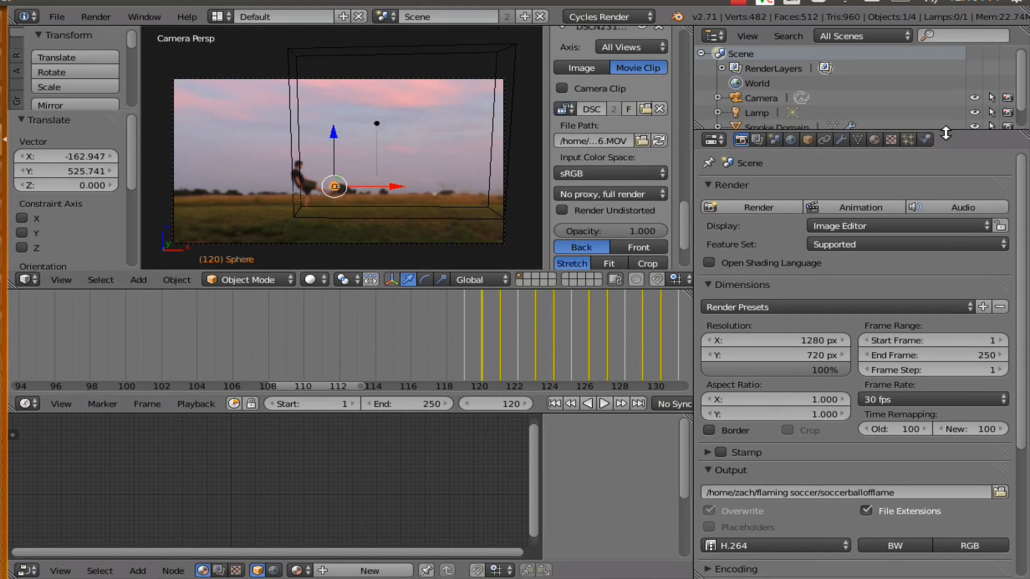
left_click_drag(945, 133, 911, 227)
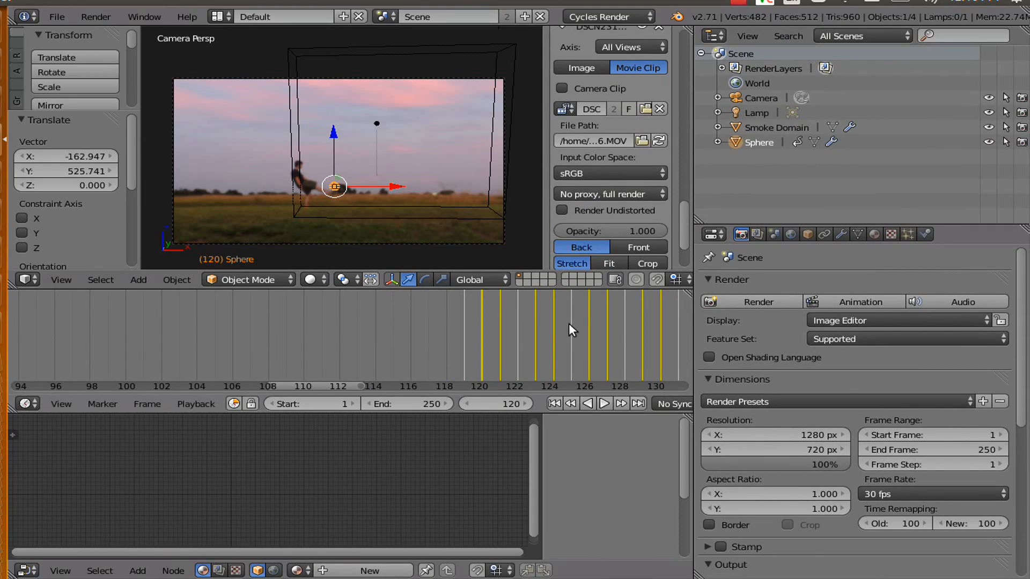
left_click(467, 394)
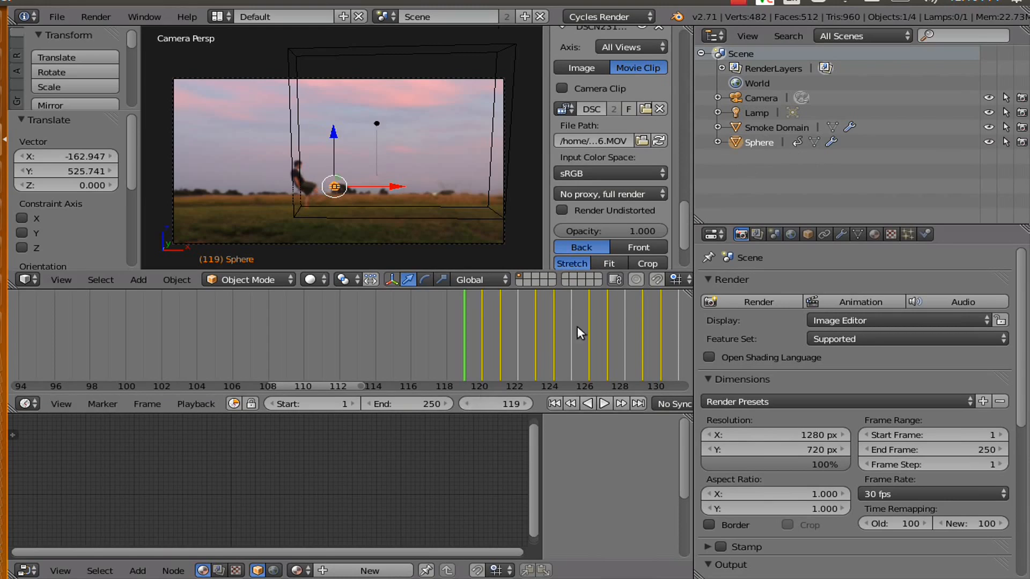
left_click(988, 142)
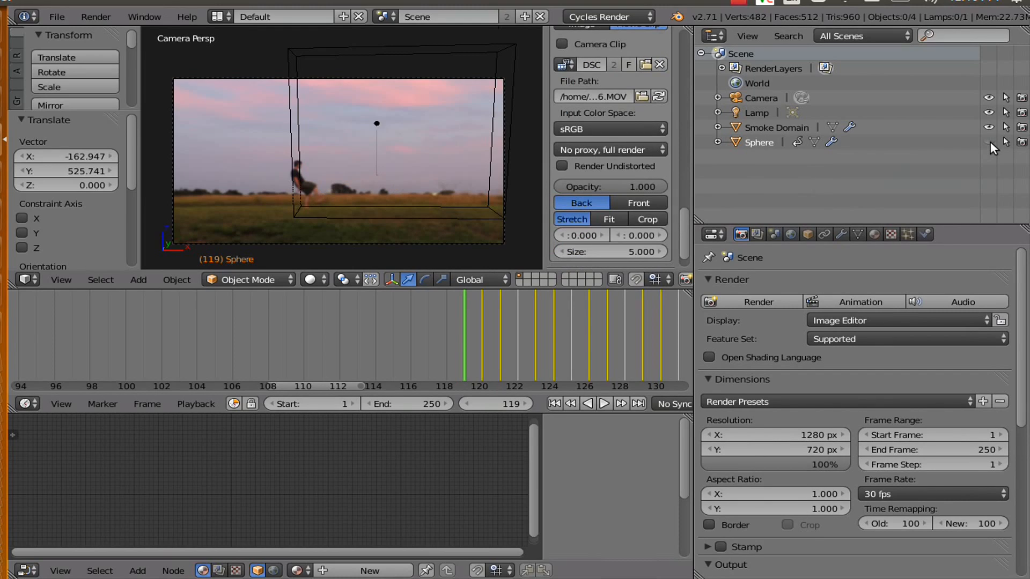
left_click(1022, 142)
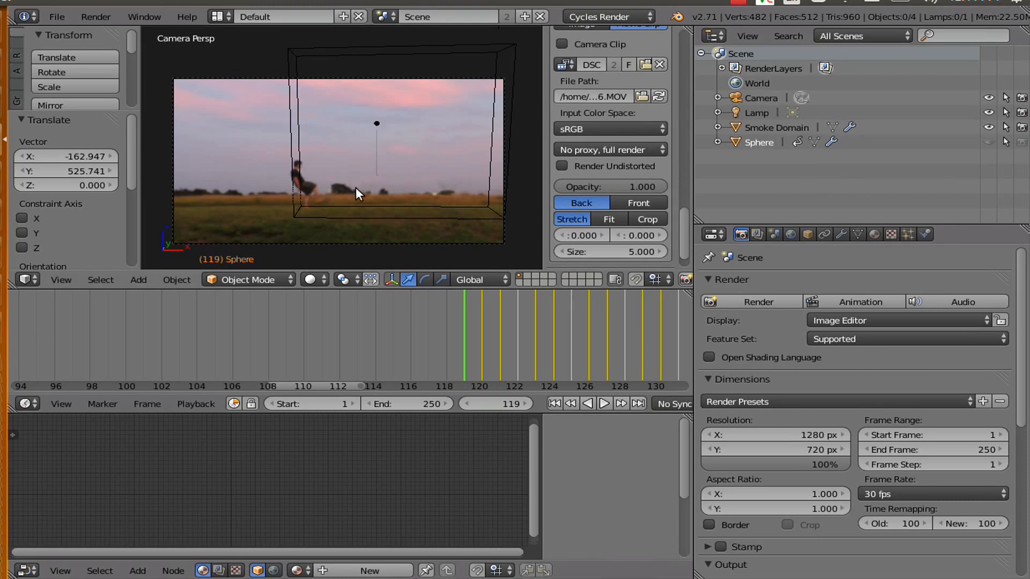
left_click(987, 142)
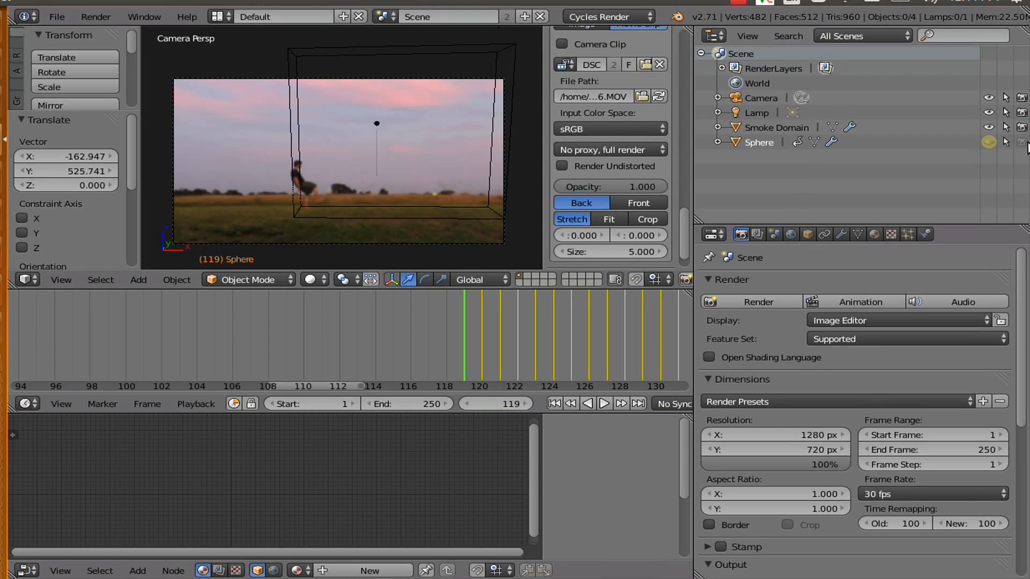
left_click(1021, 142)
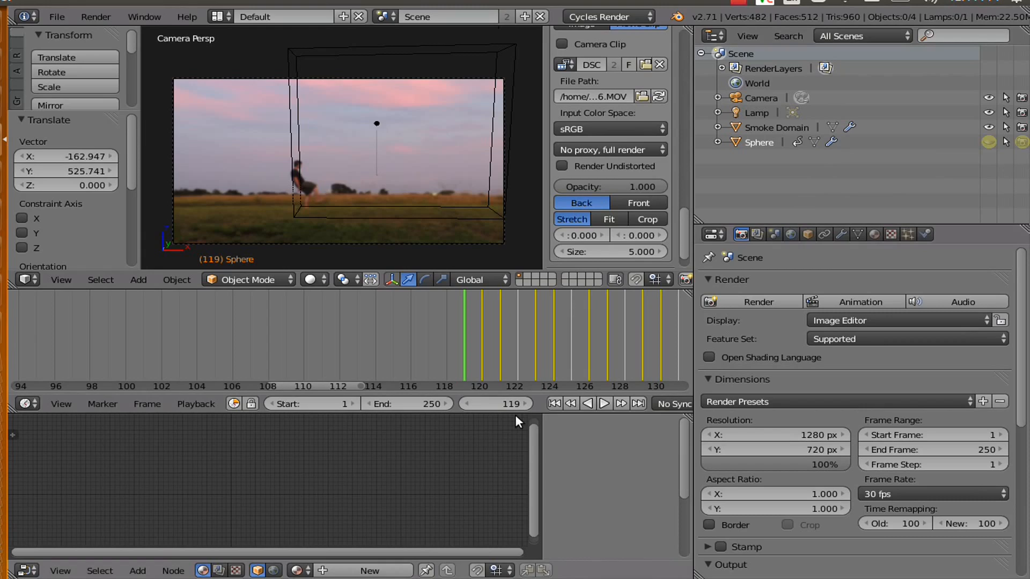
- At frame 120, make the sphere visible in the viewport and in renders, and keyframe both visibility settings
left_click(527, 404)
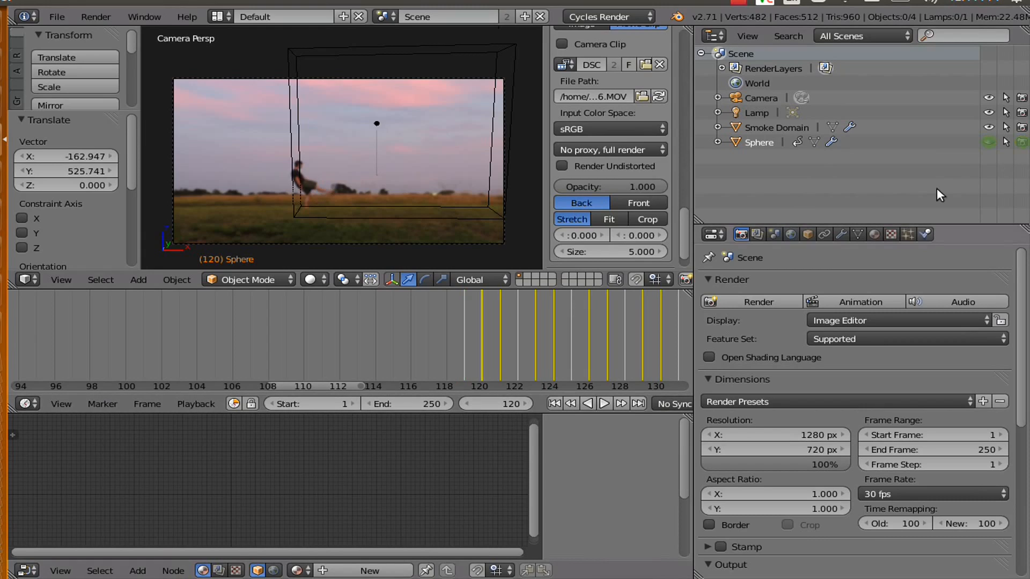
left_click(1022, 143)
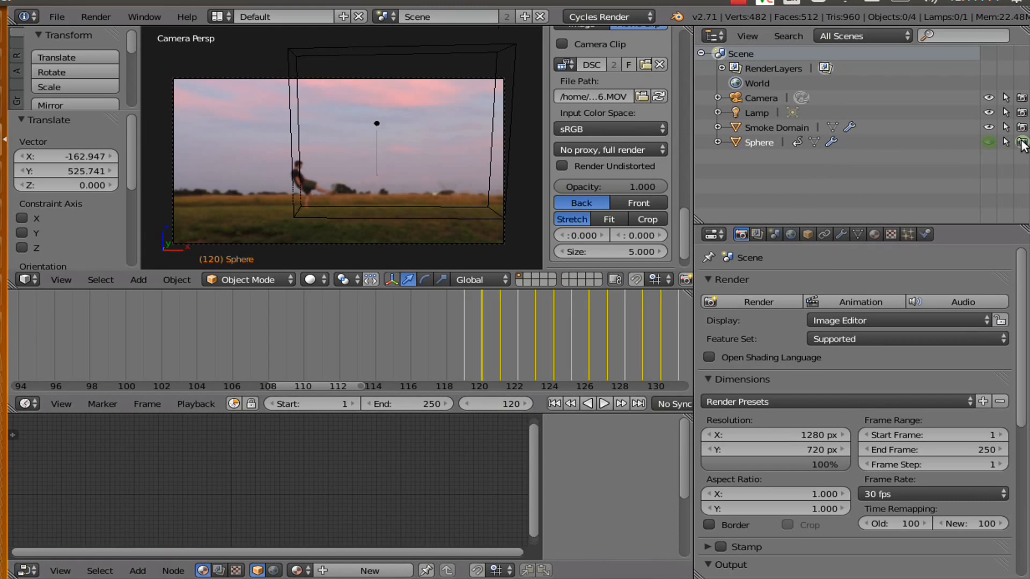
left_click(988, 143)
key("i")
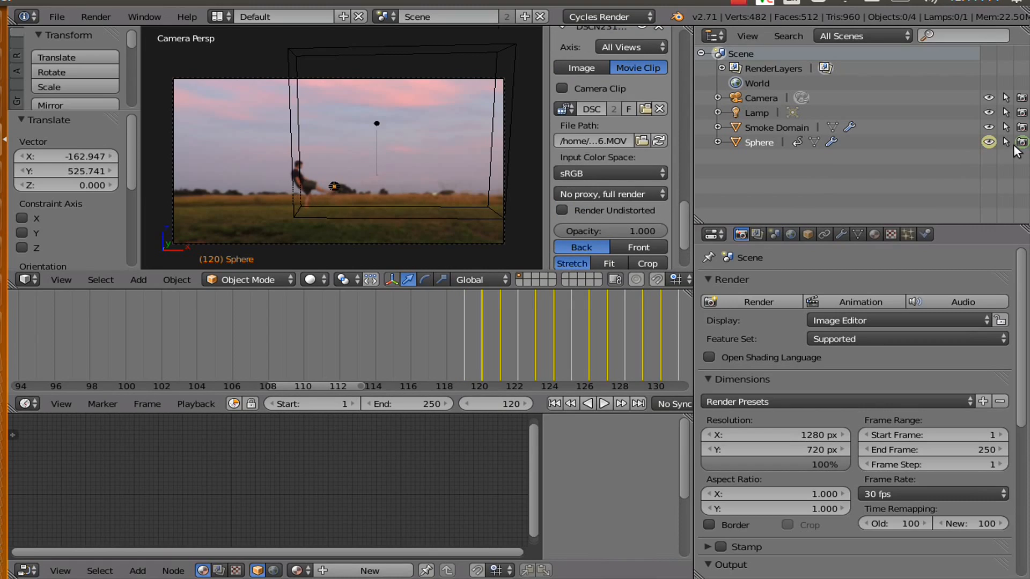
key("i")
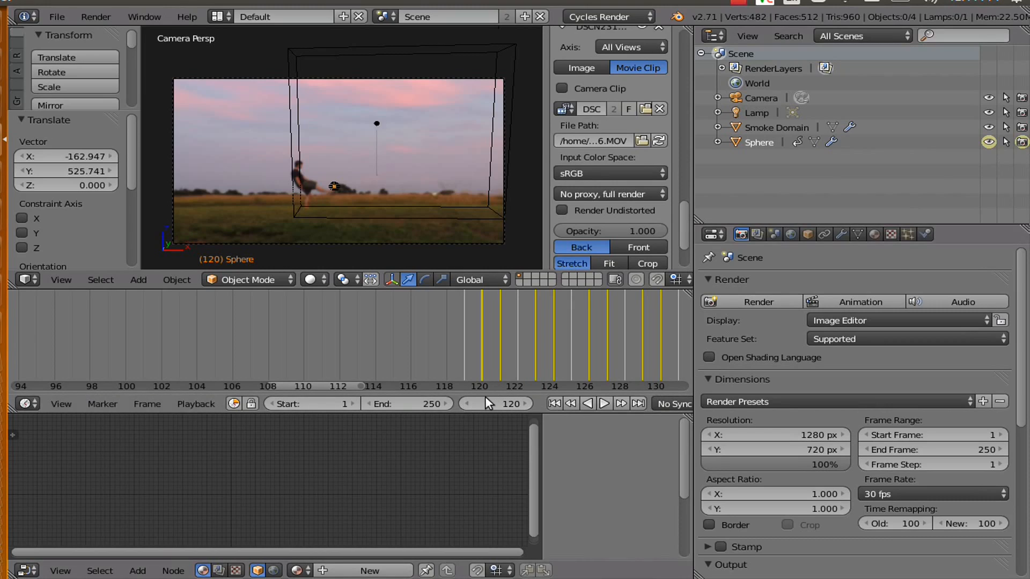
- Step back before frame 120 and forward to frame 122 to check the sphere's visibility change
left_click(473, 404)
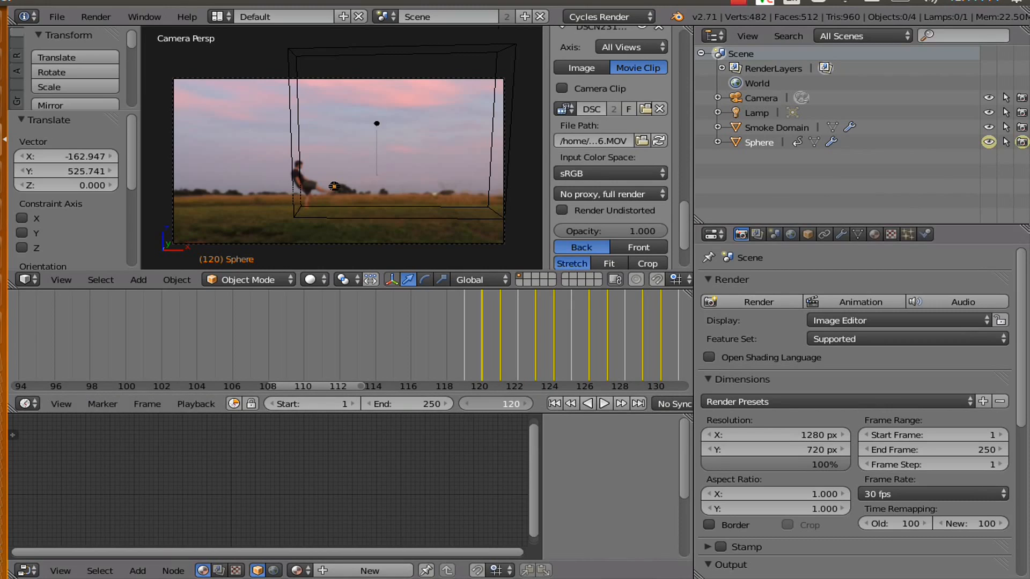
left_click(466, 403)
left_click(529, 405)
left_click(530, 404)
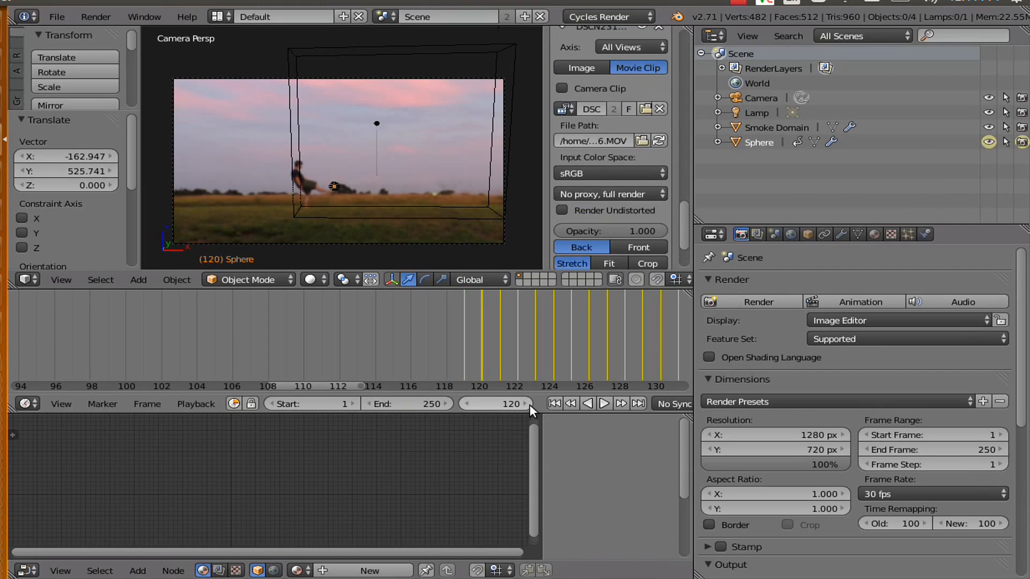
left_click(527, 405)
left_click(527, 404)
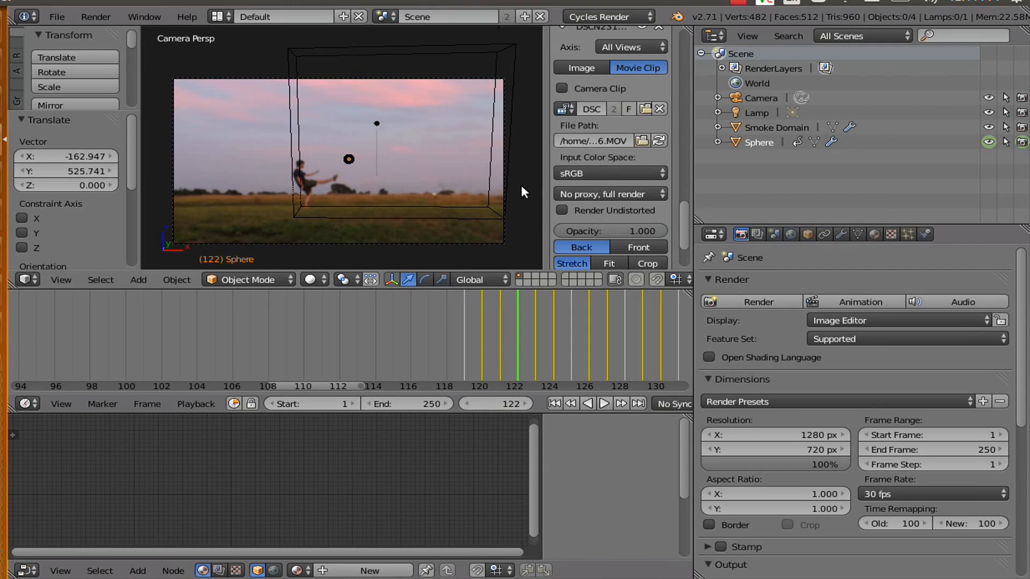
- Start rendering the animation again and fit the whole render result in view
scroll(382, 200, "down", 2)
scroll(382, 200, "up", 2)
left_click(844, 301)
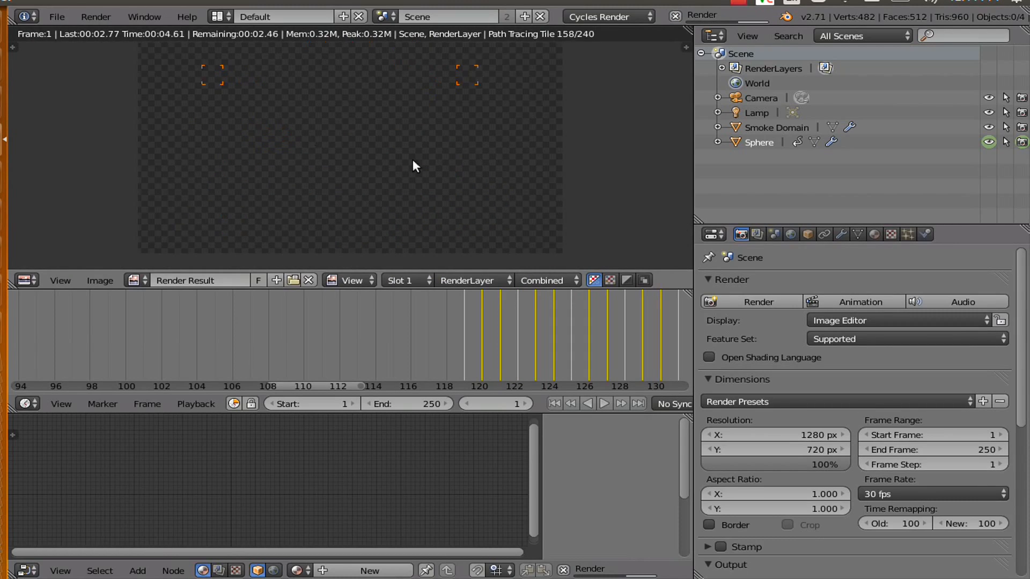
scroll(357, 158, "down", 2)
middle_click_drag(371, 140, 371, 165)
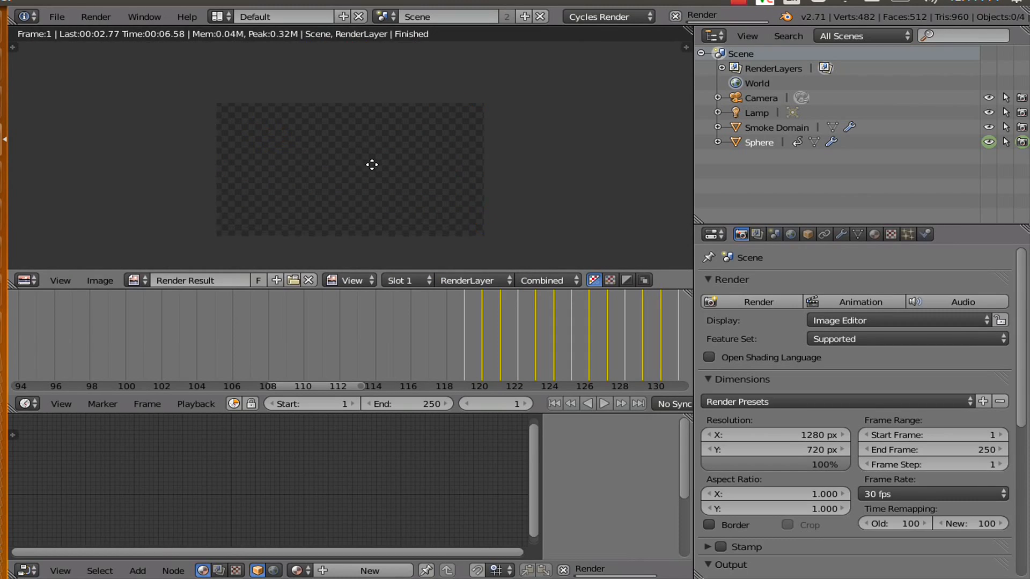